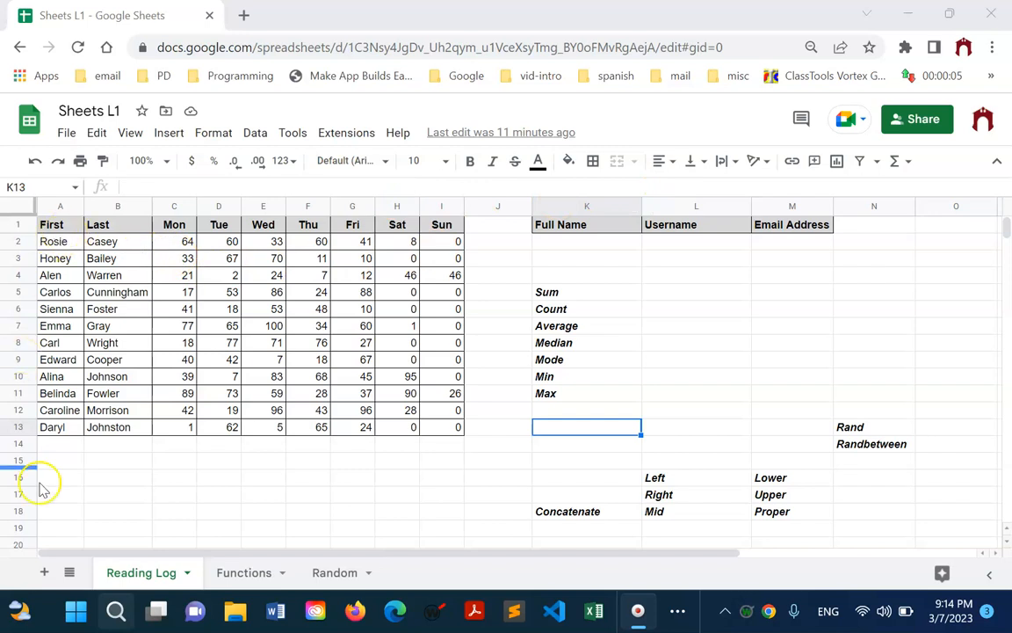
Look through the function names listed below the Full Name header, from Sum down to Max.
left_click(126, 260)
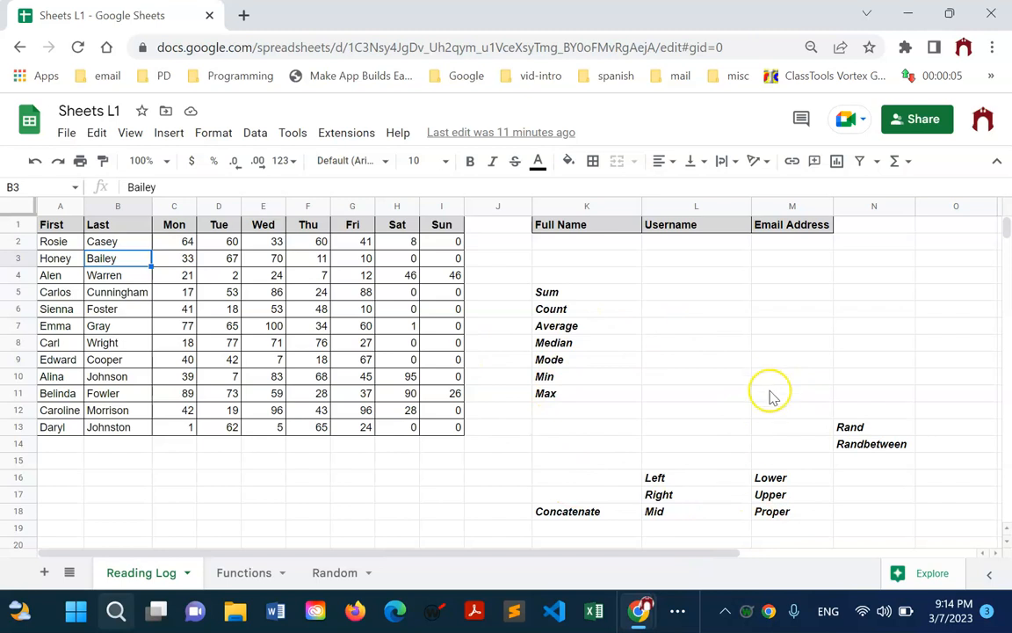
left_click(589, 295)
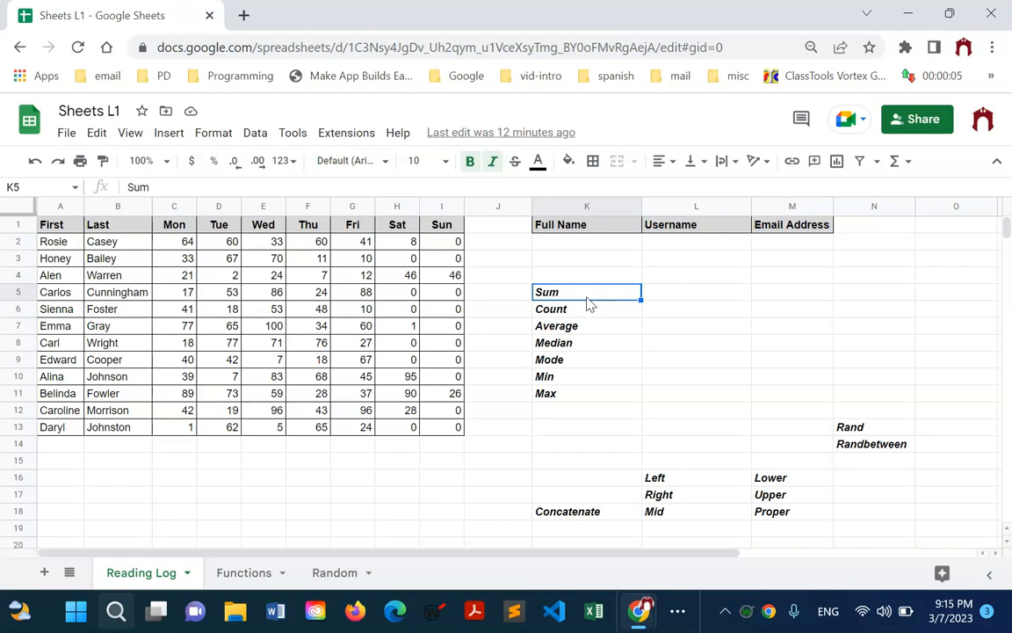
key("Down")
key("Down")
key("Down")
key("Down")
key("Down")
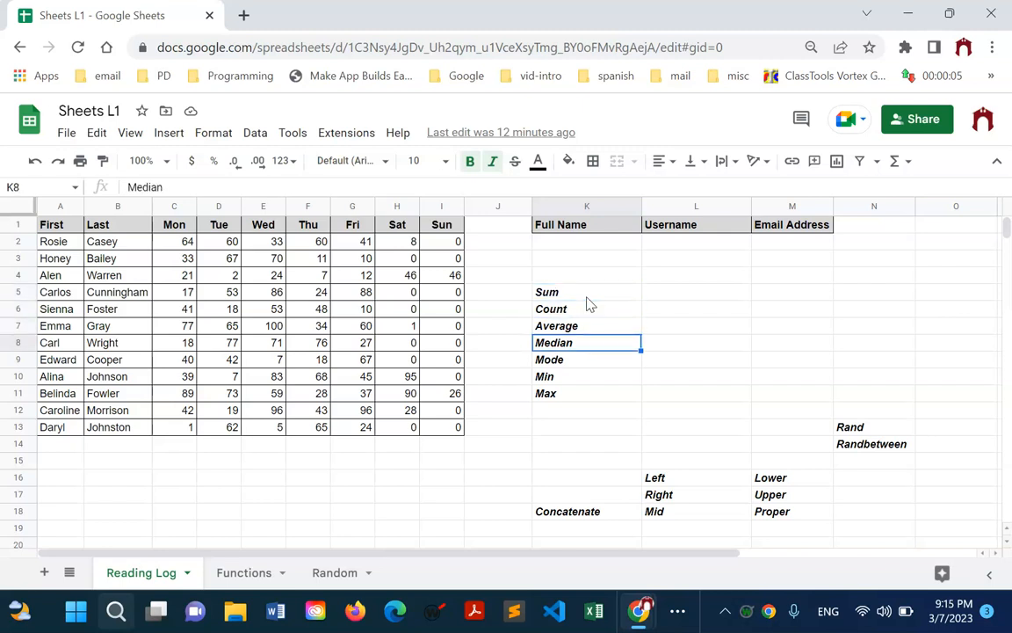
key("Down")
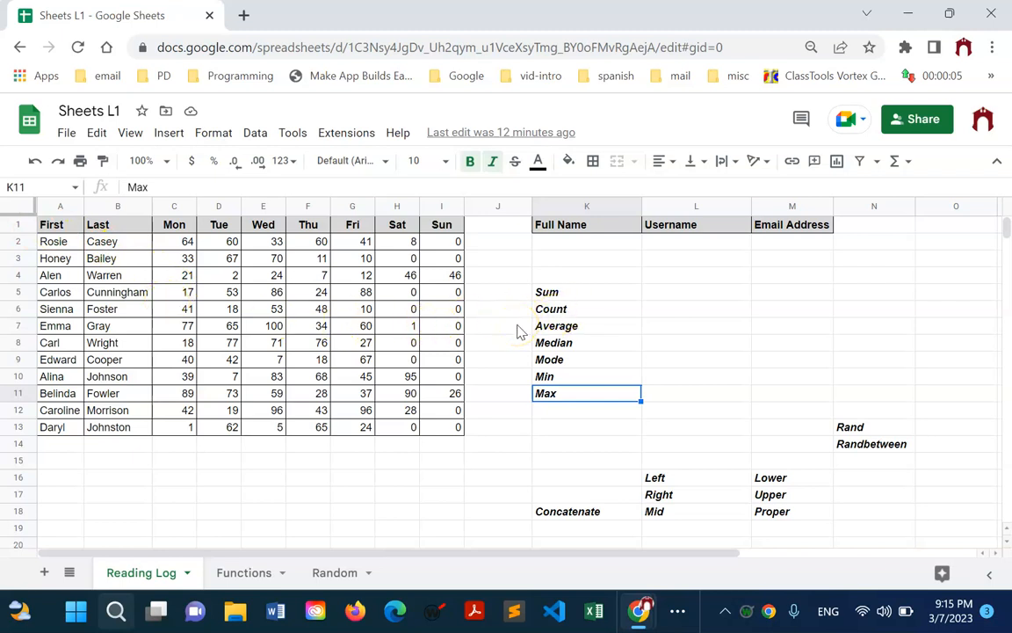
Insert one blank row above the header row of the Reading Log sheet.
left_click(17, 224)
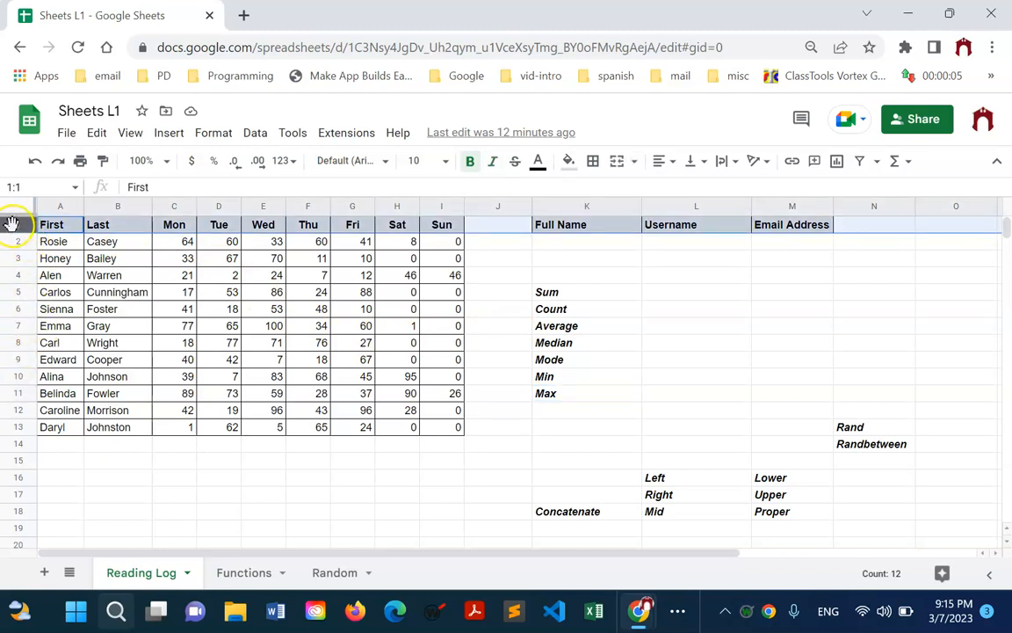
right_click(15, 225)
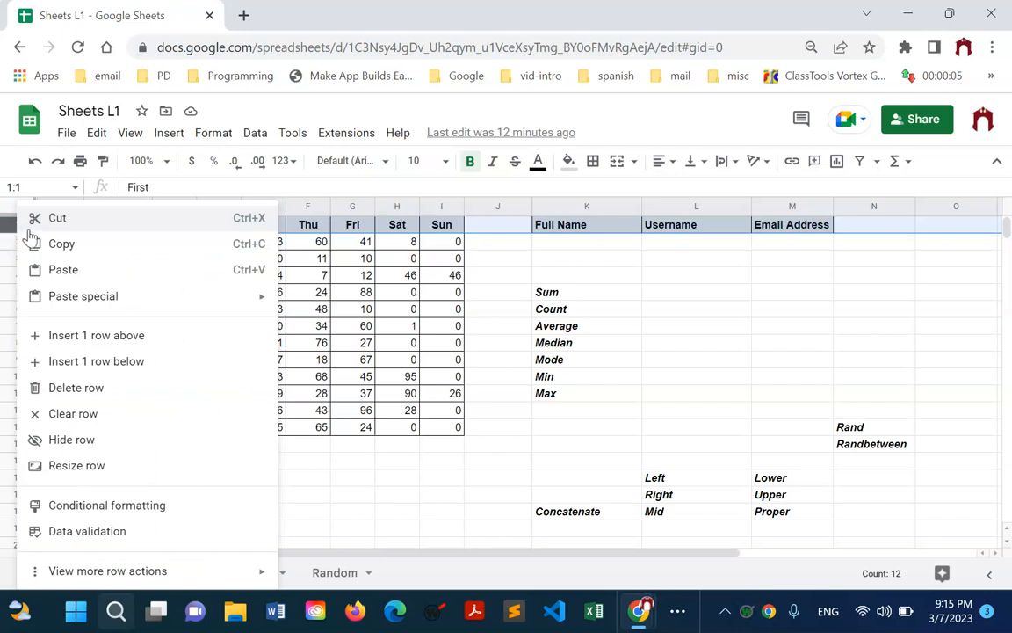
left_click(97, 335)
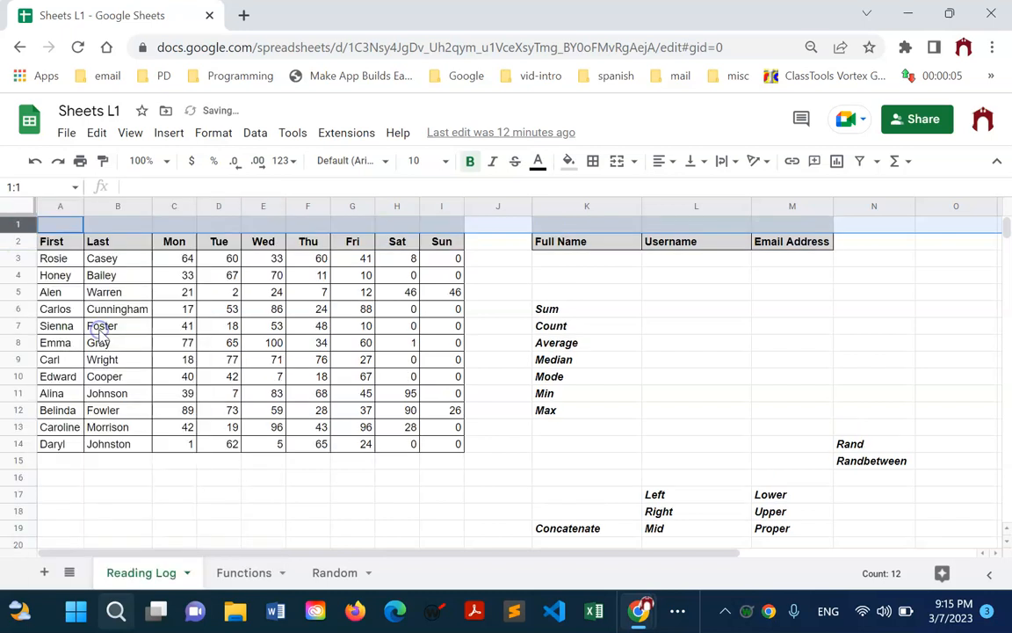
left_click(310, 460)
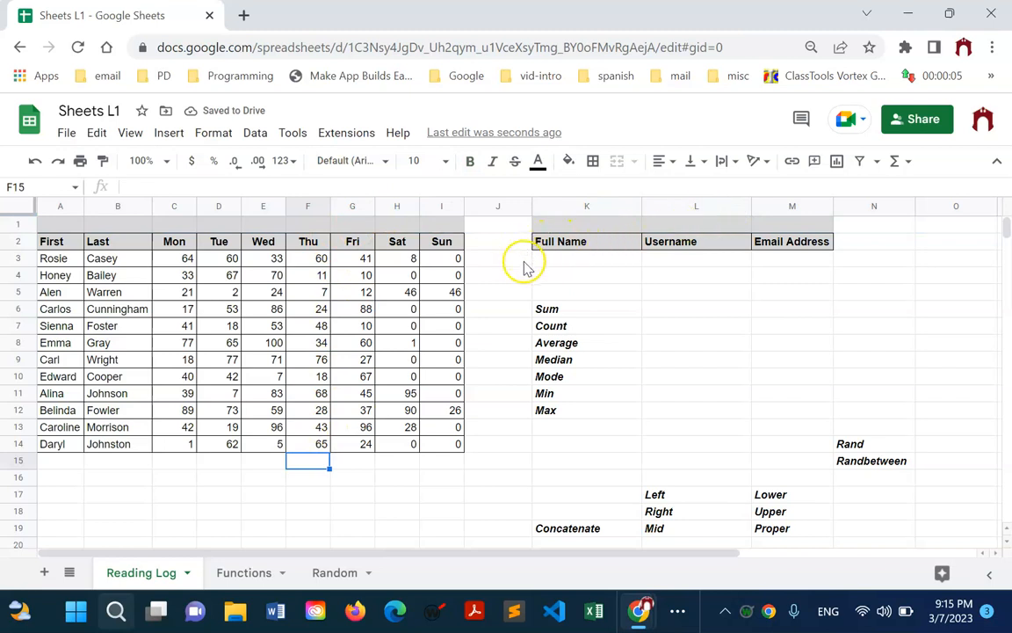
Remove the grey header formatting from A1:M1 by painting the plain format of empty cell B16 onto it.
left_click(124, 482)
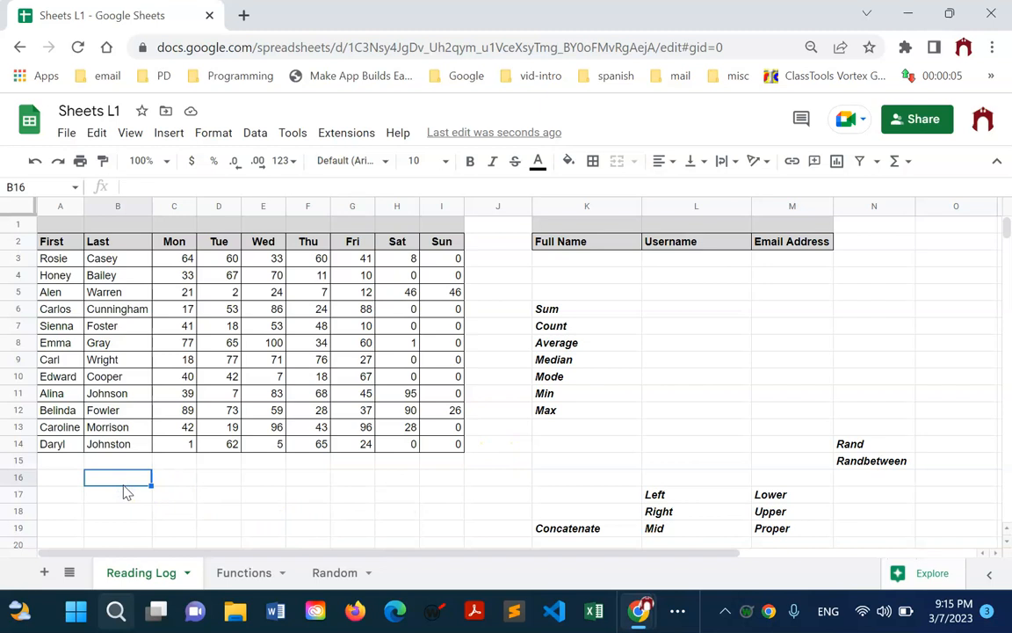
left_click(103, 161)
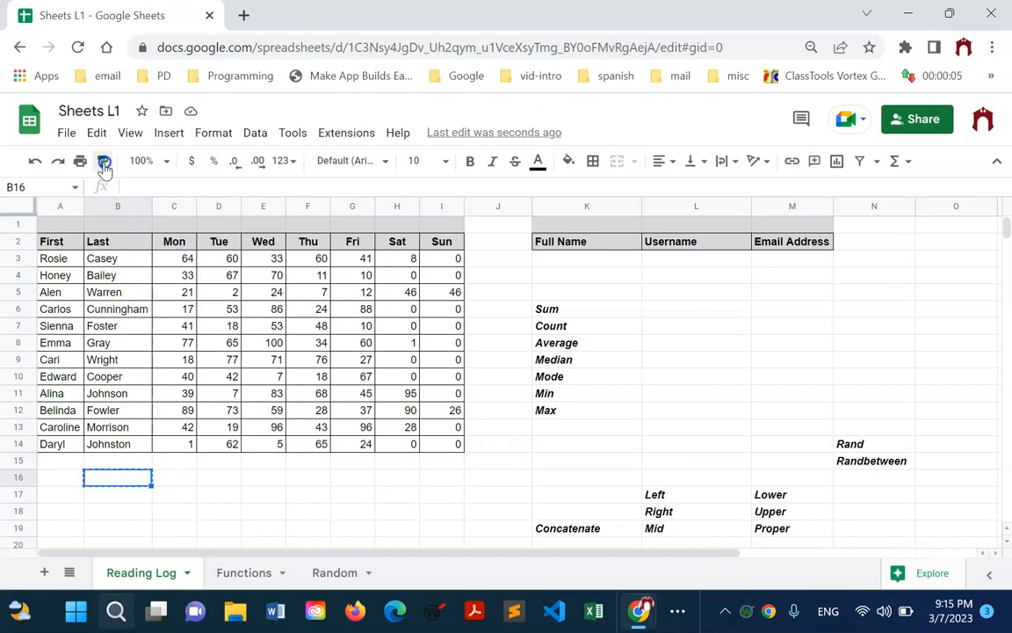
left_click_drag(74, 221, 379, 219)
left_click_drag(609, 206, 793, 221)
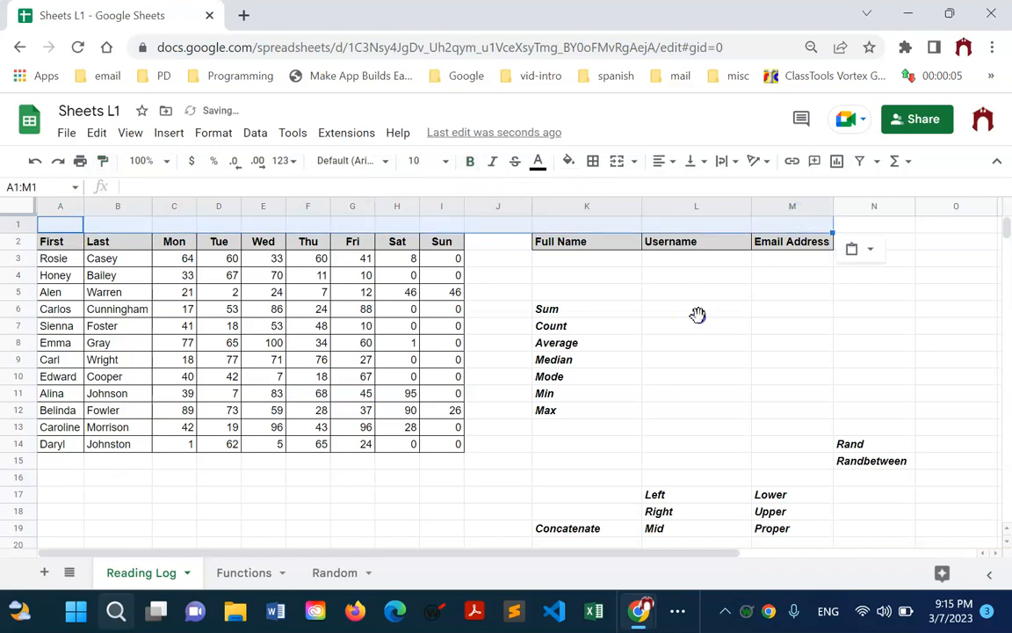
left_click(697, 315)
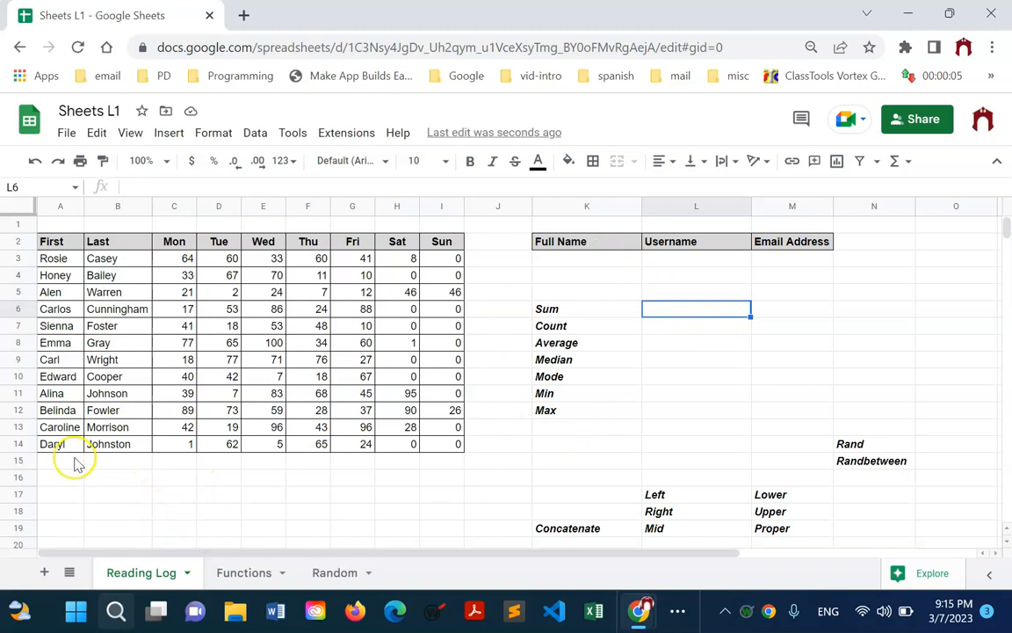
Insert three more blank rows above row 1, one at a time, repeating the insertion for the extra rows.
right_click(19, 225)
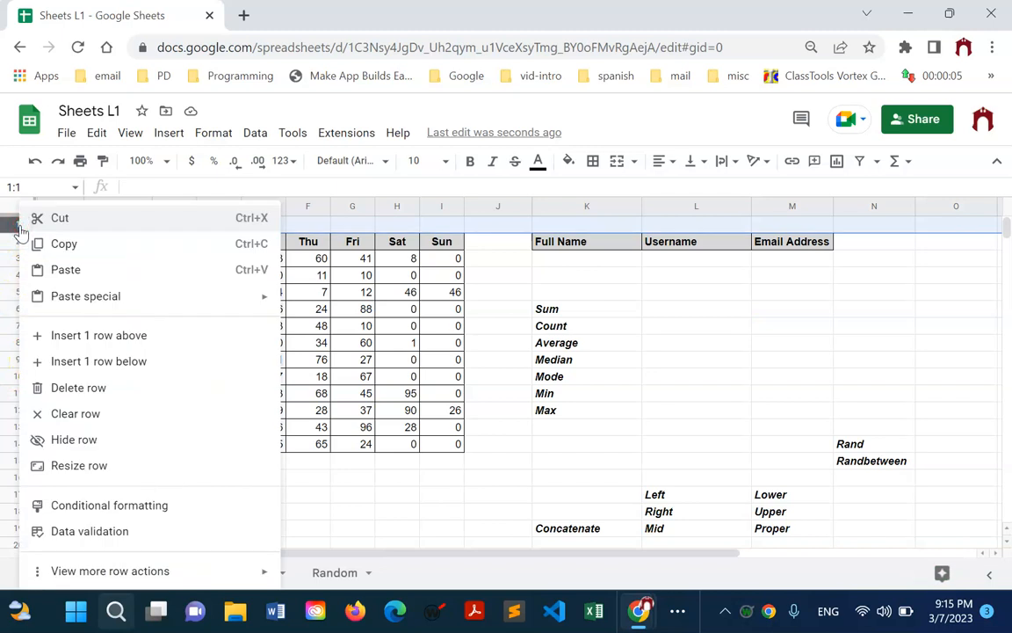
left_click(80, 333)
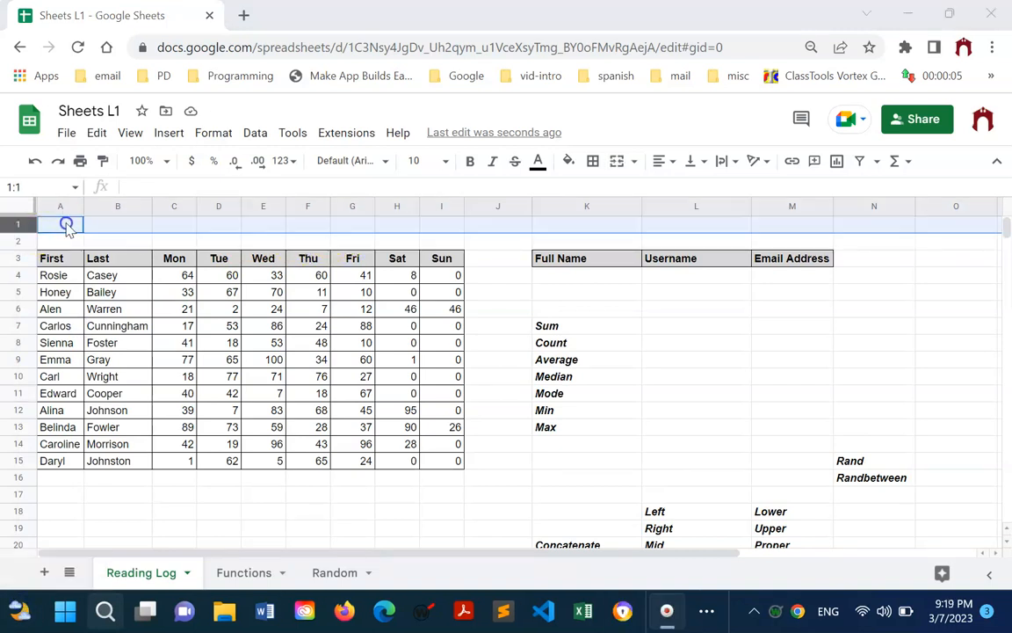
left_click(64, 227)
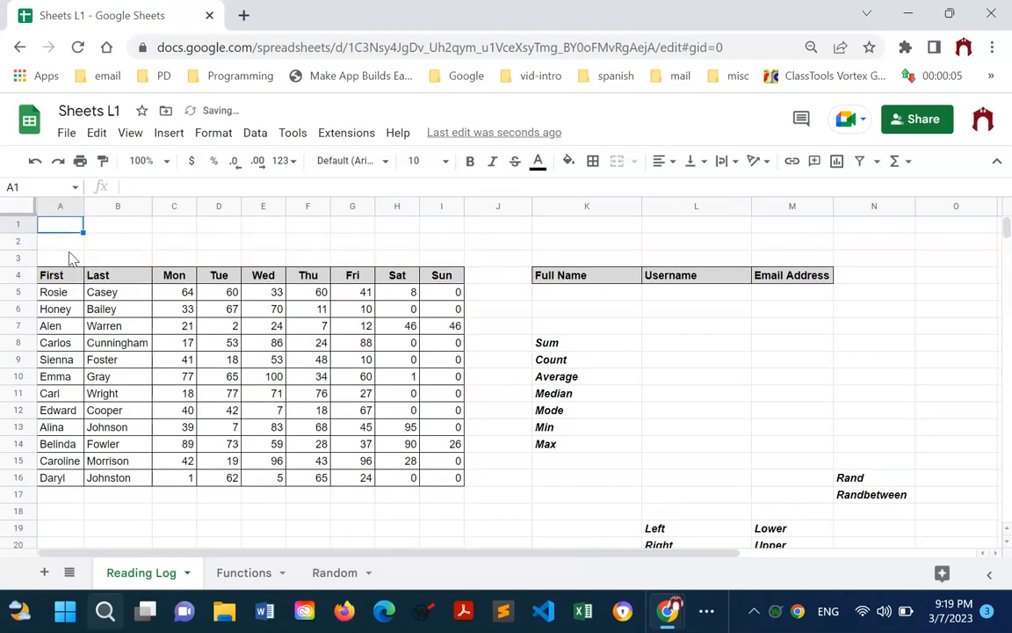
key("ctrl+y")
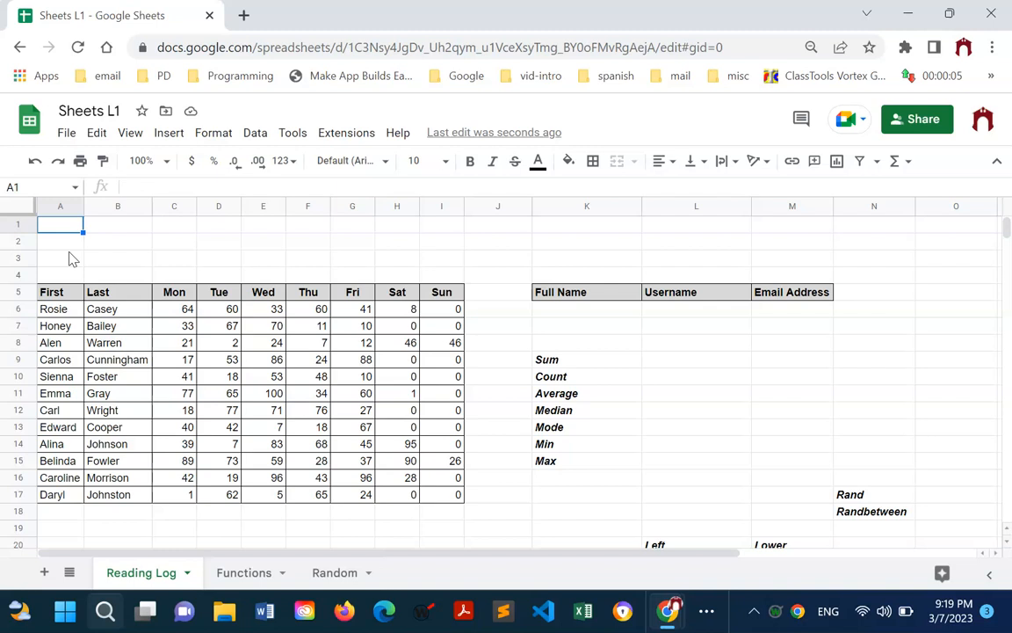
left_click(103, 256)
left_click(174, 241)
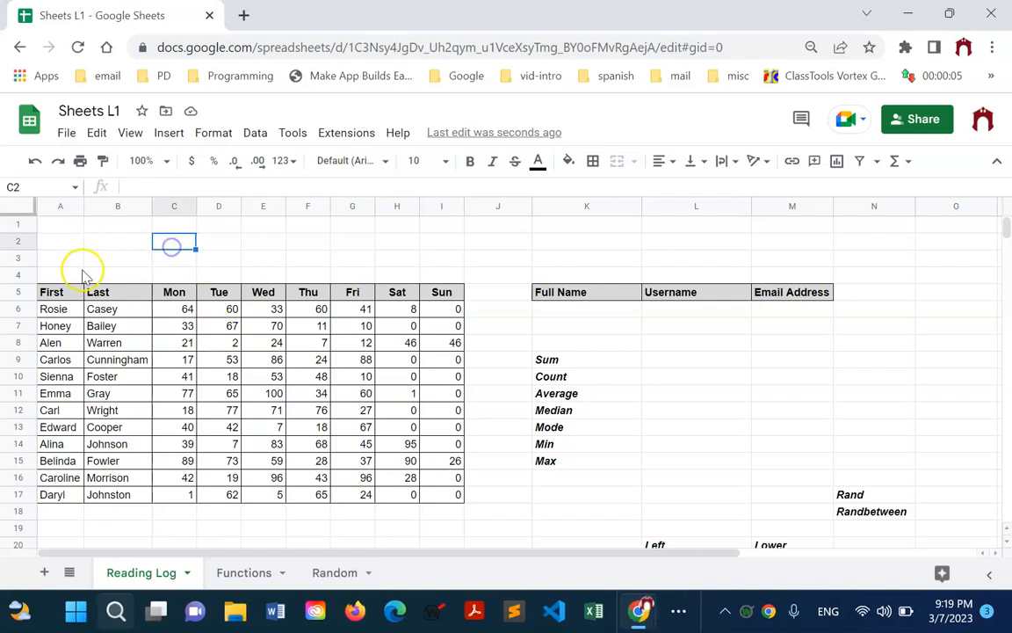
Insert three blank rows at once above rows 1 to 3.
left_click_drag(20, 222, 16, 260)
right_click(16, 259)
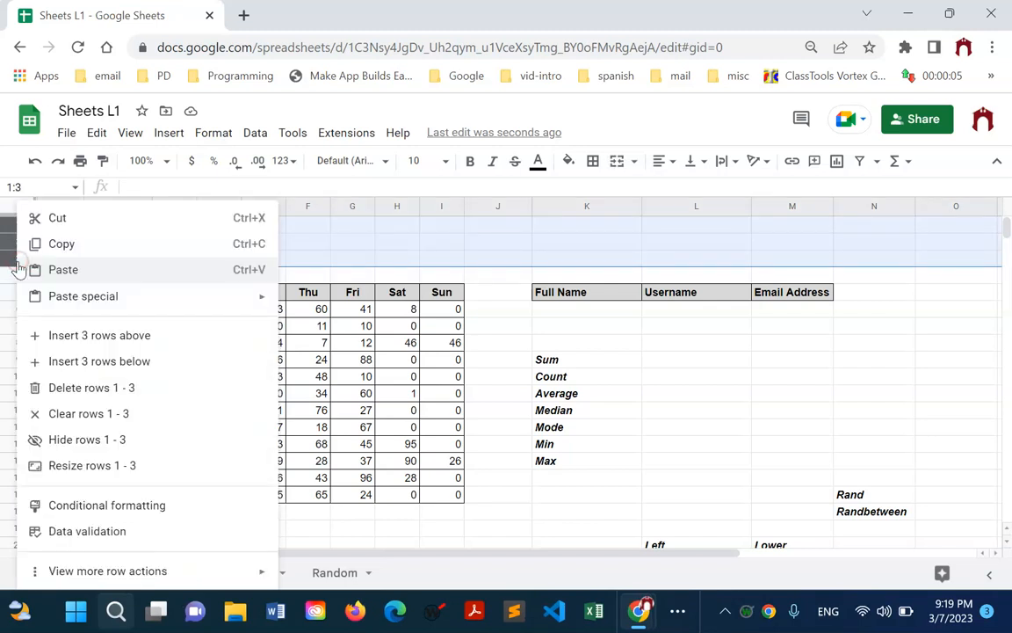
left_click(79, 339)
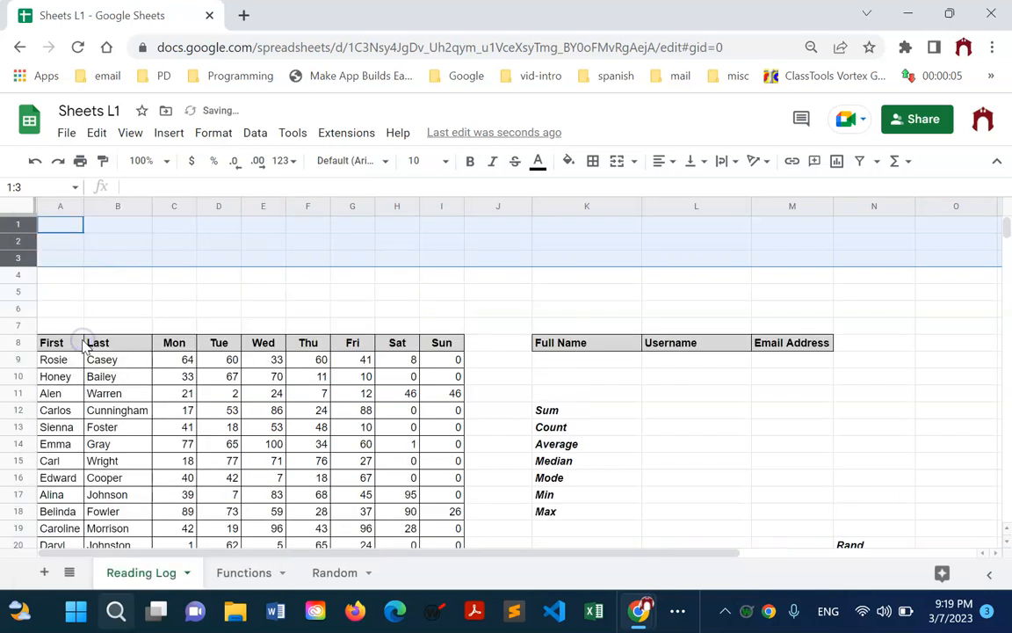
left_click(184, 308)
Move the function labels Sum through Max from K12:K18 to B1:B7, above the reading data.
left_click_drag(587, 413, 580, 518)
key("ctrl+c")
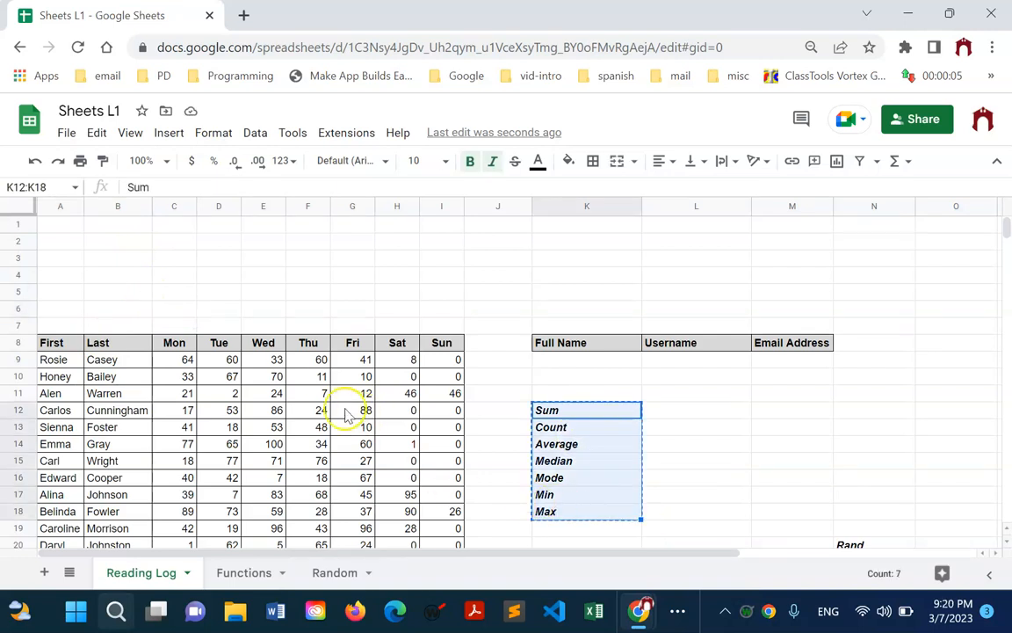
left_click(123, 224)
key("ctrl+v")
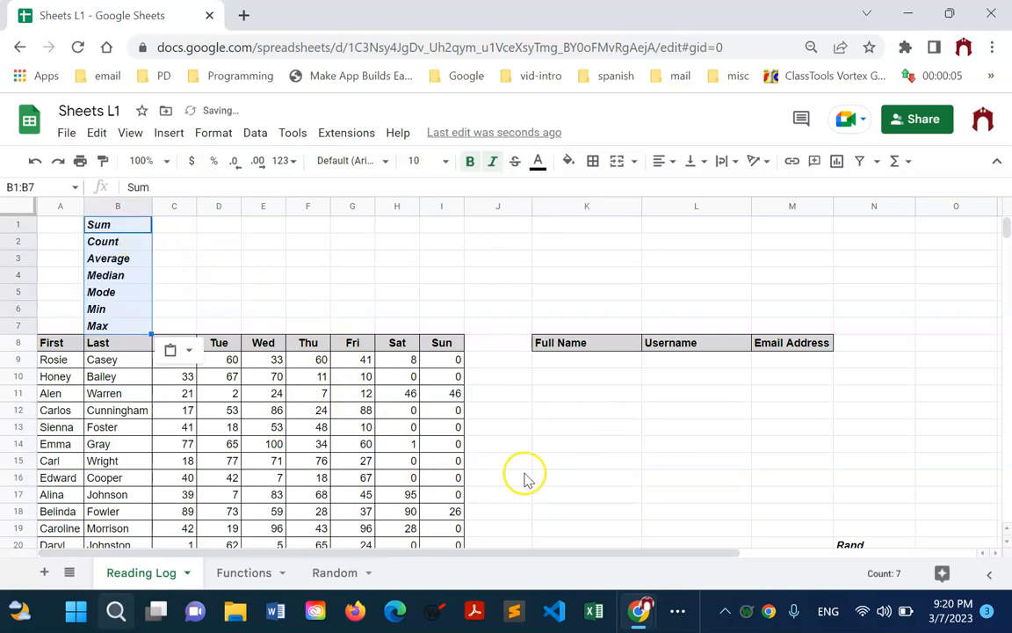
left_click(609, 475)
Move the block K20:N25 with the Concatenate, Left, Lower and Rand label groups to start at K1.
scroll(656, 451, "down", 3)
scroll(680, 450, "up", 3)
scroll(680, 449, "down", 3)
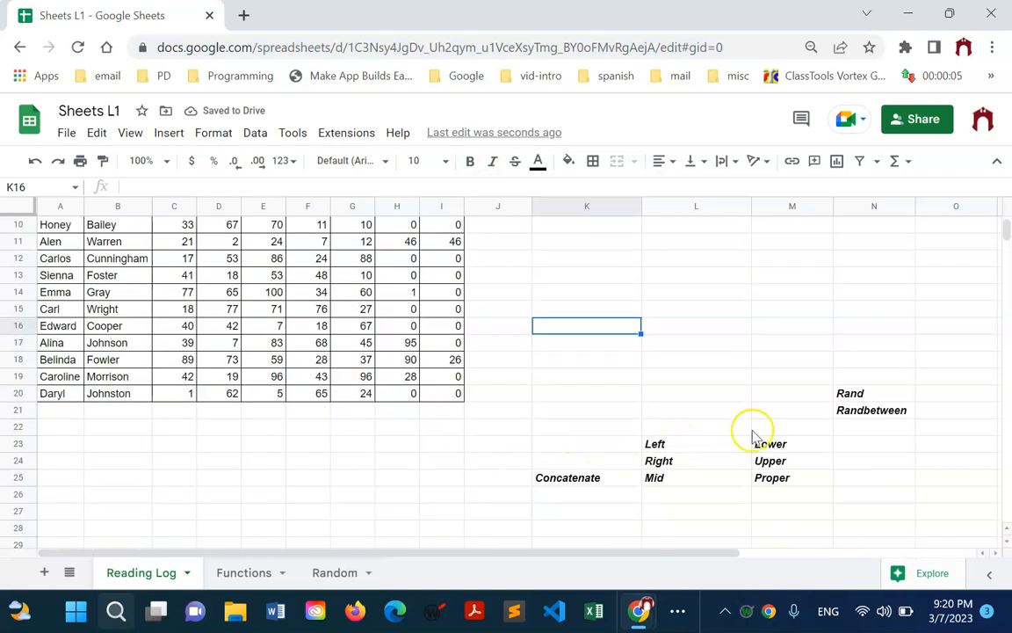
left_click_drag(591, 395, 847, 474)
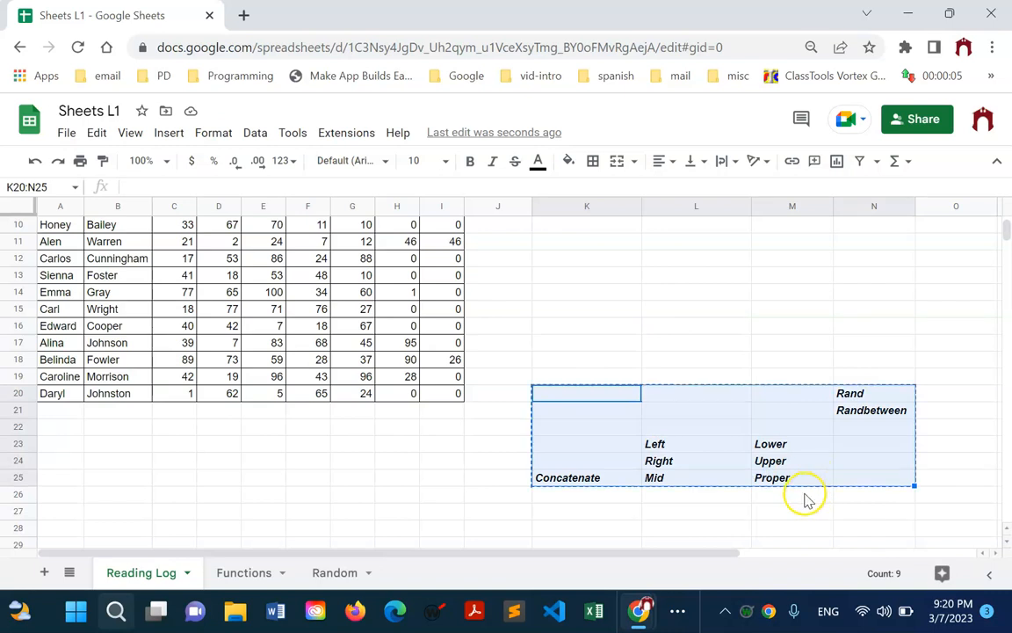
scroll(807, 497, "up", 3)
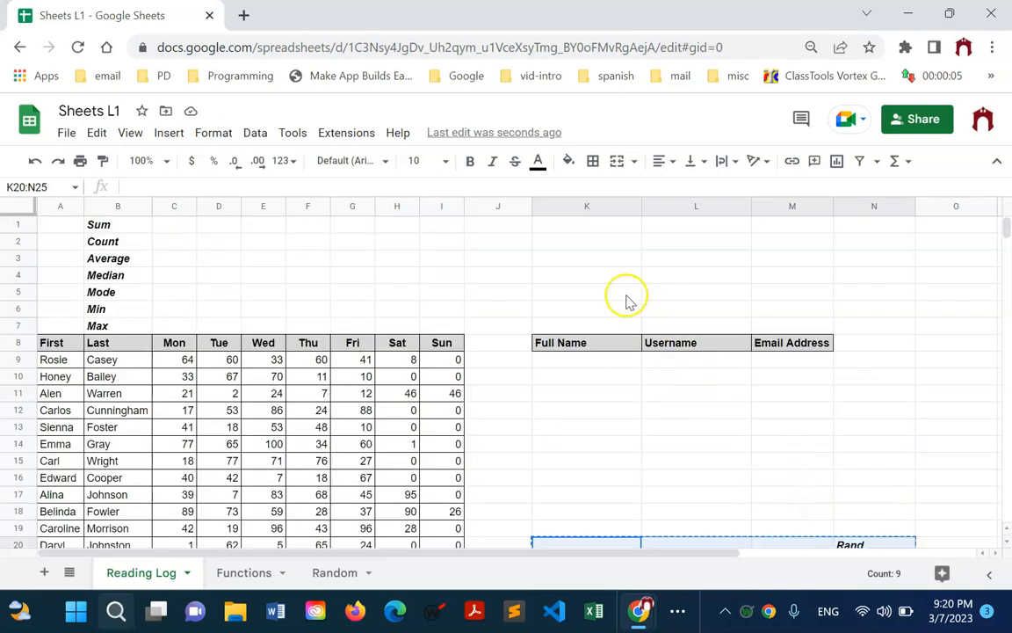
left_click(612, 228)
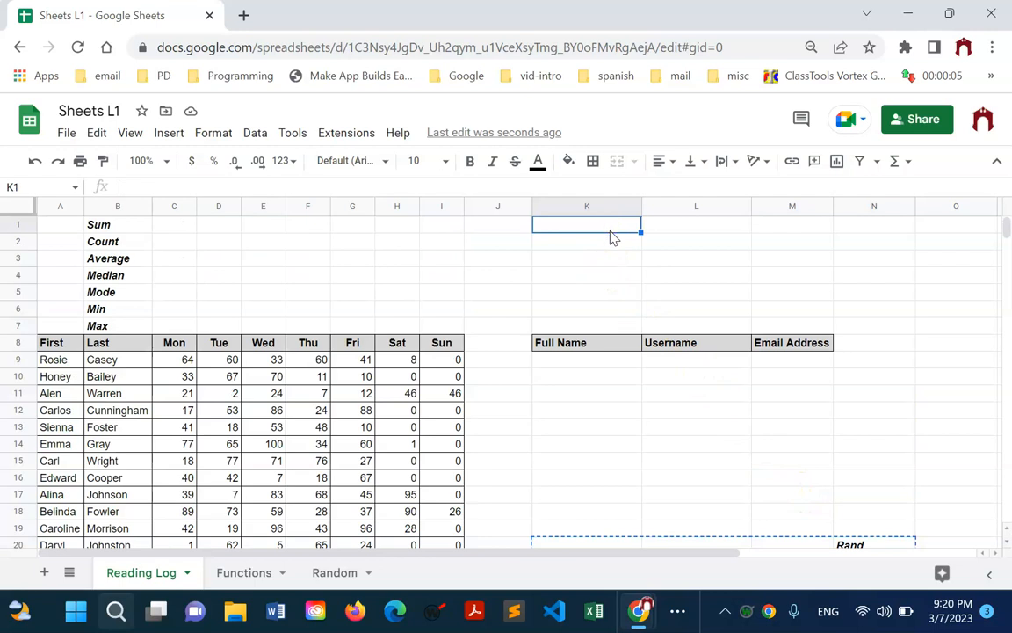
key("ctrl+v")
left_click(580, 477)
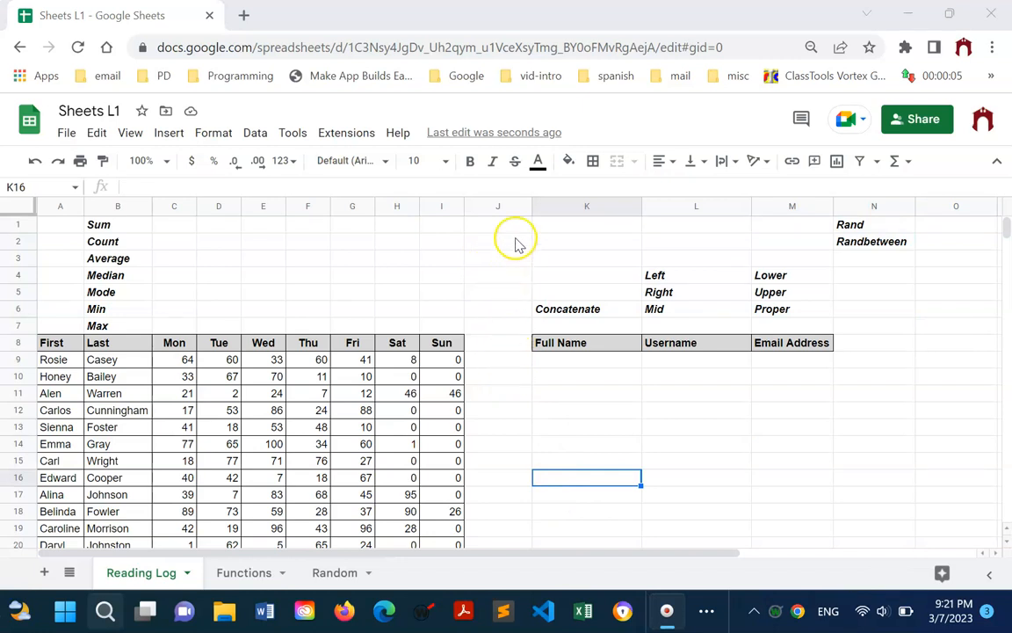
Insert two blank columns to the left of column J, one at a time.
left_click(499, 208)
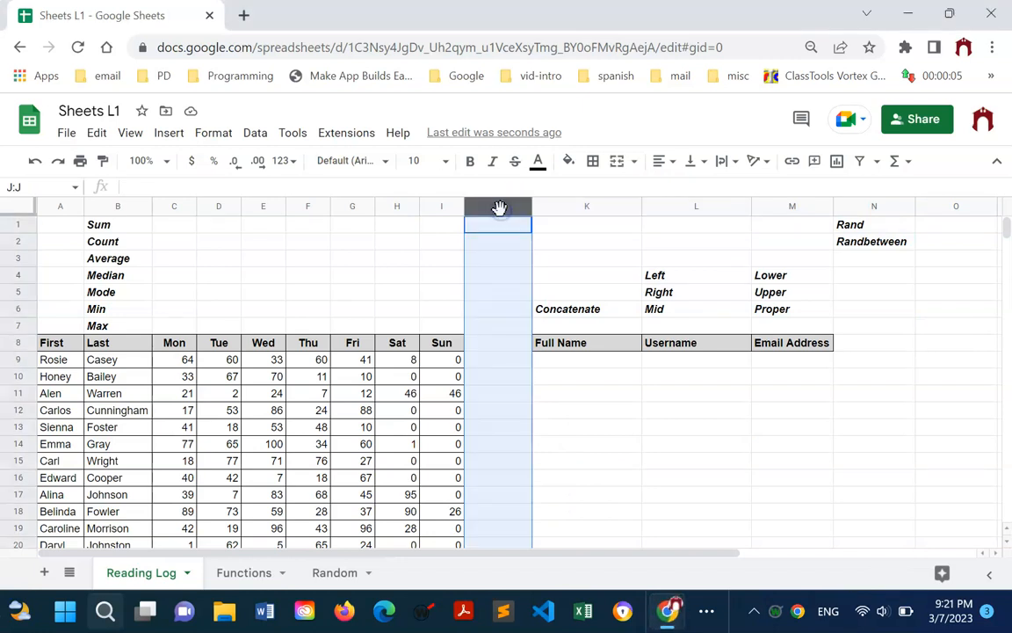
right_click(500, 210)
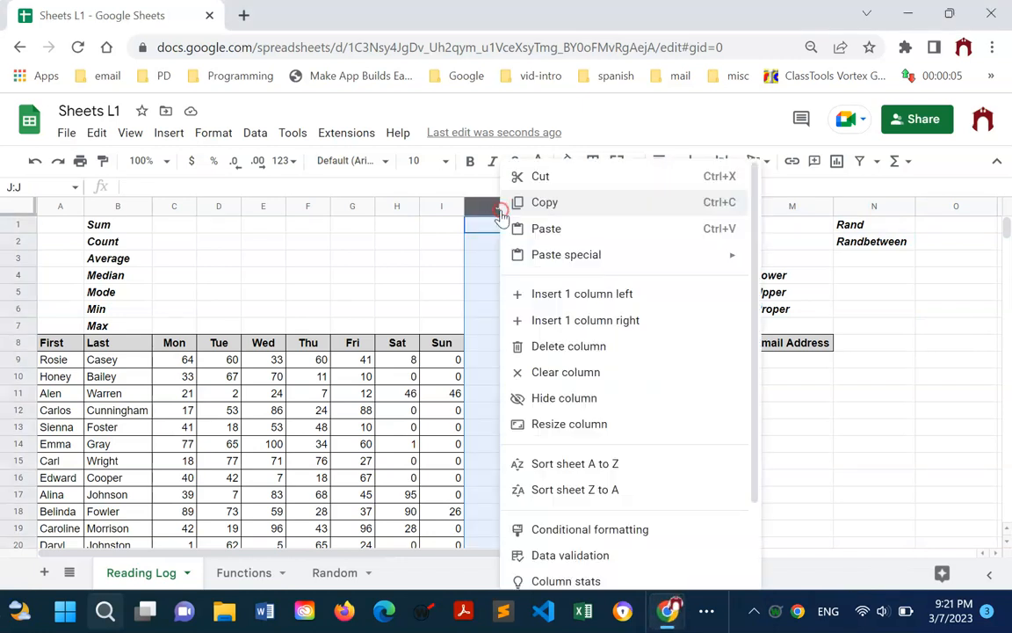
left_click(580, 299)
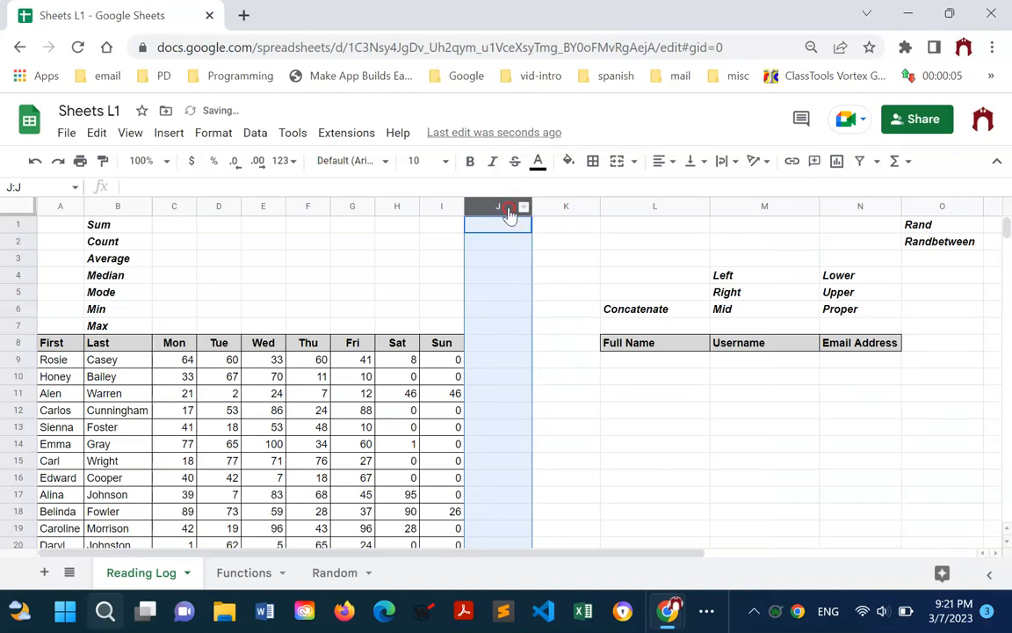
right_click(508, 208)
left_click(590, 298)
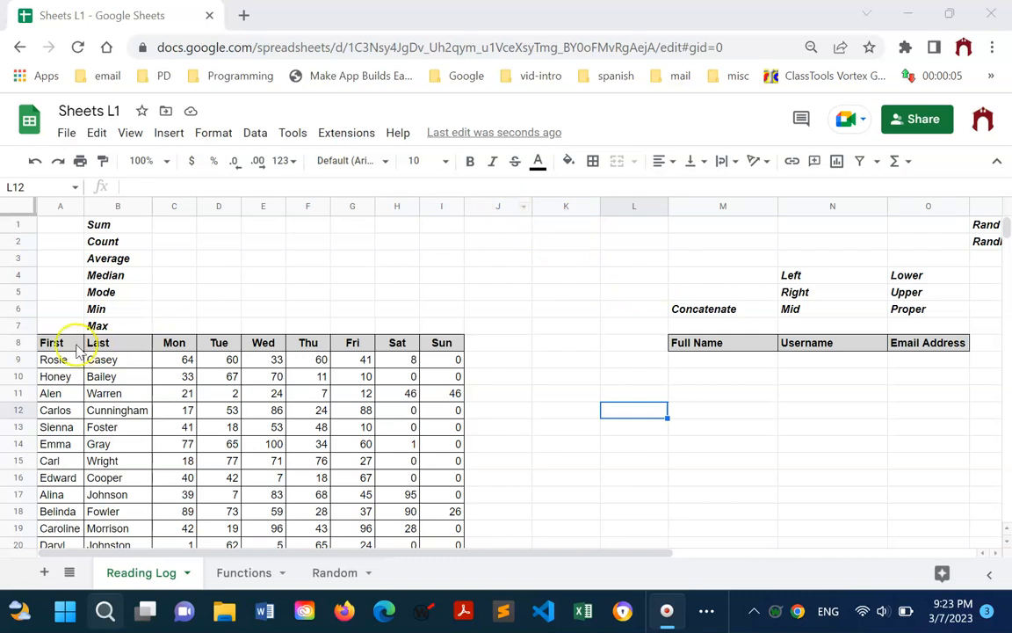
Delete the blank column J beside the Sun column.
left_click(22, 306)
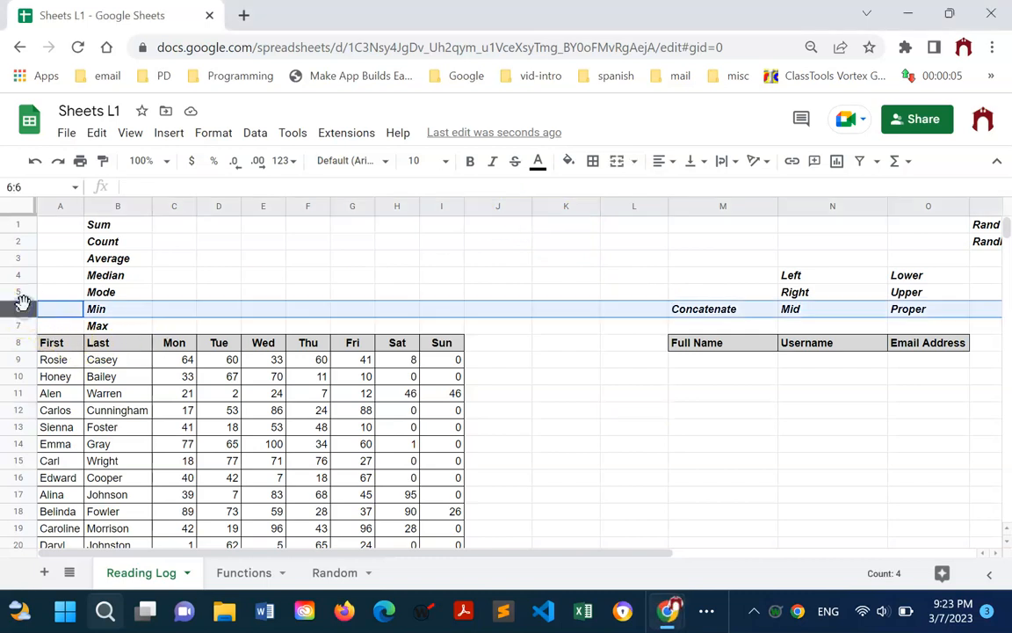
left_click(502, 205)
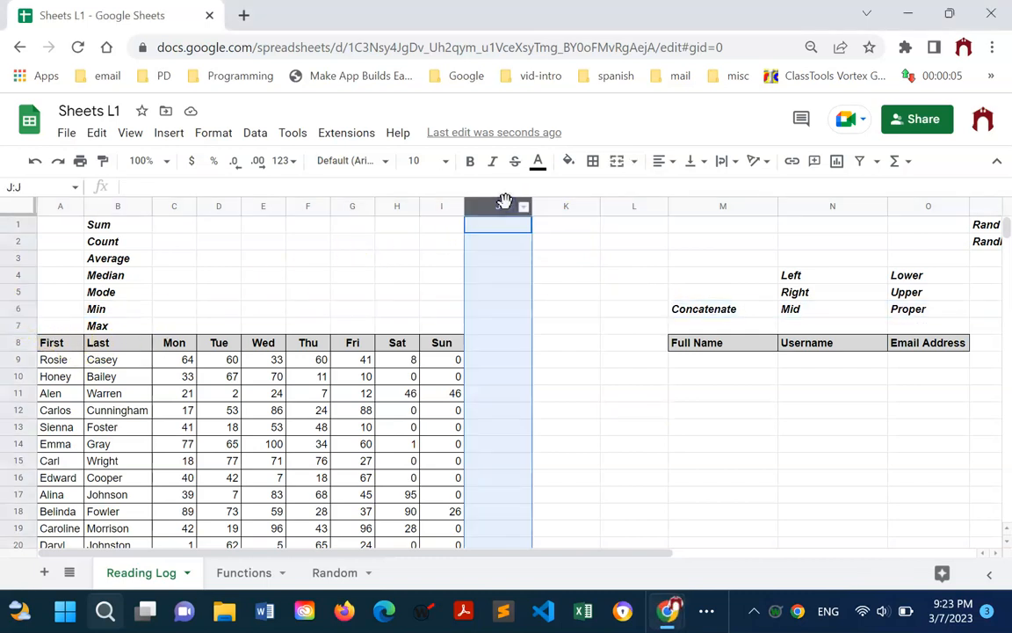
right_click(503, 202)
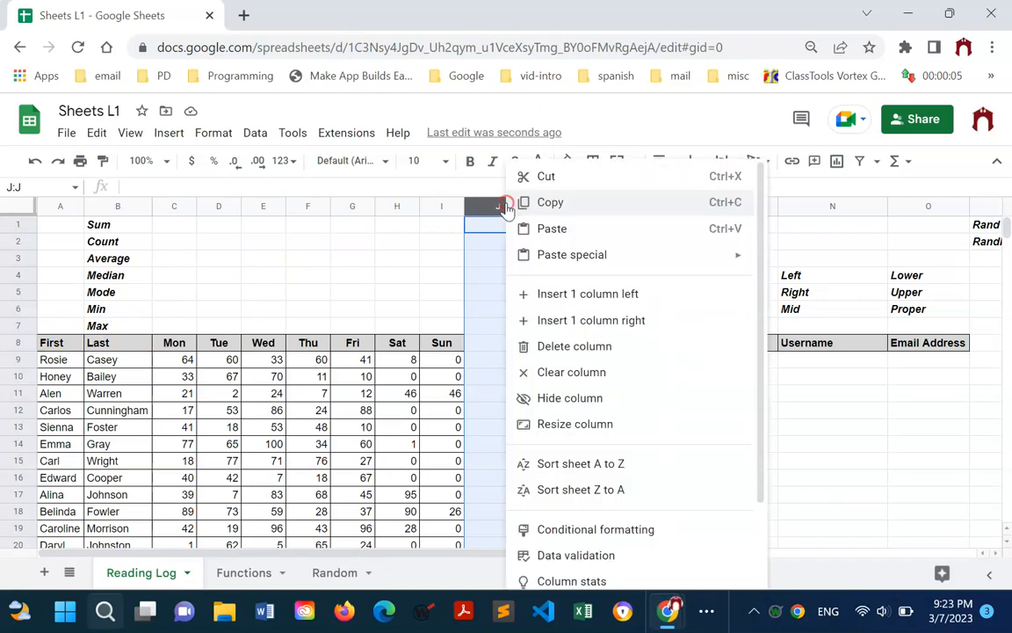
left_click(582, 349)
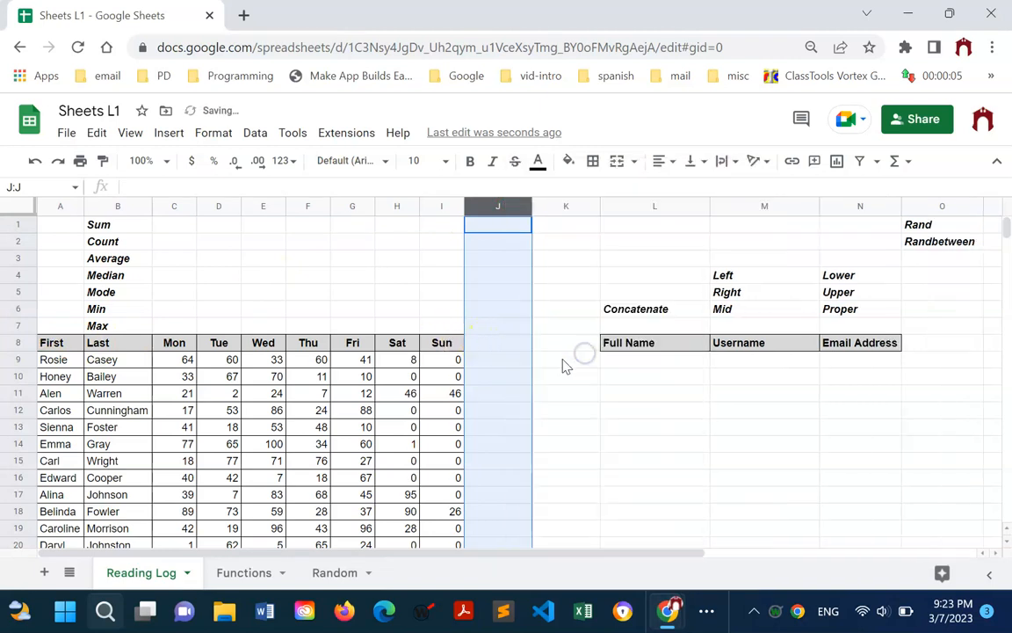
left_click(563, 367)
left_click(558, 364)
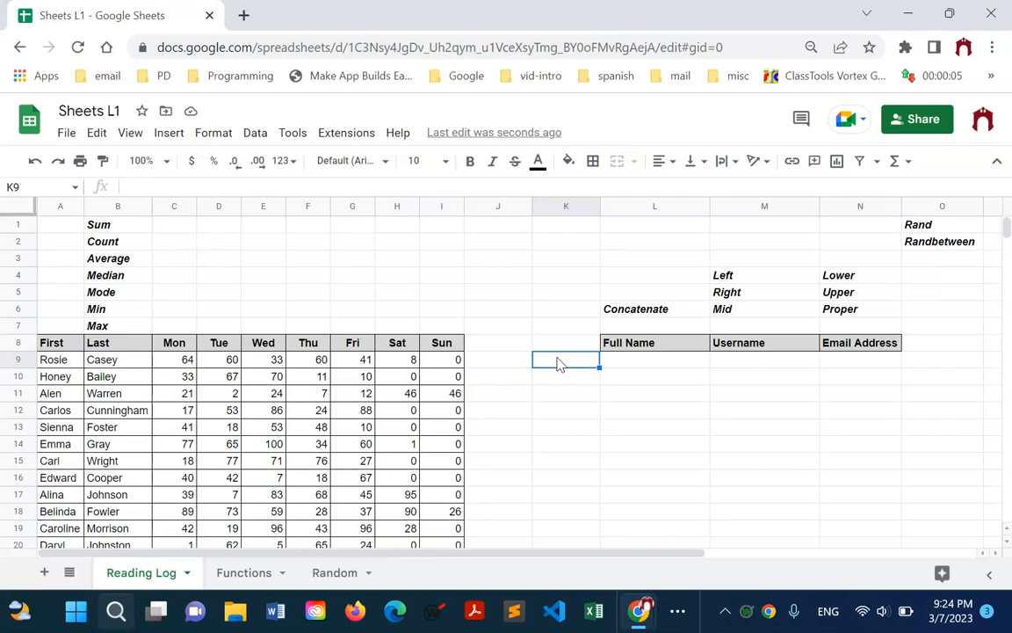
left_click(188, 228)
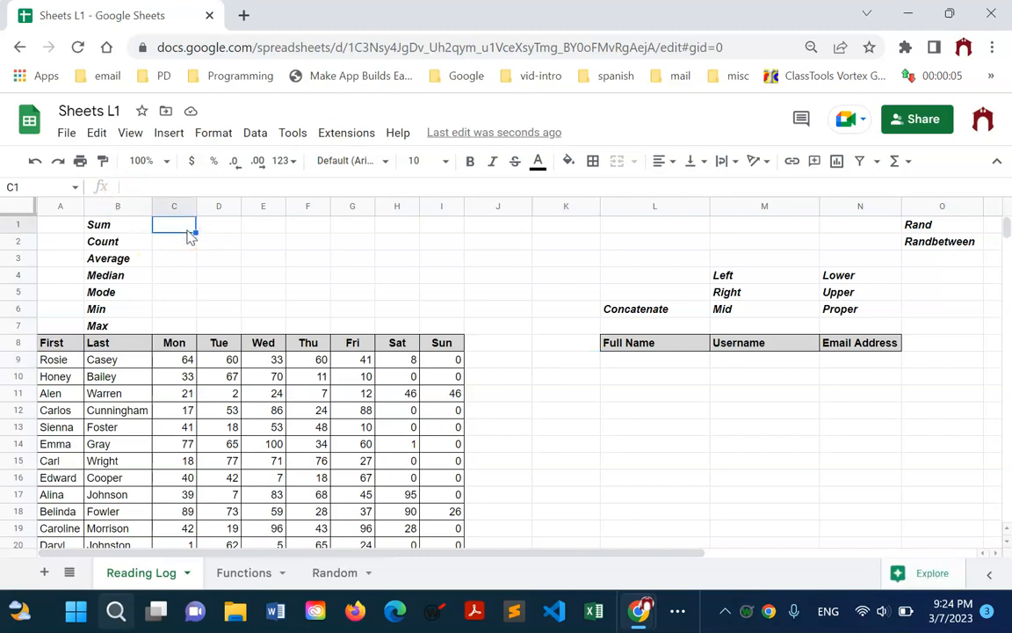
type("=")
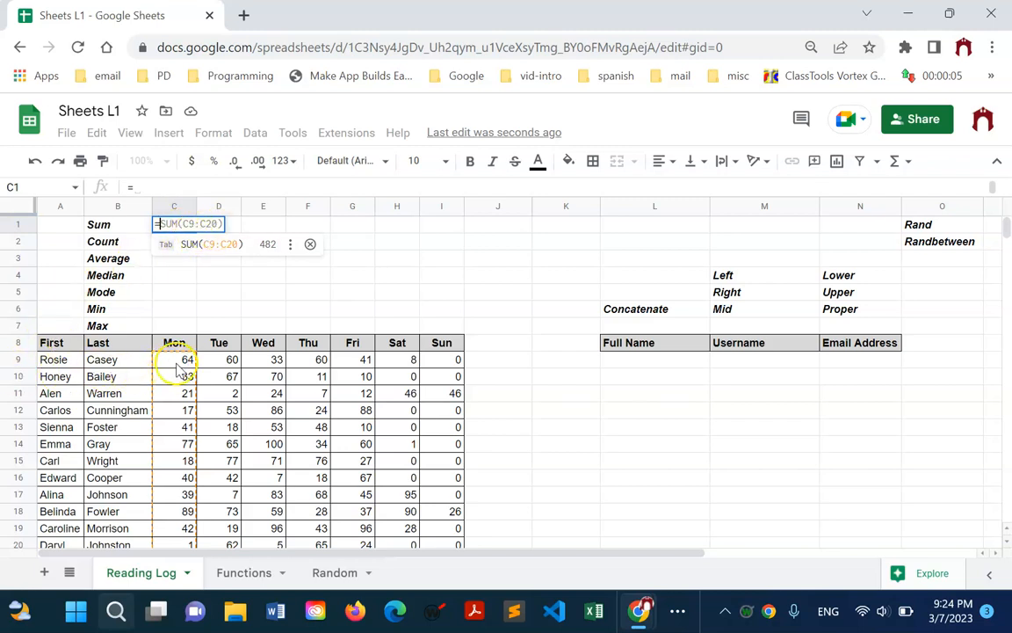
scroll(176, 379, "down", 3)
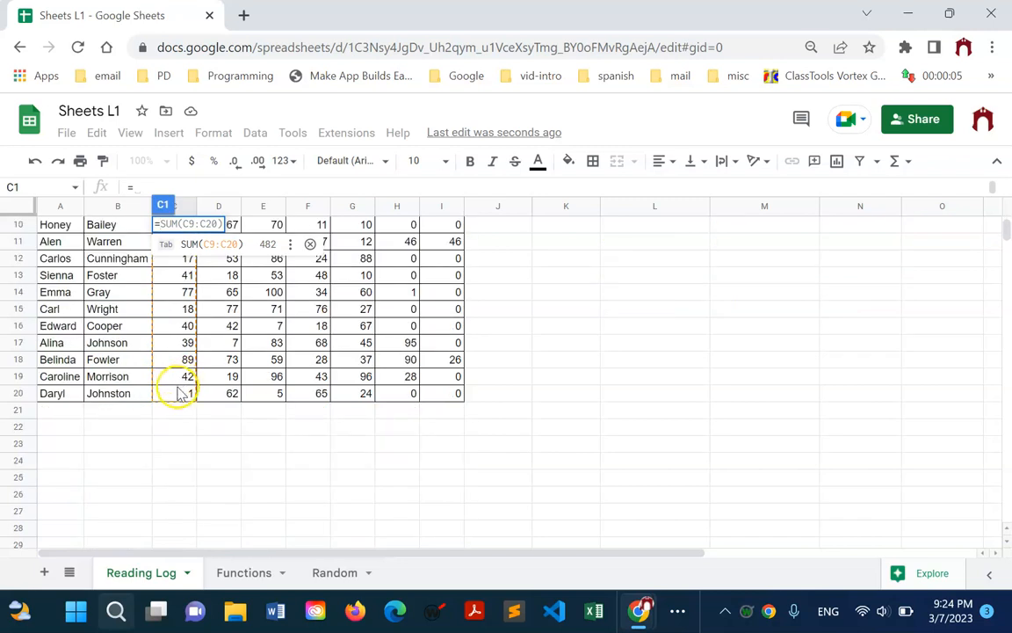
scroll(180, 391, "up", 3)
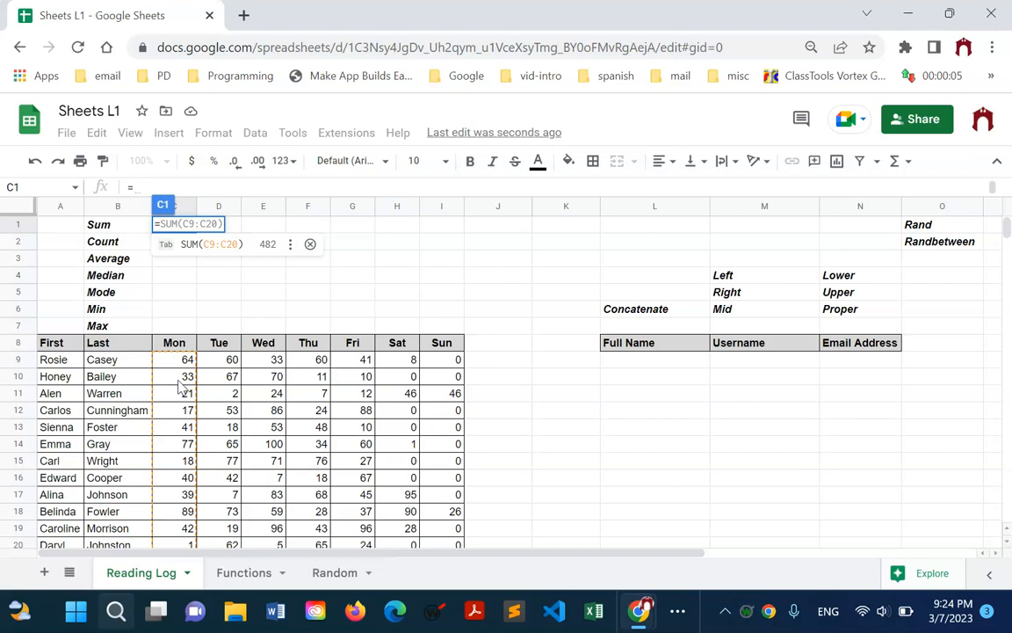
left_click(211, 225)
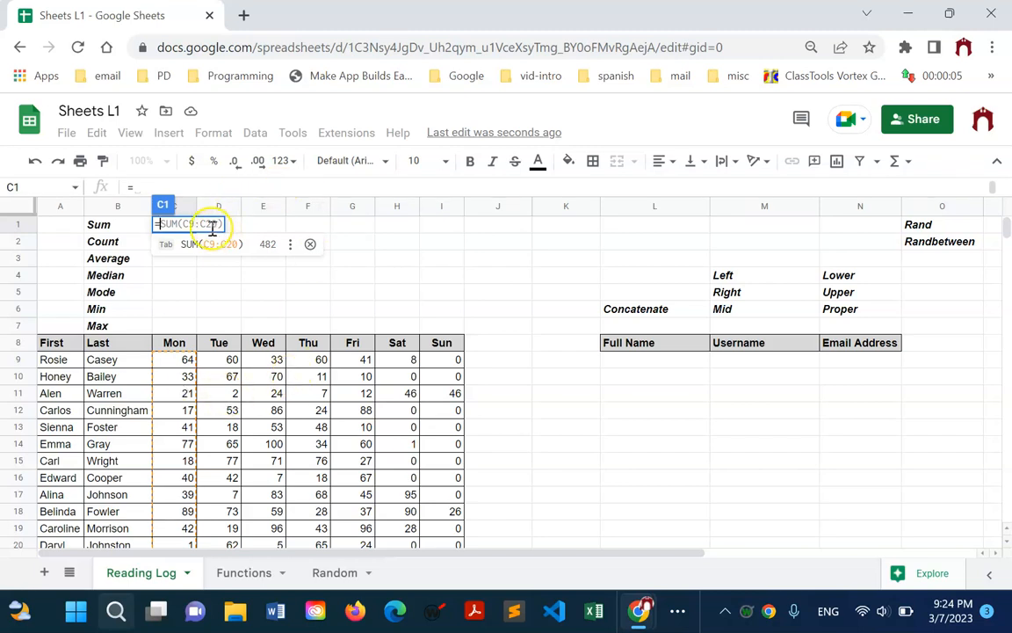
left_click_drag(211, 225, 218, 226)
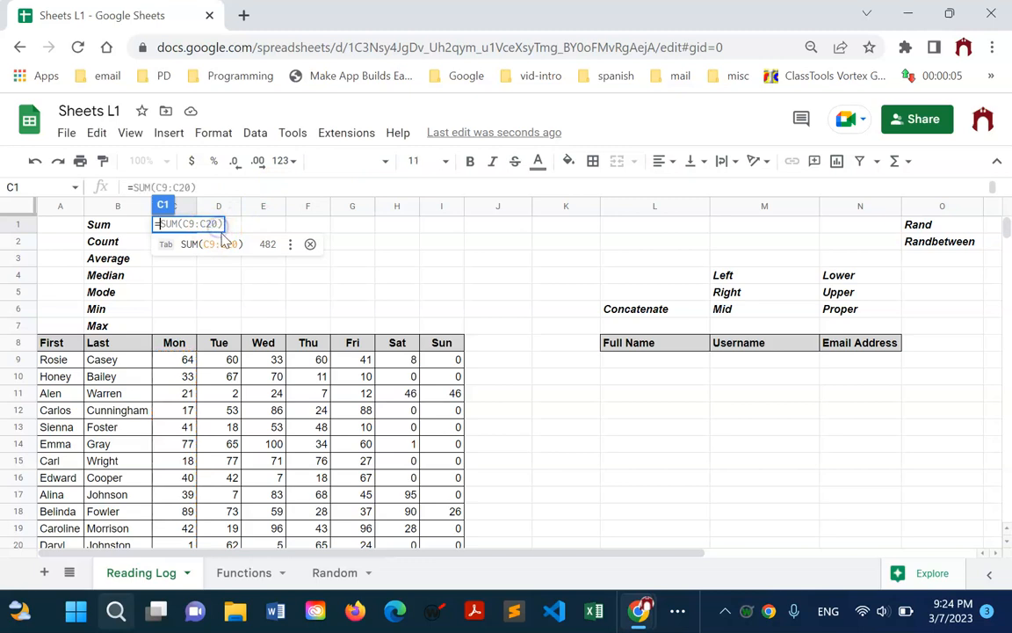
left_click(184, 246)
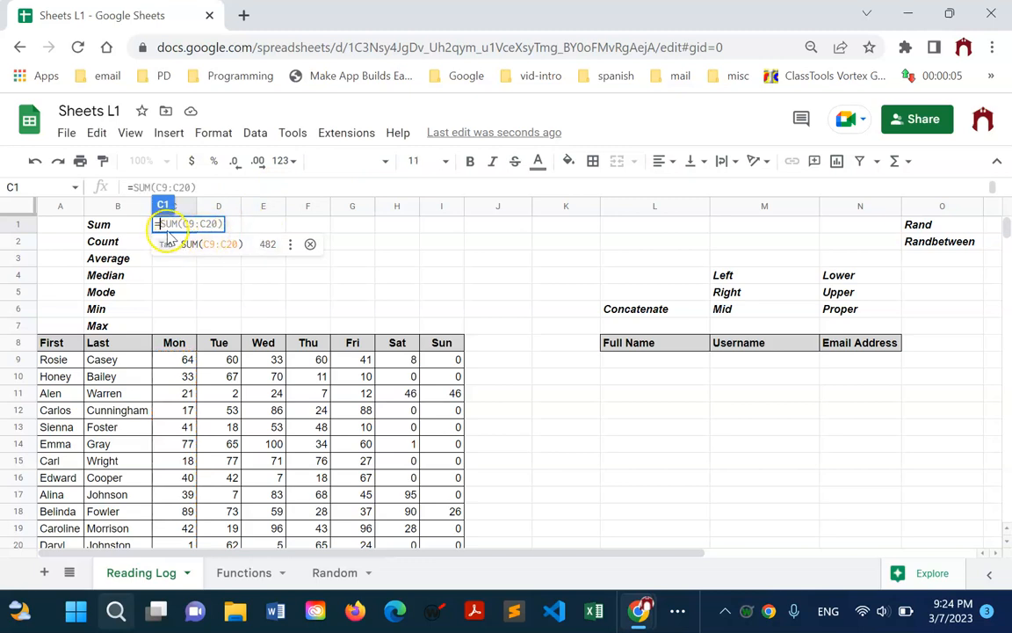
Total the Monday column in C1 with the formula =sum(C9:C100), extending the range beyond the last data row.
left_click(188, 225)
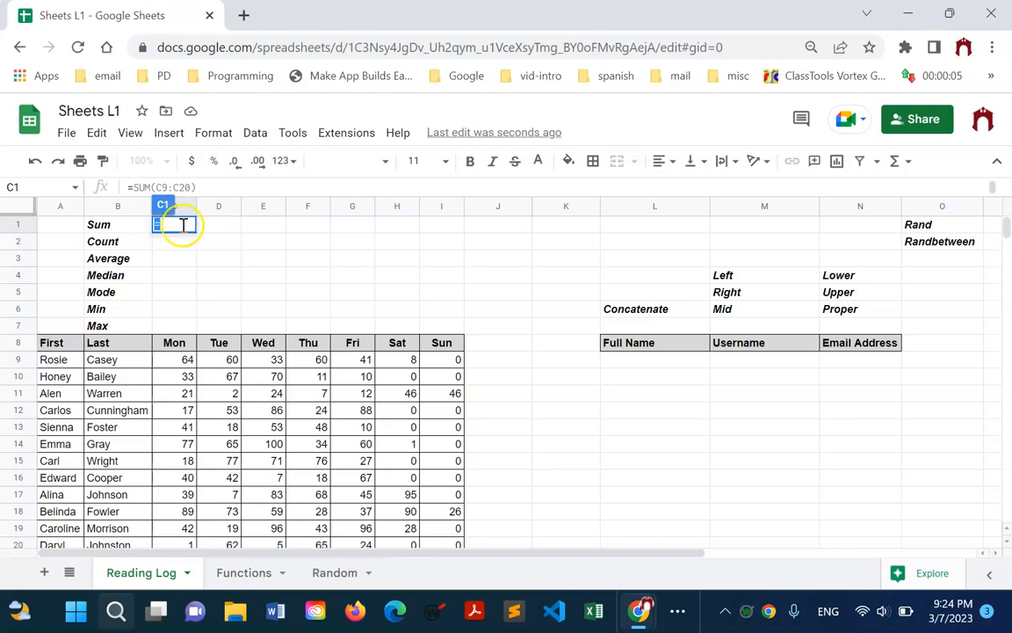
type("=")
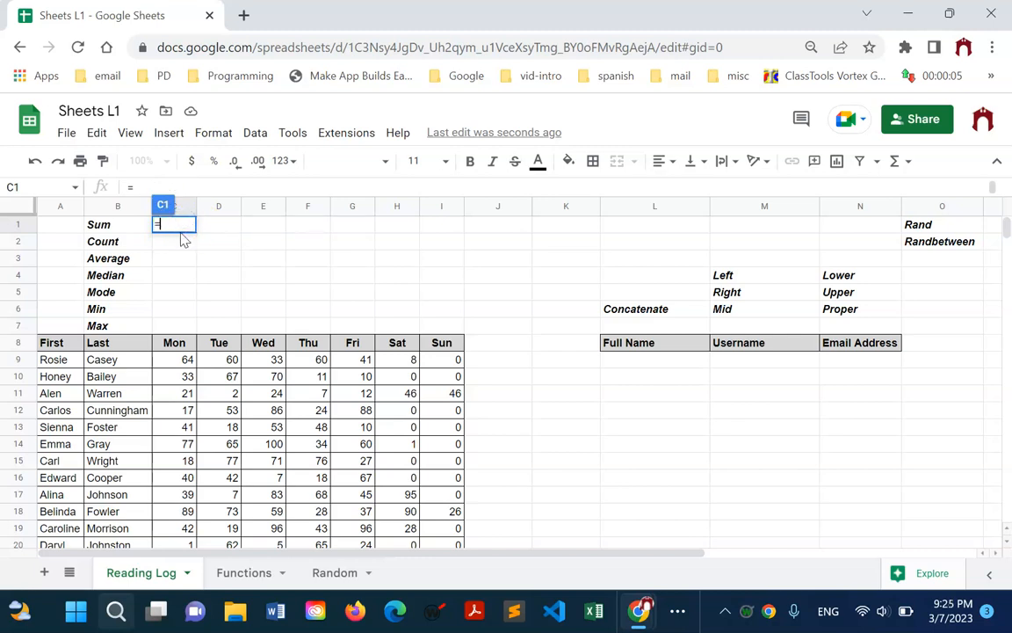
type("sum(")
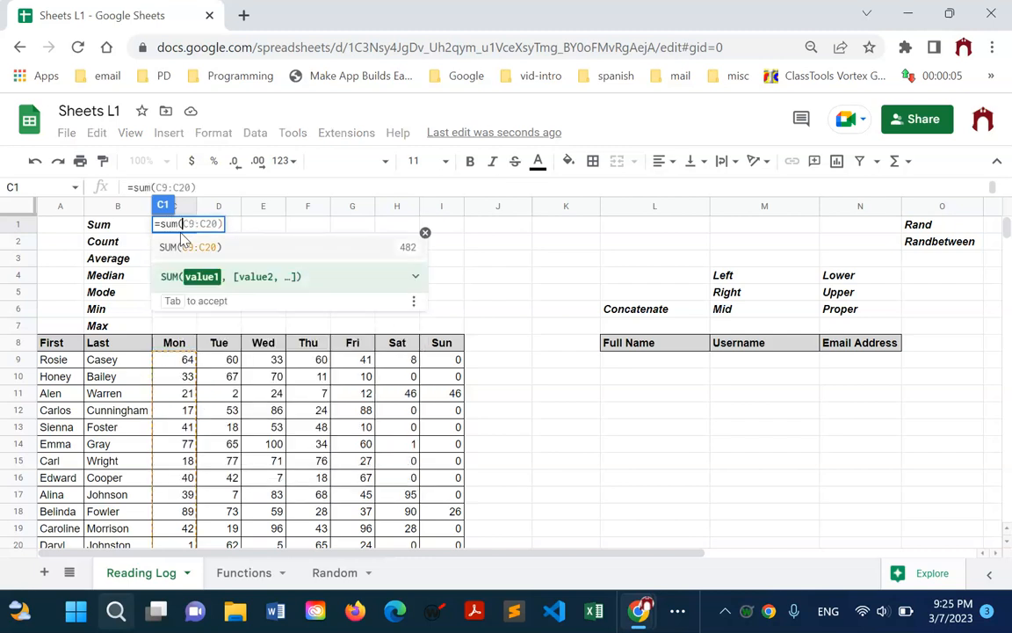
left_click_drag(175, 361, 162, 496)
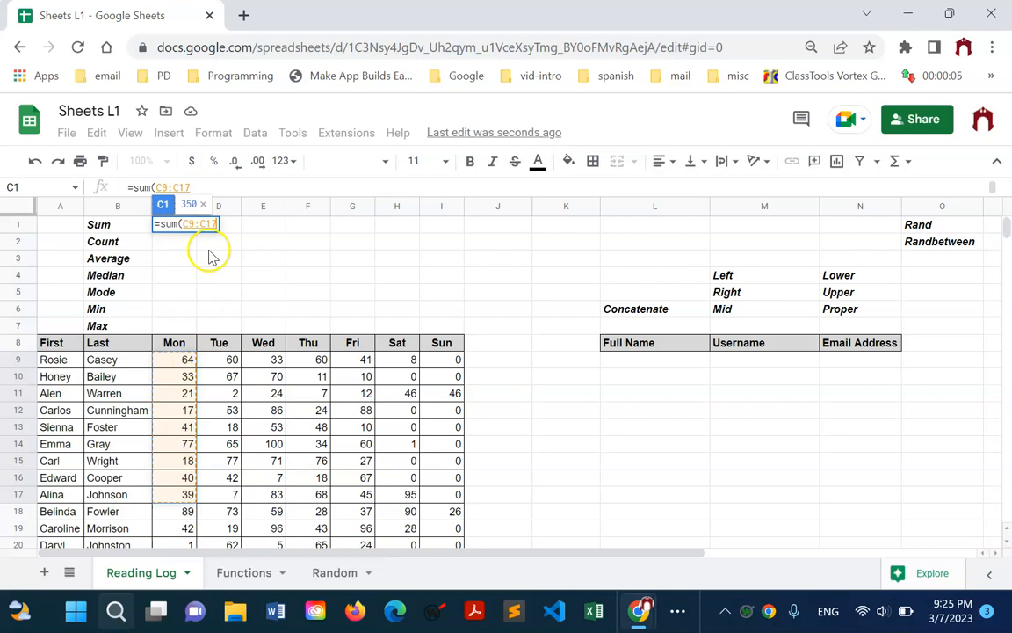
left_click(196, 186)
key("BackSpace")
key("BackSpace")
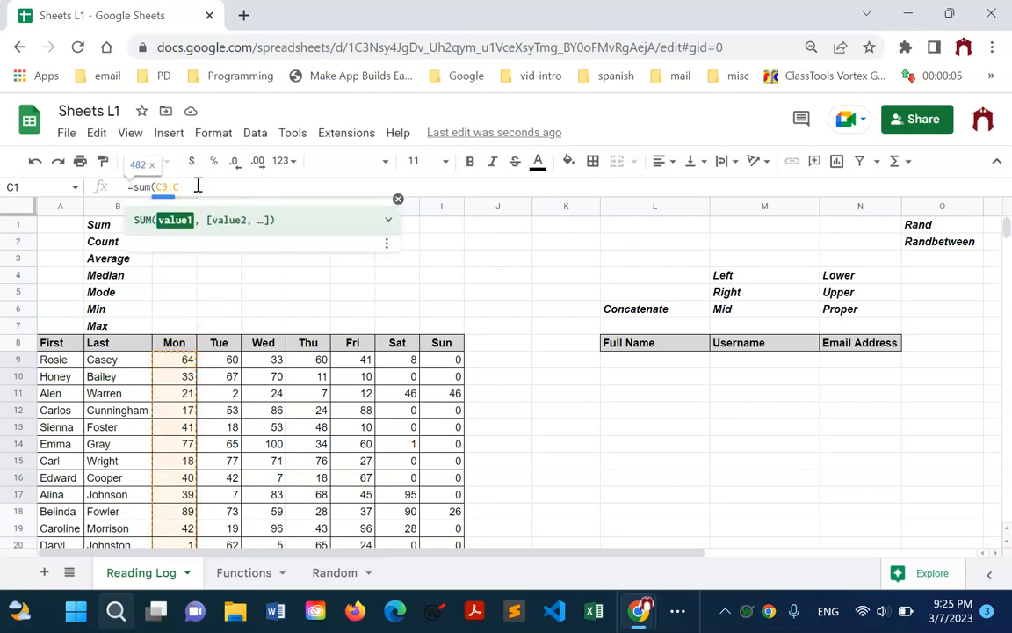
type("100)")
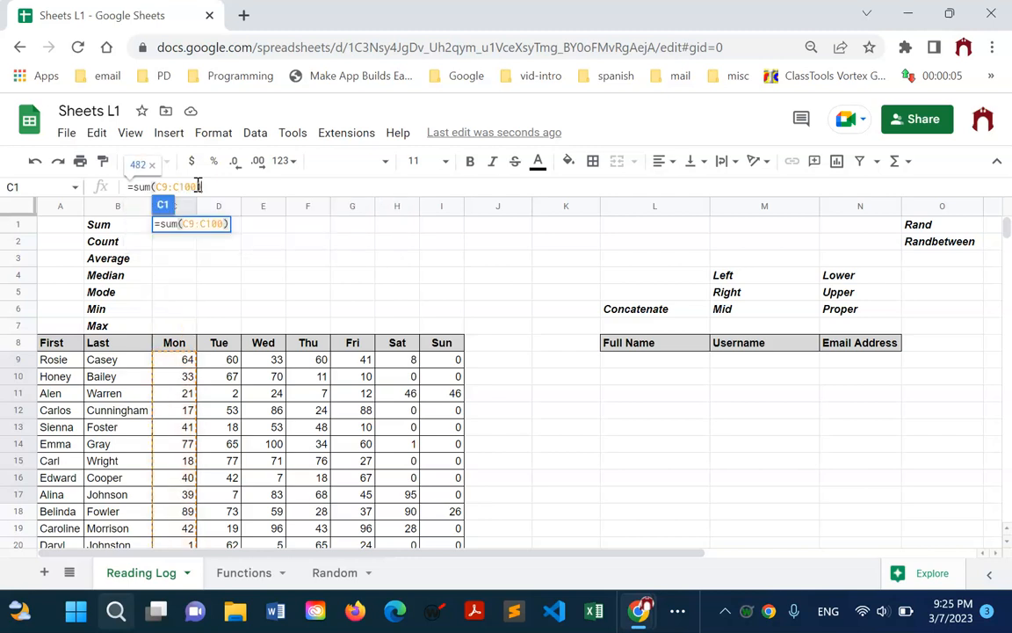
key("Return")
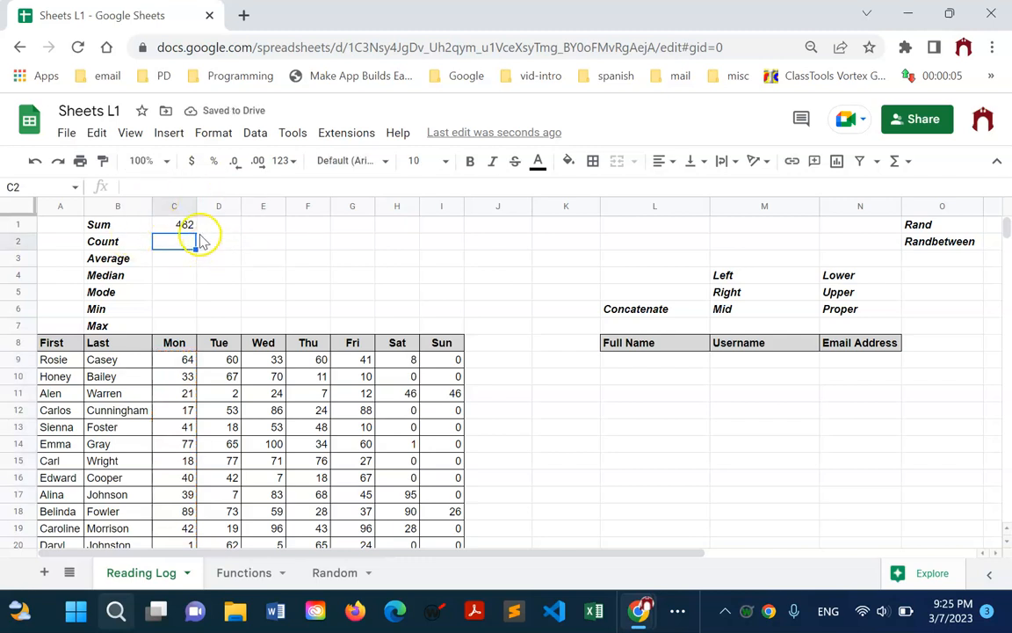
Enter the test value 34 in C21 below the Monday data and check the total in C1.
scroll(201, 242, "down", 3)
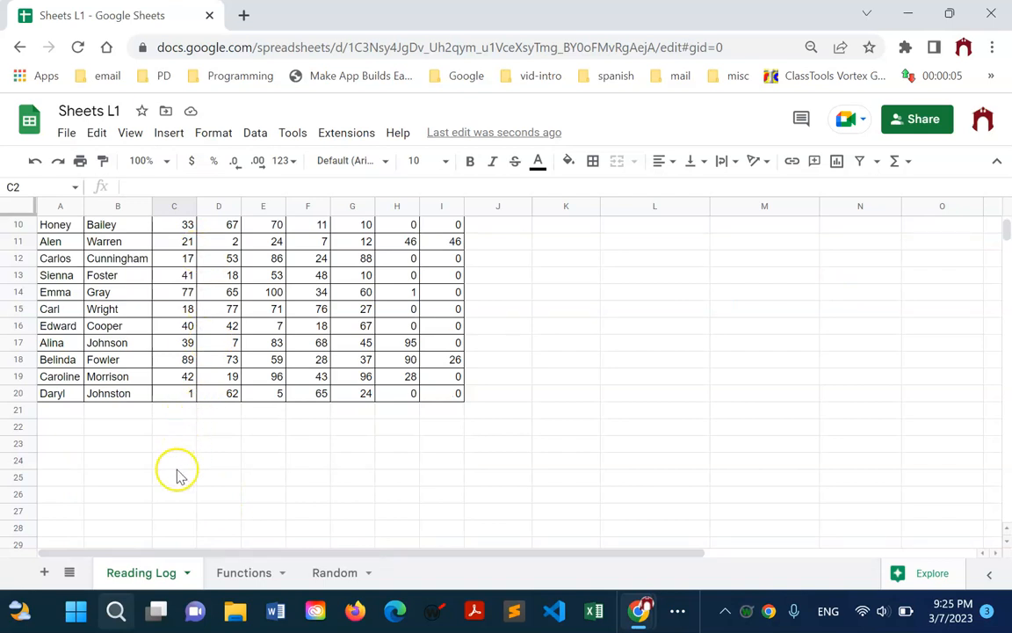
scroll(198, 376, "up", 3)
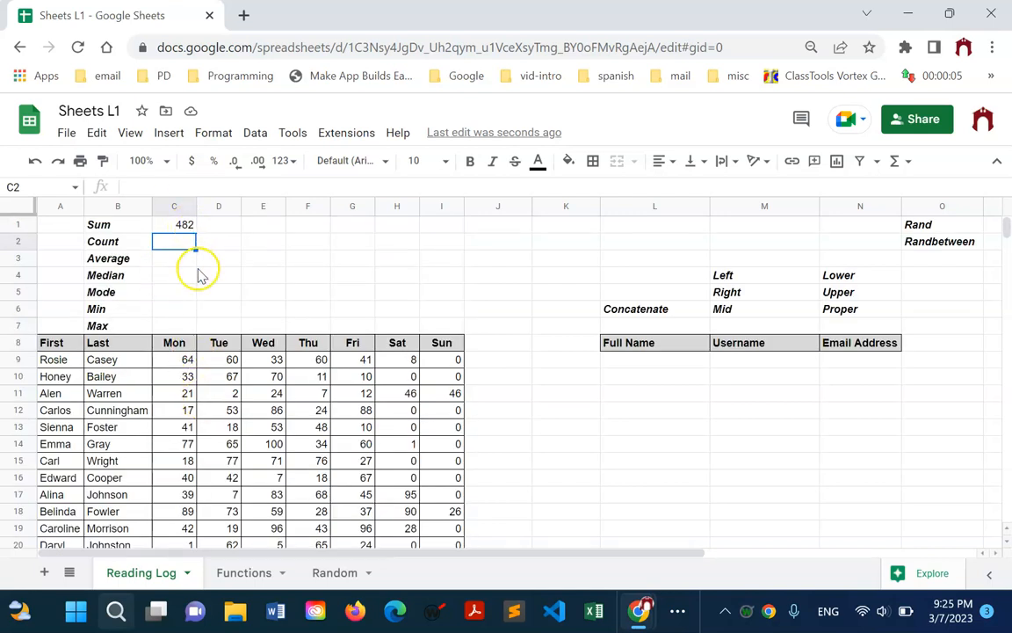
scroll(199, 273, "down", 3)
left_click(186, 410)
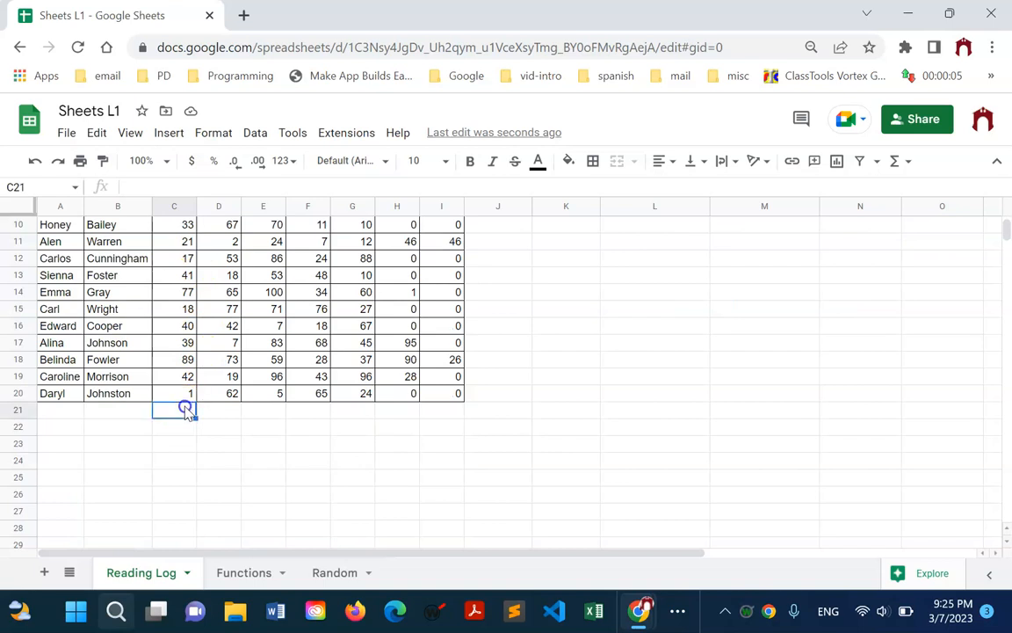
type("34")
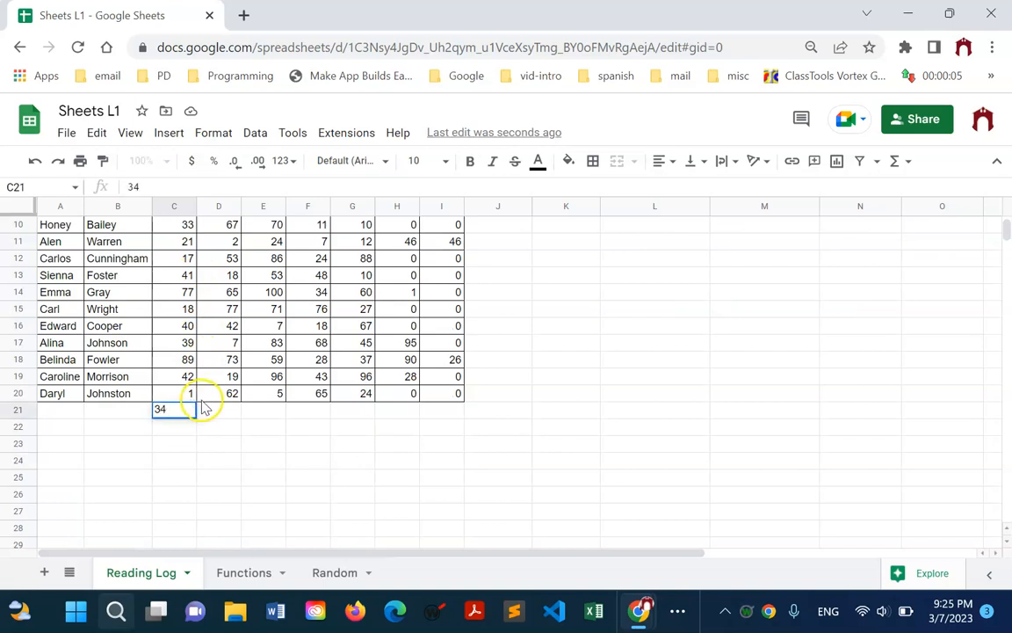
key("Return")
scroll(207, 406, "up", 3)
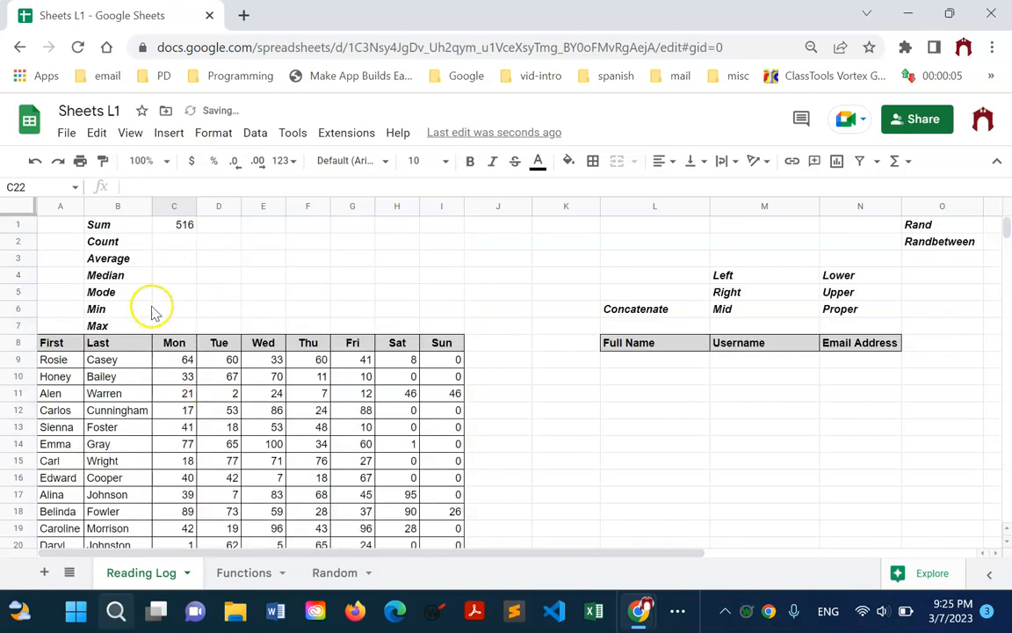
Delete the test value from C21 below the Monday column.
scroll(203, 378, "down", 5)
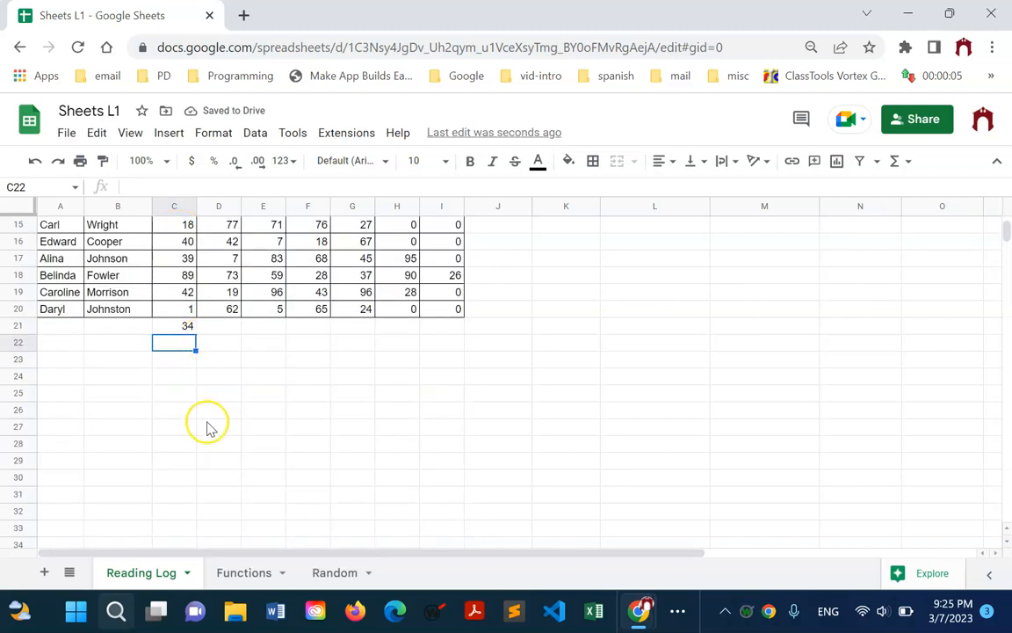
left_click(186, 328)
key("Delete")
scroll(198, 343, "up", 5)
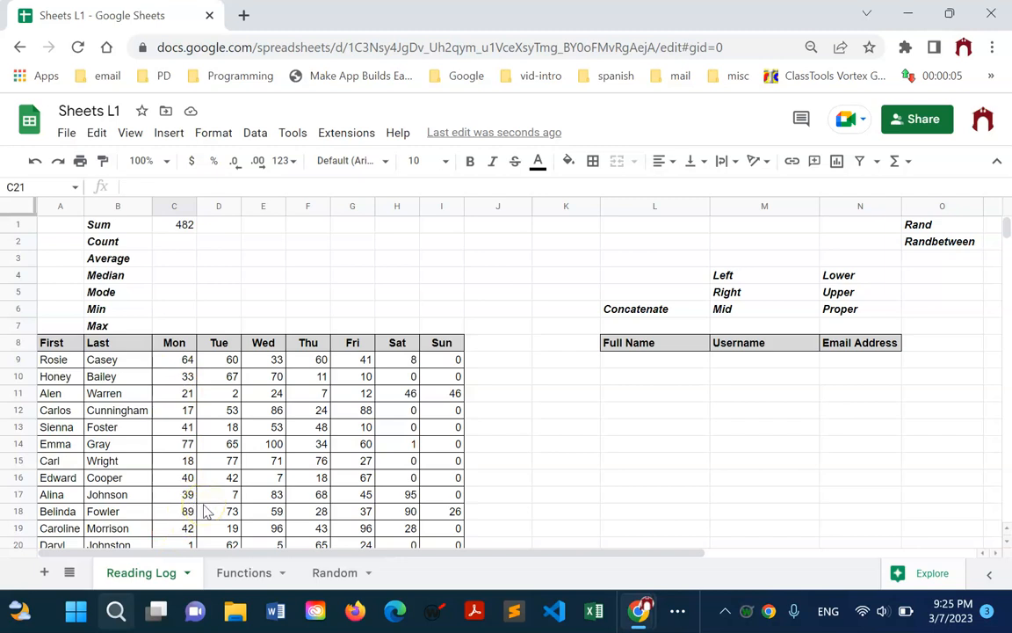
Fill the sum formula from C1 down into C2 and compare the copied formula's range with the Monday data.
left_click(192, 228)
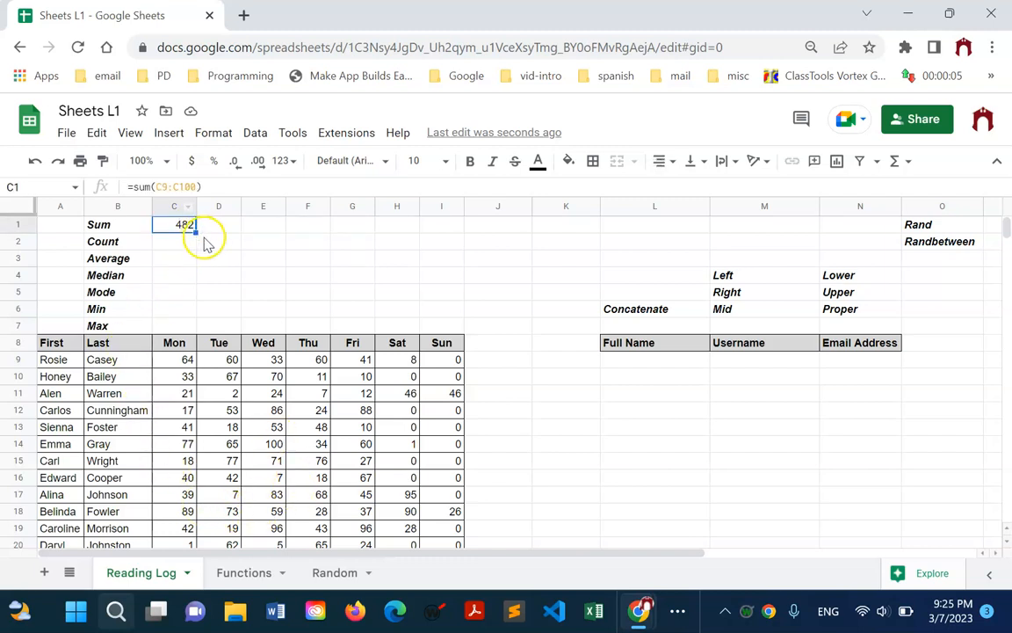
left_click_drag(196, 232, 198, 248)
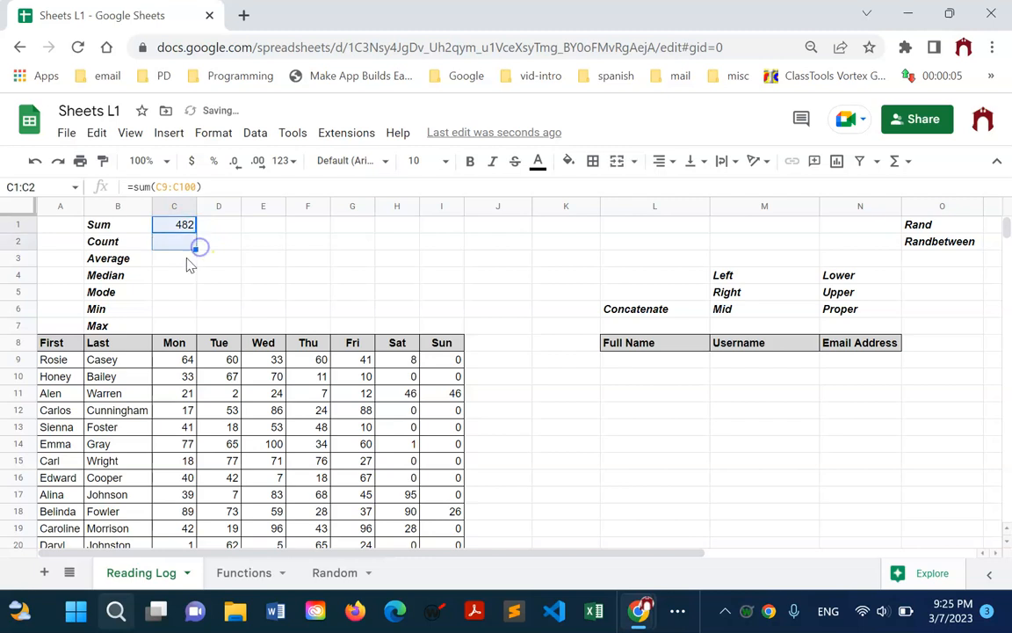
left_click(181, 226)
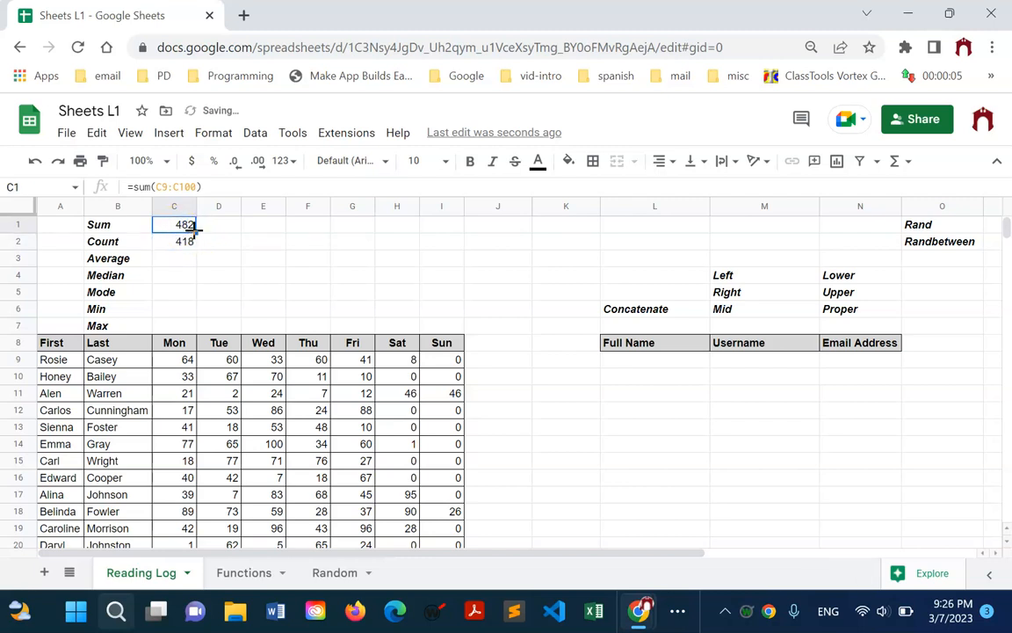
left_click_drag(195, 231, 197, 245)
left_click(183, 246)
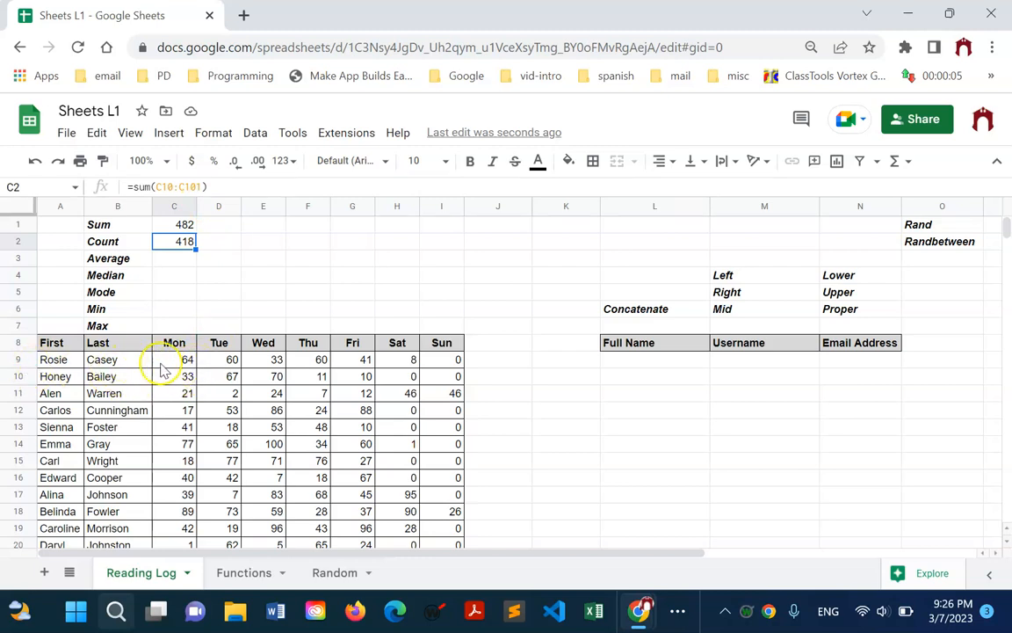
left_click(186, 247)
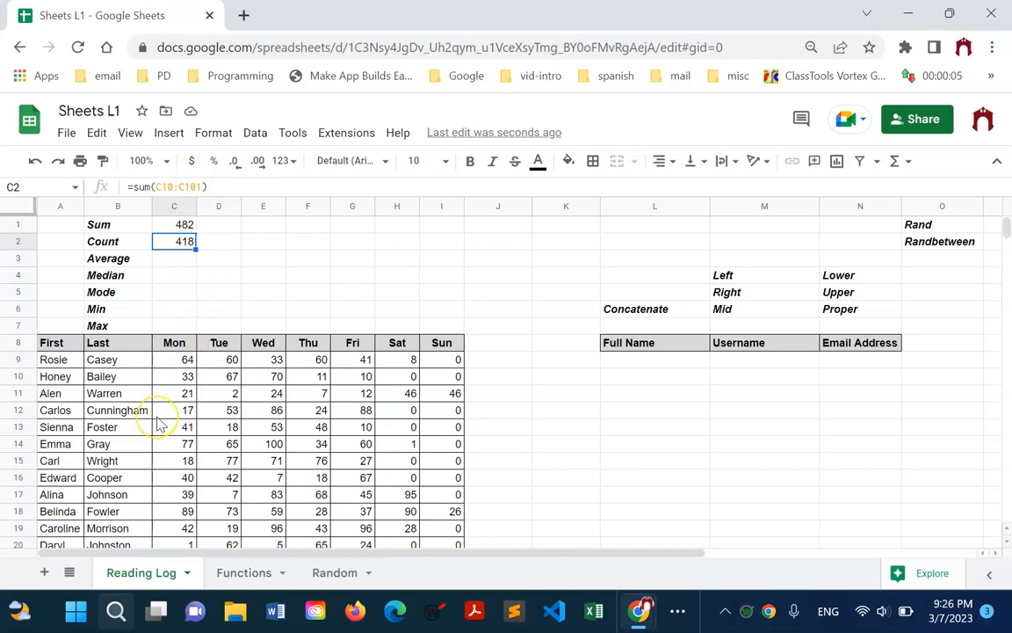
left_click(186, 360)
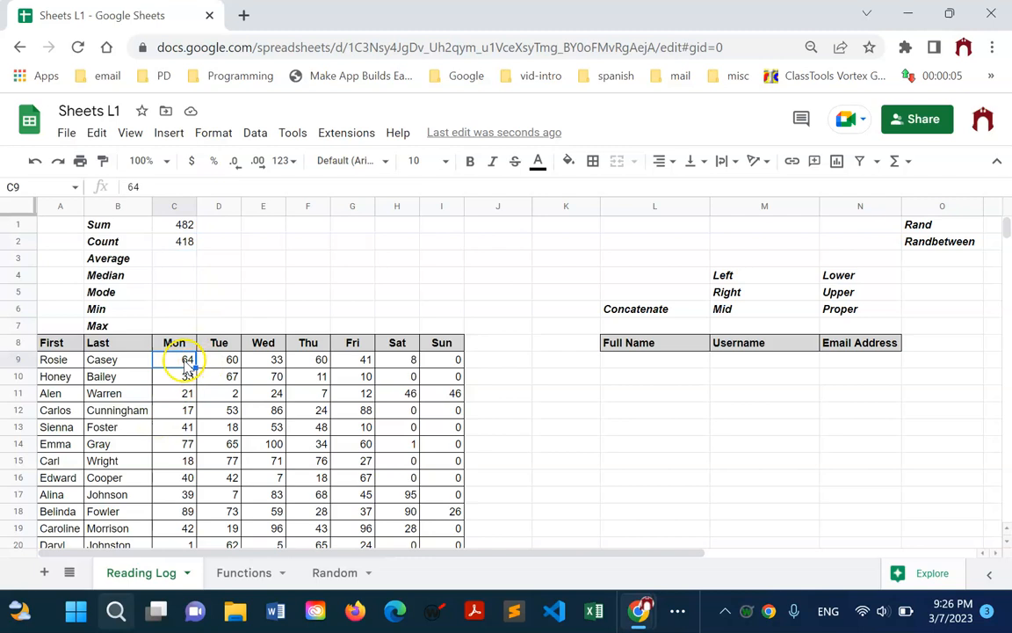
Lock the row references in C1's formula as =sum(C$9:C$100) and fill it down into C2.
left_click(184, 225)
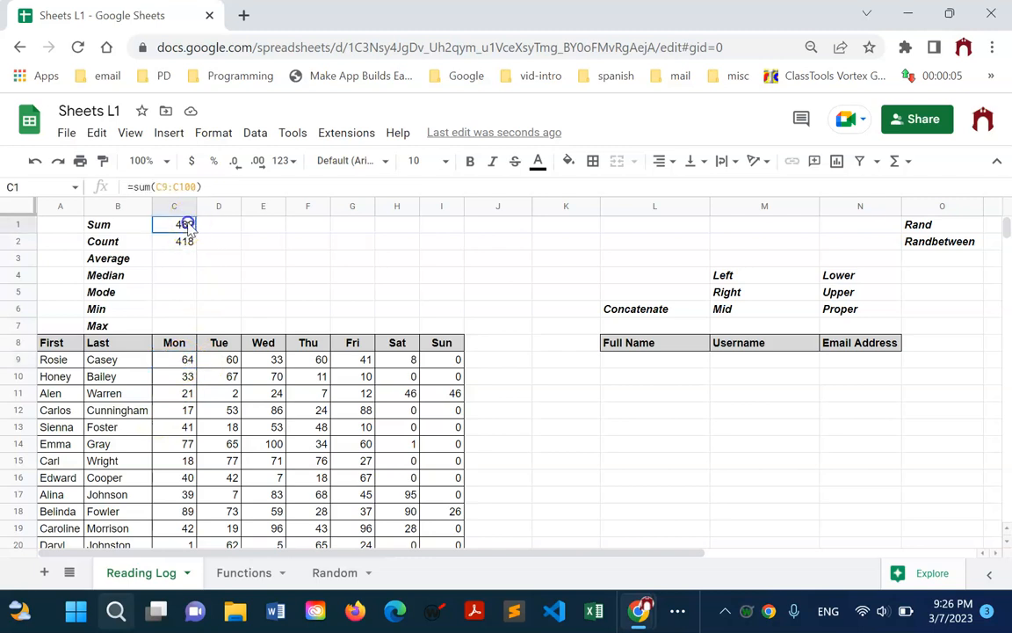
left_click(163, 188)
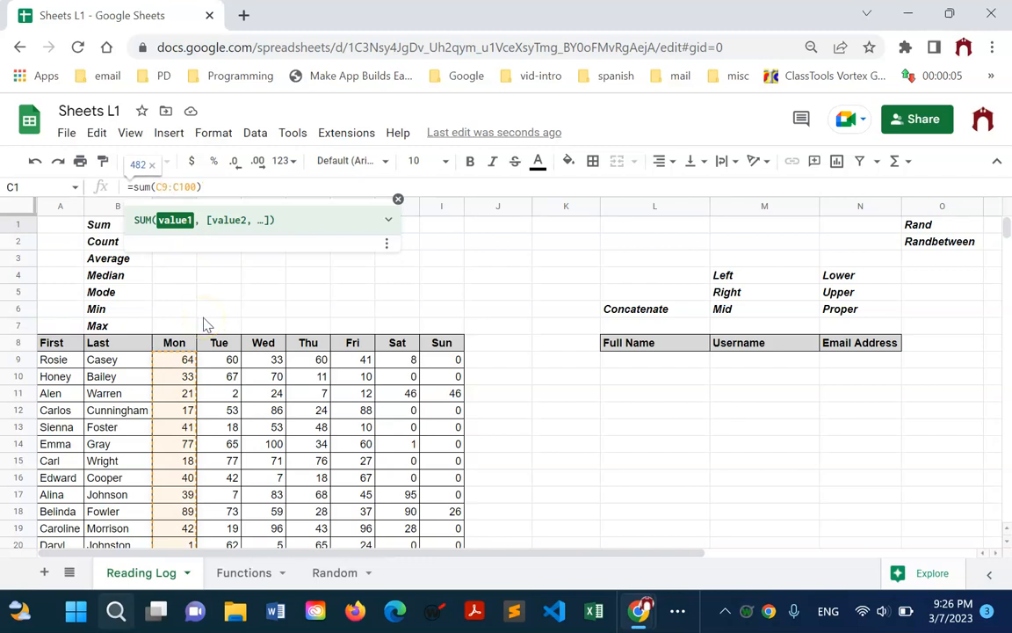
type("$")
left_click(186, 190)
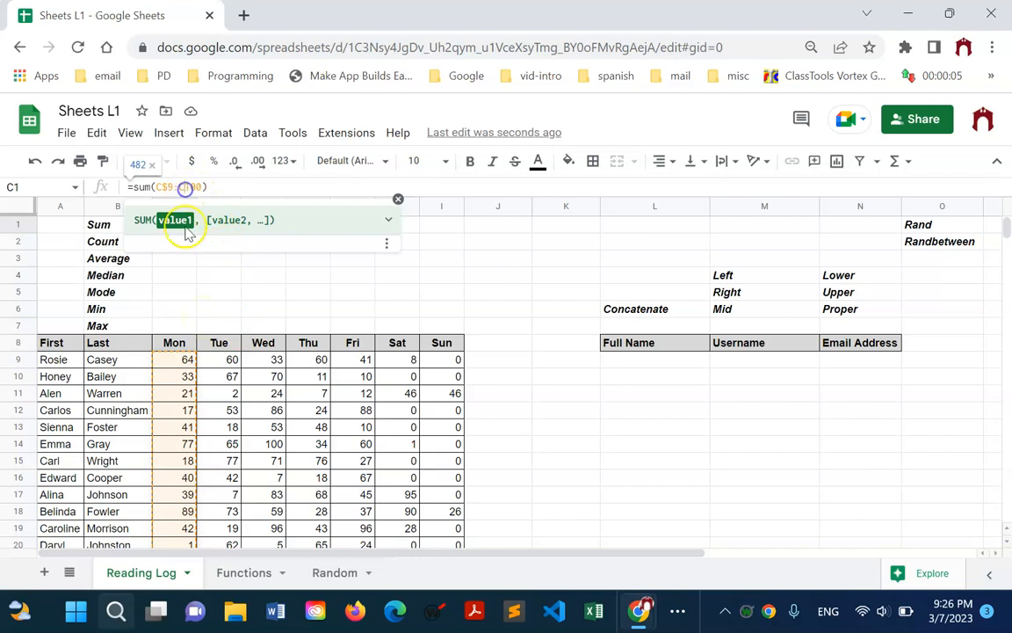
type("$")
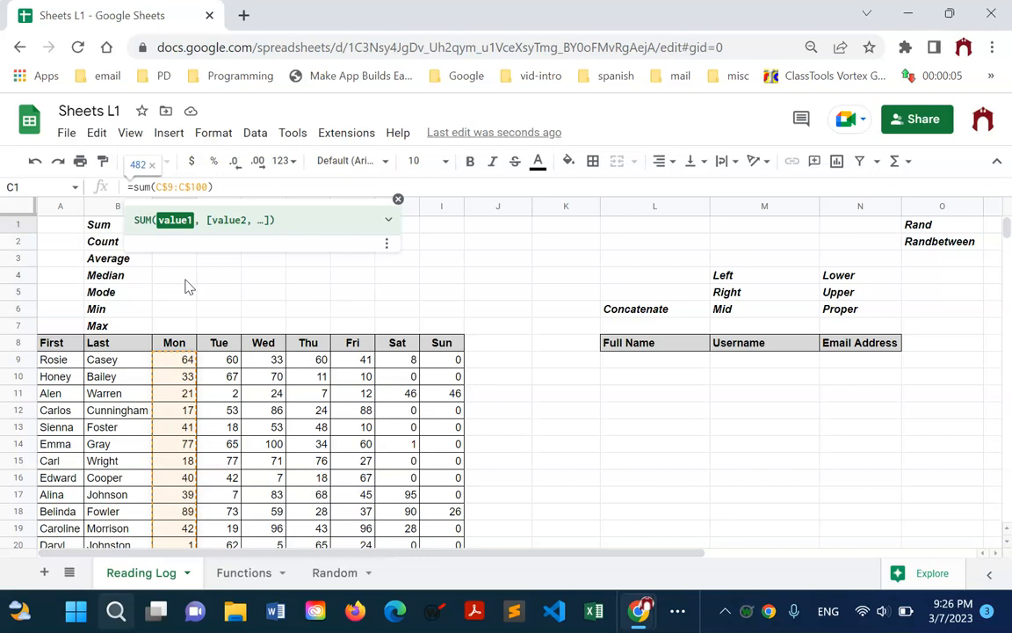
key("Return")
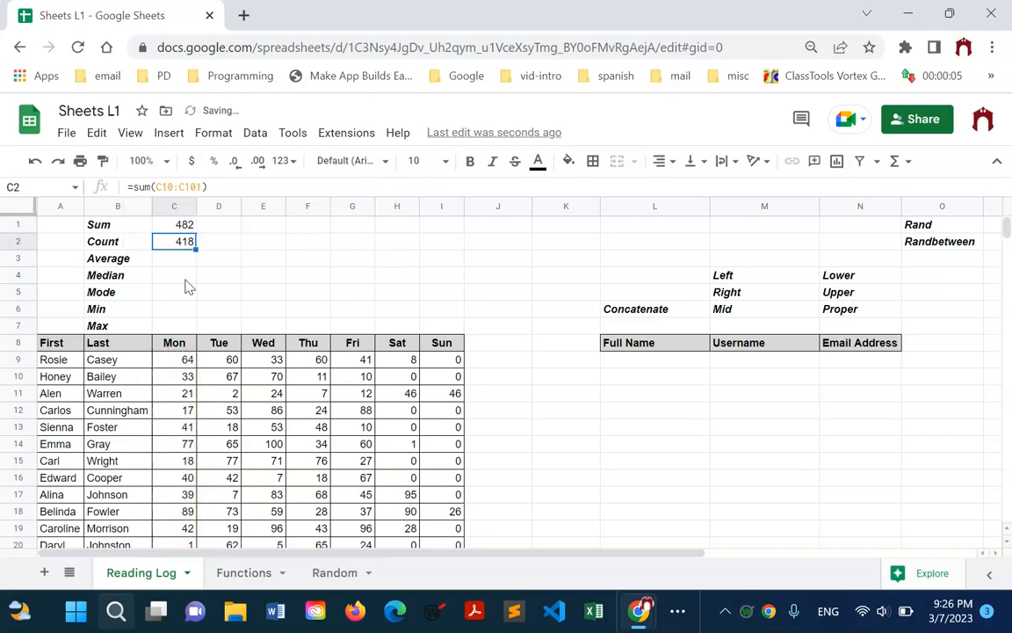
left_click(186, 225)
mouse_move(197, 230)
left_mouse_down()
mouse_move(199, 289)
mouse_move(184, 246)
left_mouse_up()
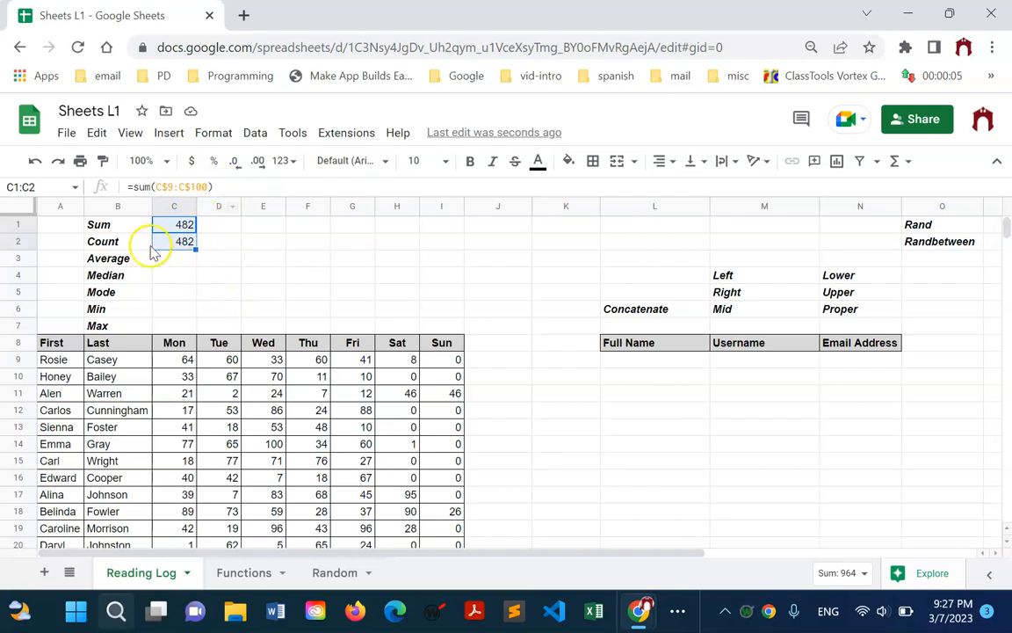
Change the formula in C2 to =COUNT(C$9:C$100) and check it against the Monday data.
left_click(183, 245)
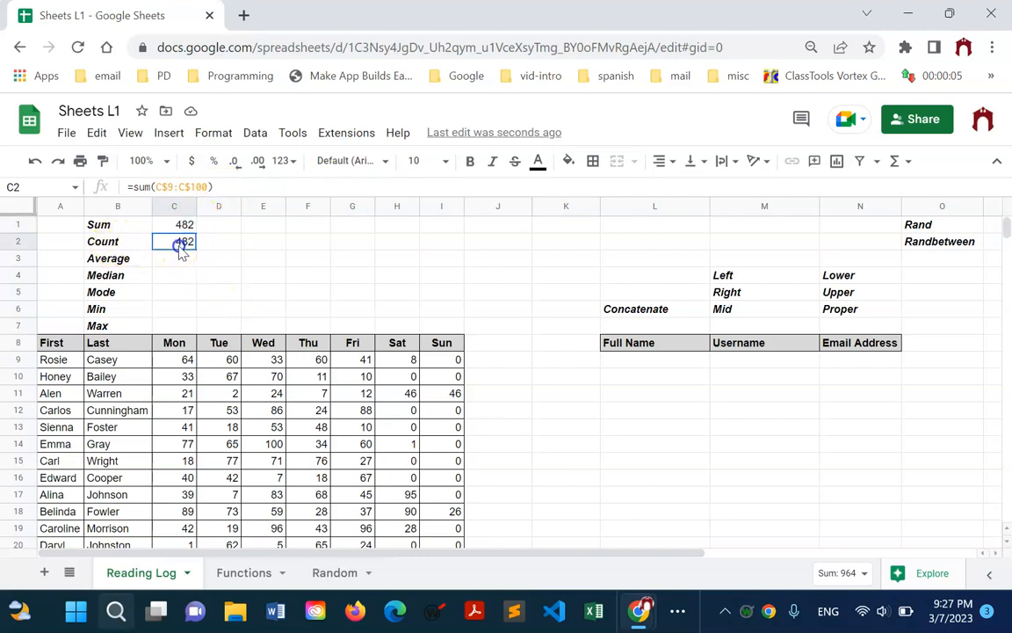
left_click(145, 187)
key("BackSpace")
key("BackSpace")
key("BackSpace")
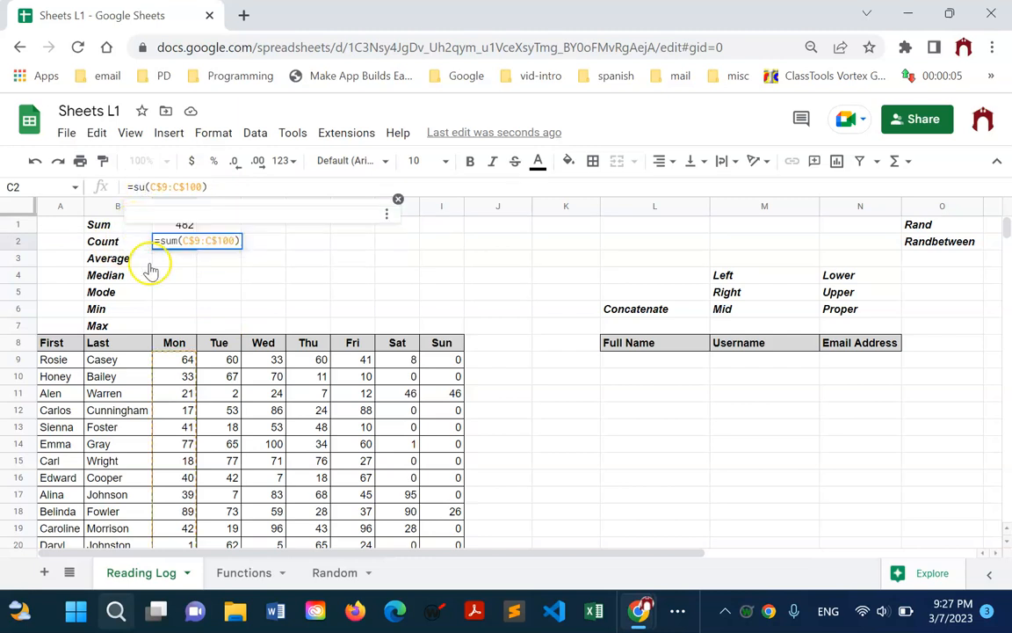
type("count")
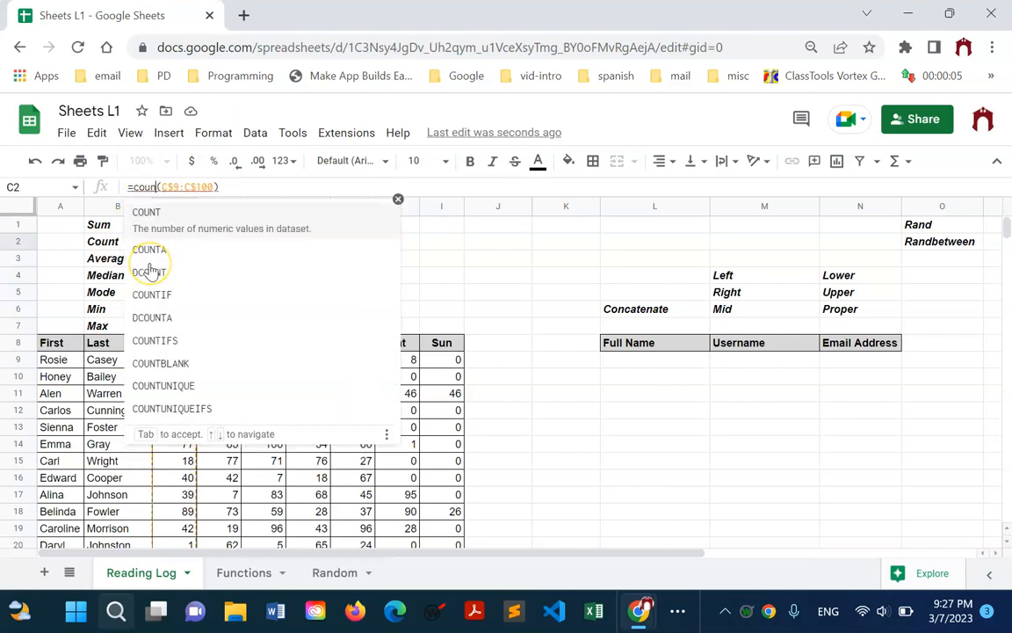
key("Tab")
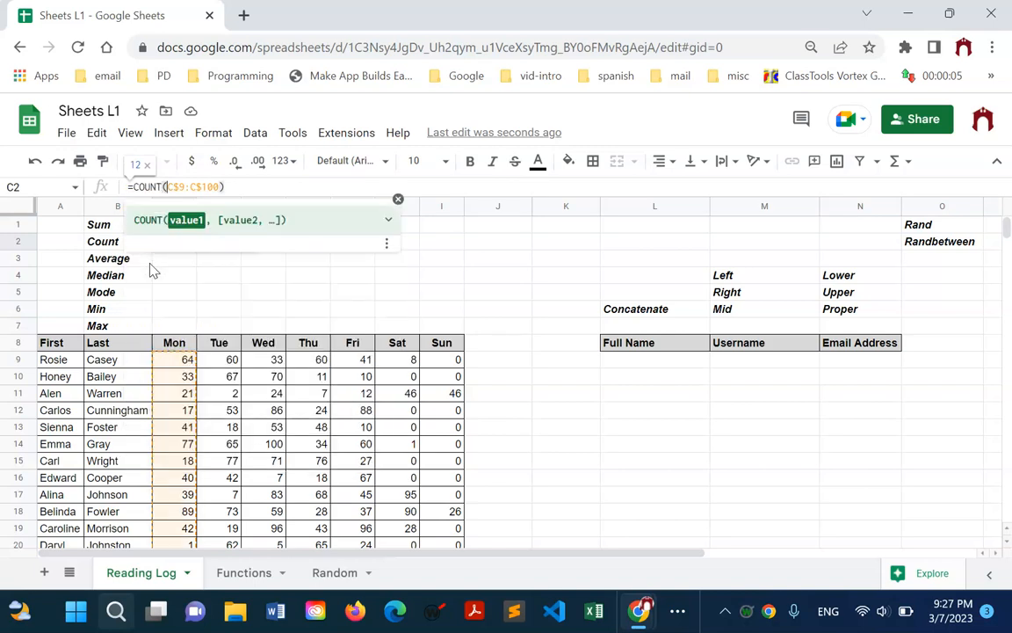
left_click(267, 189)
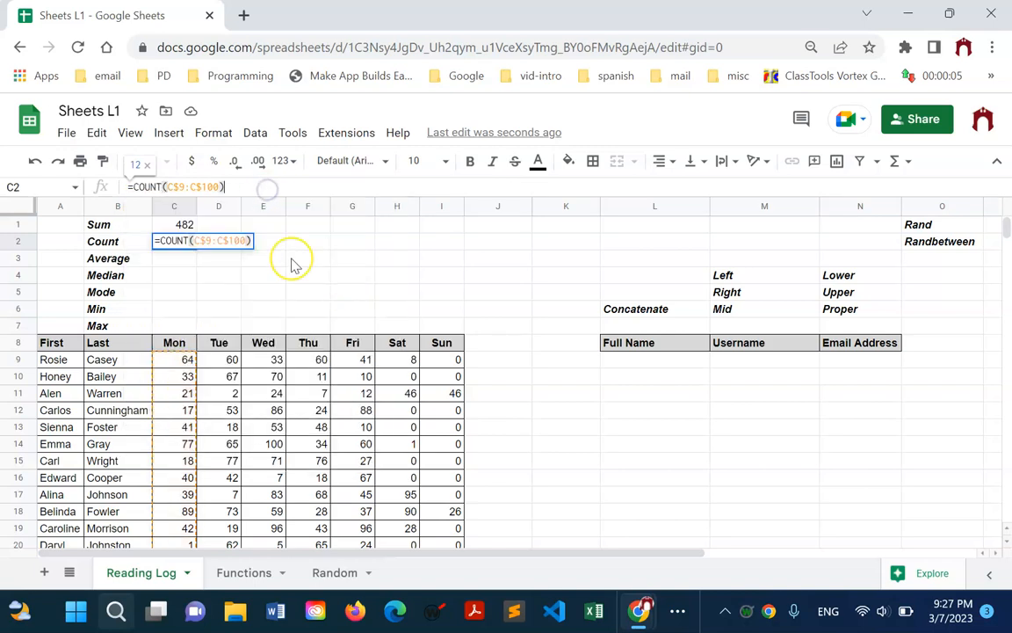
key("Return")
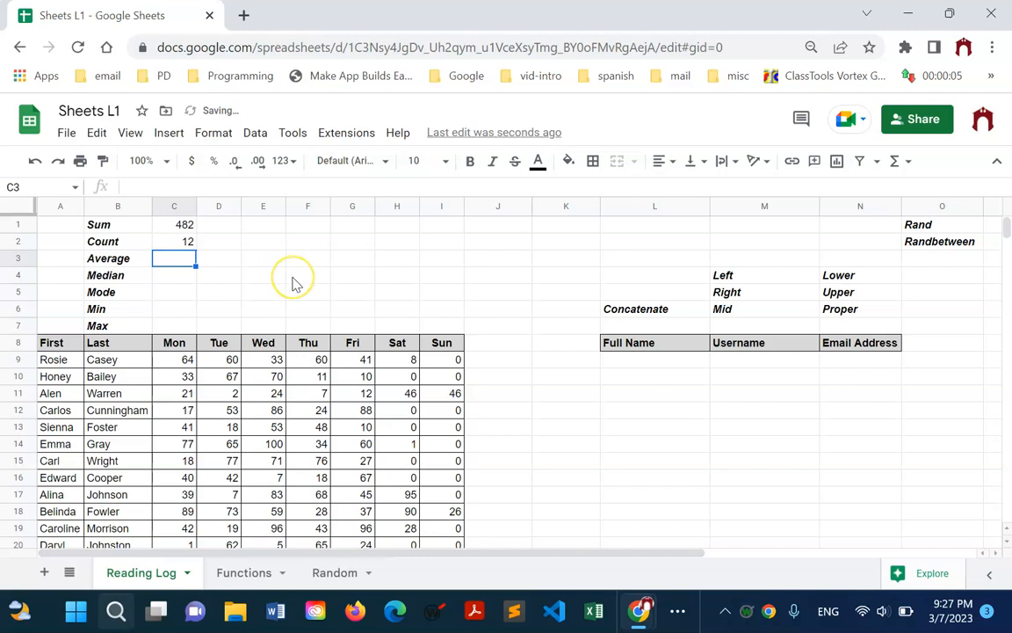
left_click(181, 361)
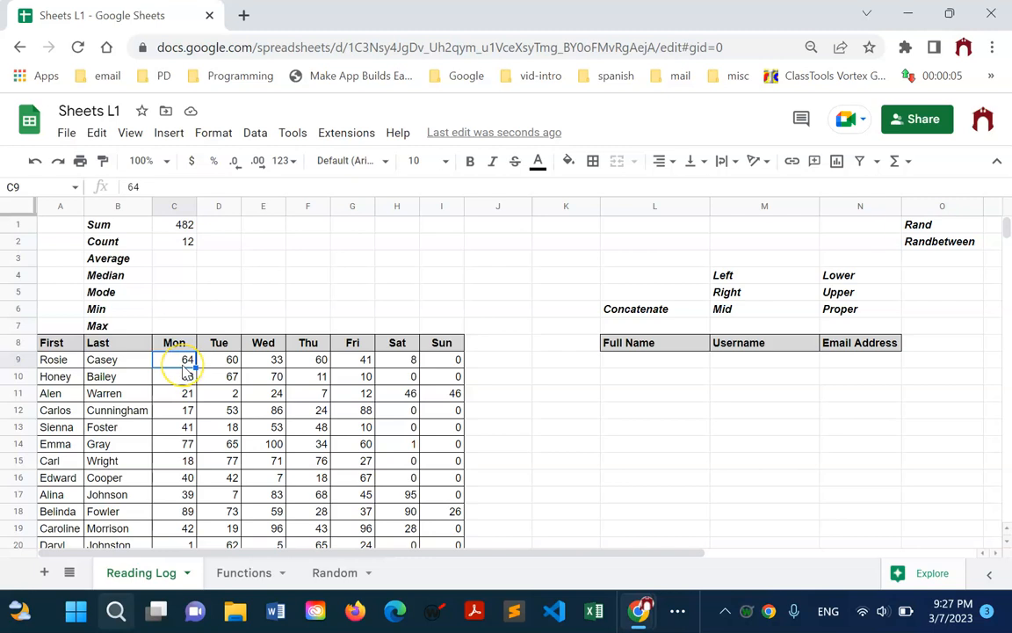
scroll(200, 400, "down", 2)
scroll(200, 407, "up", 2)
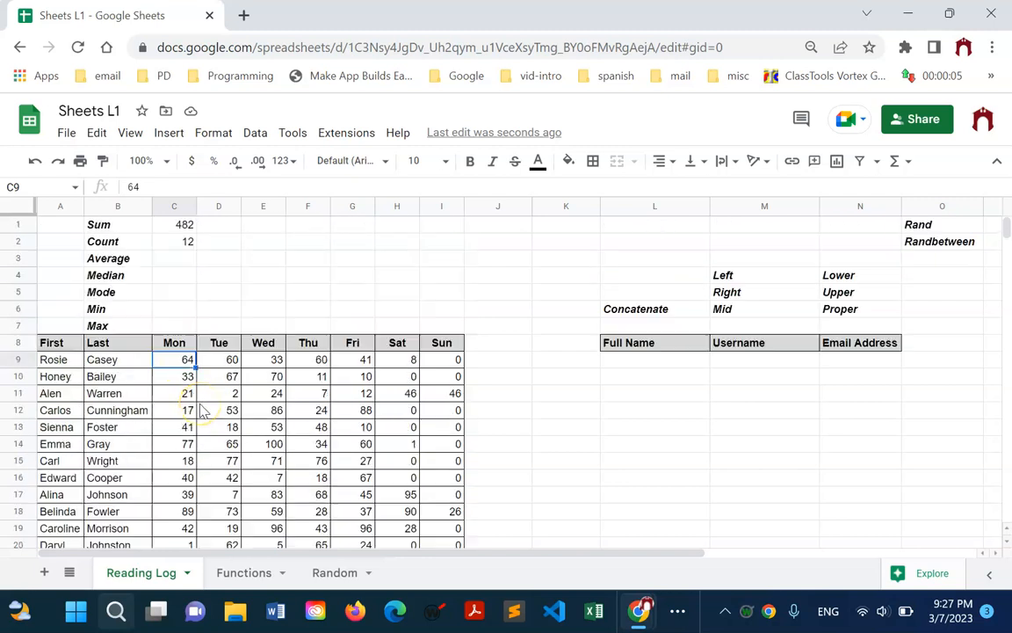
Copy the sum formula from C1 into the Average cell C3.
left_click(189, 262)
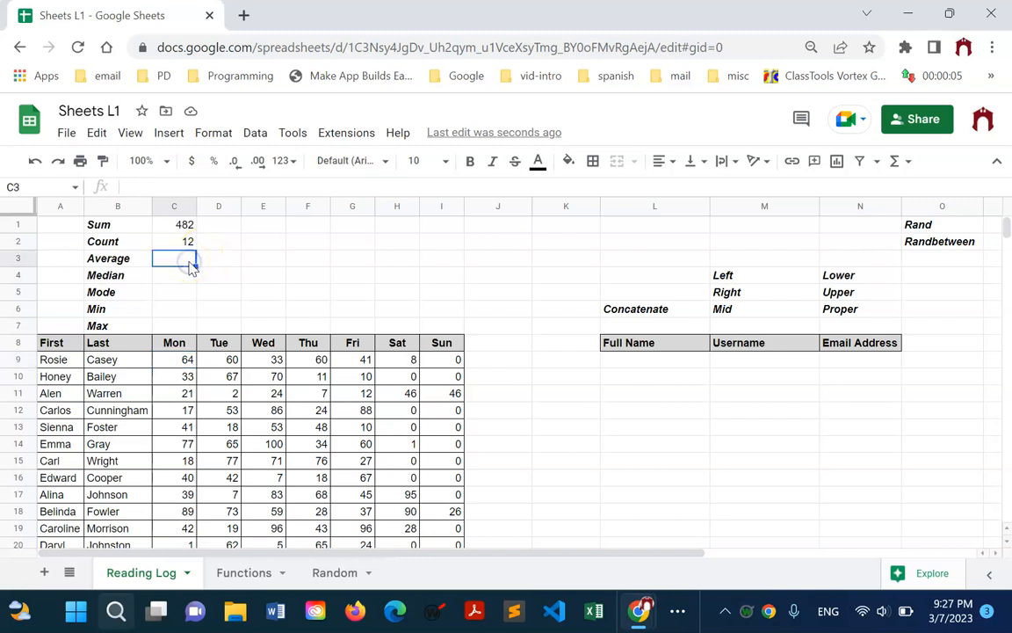
left_click(189, 225)
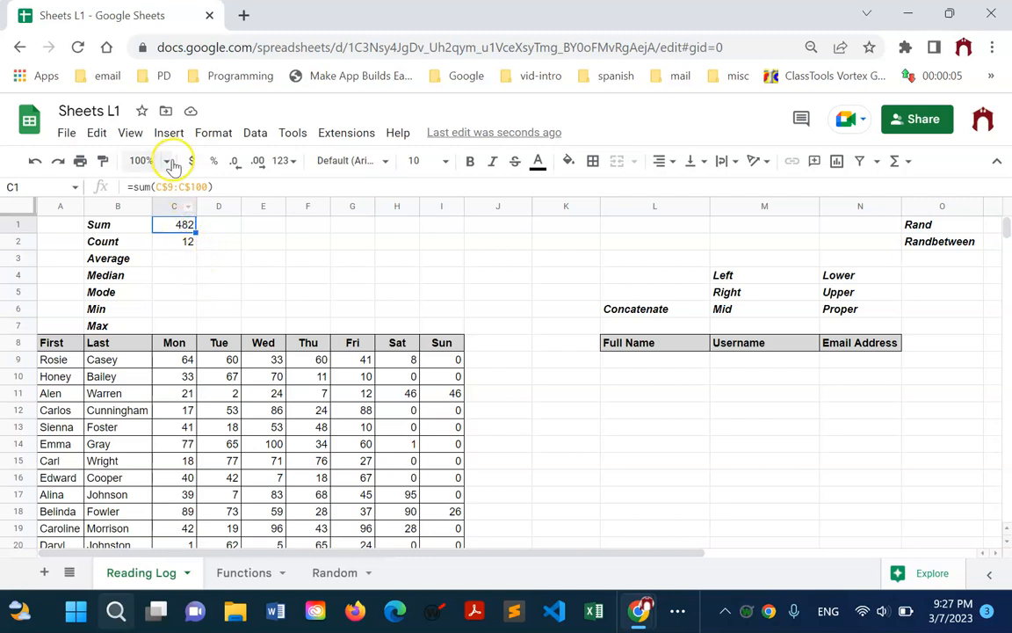
key("ctrl+c")
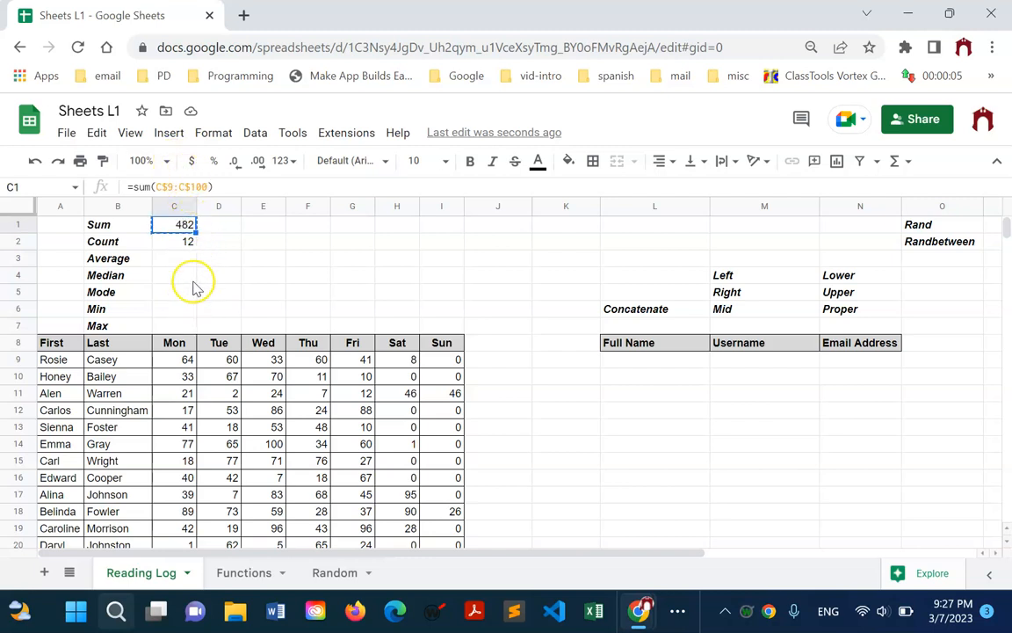
left_click(189, 262)
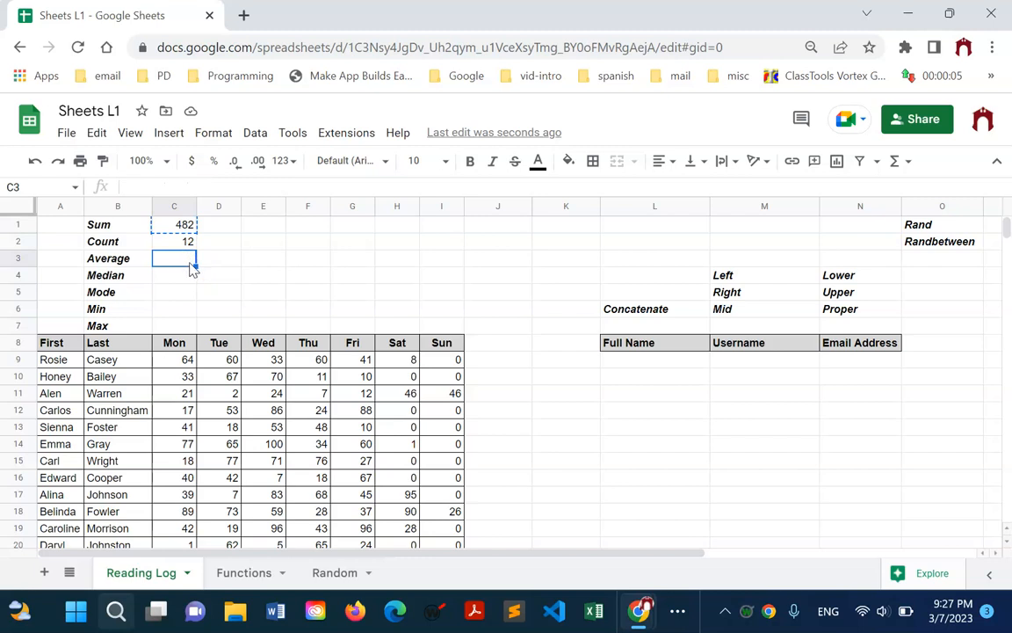
right_click(189, 226)
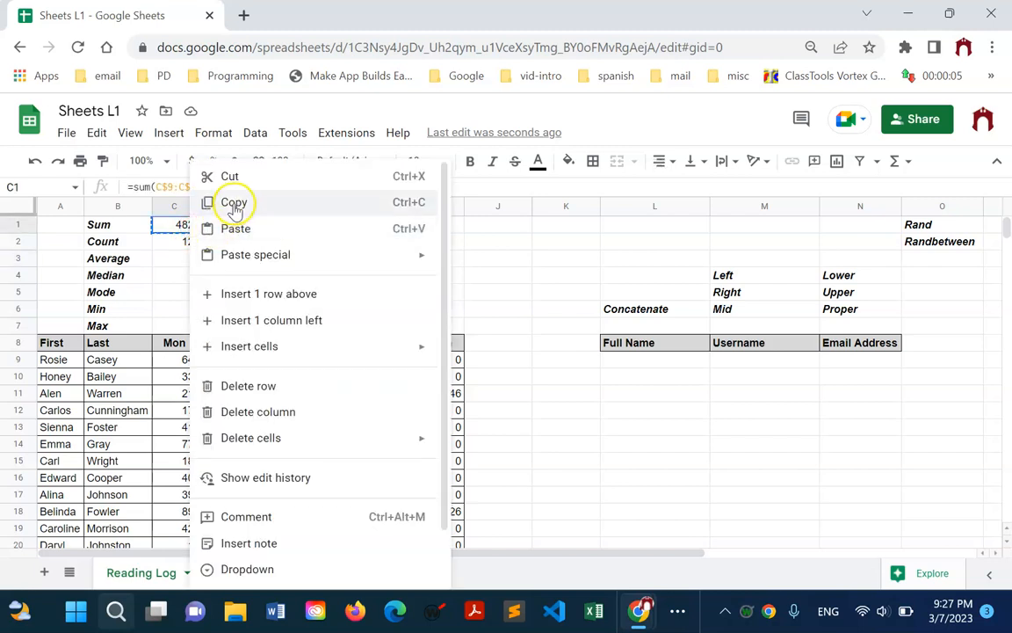
left_click(234, 201)
left_click(176, 261)
right_click(176, 262)
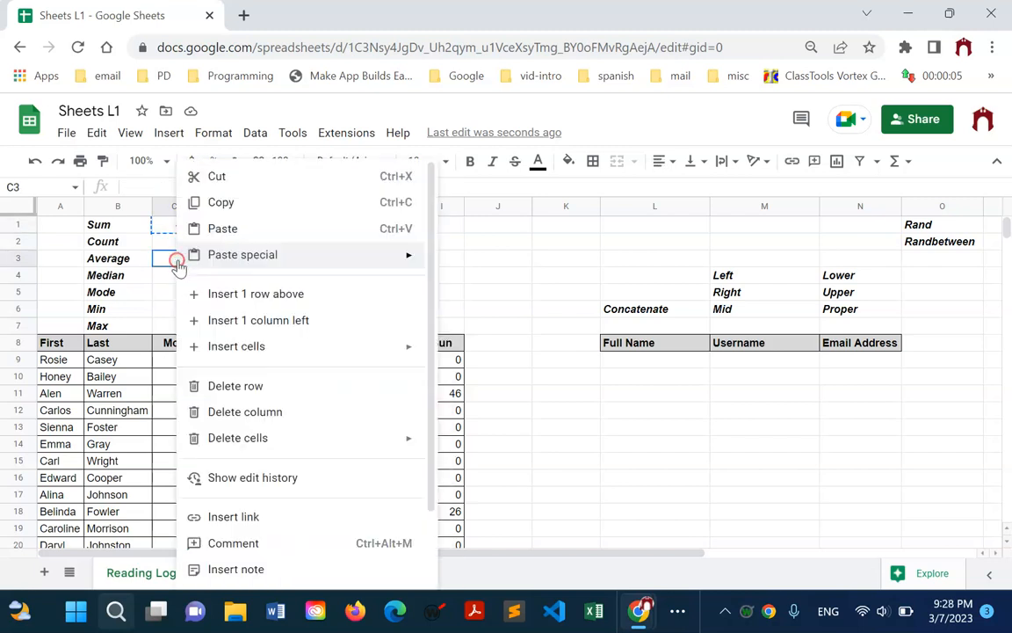
mouse_move(200, 267)
left_click(225, 228)
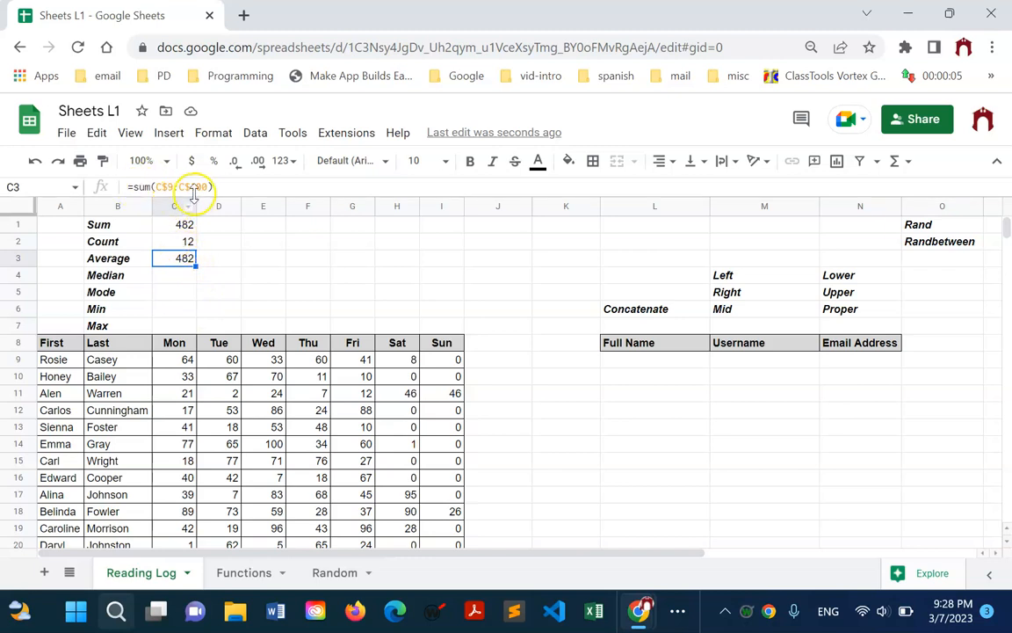
Extend C3's formula to divide the sum by the count, as =sum(C$9:C$100)/COUNT(C$9:C$100).
left_click_drag(230, 186, 136, 198)
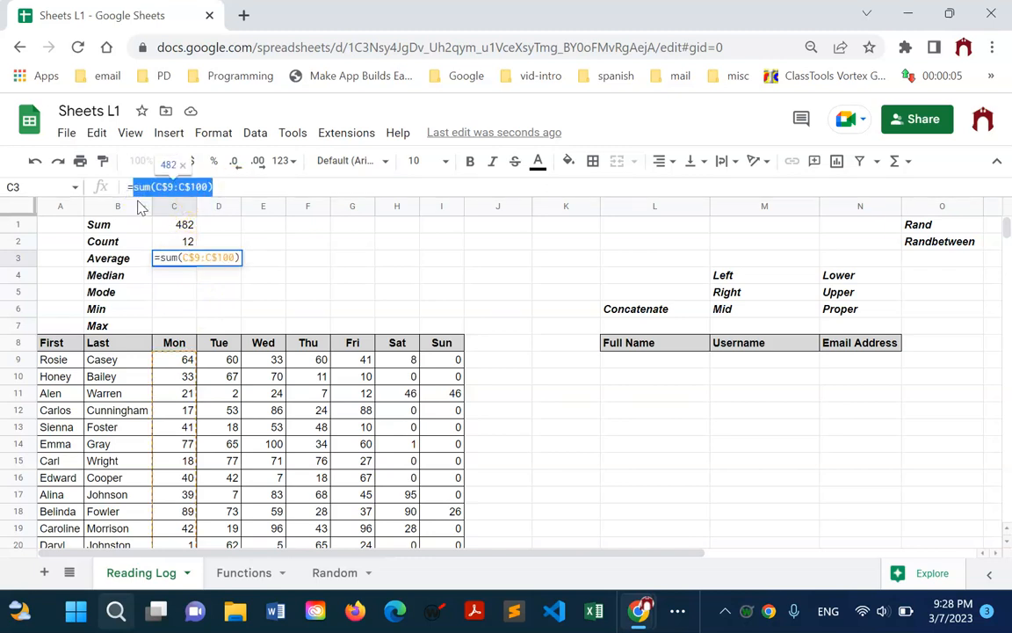
left_click(230, 187)
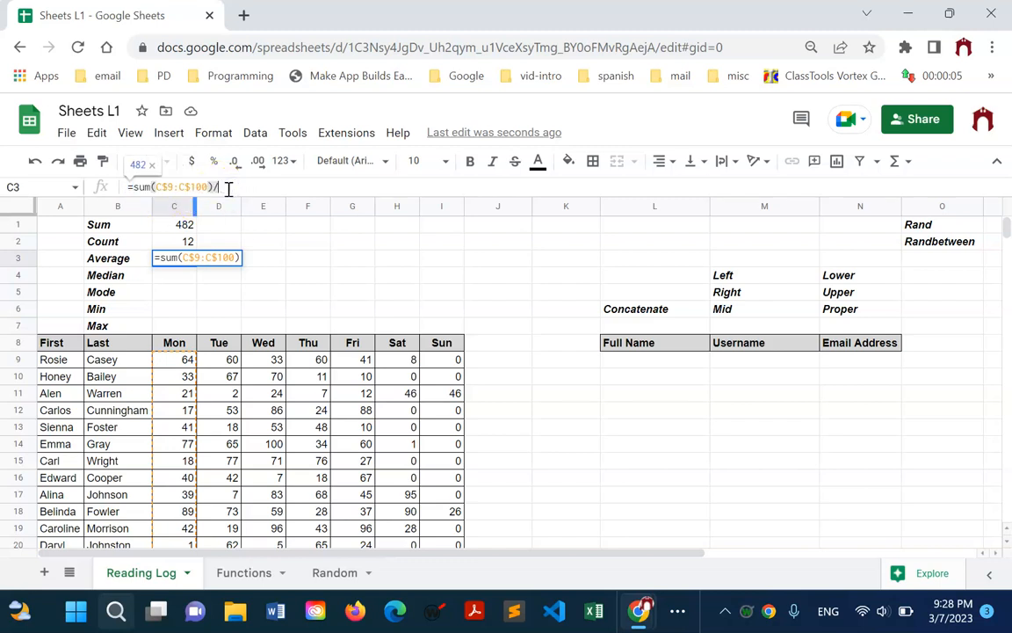
type("/")
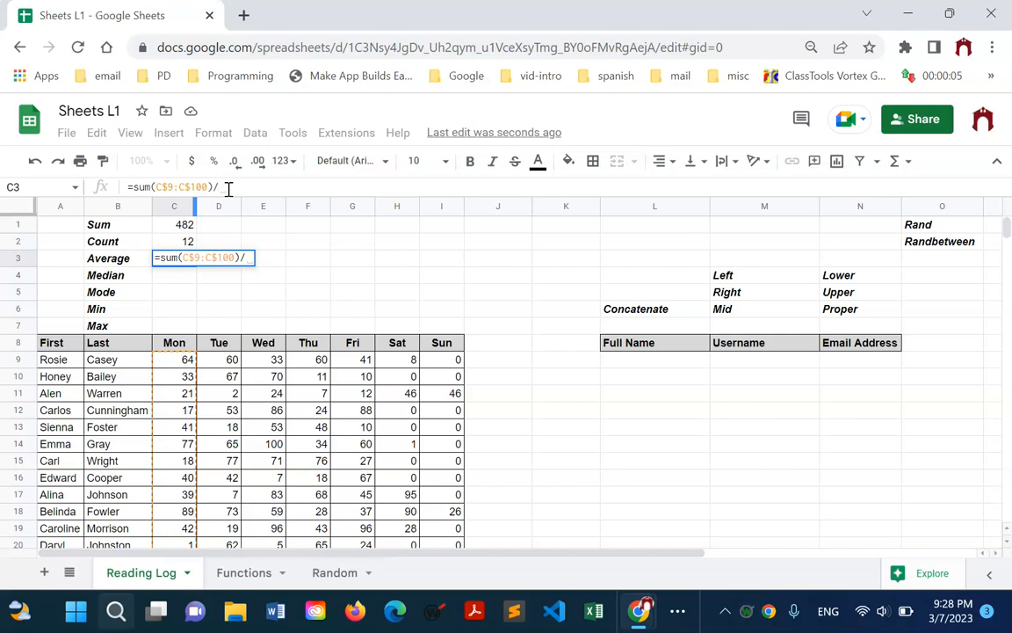
type("count")
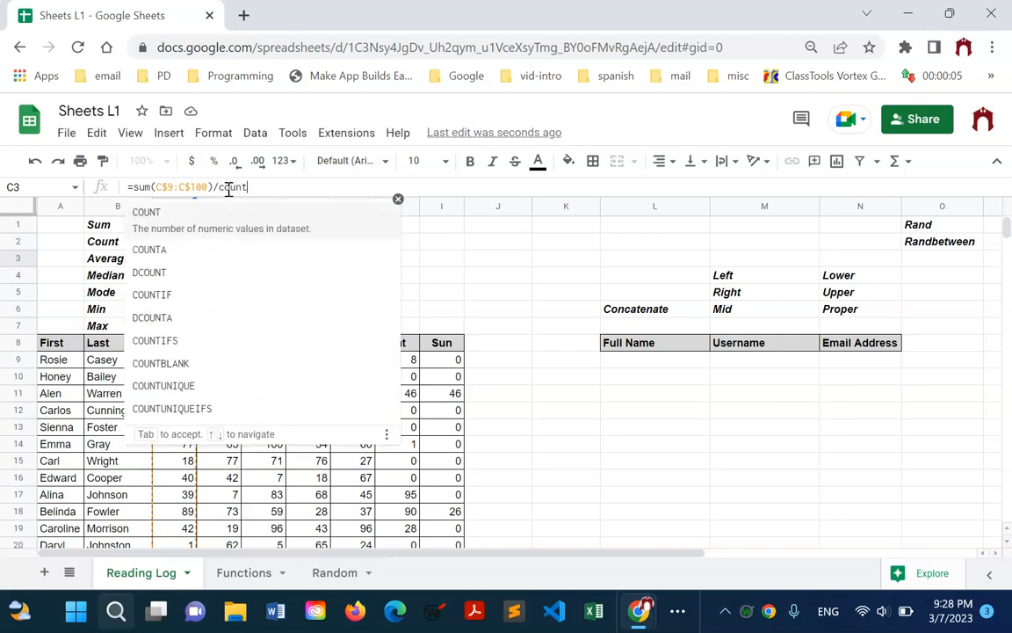
key("ctrl+v")
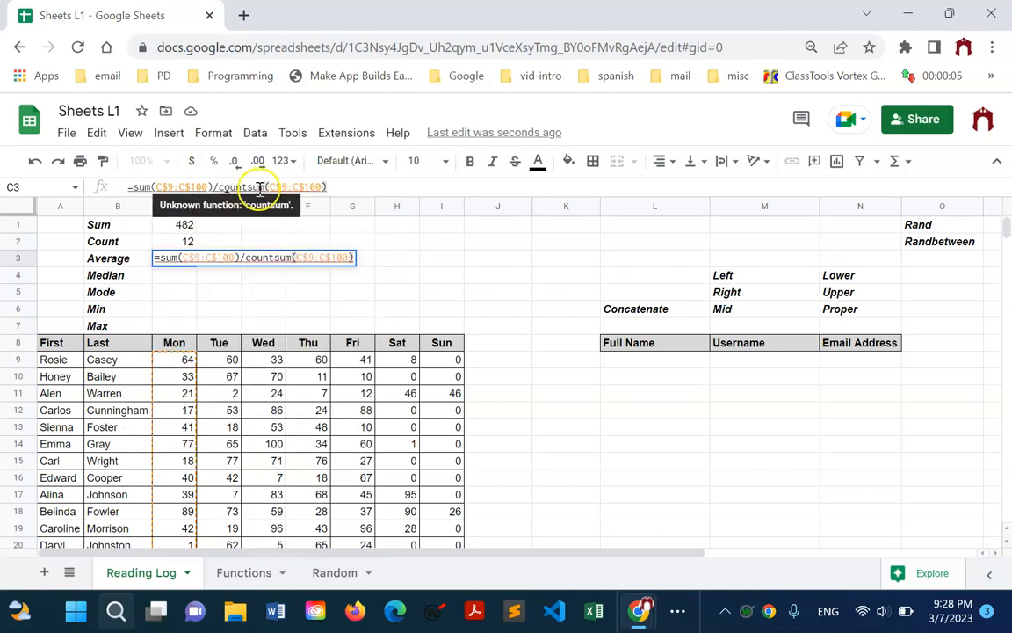
key("BackSpace")
key("BackSpace")
key("BackSpace")
key("Tab")
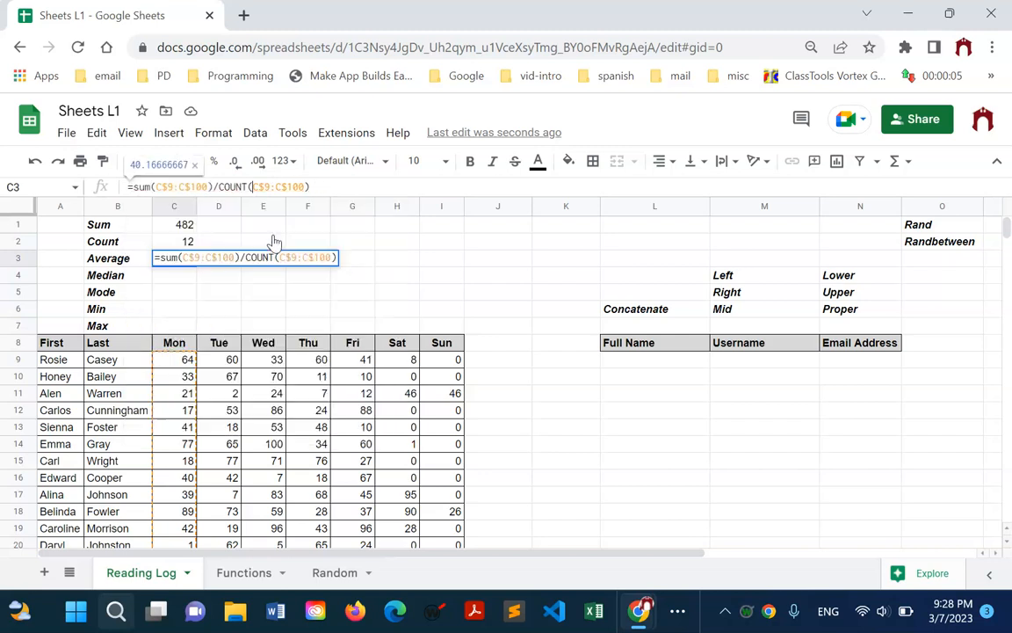
key("Return")
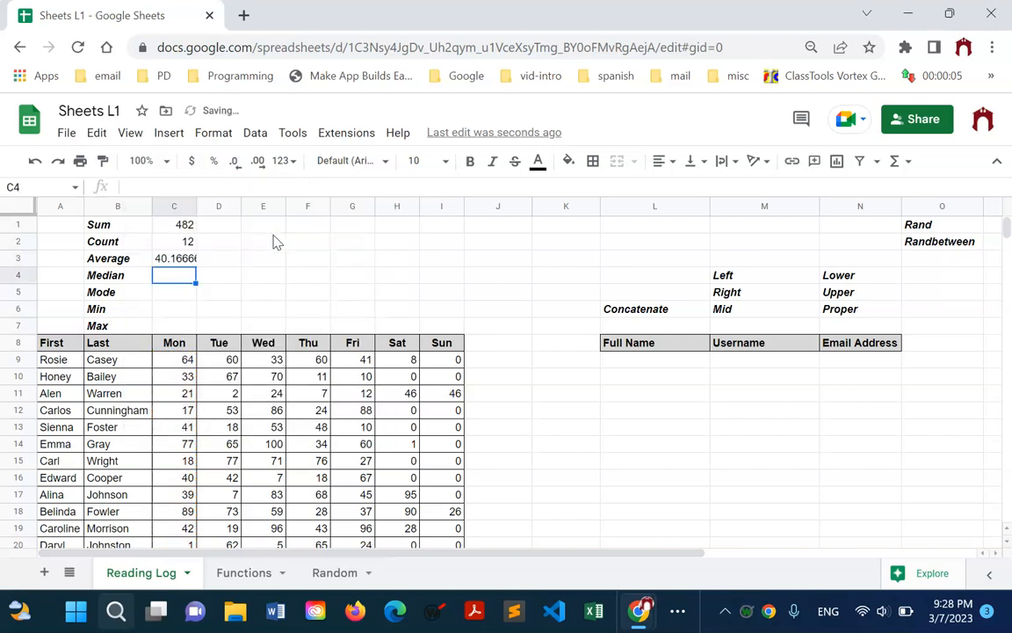
left_click(185, 260)
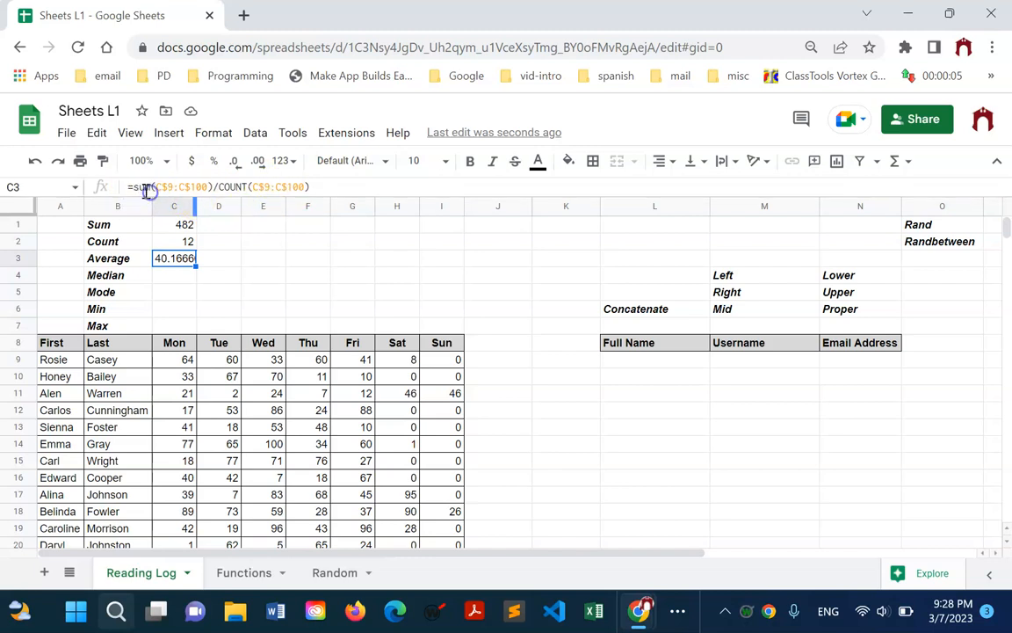
left_click(136, 187)
key("Escape")
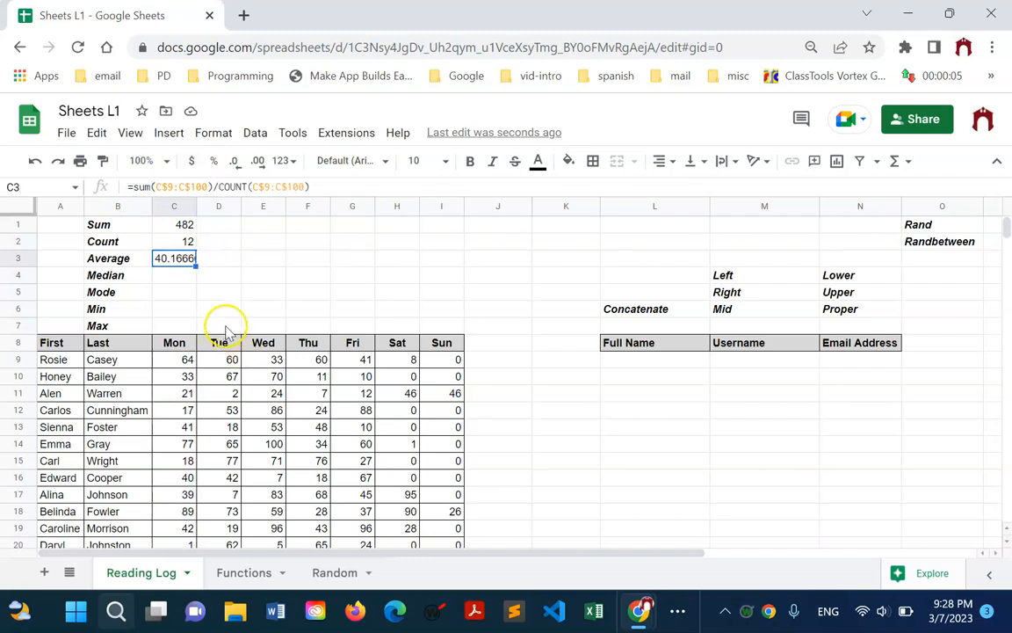
left_click(235, 292)
left_click_drag(179, 246, 179, 257)
Replace the formula in C3 with =average(c$9:c$100).
left_click(183, 259)
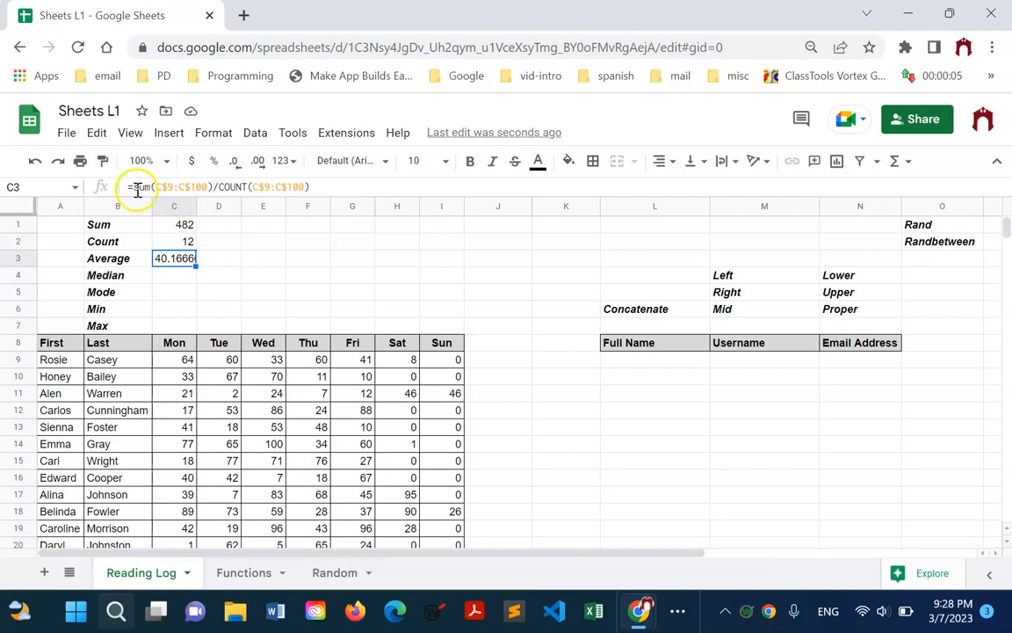
left_click_drag(133, 187, 594, 187)
type("av")
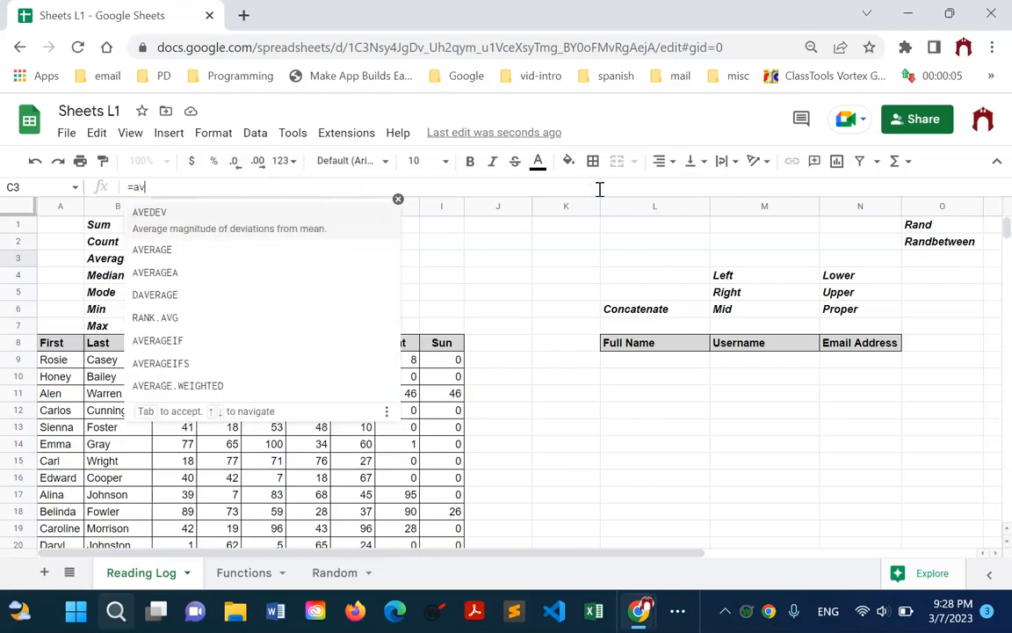
type("erage(")
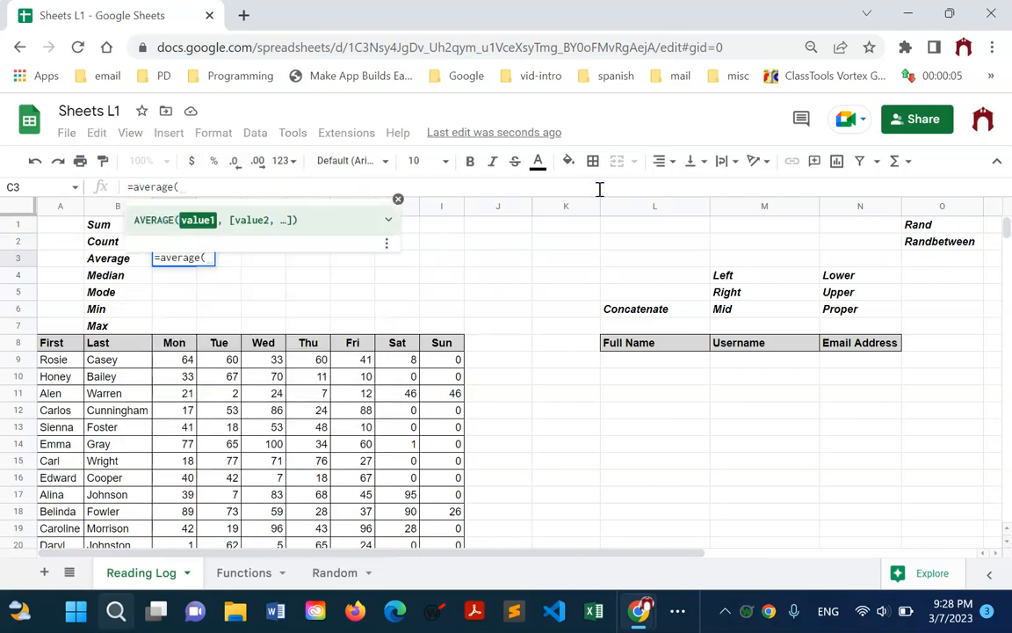
type("c")
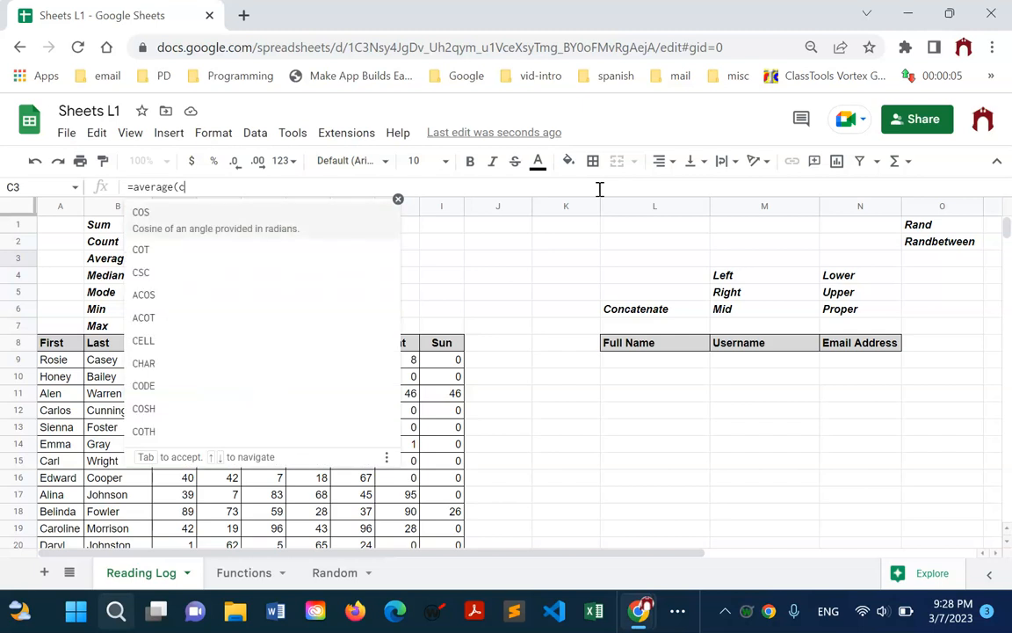
type("$9")
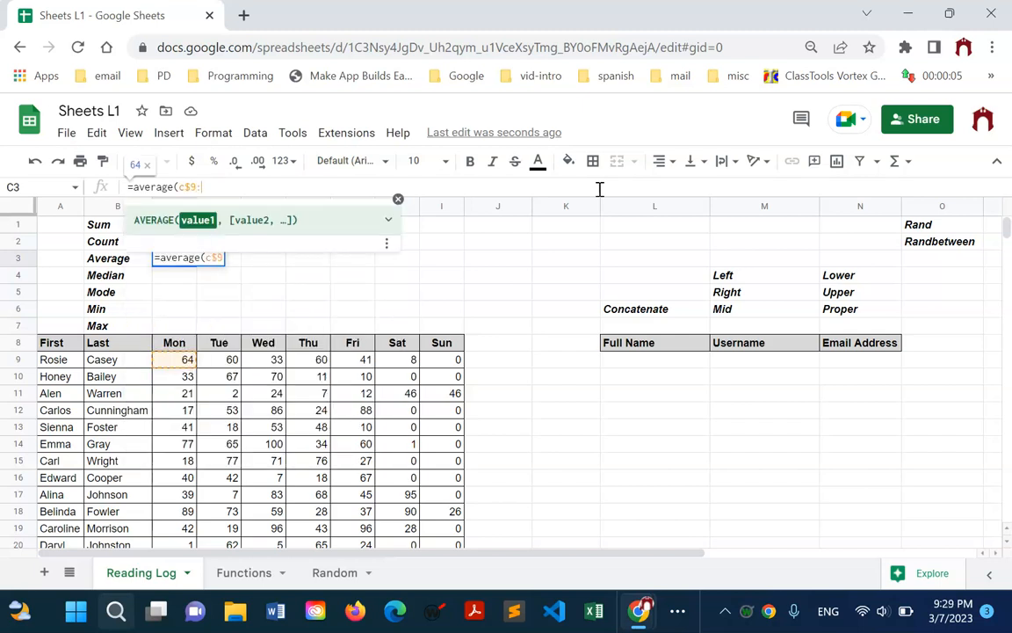
type(":c")
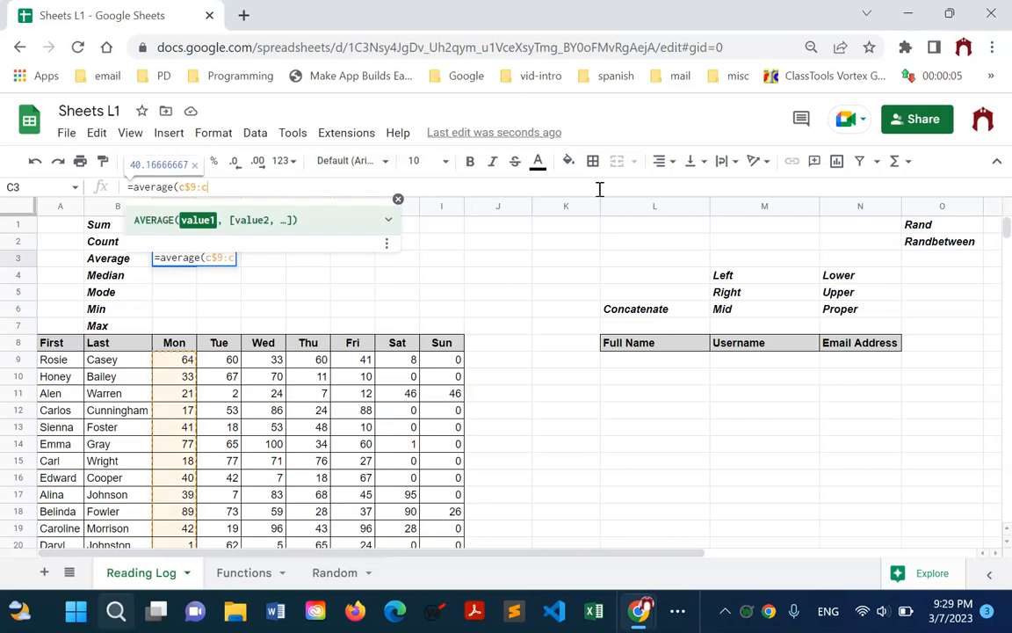
type("$100)")
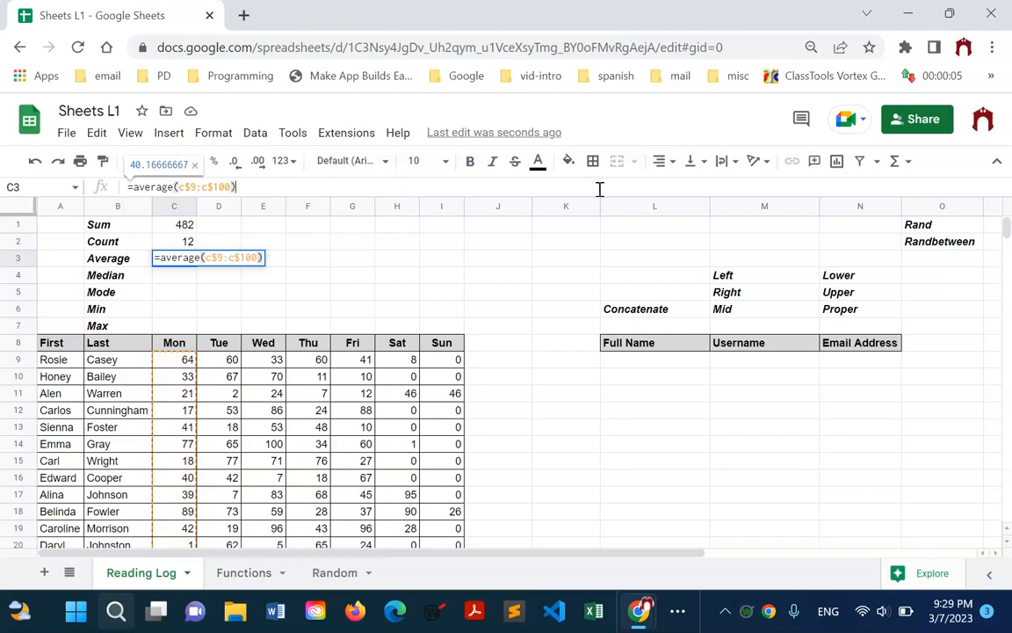
key("Return")
Reduce the Average value in C3 to two decimal places.
left_click(180, 258)
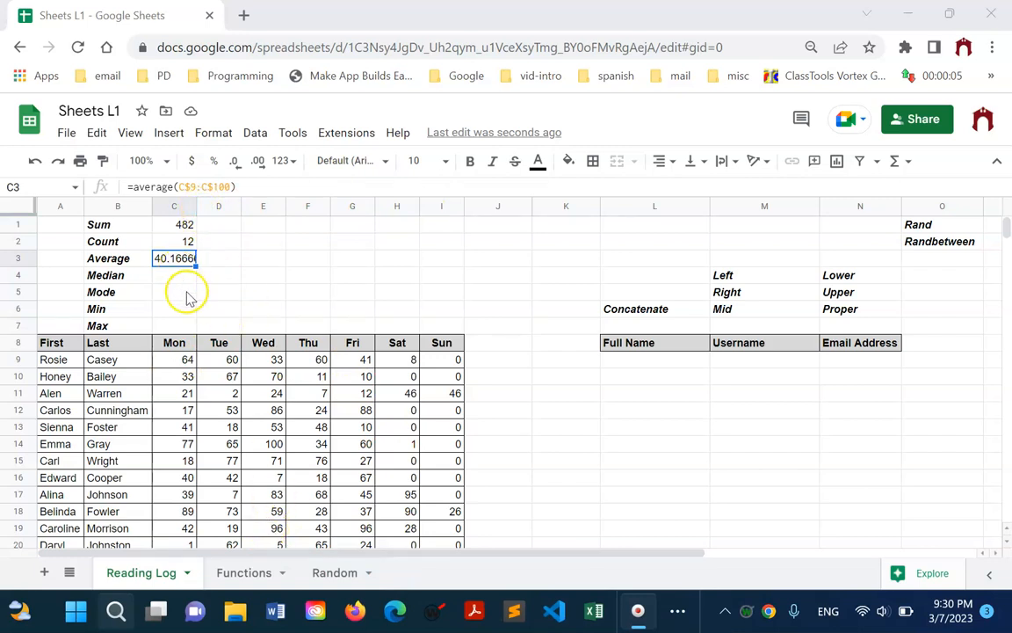
left_click(188, 259)
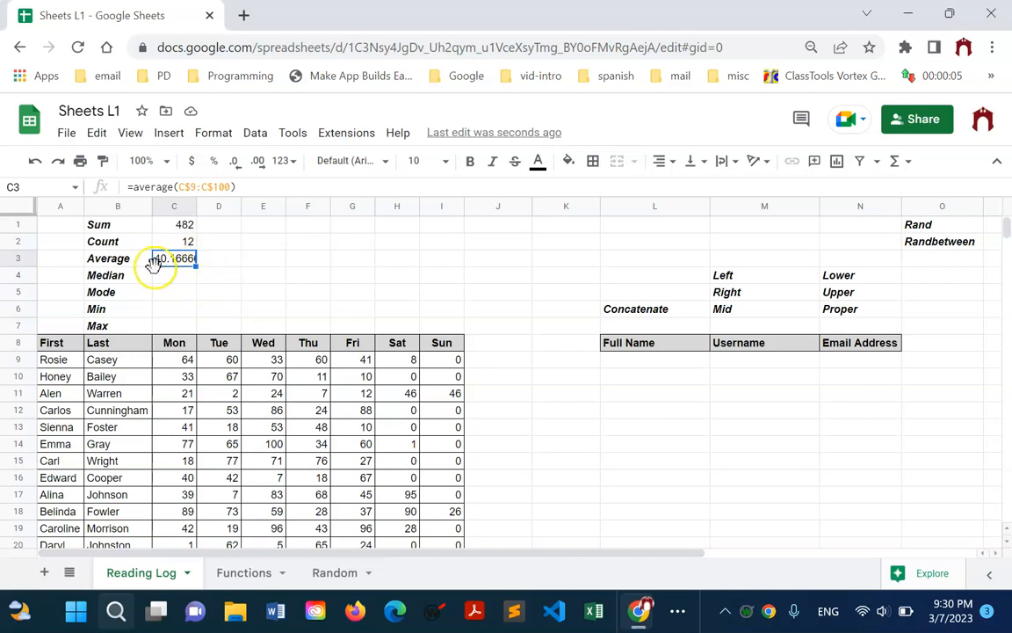
left_click(240, 166)
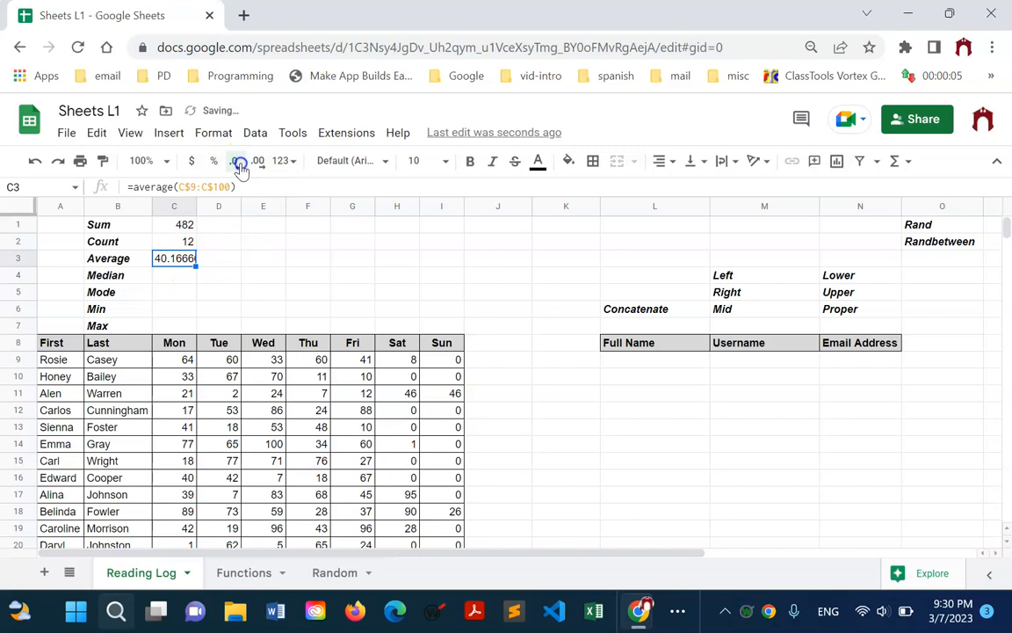
left_click(239, 166)
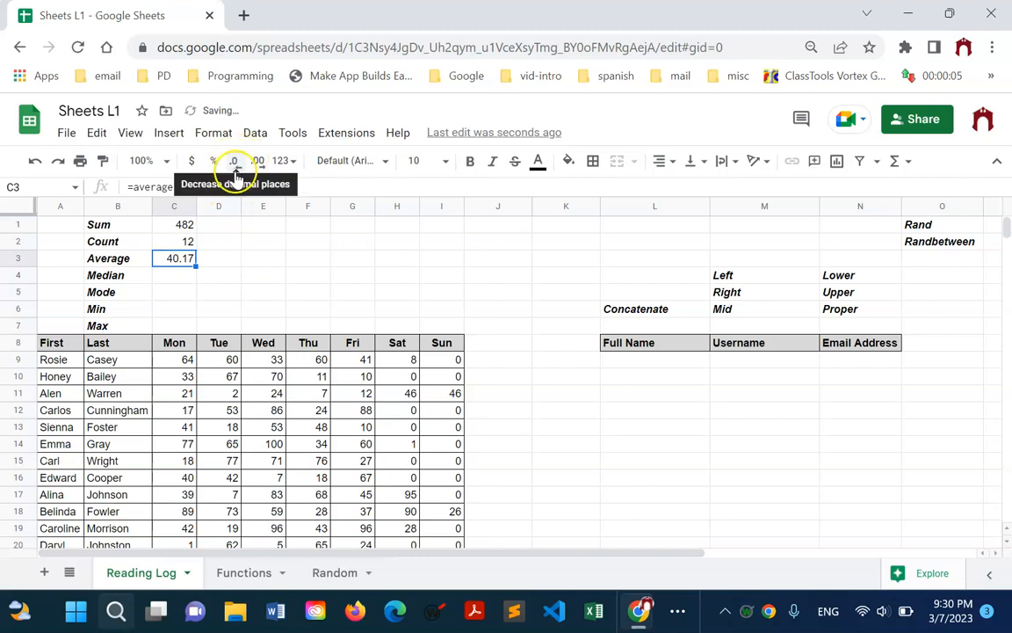
Copy the sum formula from C1 into the Median, Mode, Min and Max cells C4 to C7.
left_click(201, 276)
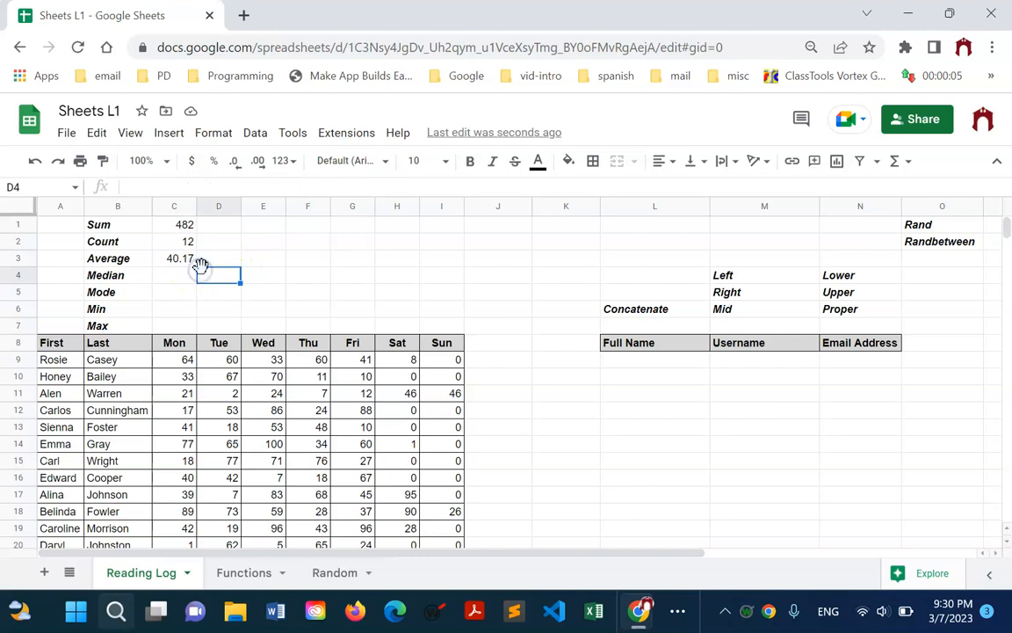
left_click(185, 227)
key("ctrl+c")
left_click(190, 275)
key("ctrl+v")
left_click(188, 295)
key("ctrl+v")
left_click(180, 312)
key("ctrl+v")
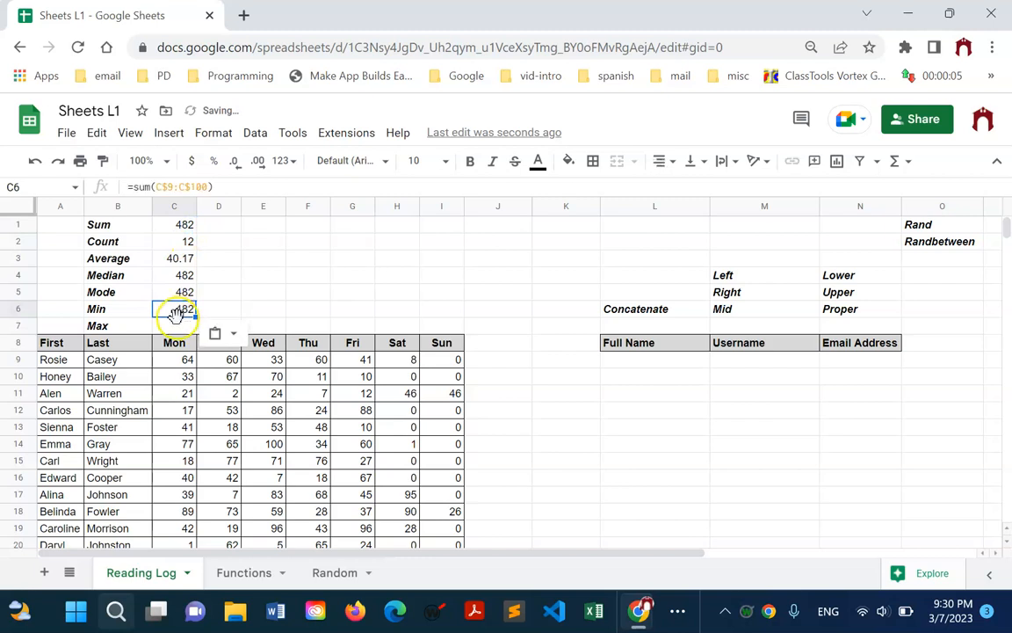
left_click(180, 325)
key("ctrl+v")
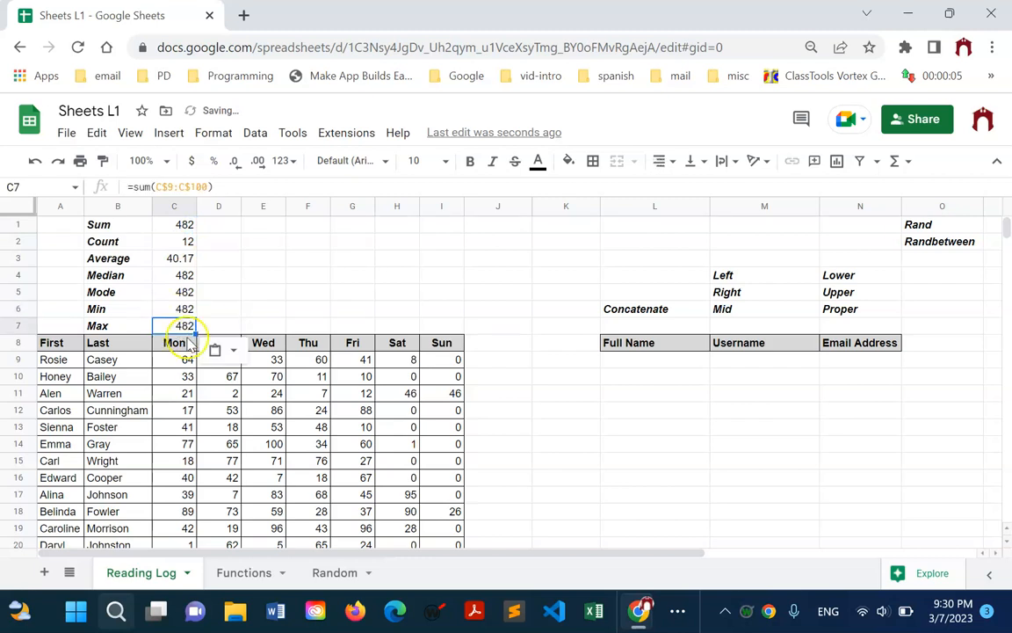
Change the function in the Median cell C4 so its formula reads =MEDIAN(C$9:C$100).
left_click(188, 275)
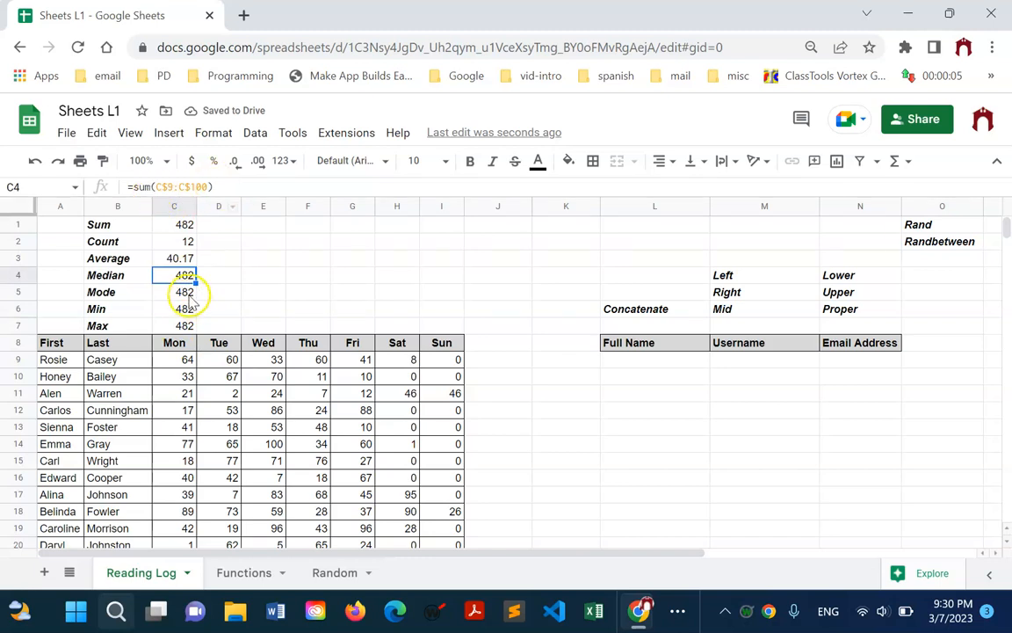
left_click(150, 187)
key("BackSpace")
key("BackSpace")
key("BackSpace")
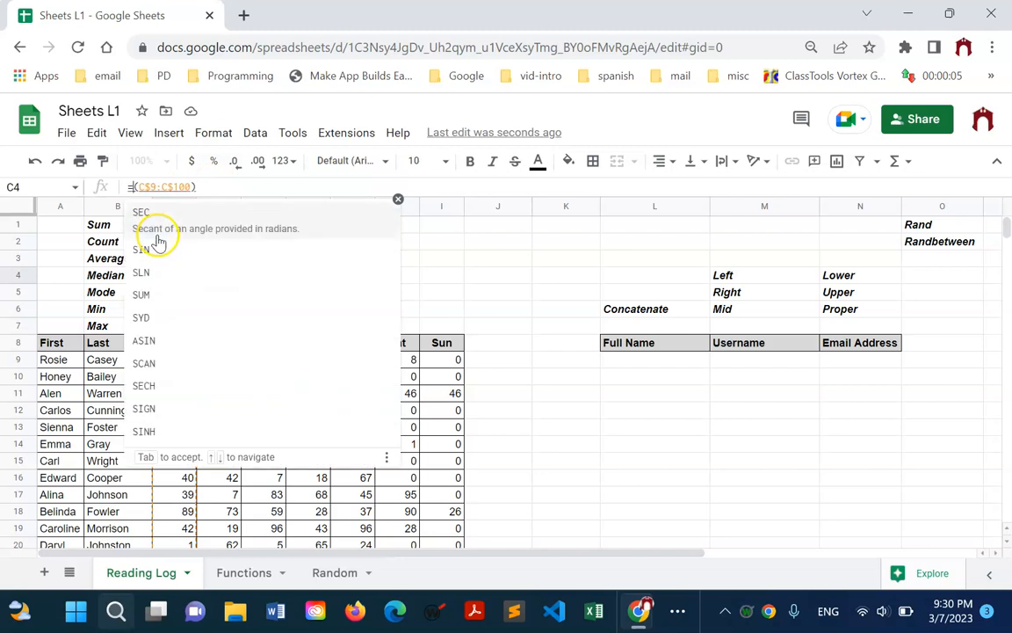
type("media")
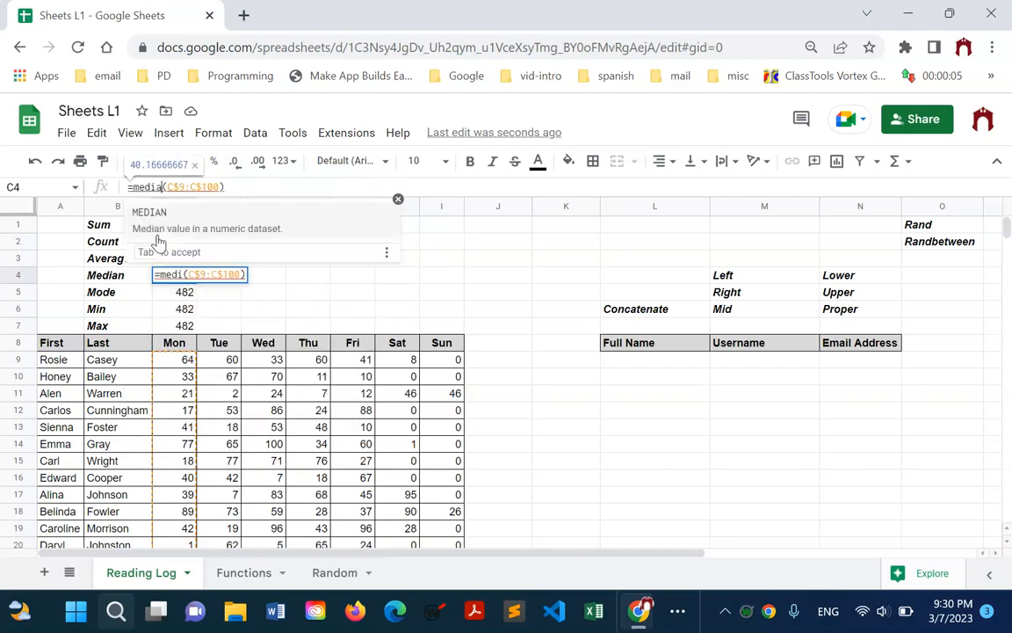
key("Tab")
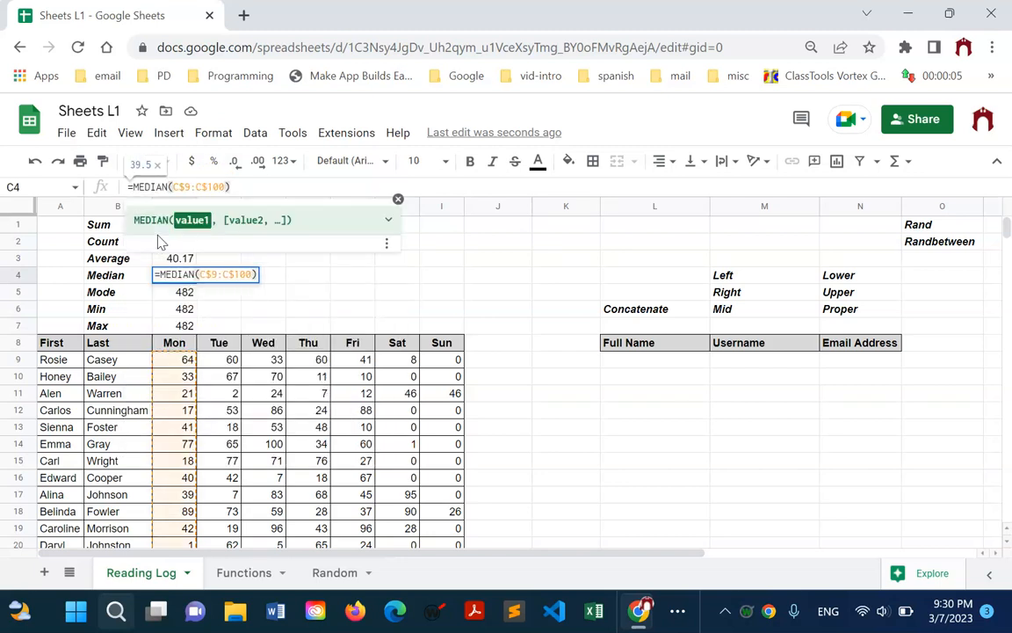
key("Return")
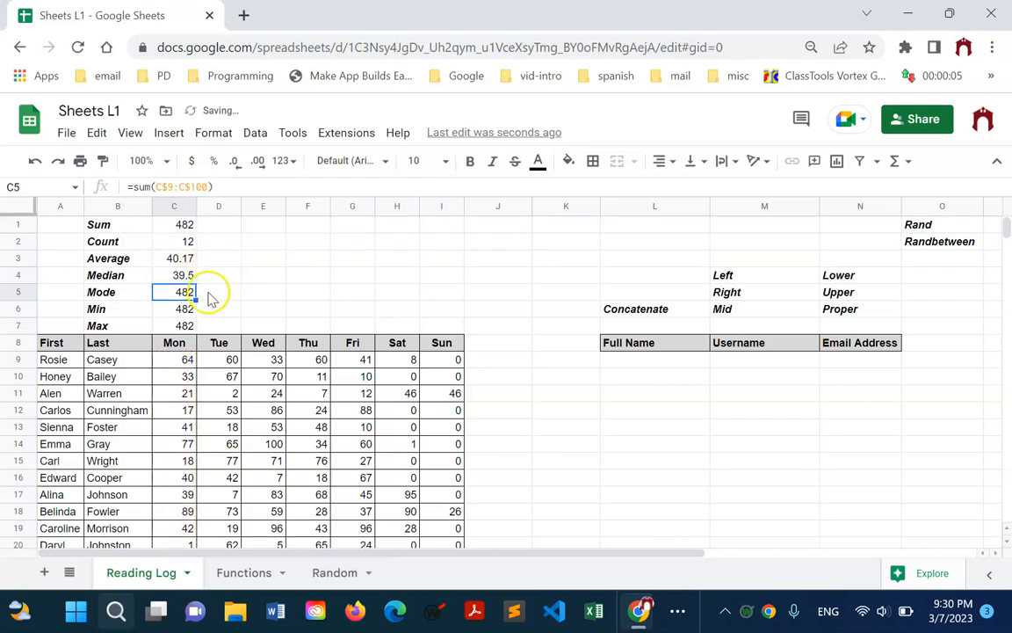
Change the function in the Mode cell C5 so its formula reads =MODE(C$9:C$100).
left_click(150, 190)
key("BackSpace")
key("BackSpace")
key("BackSpace")
type("M")
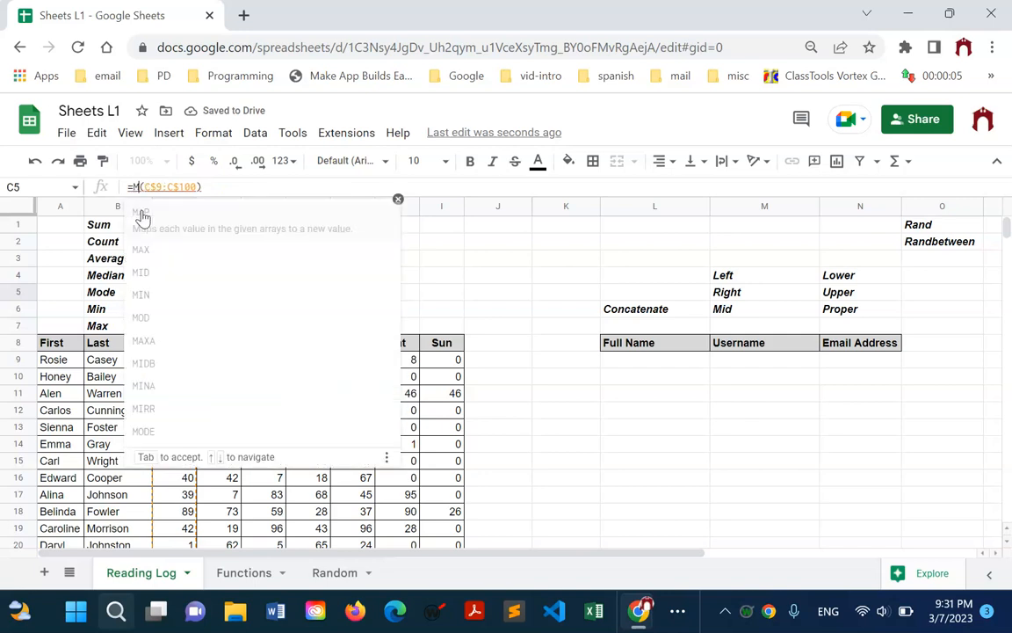
type("ODE")
key("Return")
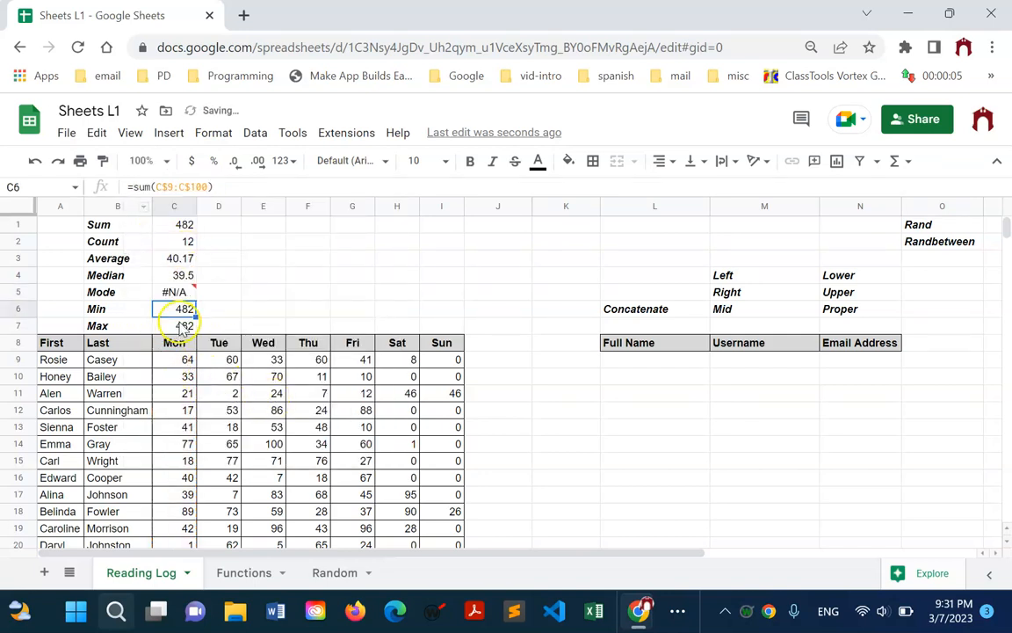
Set the Monday value in C15 to 40 to create a duplicate for testing the Mode formula.
mouse_move(196, 300)
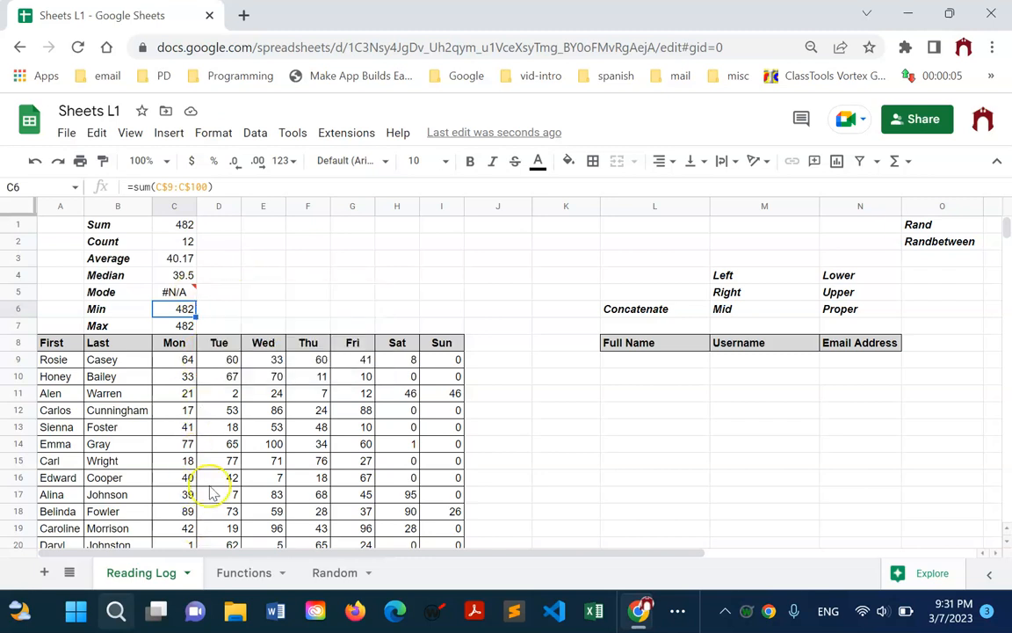
scroll(197, 440, "down", 2)
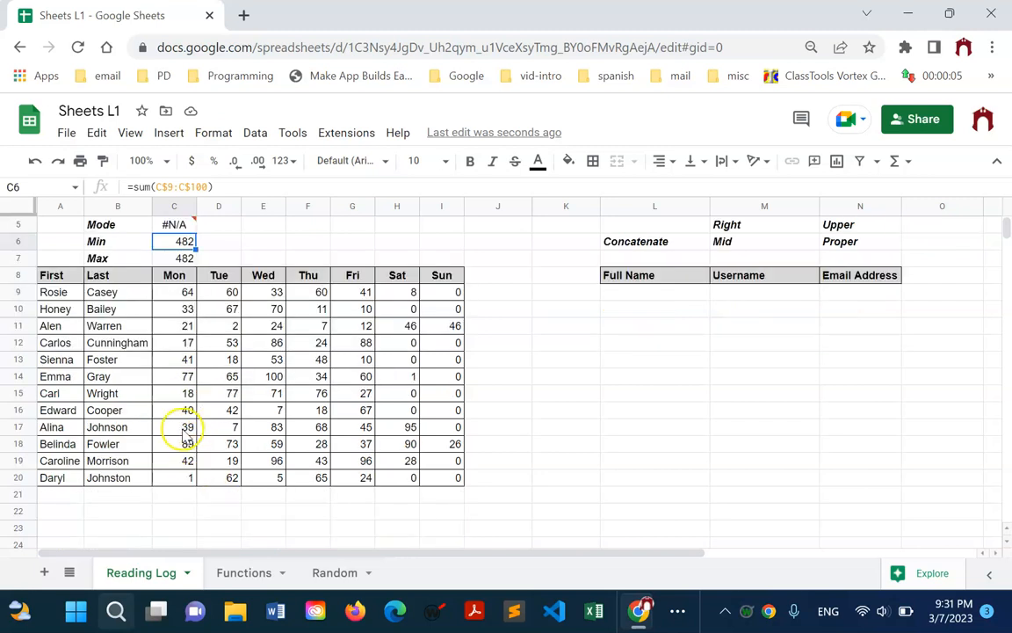
scroll(191, 422, "up", 2)
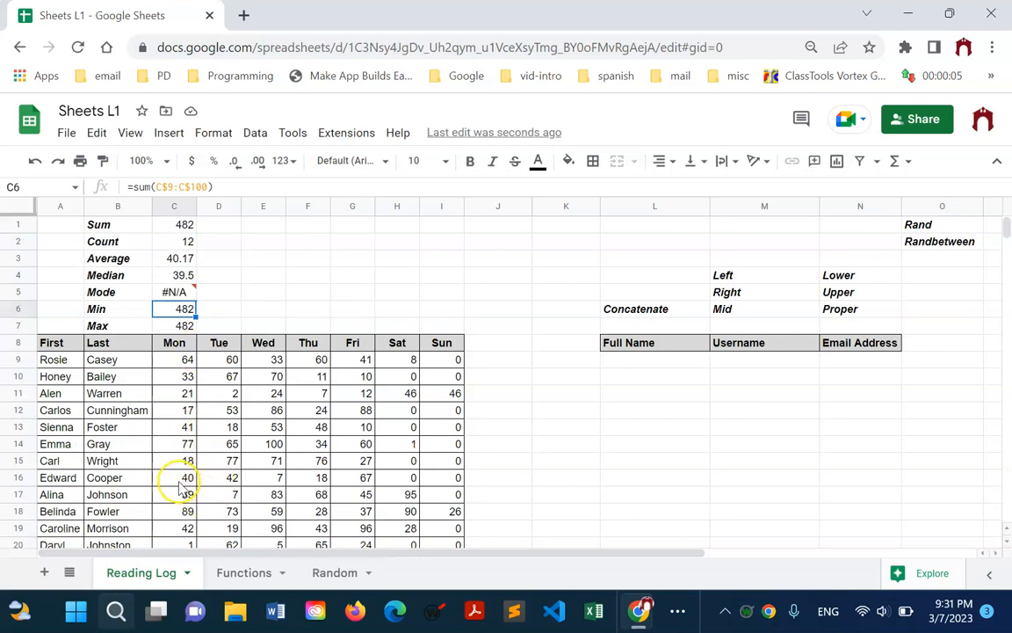
left_click(188, 463)
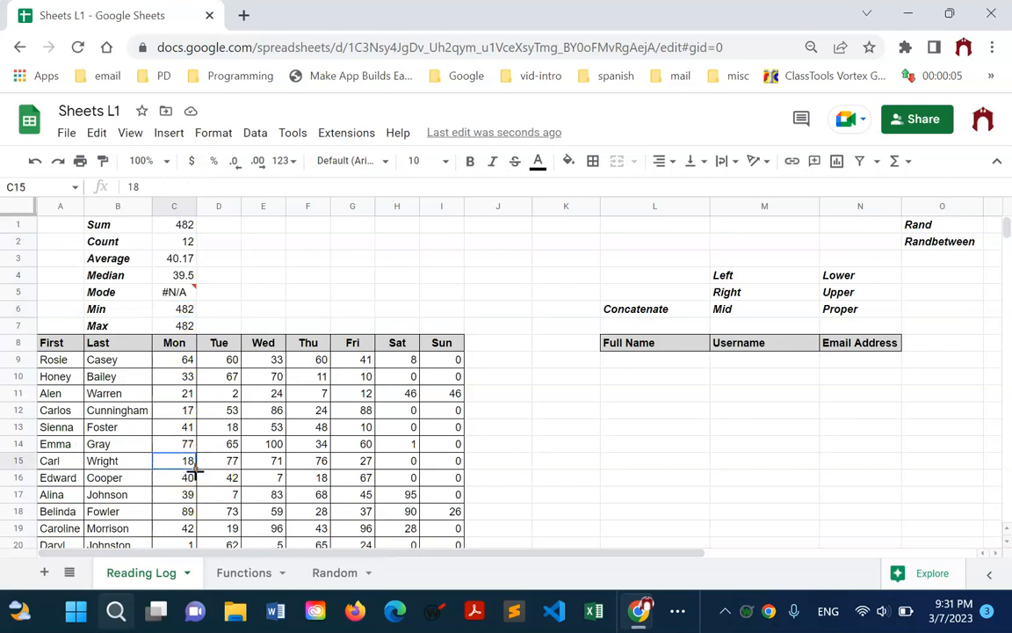
type("4")
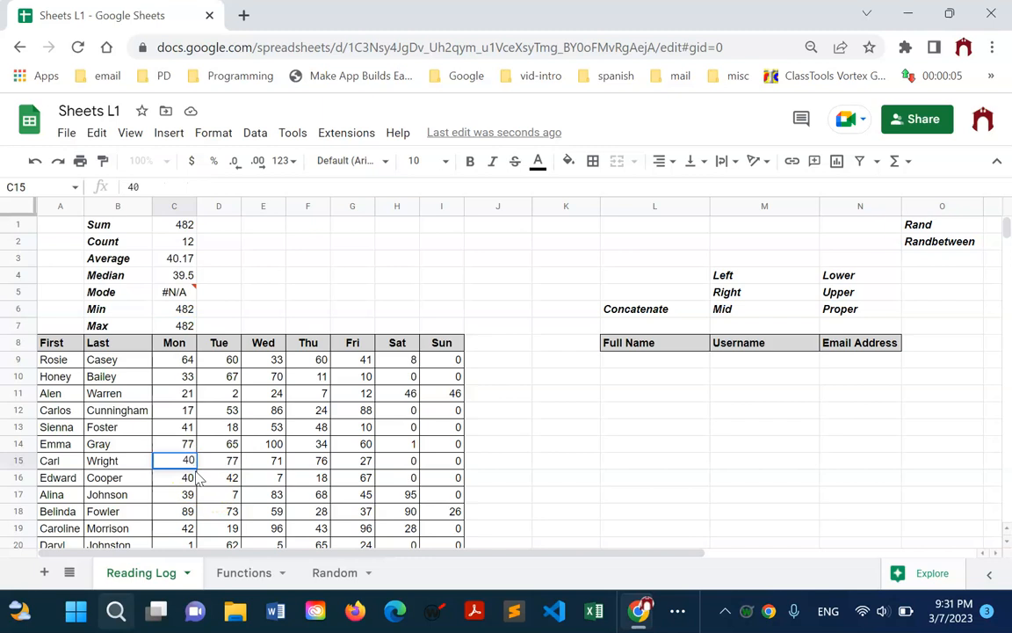
type("0")
key("Return")
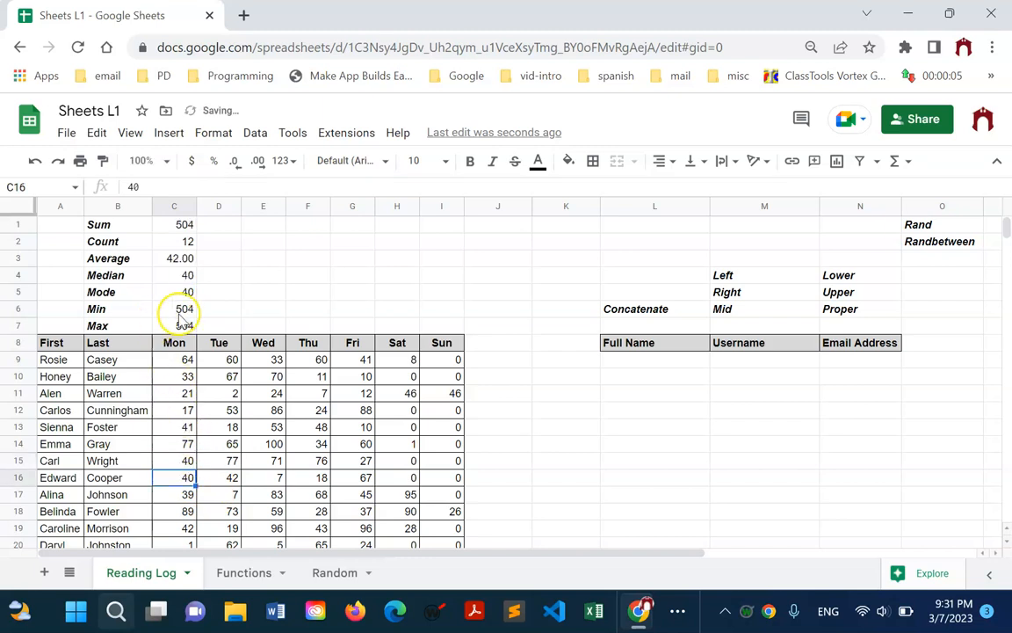
Set the Monday value in C15 back to 18 and check the error note on the Mode cell C5.
left_click(182, 463)
type("1")
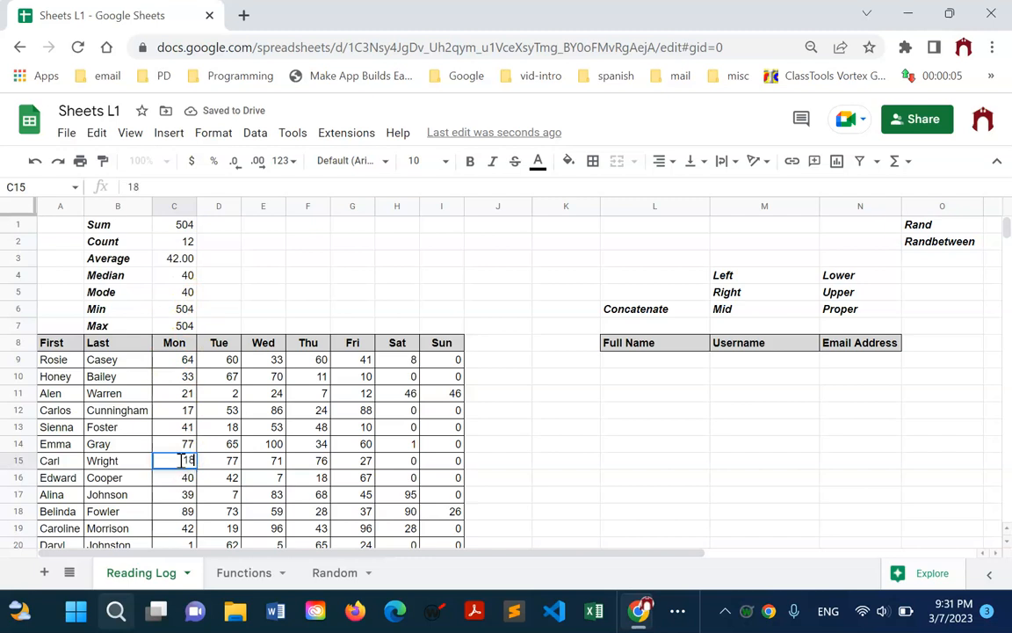
type("8")
key("Return")
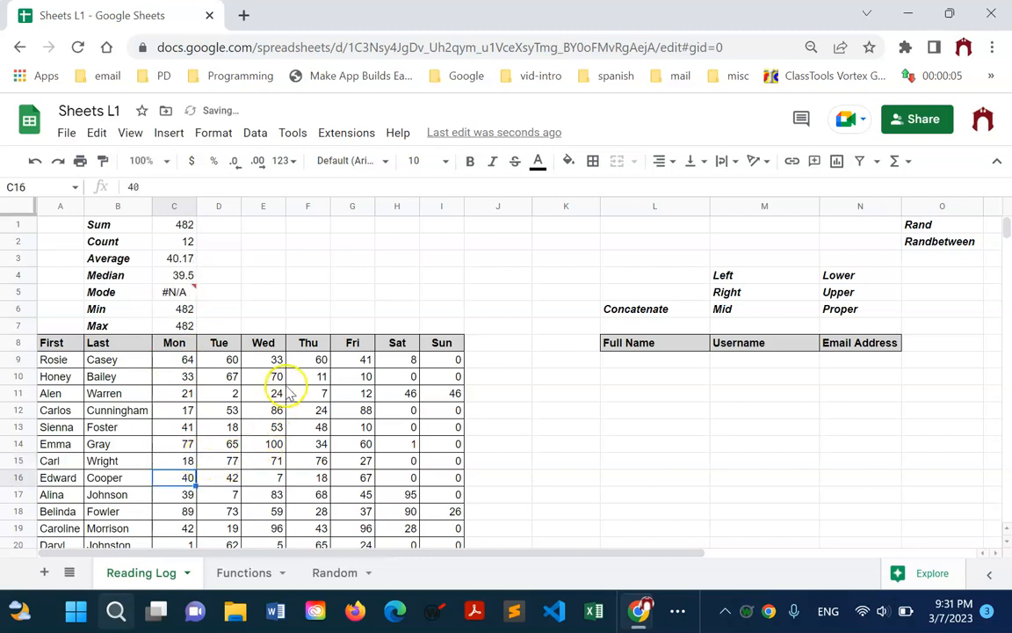
mouse_move(192, 301)
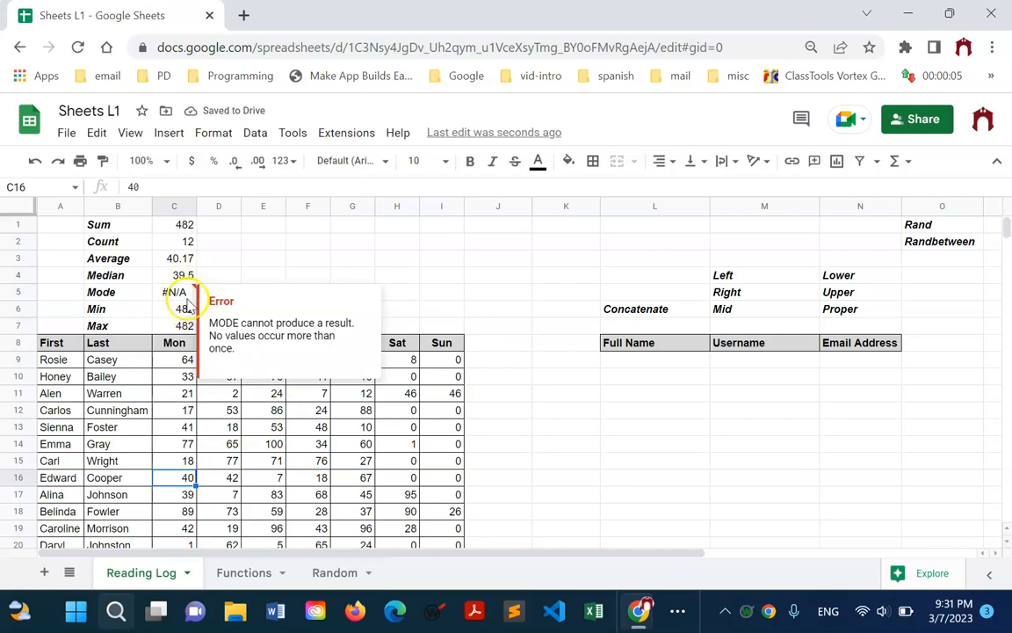
left_click(306, 241)
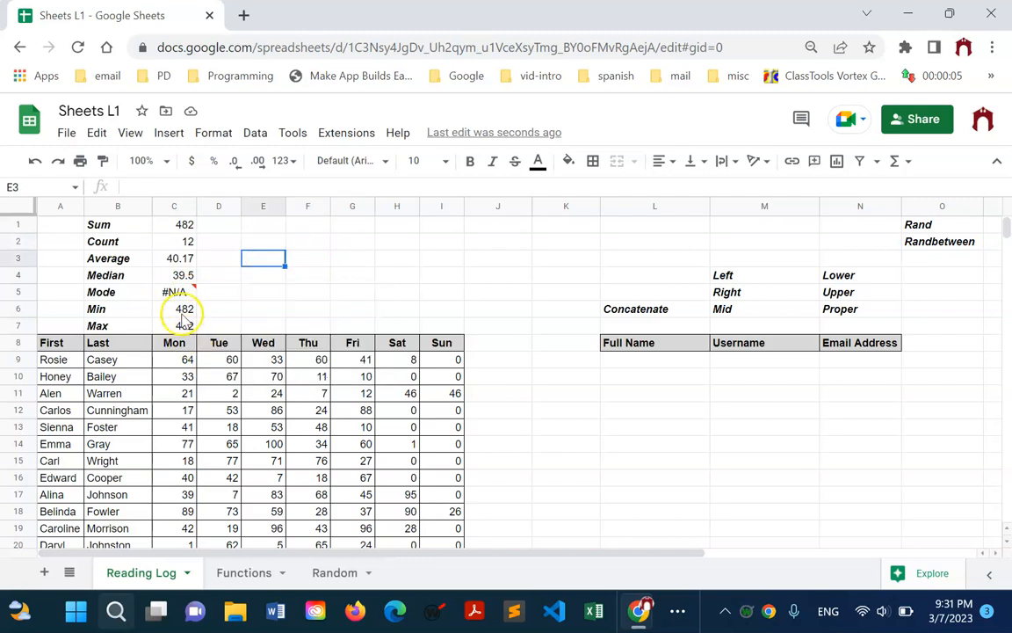
Change the function in the Min cell C6 so its formula reads =MIN(C$9:C$100).
left_click(184, 309)
left_click(153, 187)
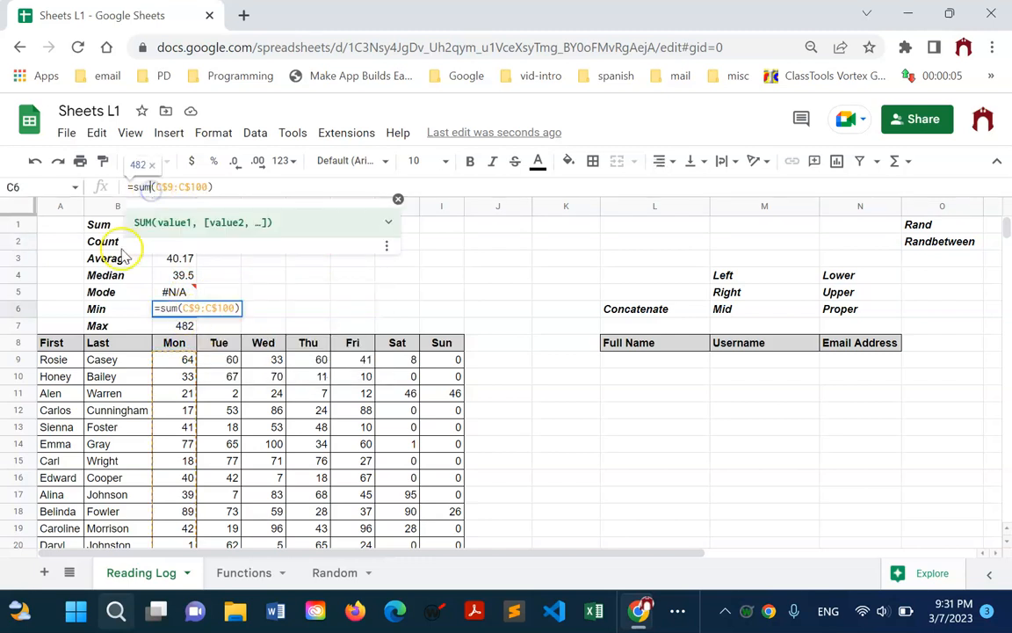
key("BackSpace")
key("BackSpace")
key("BackSpace")
type("MIN")
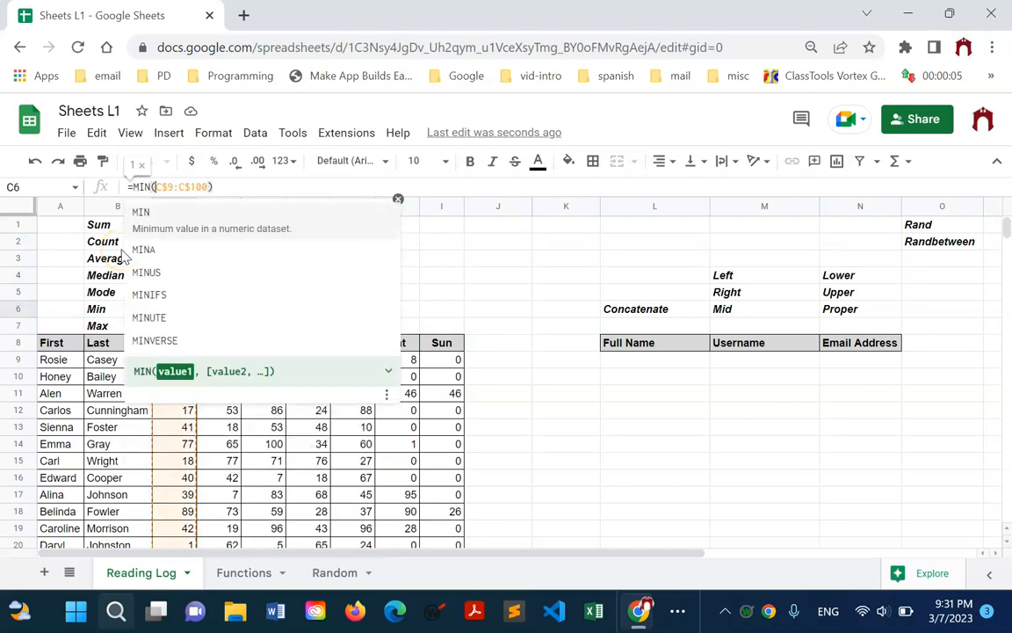
key("Return")
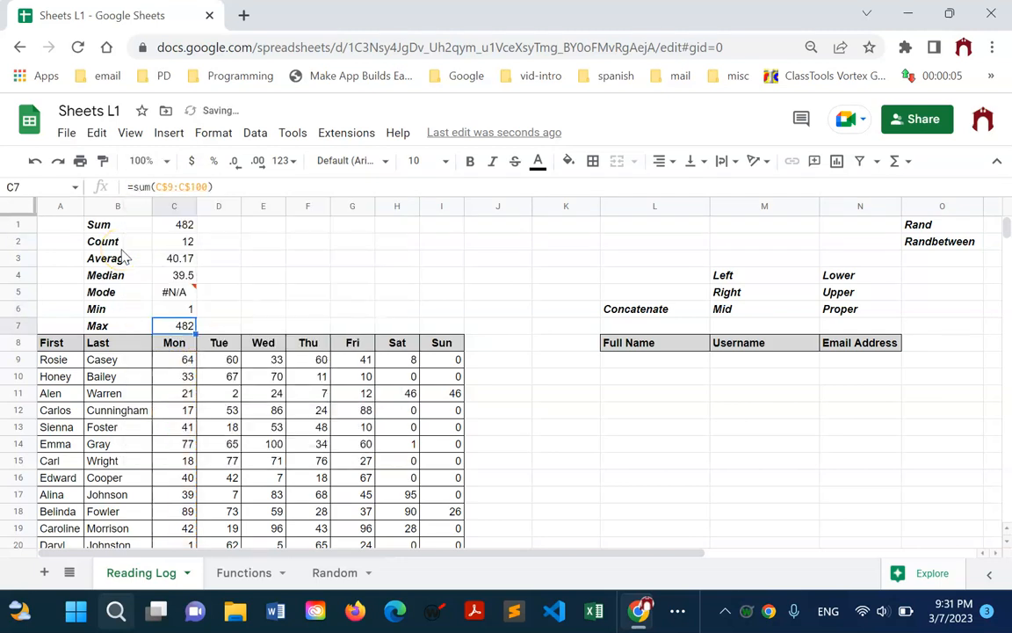
Change the function in the Max cell C7 so its formula reads =MAX(C$9:C$100).
scroll(206, 370, "down", 3)
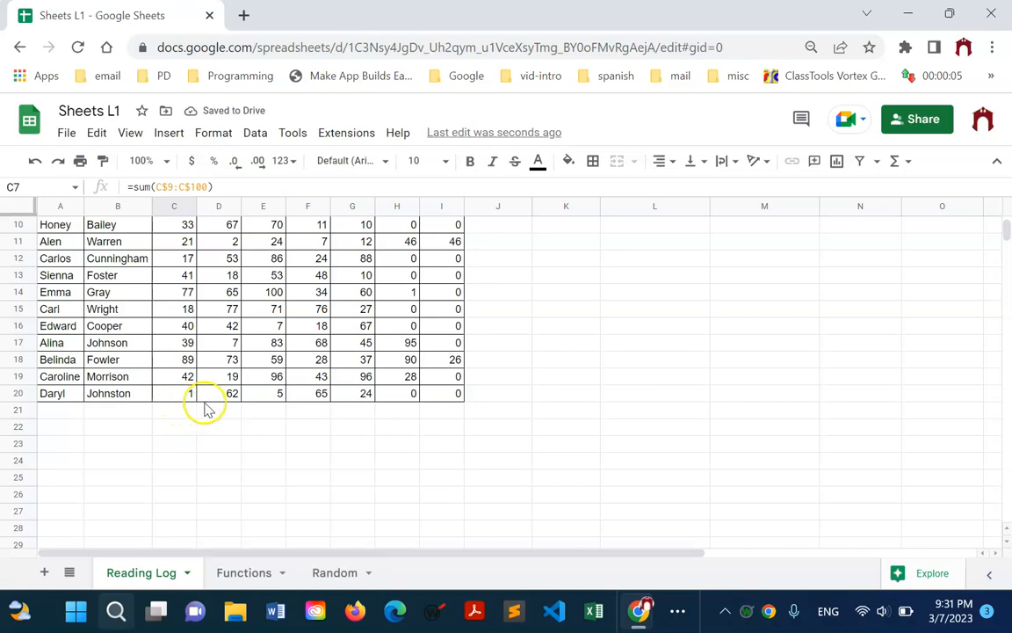
scroll(204, 409, "up", 3)
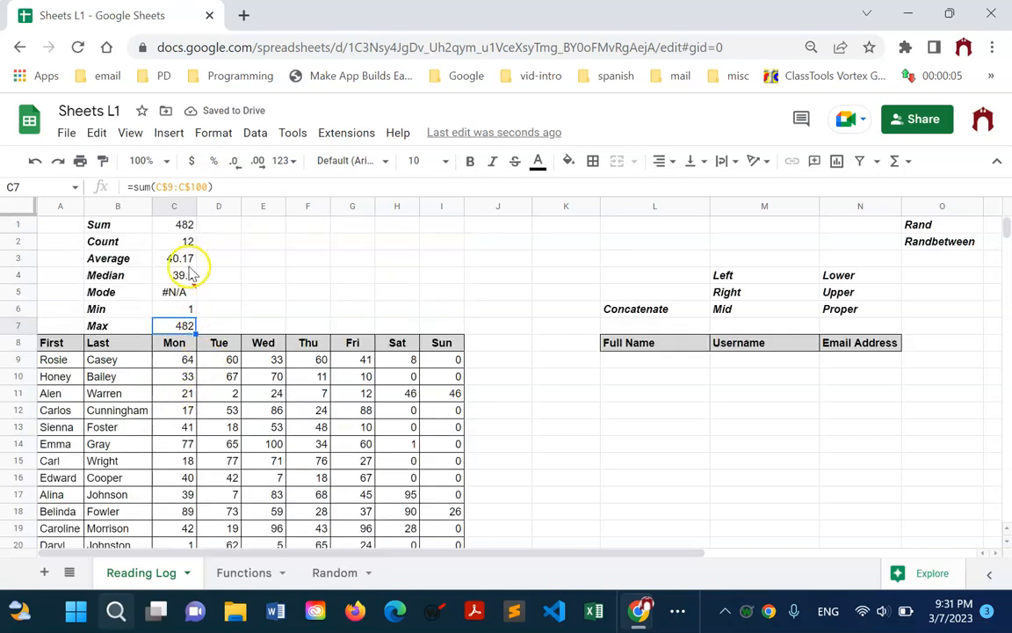
left_click(151, 187)
key("BackSpace")
key("BackSpace")
key("BackSpace")
type("MAX")
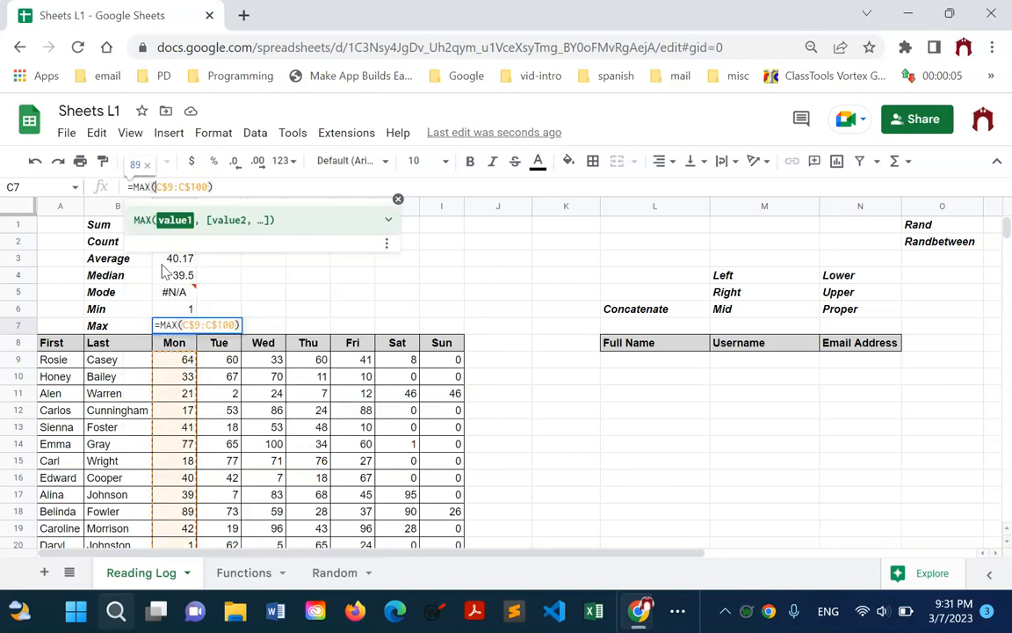
key("Return")
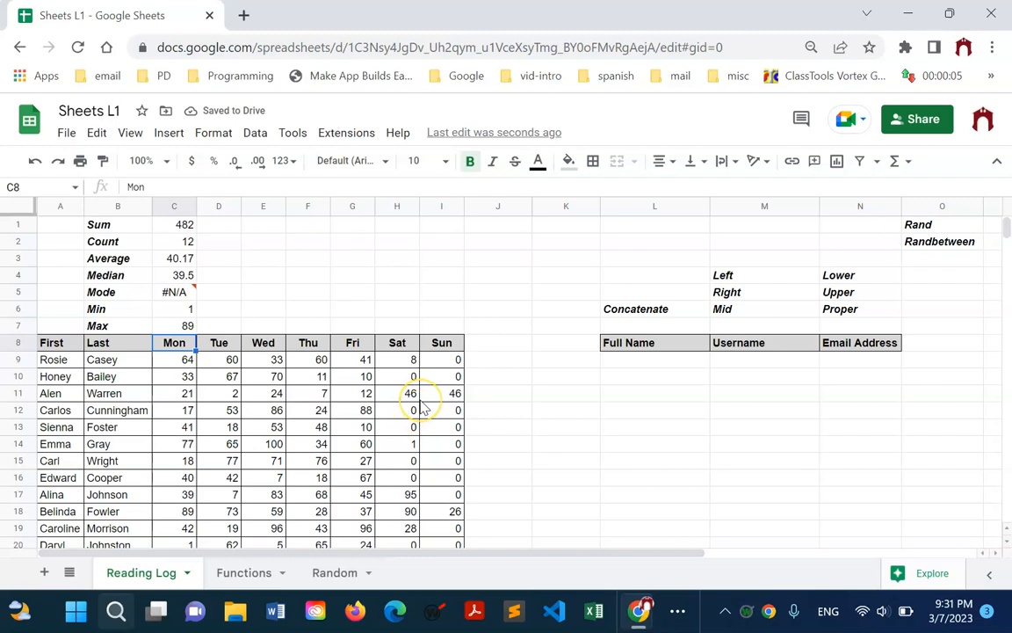
Fill the Monday sum formula from C1 across into the Tuesday cell D1.
scroll(420, 412, "down", 3)
scroll(420, 411, "up", 3)
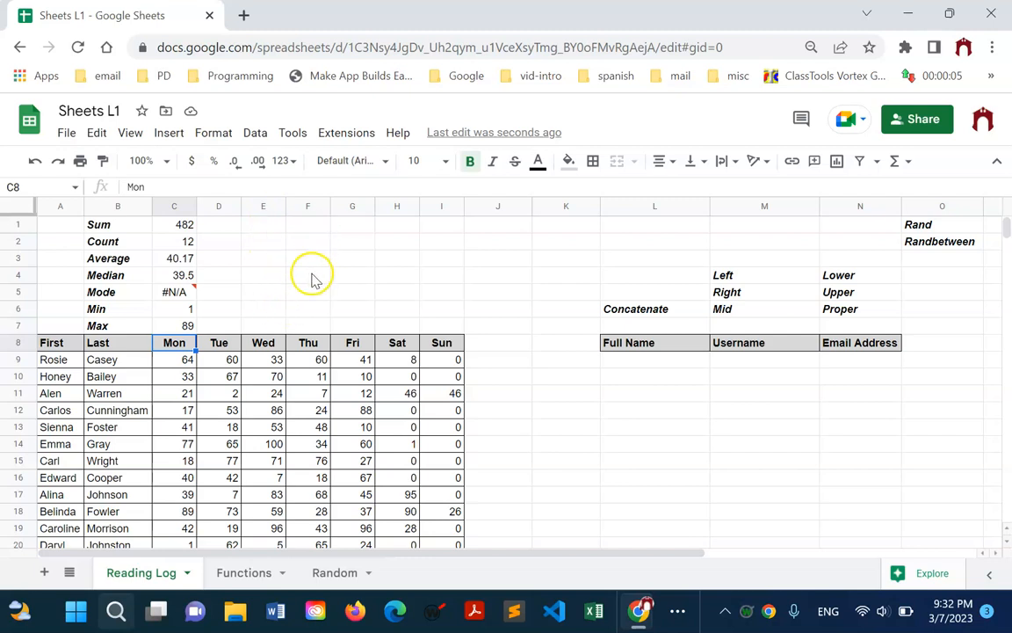
left_click(185, 225)
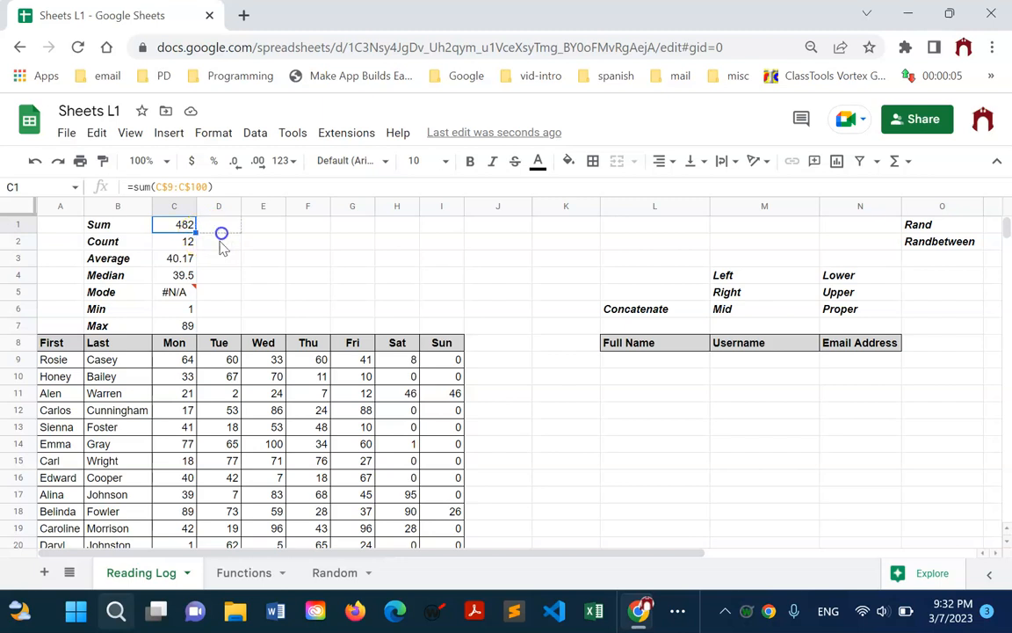
left_click_drag(221, 242, 221, 250)
left_click(228, 227)
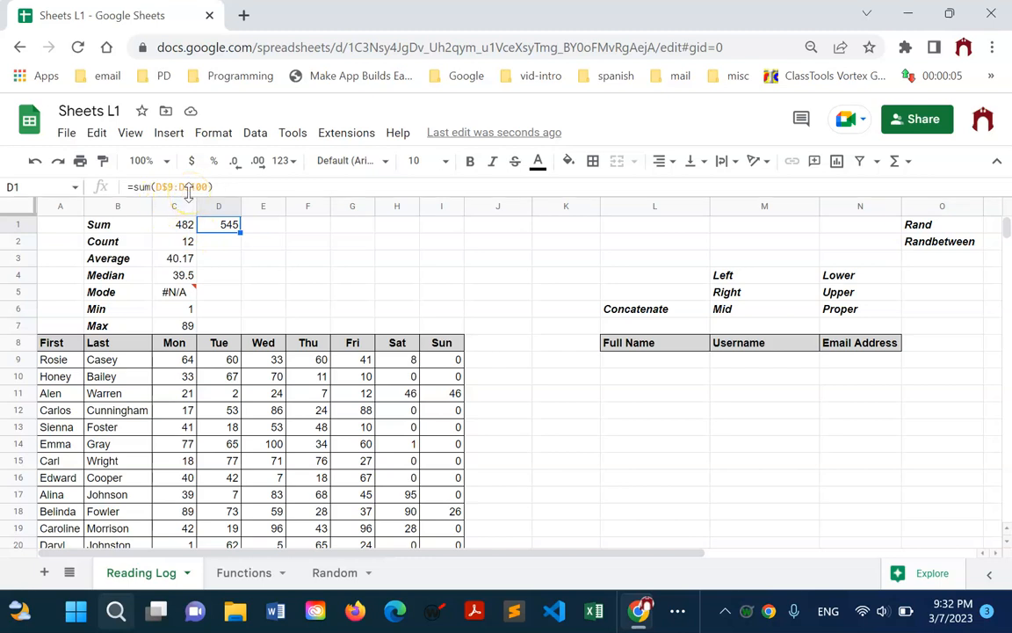
Lock the column references as well in D1's formula, making it =sum($D$9:$D$100).
left_click(155, 190)
left_click(158, 190)
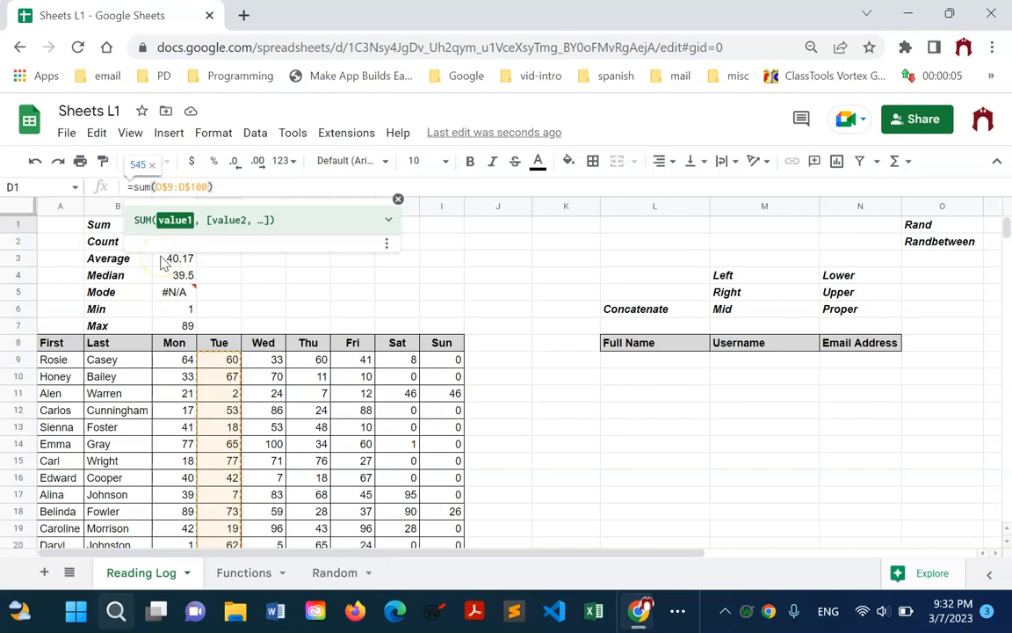
left_click(184, 187)
key("Return")
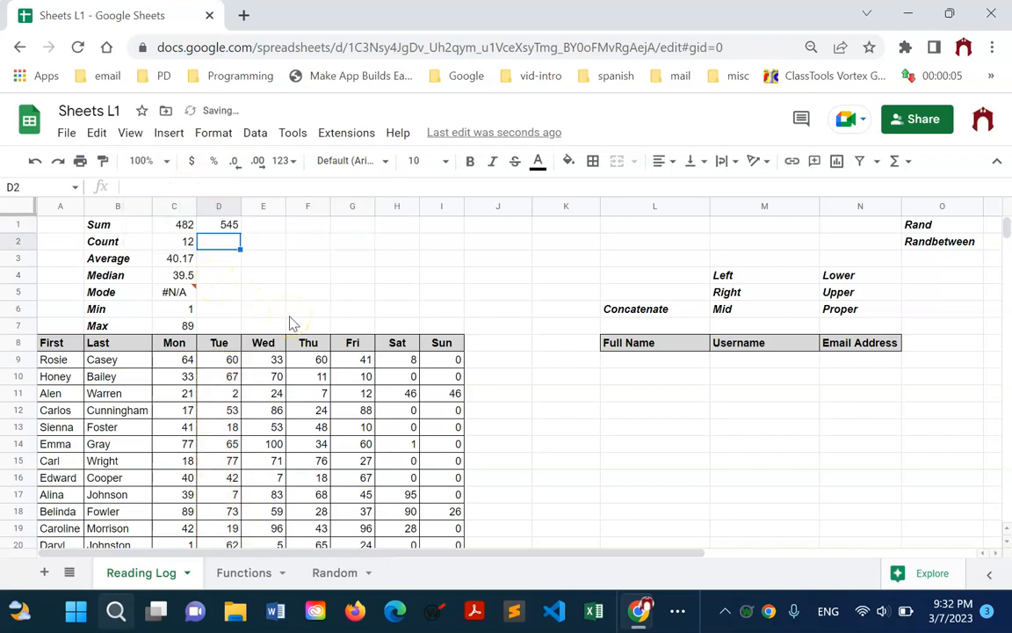
Fill the fully locked sum formula from D1 across into E1 and return to the Monday sum in C1.
left_click(231, 225)
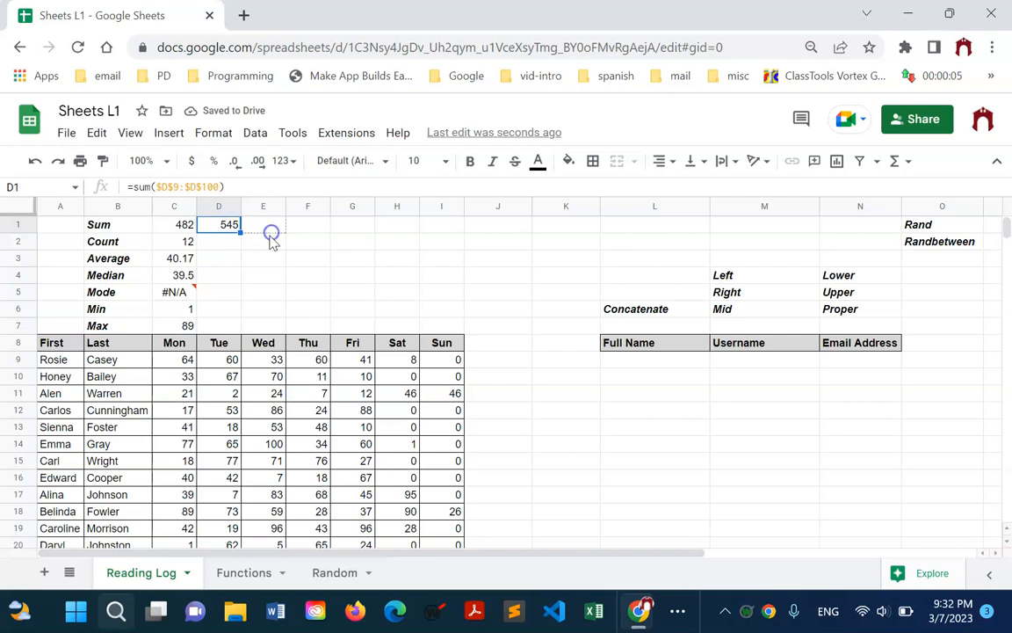
left_click_drag(272, 237, 271, 228)
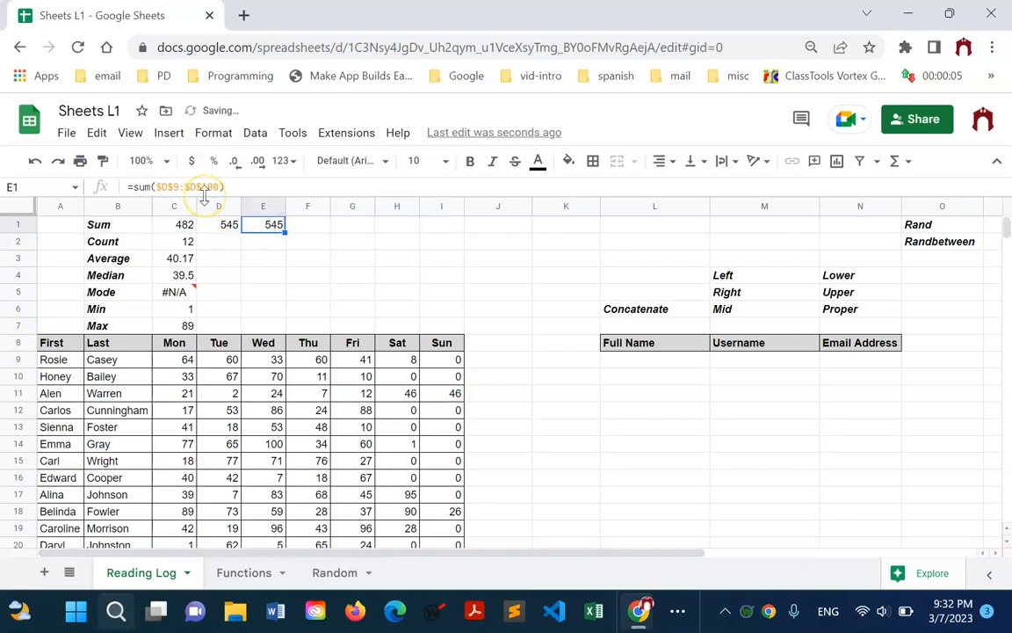
left_click(184, 221)
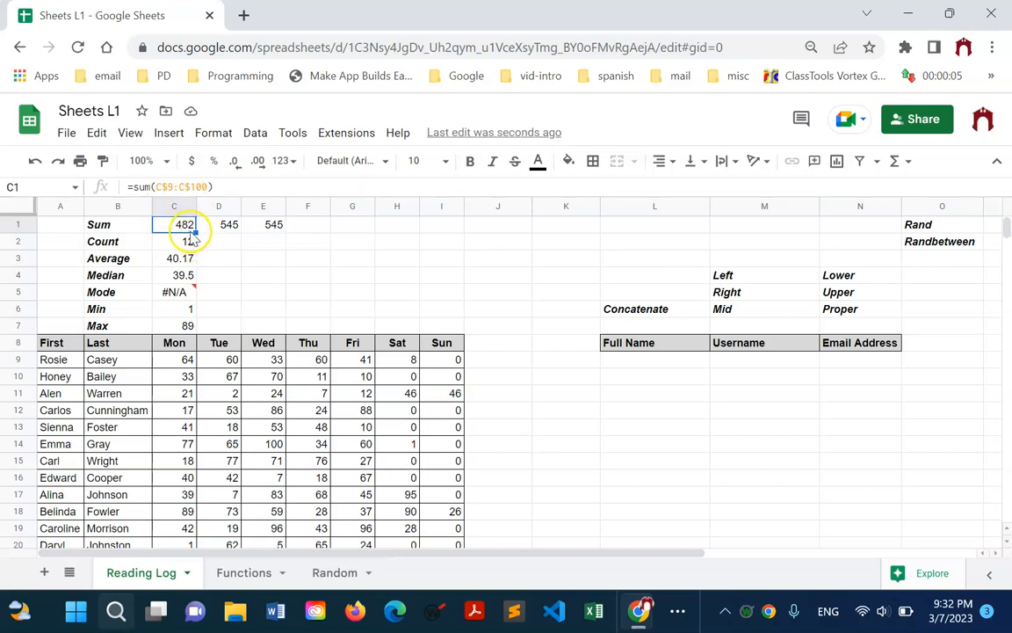
Fill the Monday sum formula from C1 across the remaining days through I1 and check the filled cells.
left_click_drag(196, 231, 387, 243)
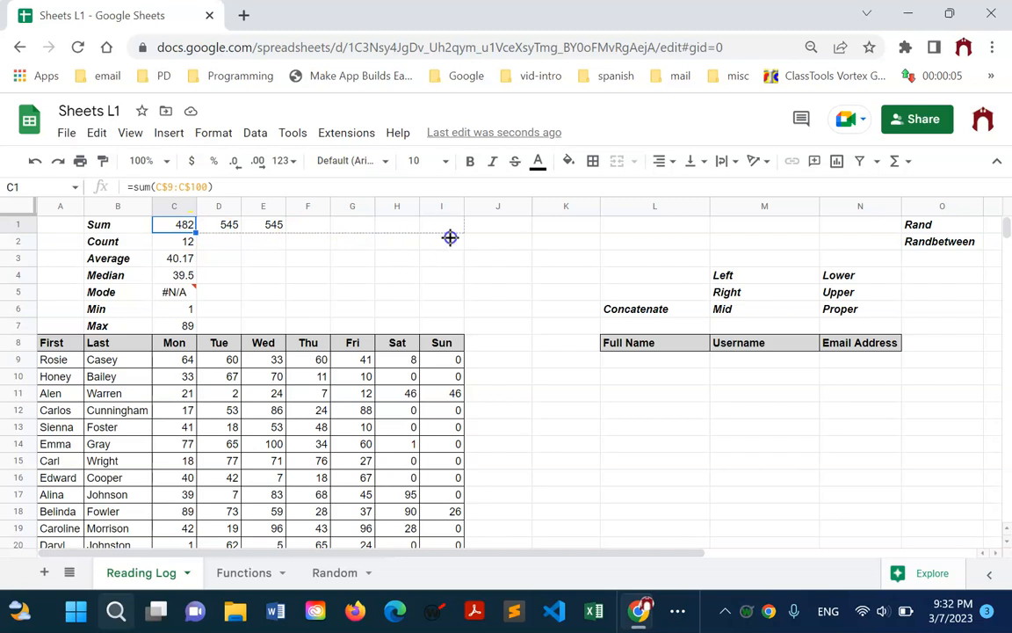
left_click_drag(450, 239, 433, 269)
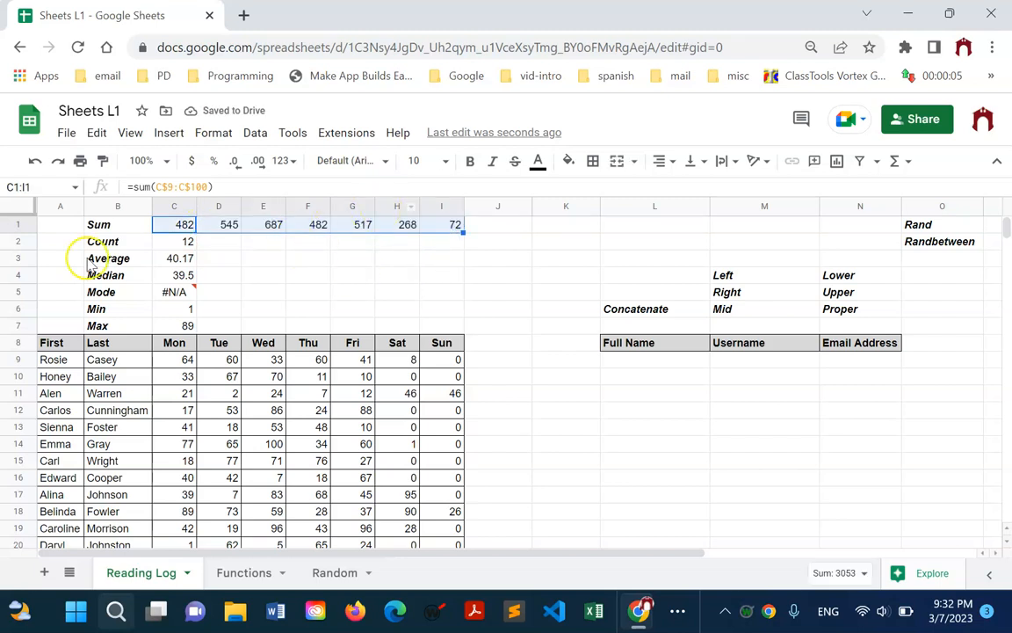
left_click(348, 275)
left_click_drag(227, 227, 340, 230)
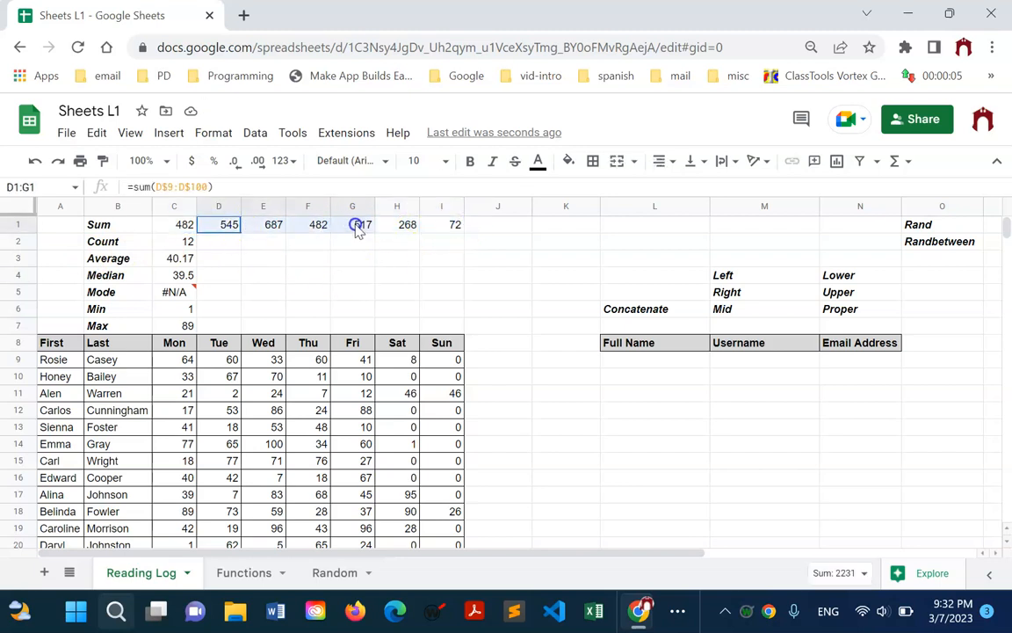
Fill the Monday Count, Average, Median, Mode, Min and Max formulas from C2:C7 across through Sunday in column I.
left_click_drag(184, 241, 176, 295)
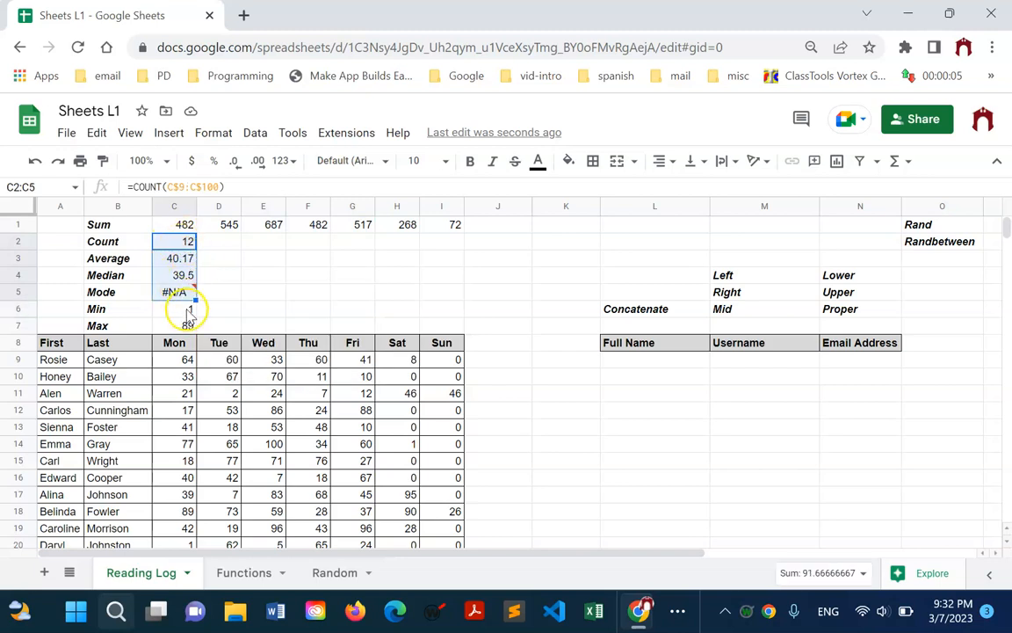
left_click(177, 240)
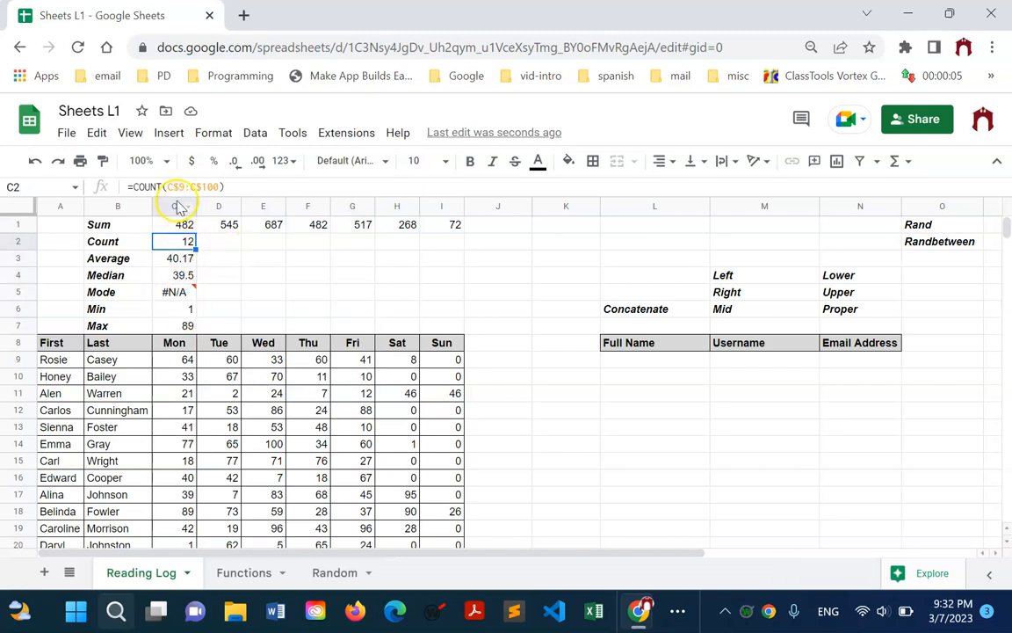
left_click(253, 278)
left_click_drag(181, 242, 446, 321)
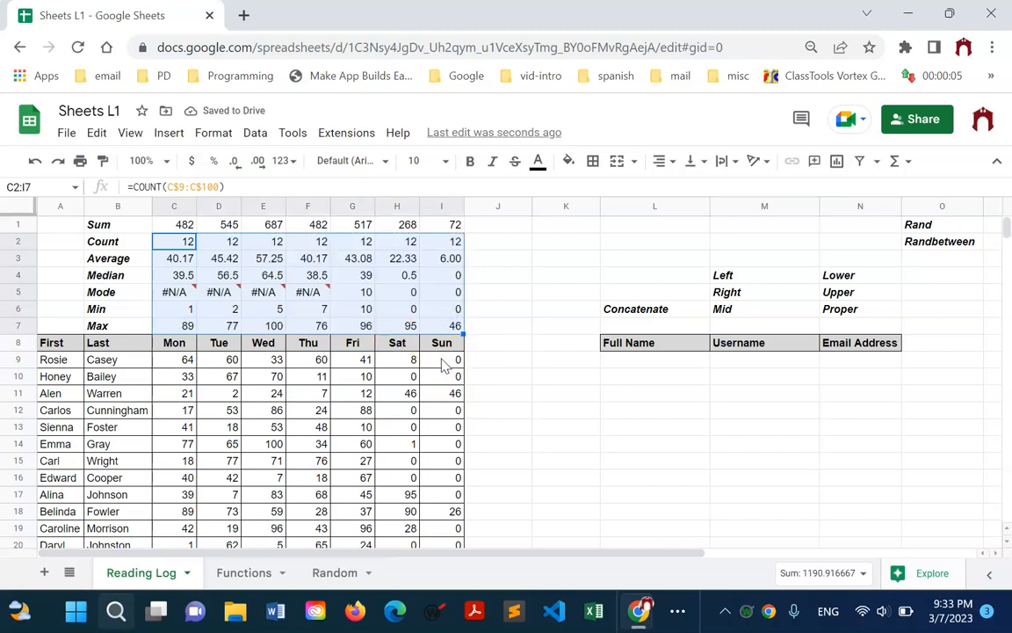
left_click(507, 350)
Apply all borders to the summary block B1:I7.
left_click_drag(135, 223, 429, 323)
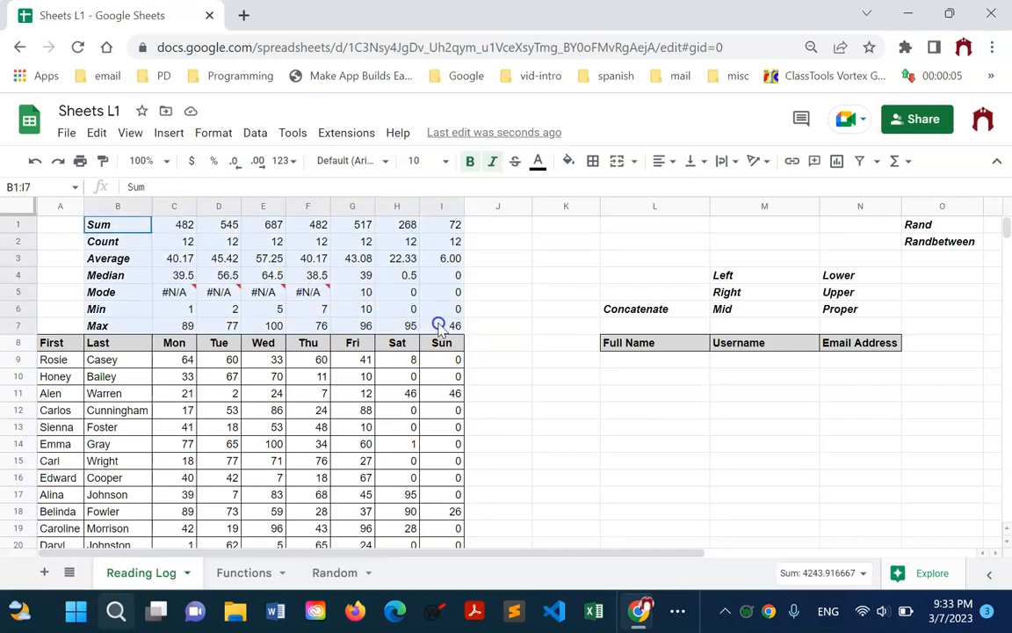
left_click(593, 161)
left_click(599, 193)
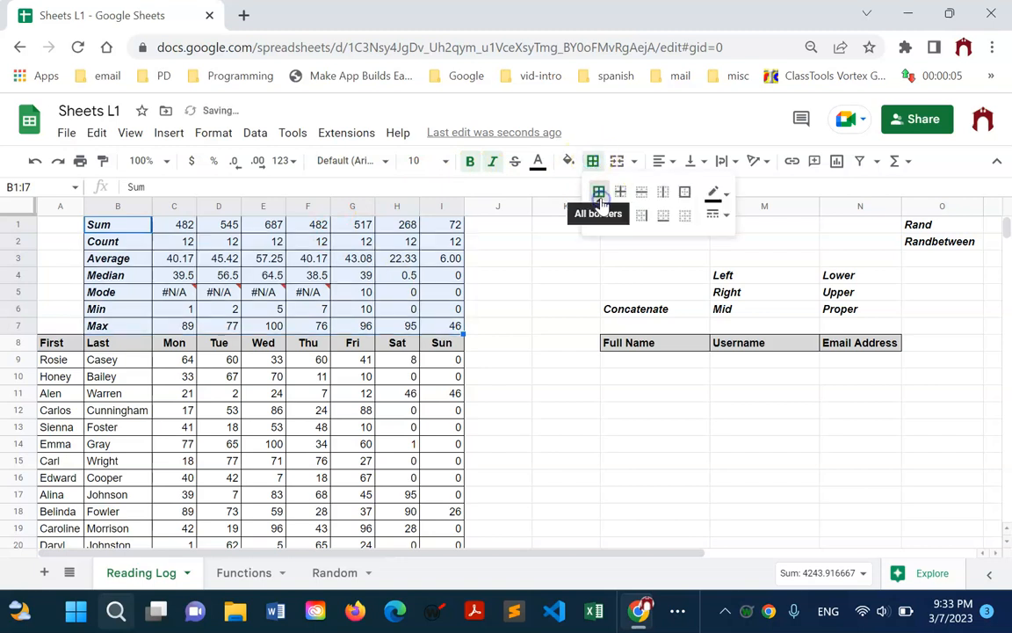
left_click(519, 398)
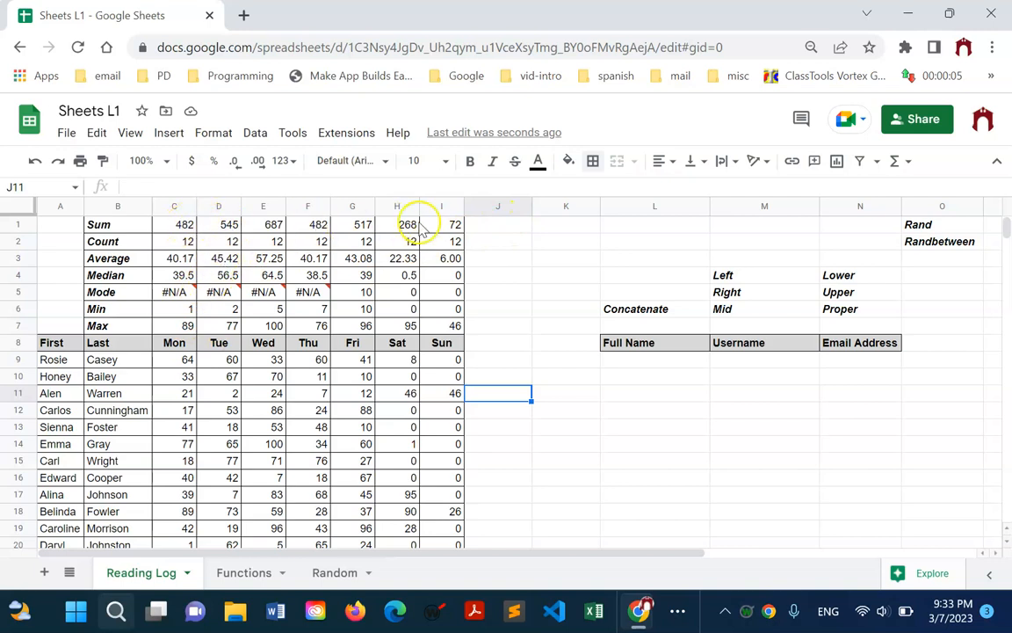
Total the daily sums in J1 with the formula =SUM(C1:I1).
left_click(479, 227)
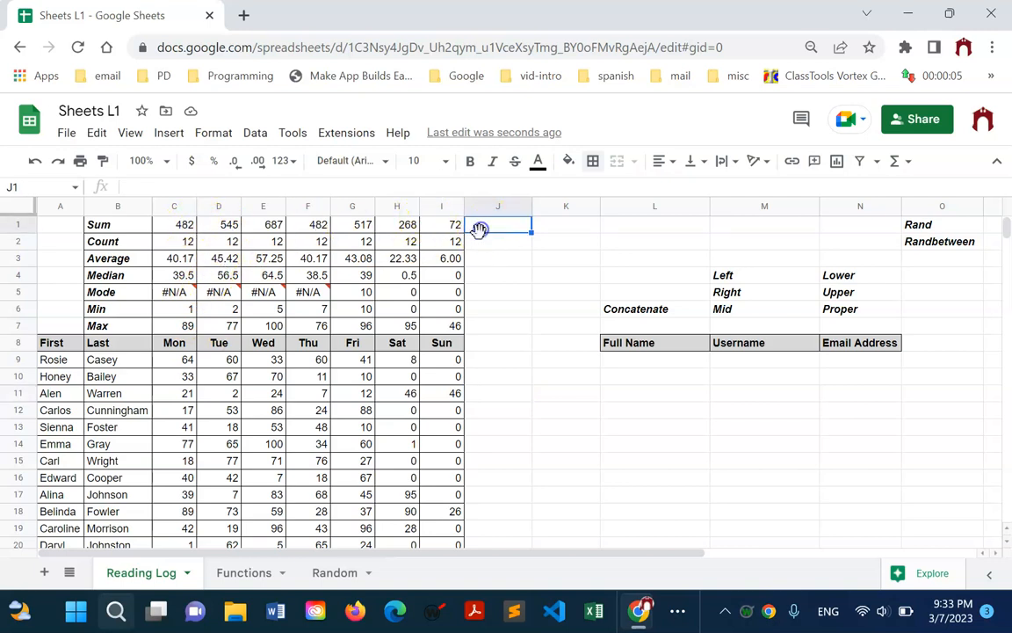
type("=sum(")
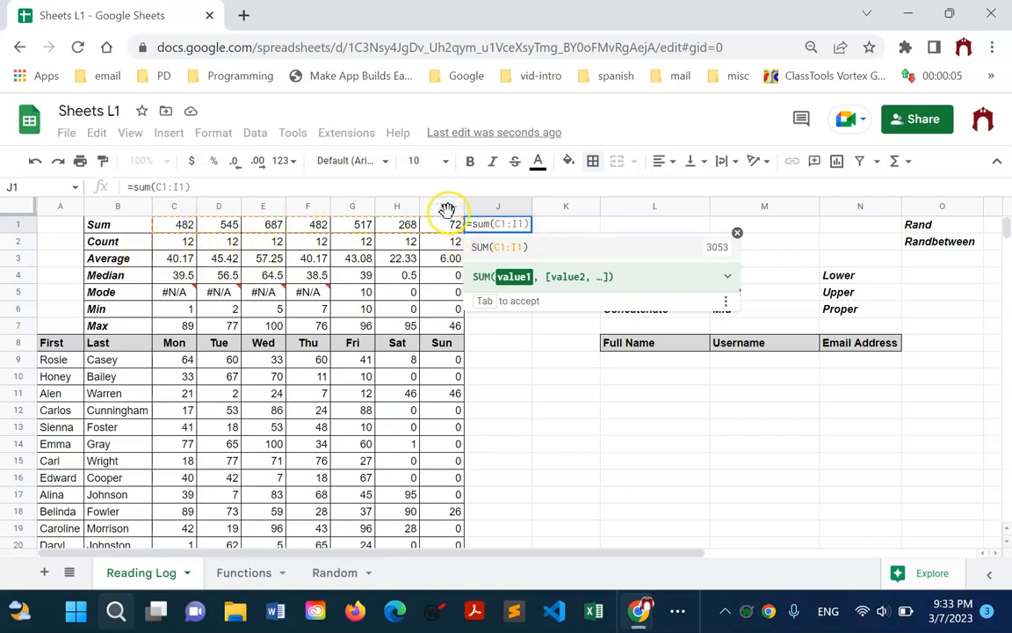
key("Tab")
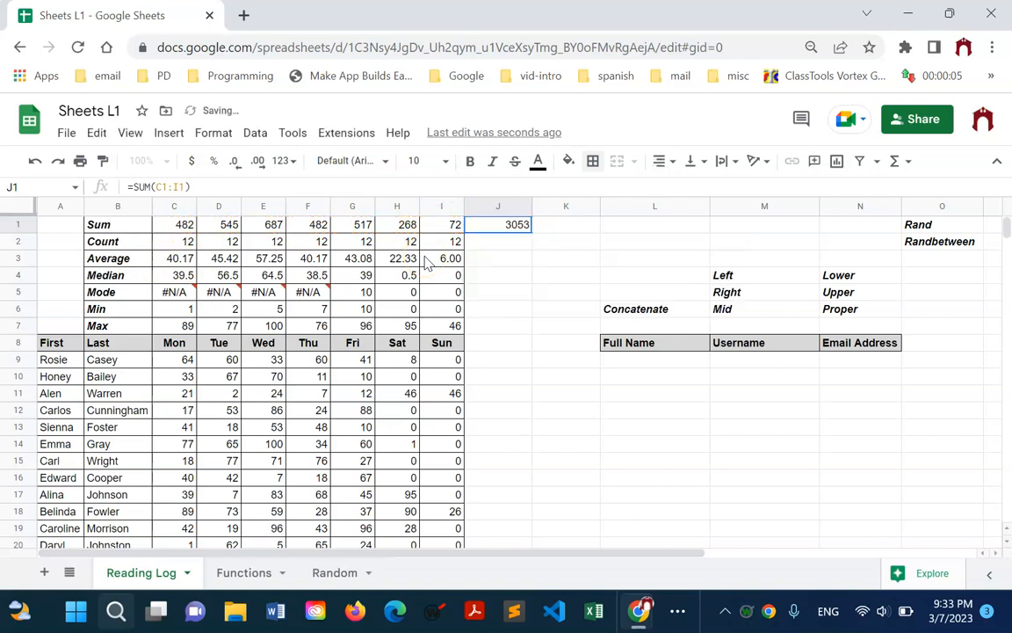
Count the daily count cells in J2 with the formula =count(C2:I2).
left_click(504, 247)
type("=")
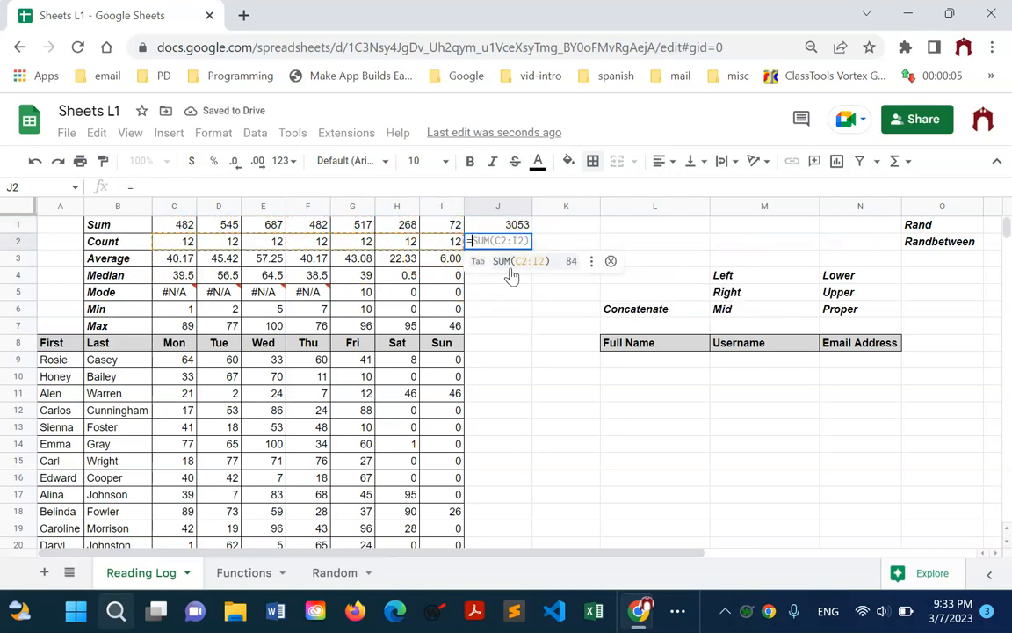
type("count(")
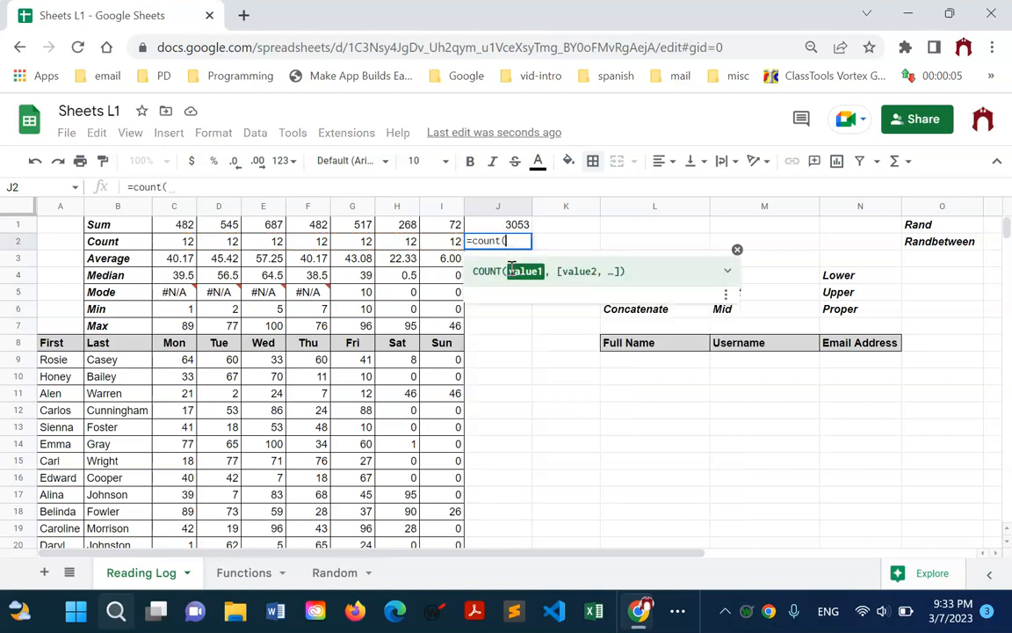
left_click_drag(187, 241, 434, 246)
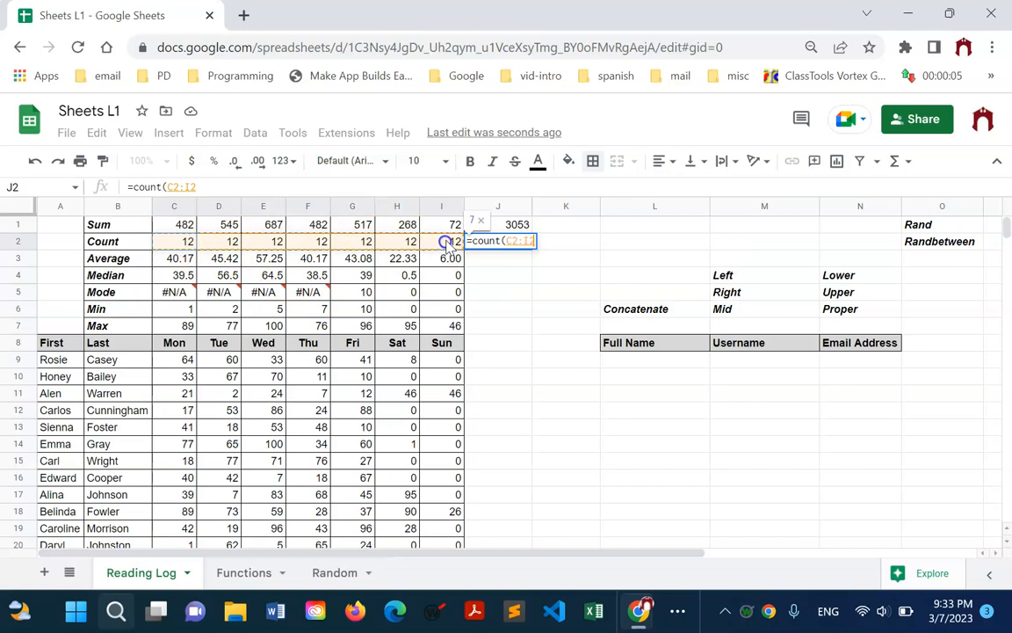
key("Return")
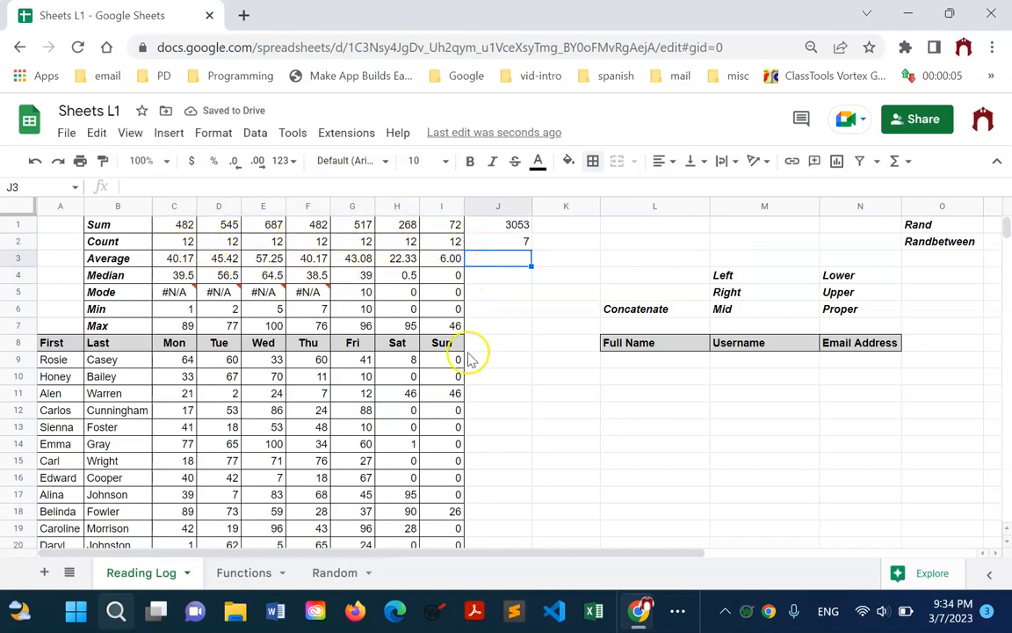
Clear the last Sunday value in I20 as a test, check the summary rows, and re-enter 0.
scroll(470, 355, "down", 2)
left_click(452, 479)
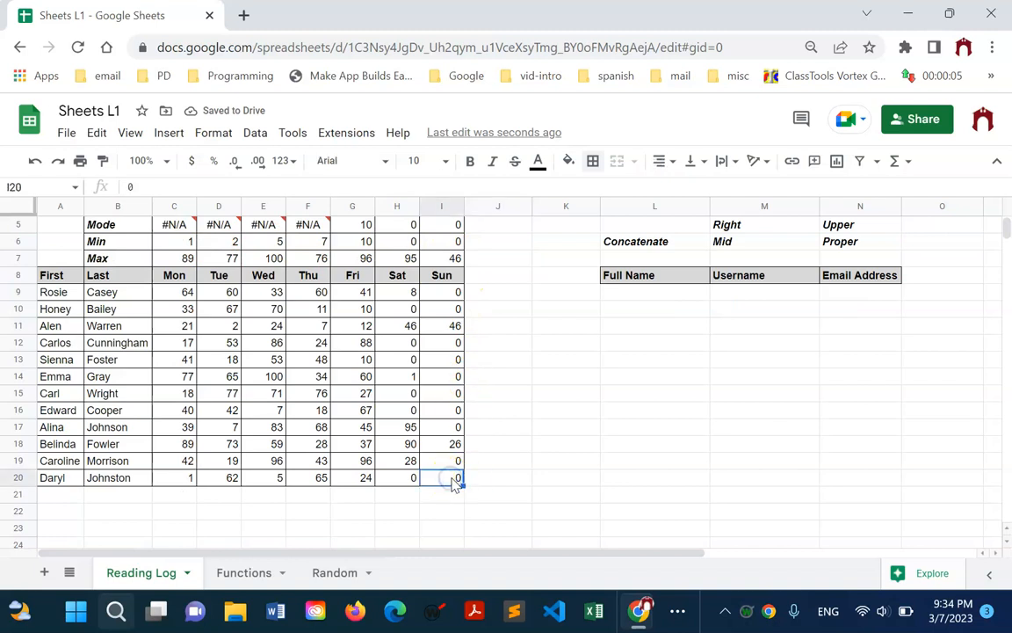
scroll(519, 463, "up", 2)
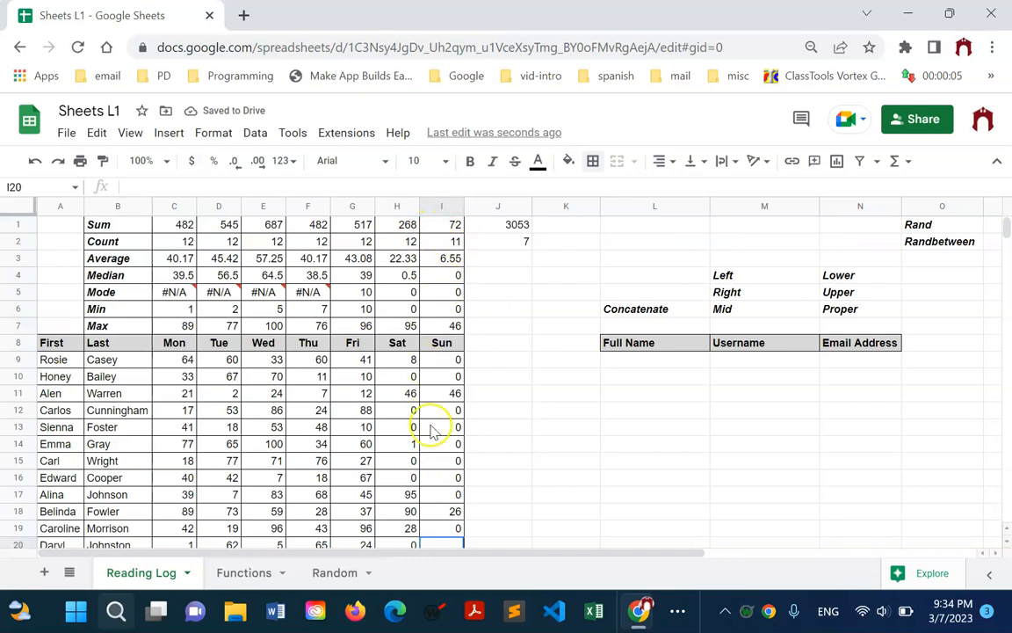
scroll(433, 435, "down", 2)
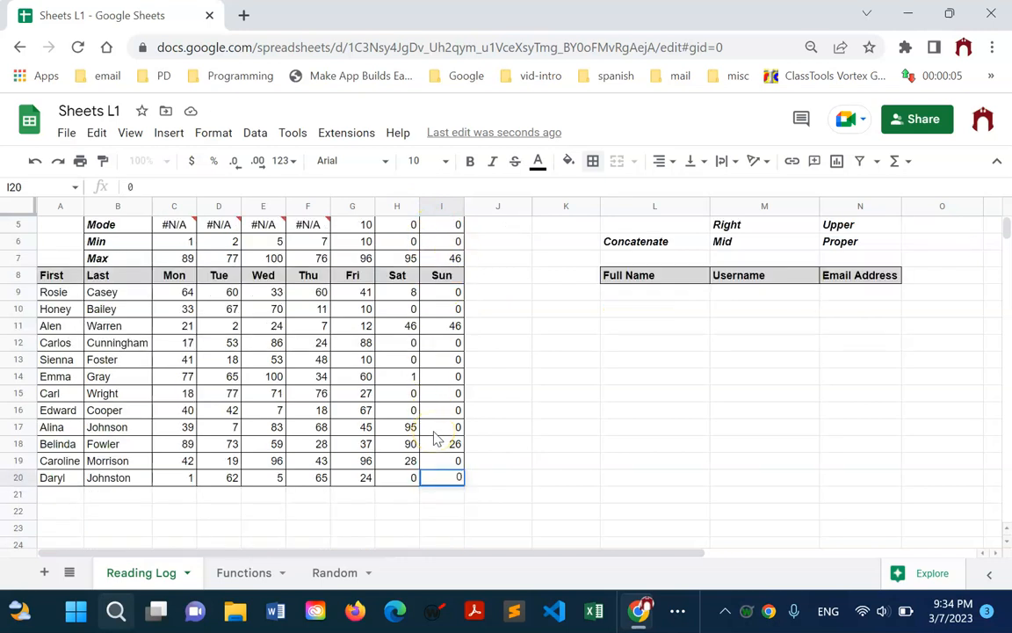
key("Return")
scroll(444, 441, "up", 2)
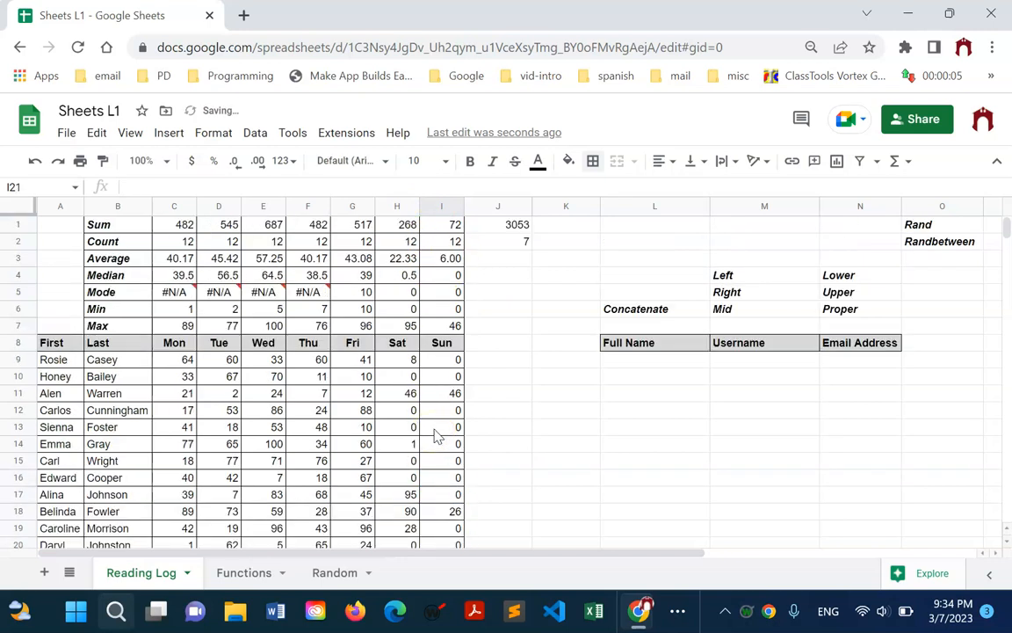
Average the daily averages in J3 with the formula =average(C3:I3).
left_click(518, 264)
type("=ave")
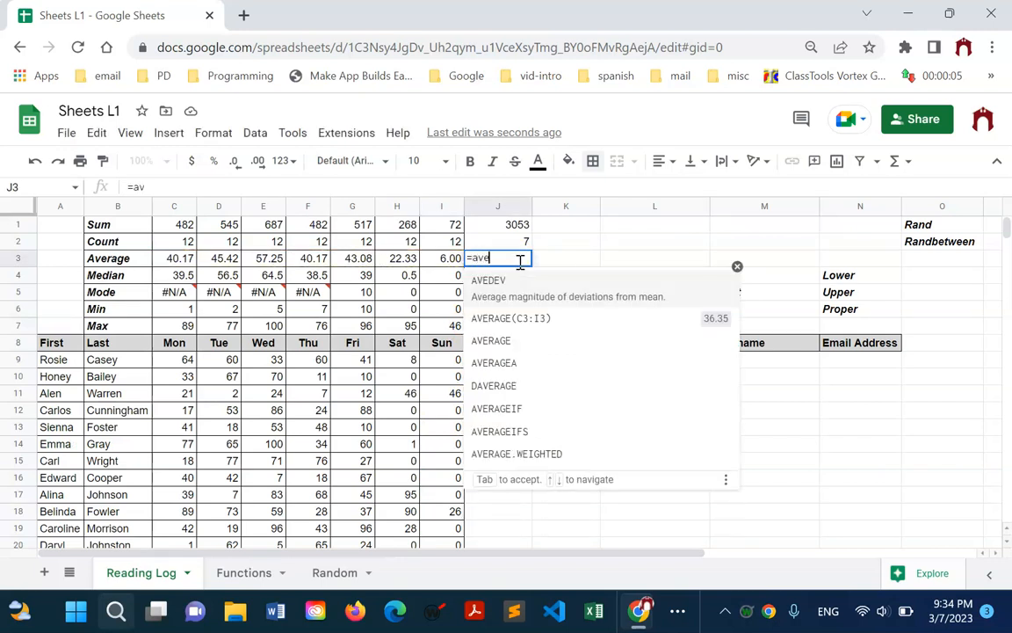
type("rage(C3:I3")
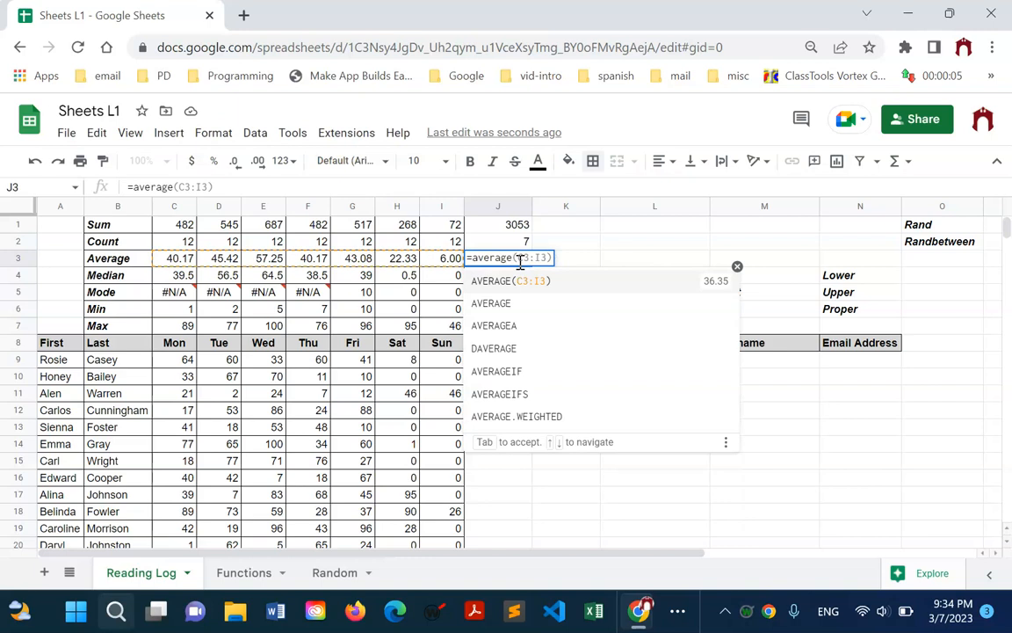
type("(")
left_click_drag(171, 258, 437, 265)
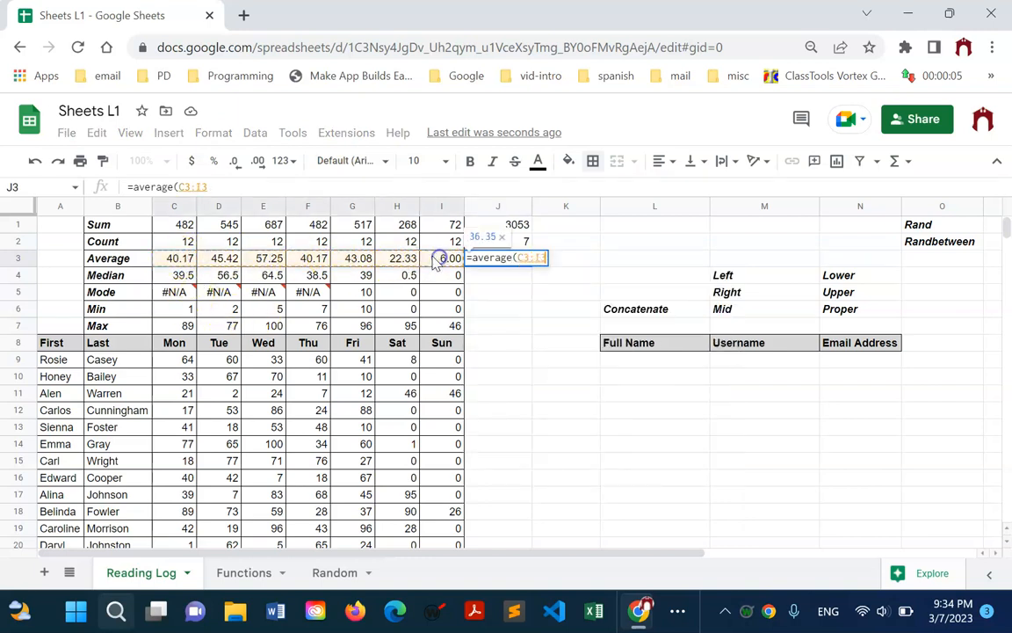
key("Return")
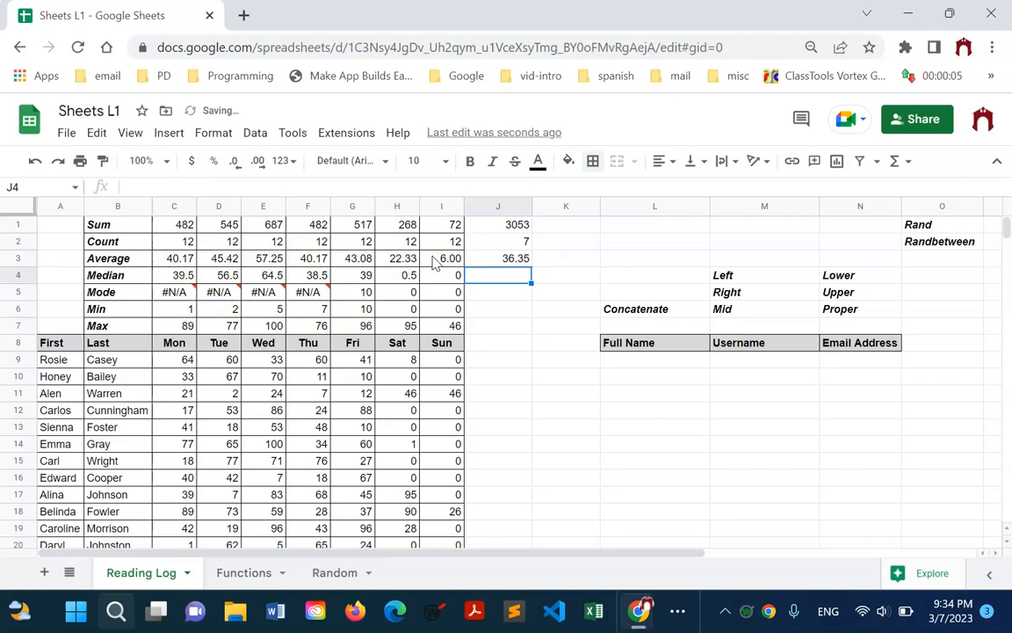
Change J3's average formula to cover all the daily entries, making it =average(C9:I100).
left_click(518, 260)
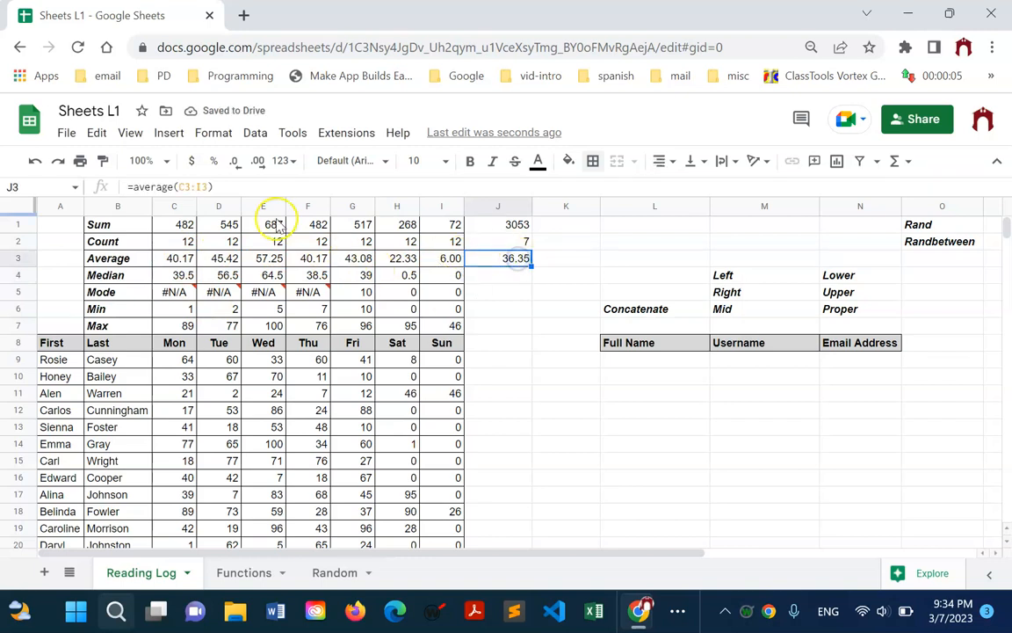
left_click_drag(179, 187, 206, 188)
left_click_drag(180, 361, 432, 496)
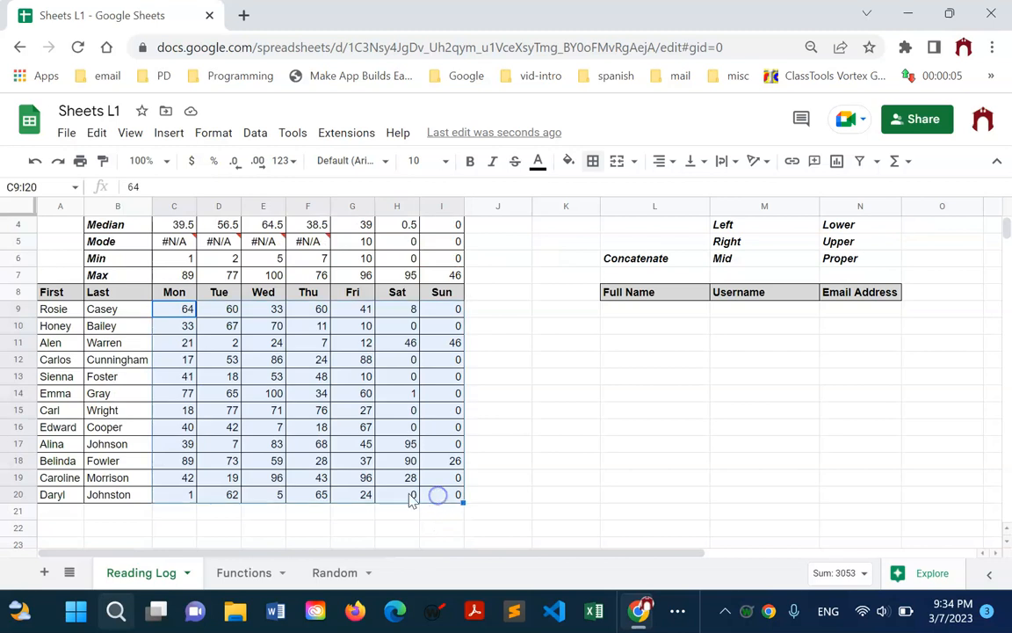
scroll(369, 466, "up", 2)
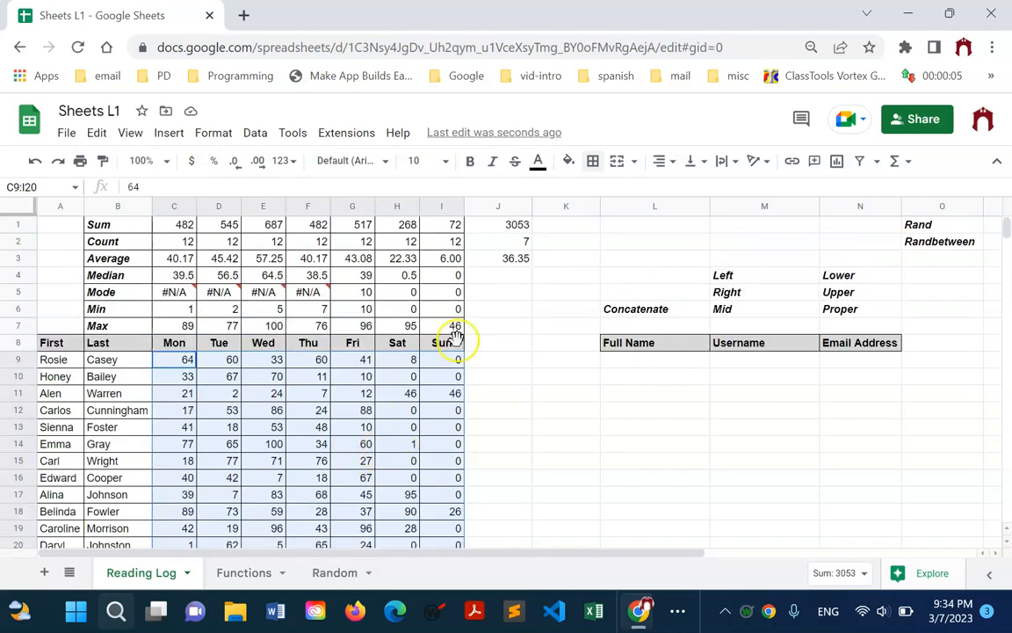
left_click(513, 260)
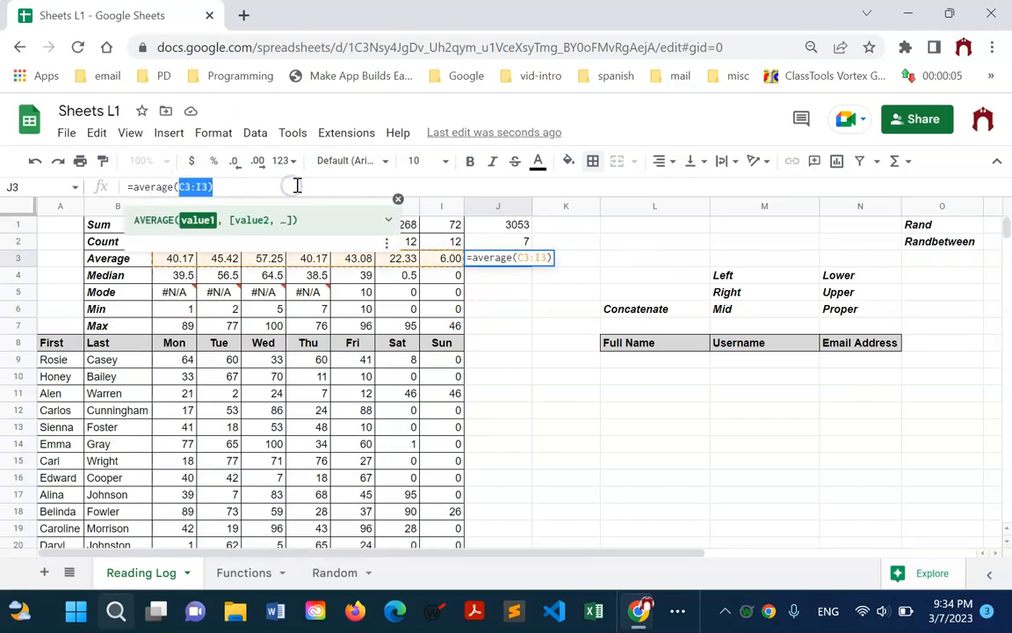
key("BackSpace")
left_click(187, 362)
left_click_drag(187, 362, 447, 444)
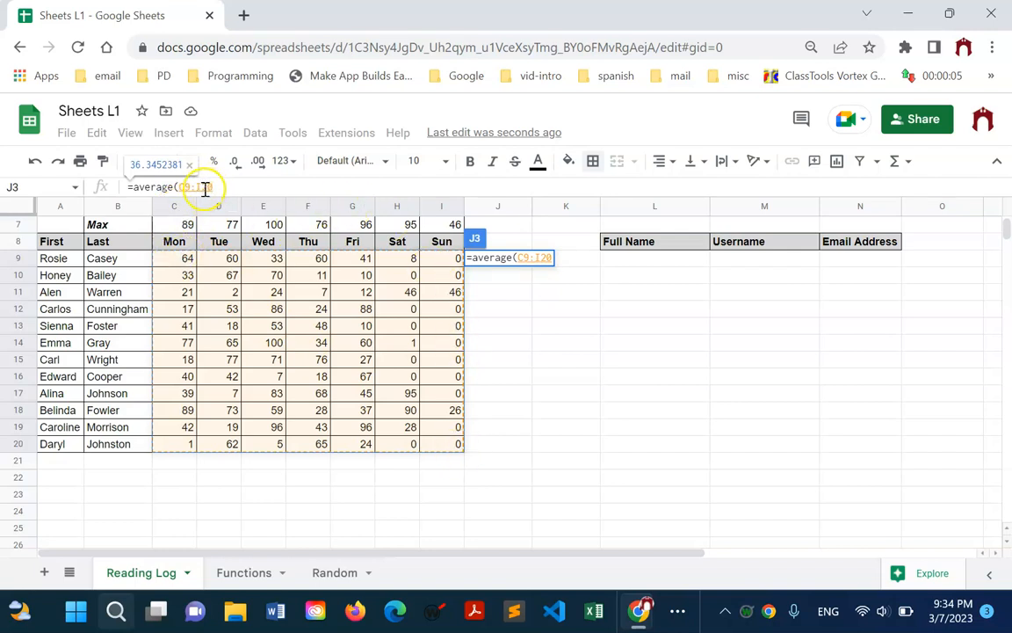
left_click_drag(202, 188, 257, 189)
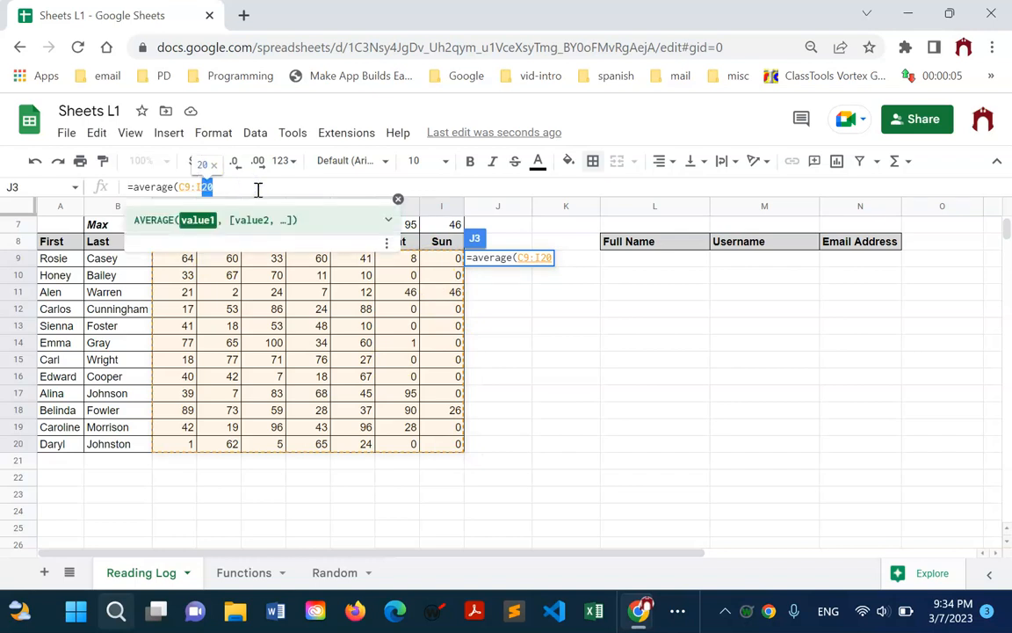
type("100")
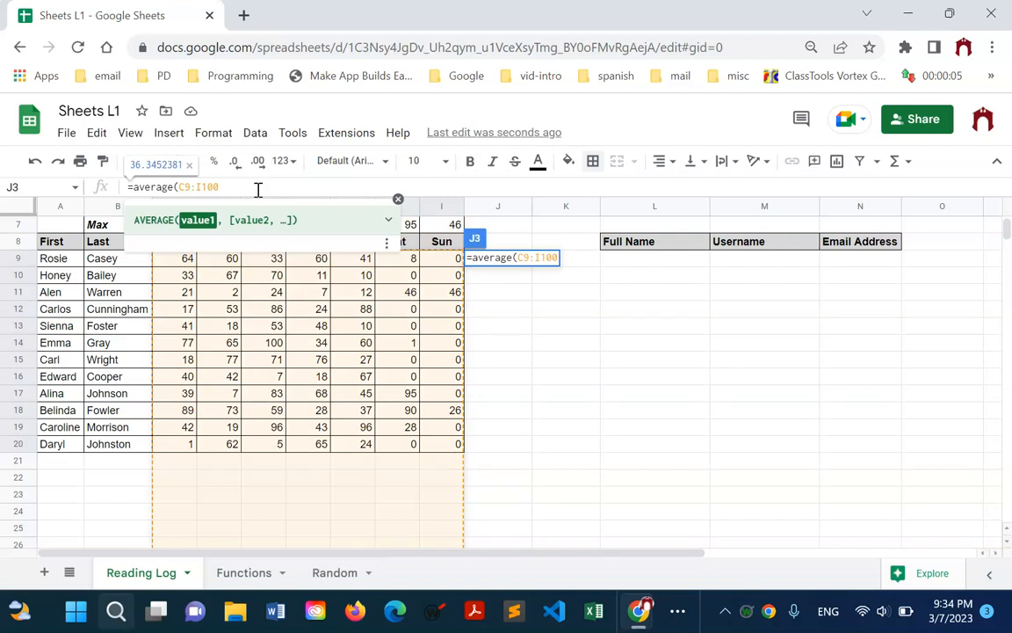
key("Return")
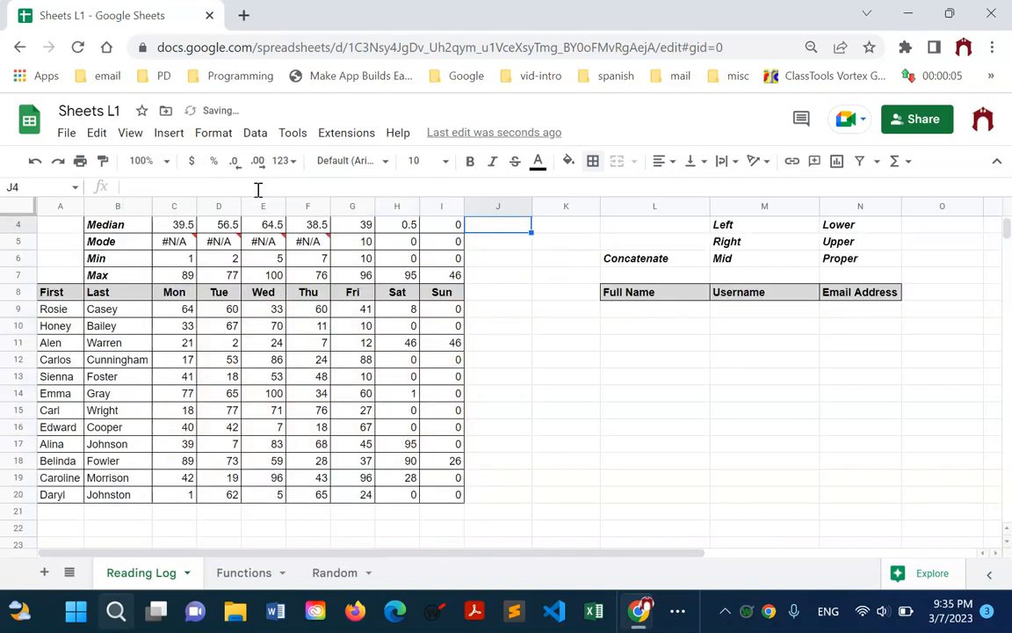
Reduce the overall average in J3 to two decimal places.
scroll(263, 191, "up", 2)
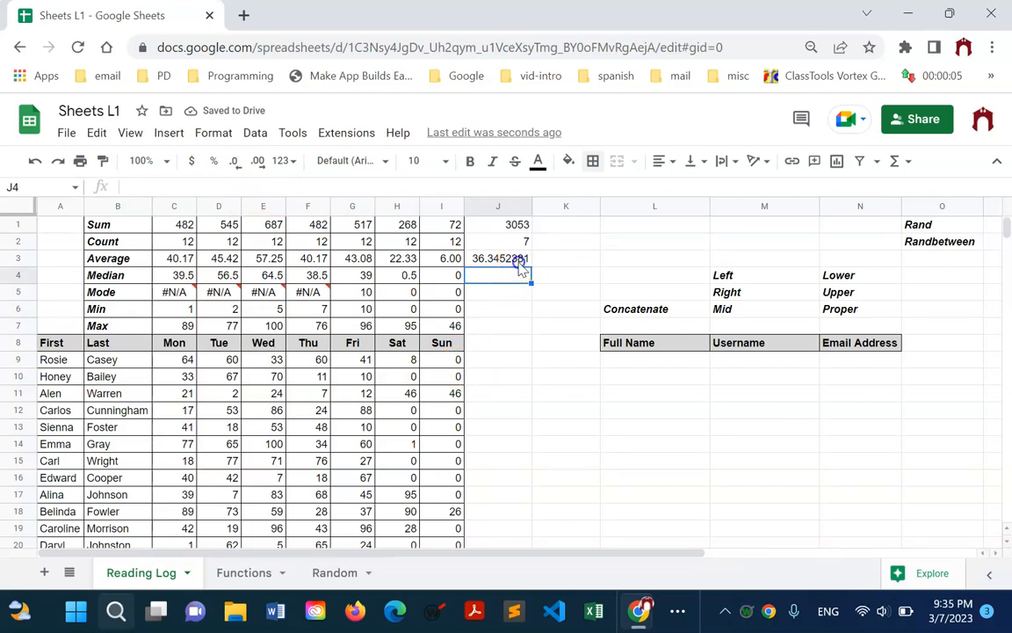
left_click(517, 261)
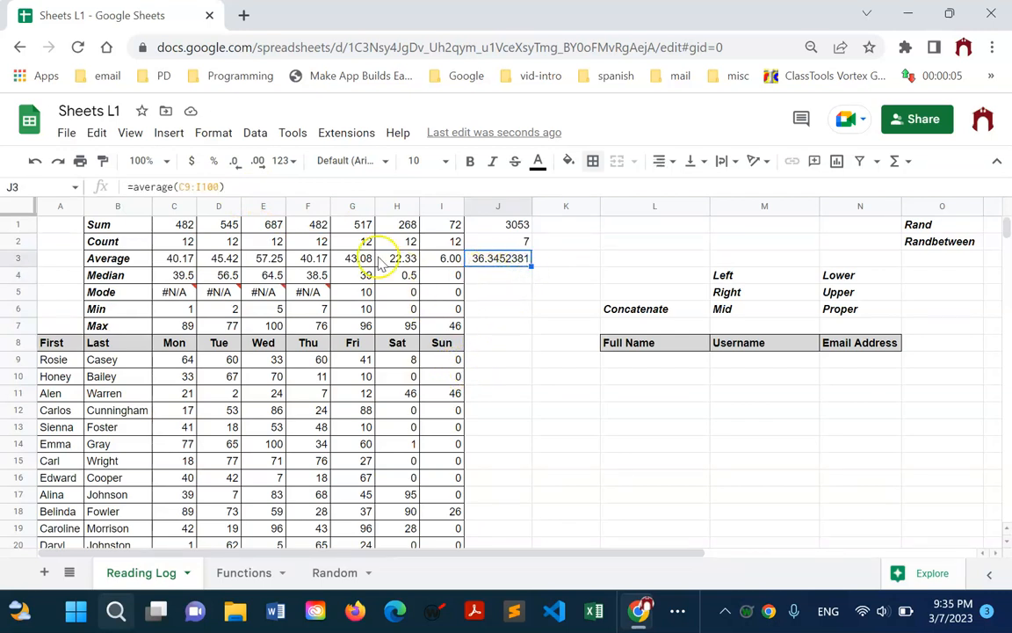
left_click(235, 162)
left_click(236, 163)
left_click(236, 162)
left_click(236, 163)
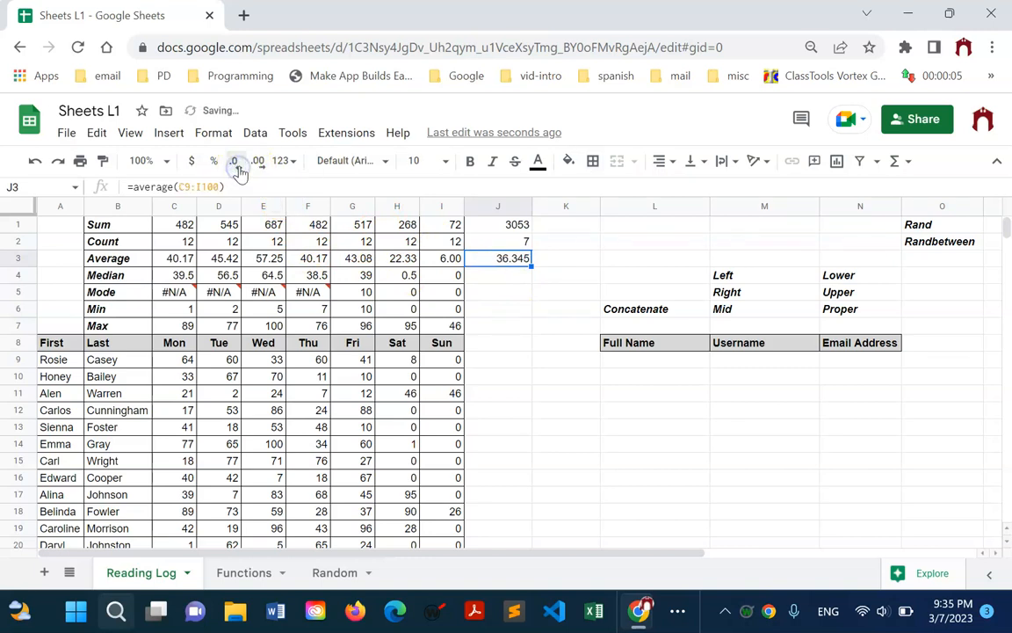
left_click(521, 409)
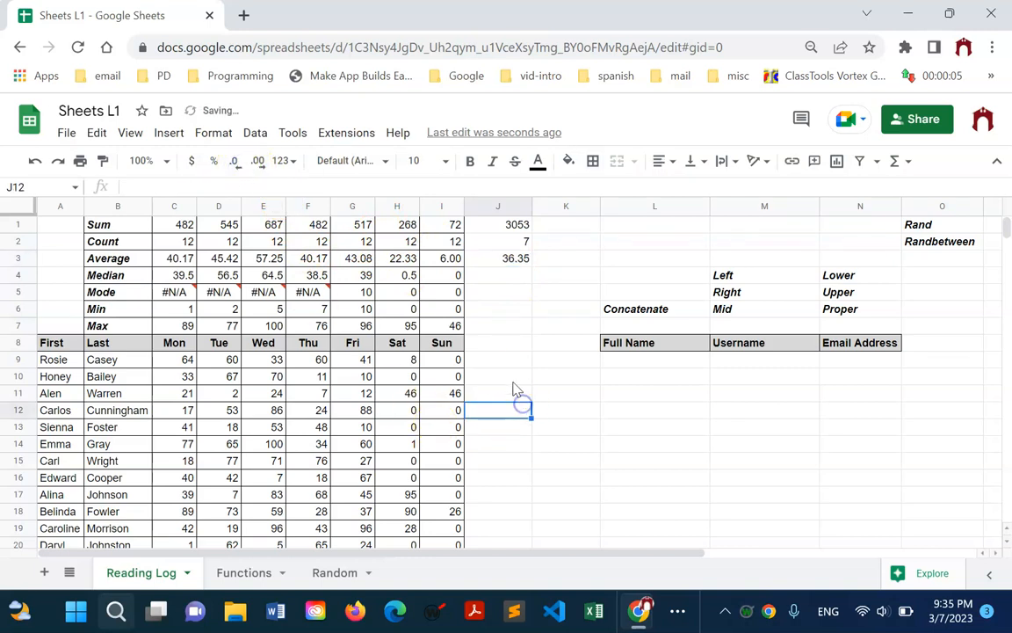
Calculate the median of the daily medians in J4 with the formula =median(C4:I4).
left_click(494, 281)
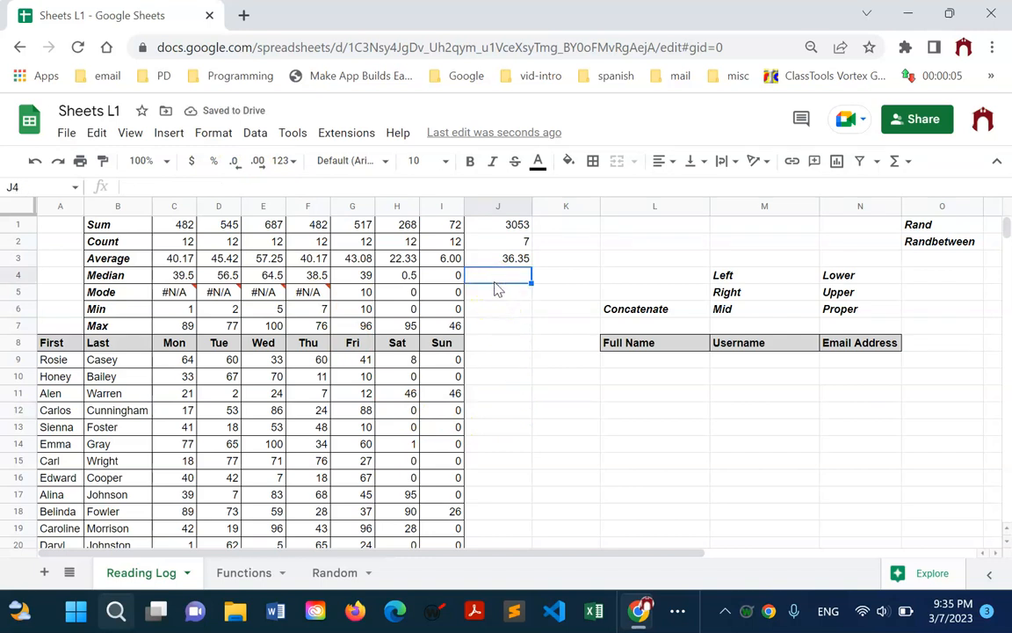
type("=median*")
key("BackSpace")
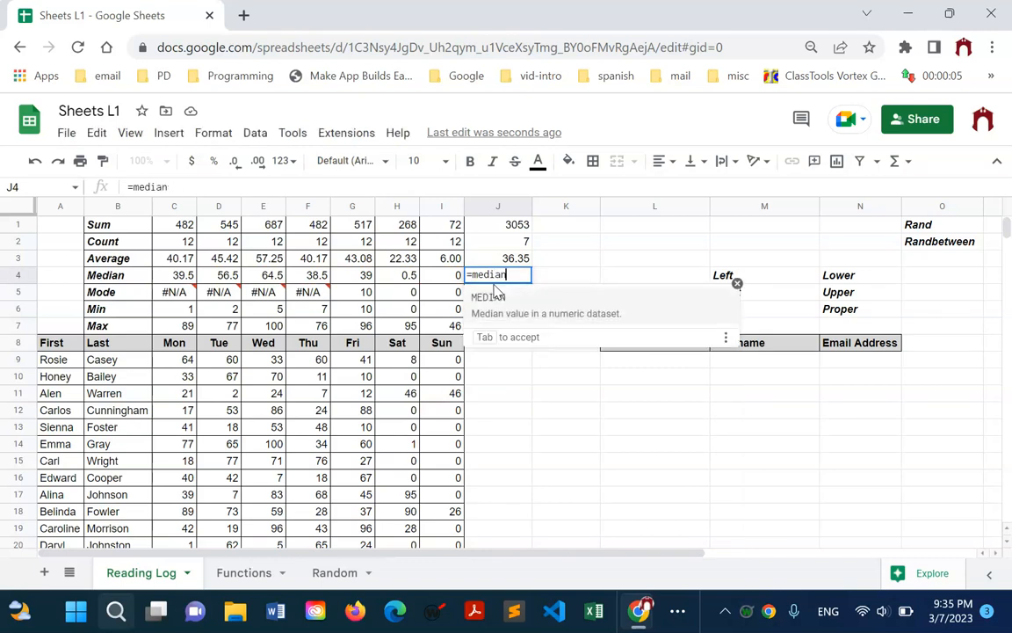
type("(")
left_click_drag(176, 279, 433, 282)
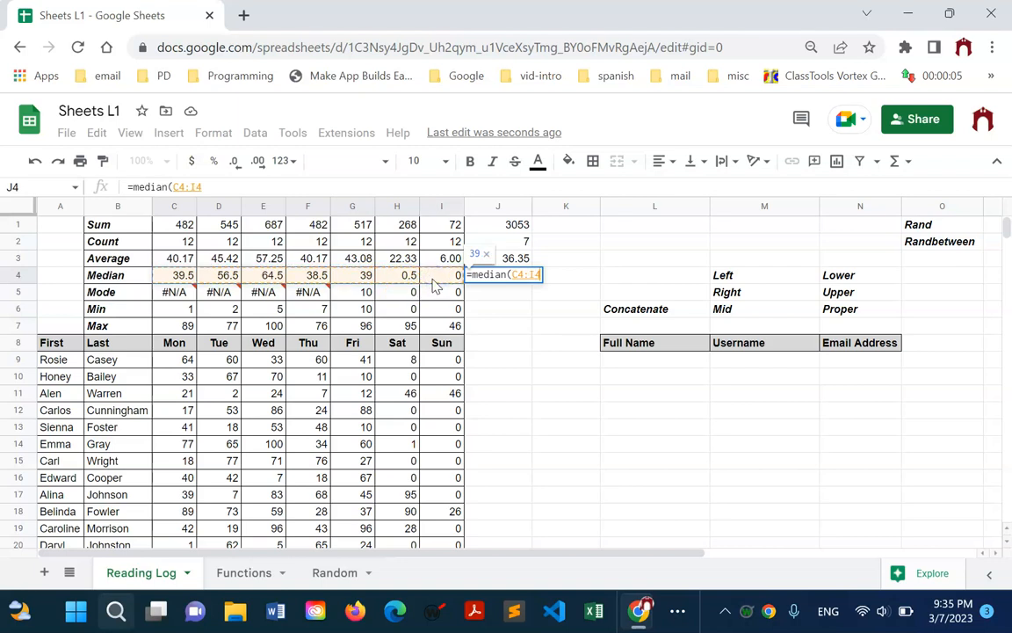
key("Return")
Find the mode of all the daily entries in J5 with the formula =mode(C9:I20).
type("n/a")
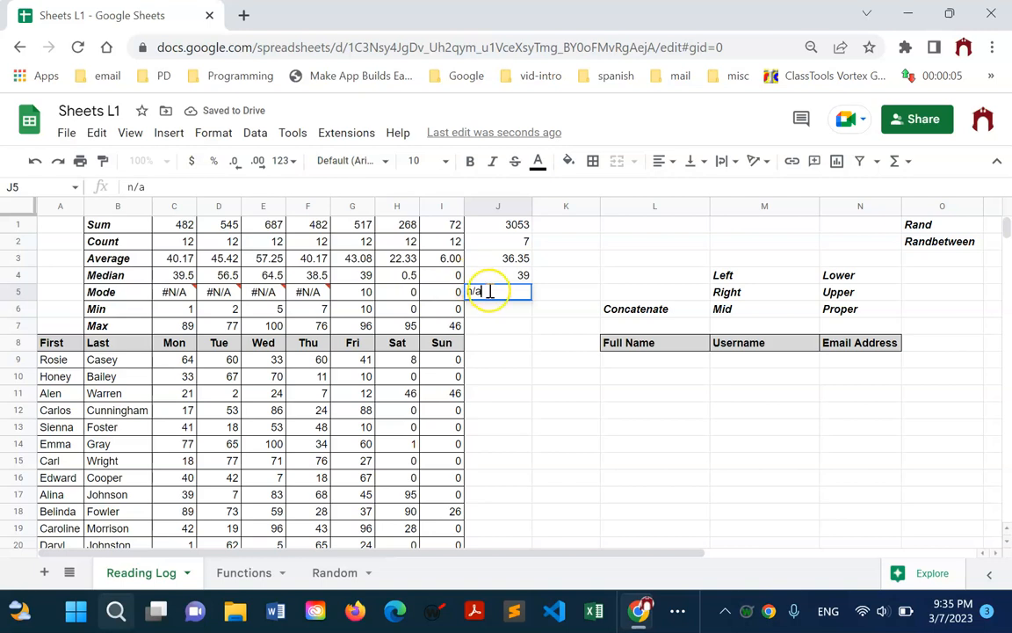
double_click(474, 294)
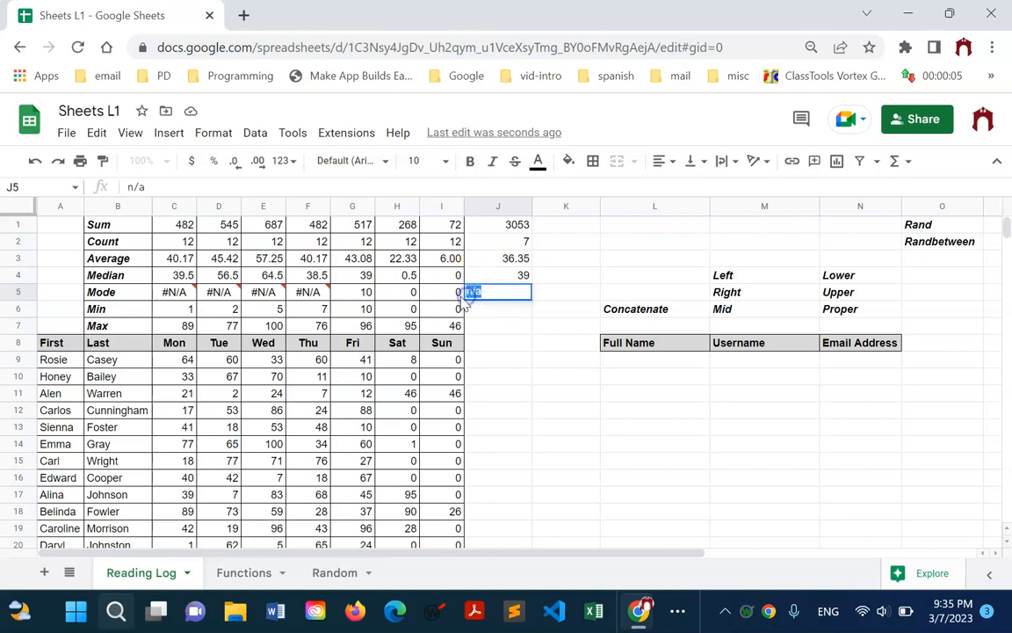
type("=mode4")
key("BackSpace")
type("(")
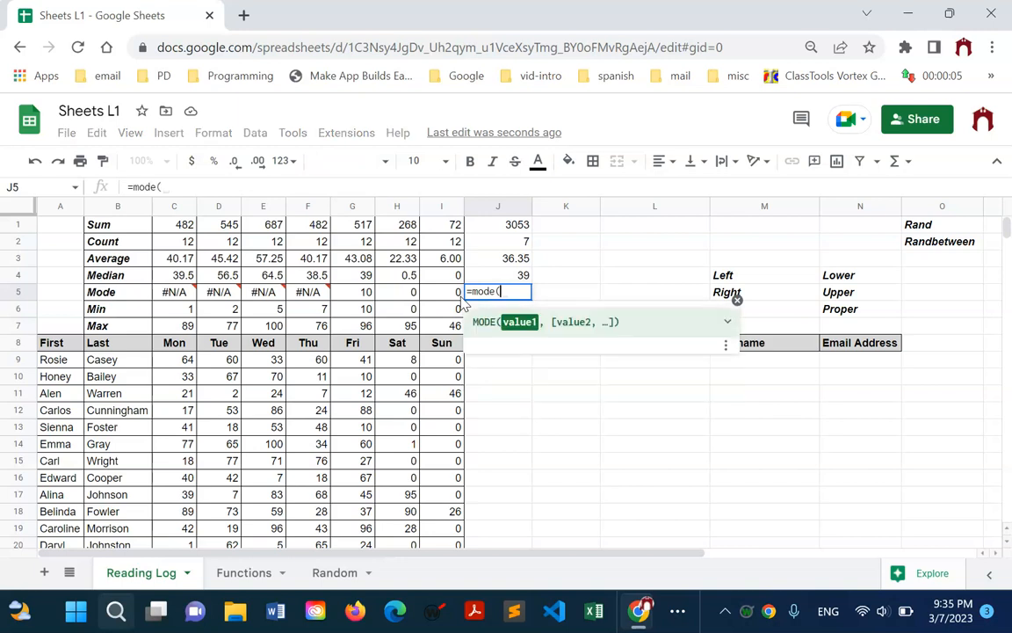
mouse_move(168, 358)
left_mouse_down()
mouse_move(348, 480)
mouse_move(413, 551)
mouse_move(436, 514)
mouse_move(434, 480)
left_mouse_up()
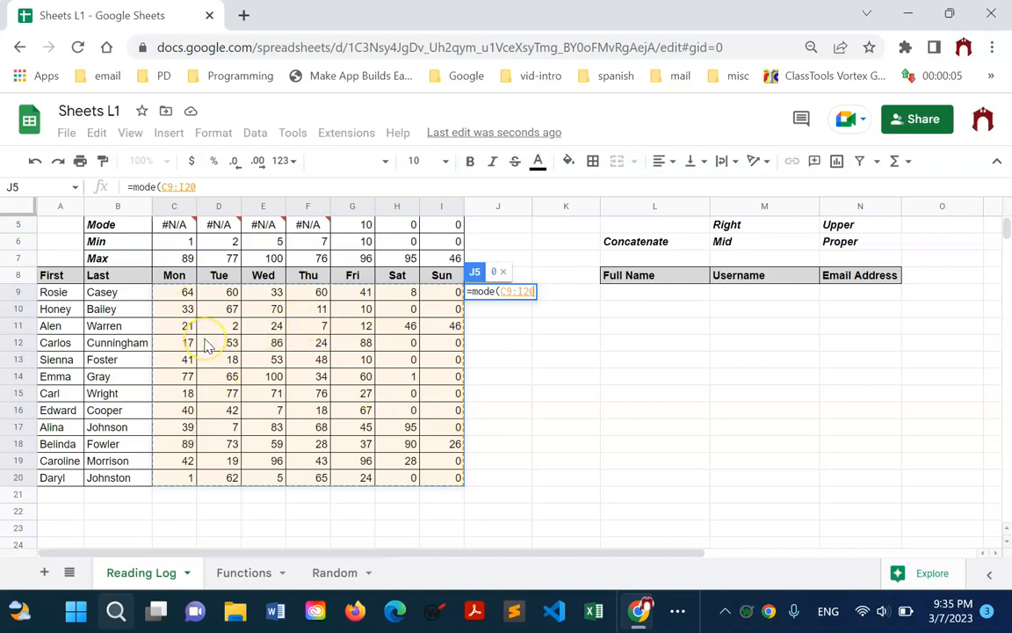
key("Return")
scroll(439, 325, "up", 1)
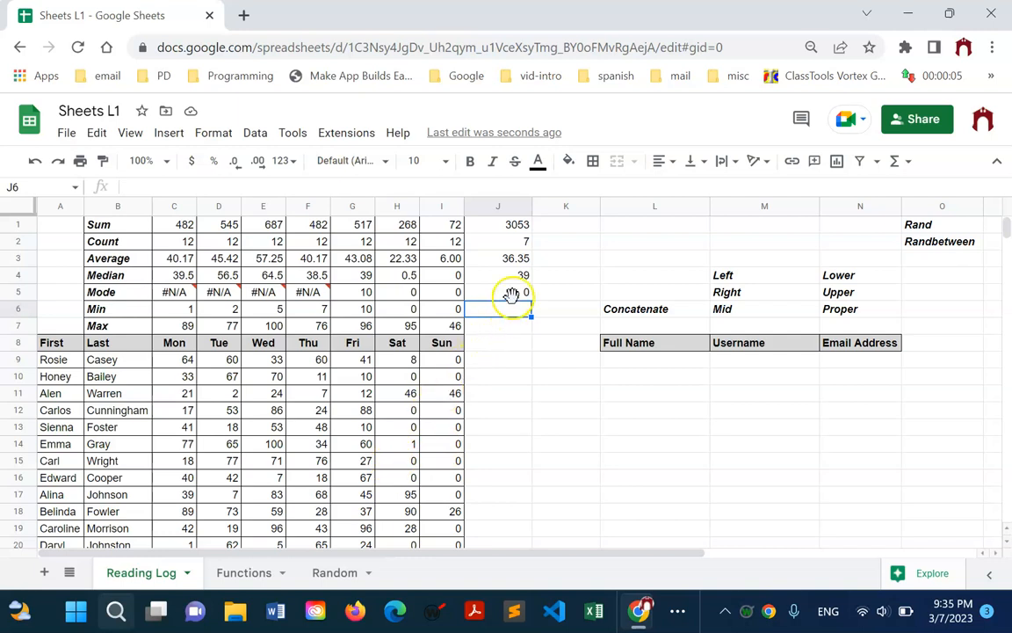
Change J5's mode formula to cover only the weekday entries down to row 100, making it =mode(C9:G100).
left_click(513, 296)
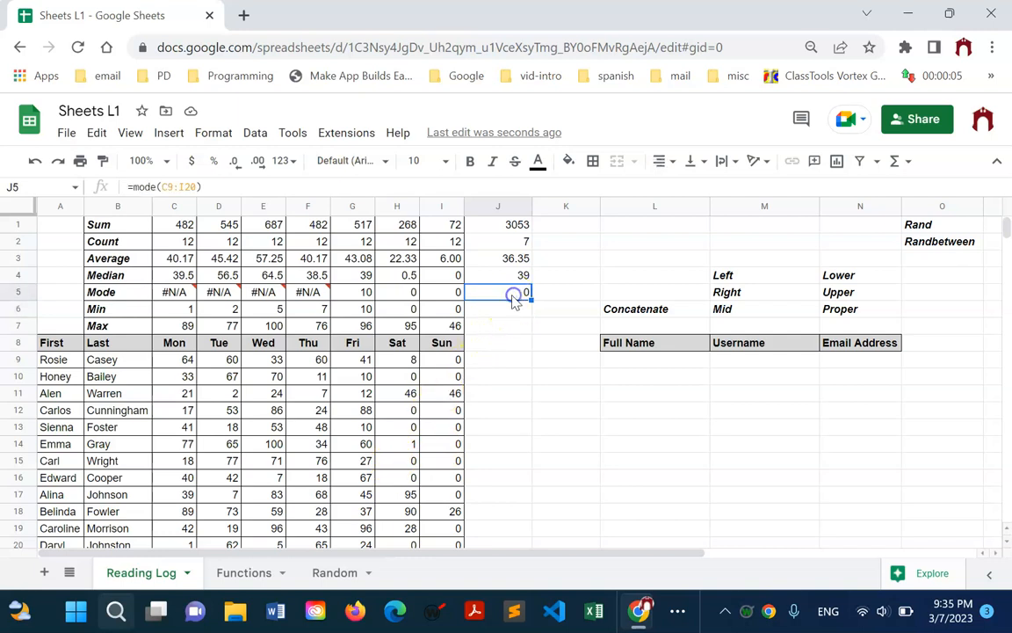
left_click(182, 186)
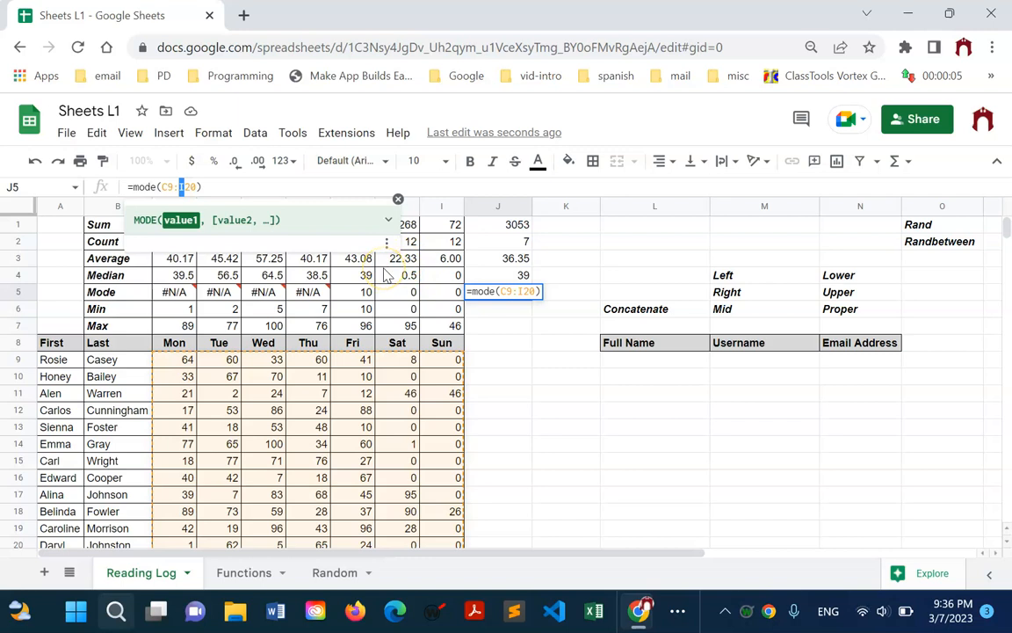
type("G")
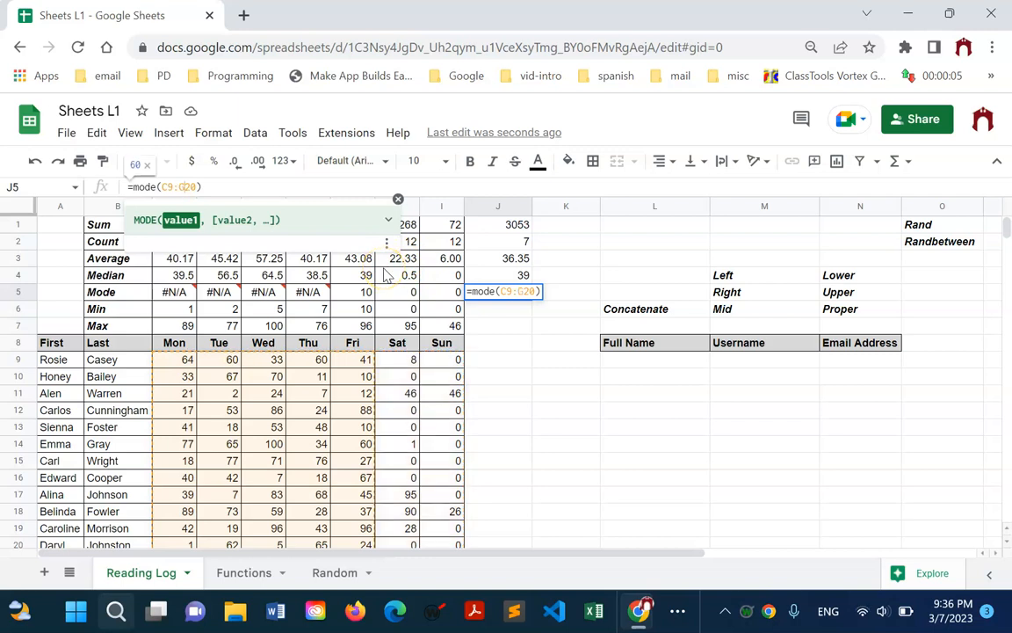
key("BackSpace")
key("BackSpace")
type("100")
key("Return")
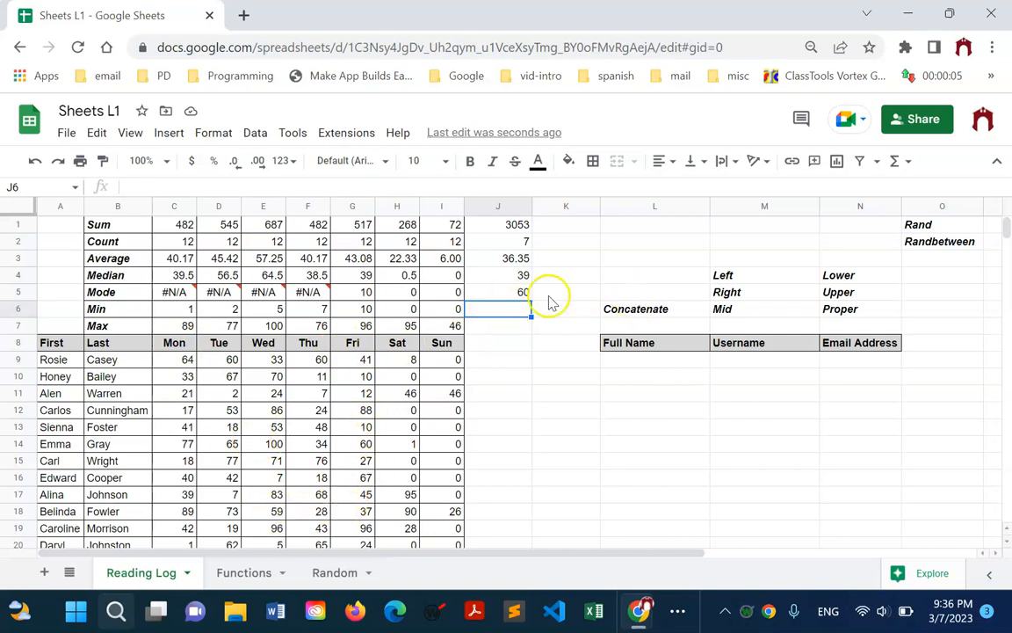
left_click(520, 295)
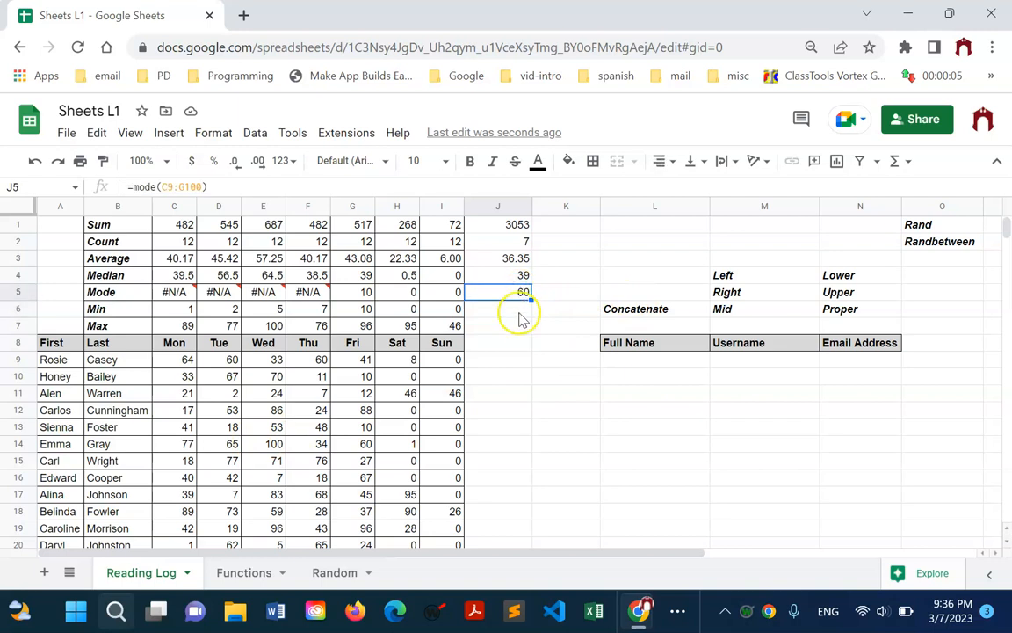
Find the minimum of the weekday entries in J6 with the formula =min(C9:G100).
left_click(516, 312)
type("=min")
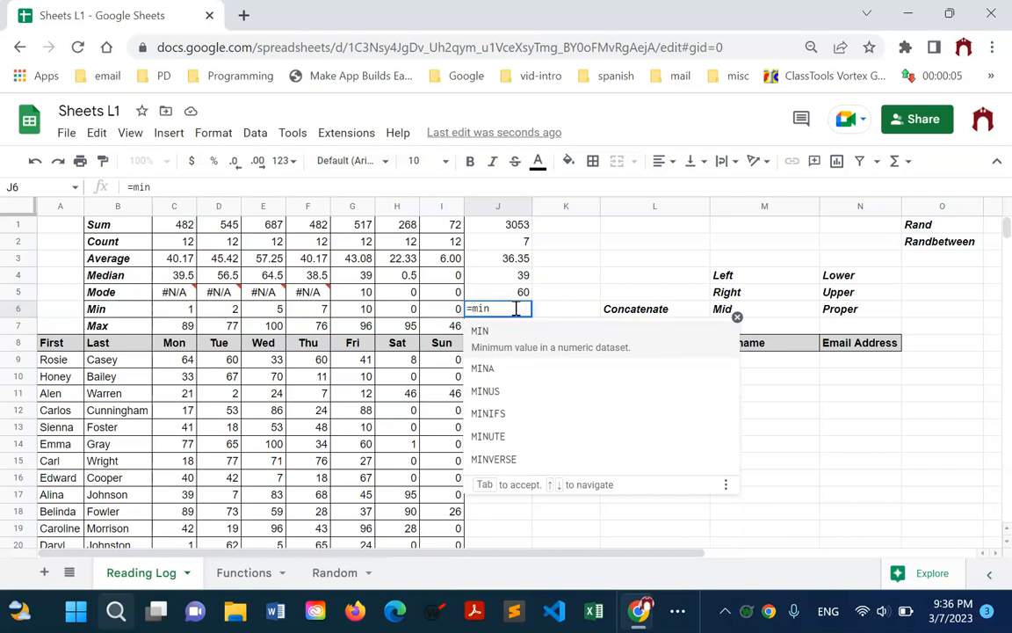
type("(")
left_click_drag(176, 361, 349, 550)
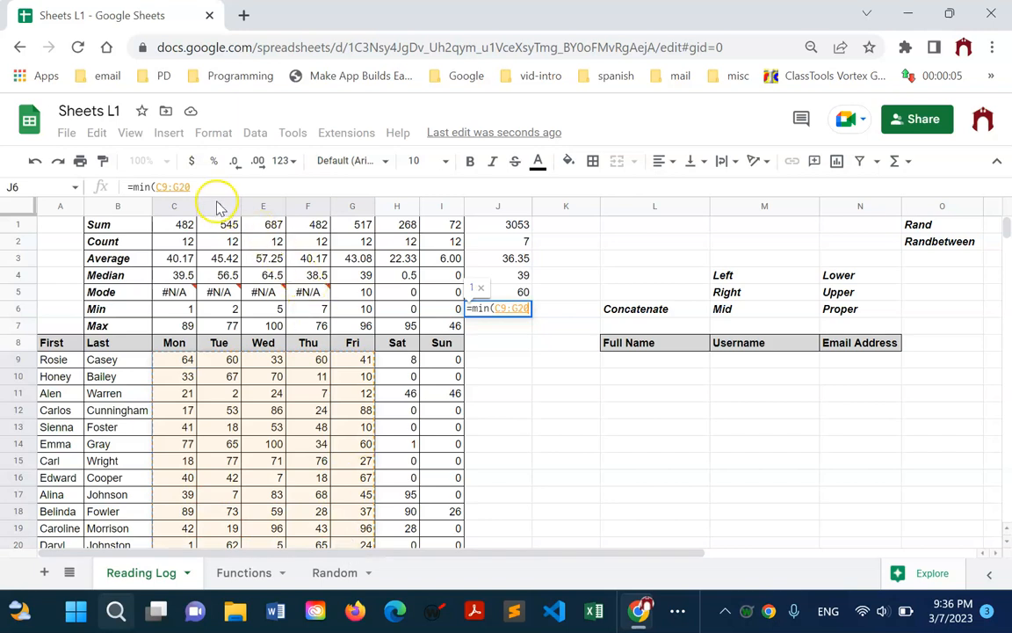
key("BackSpace")
key("BackSpace")
type("100")
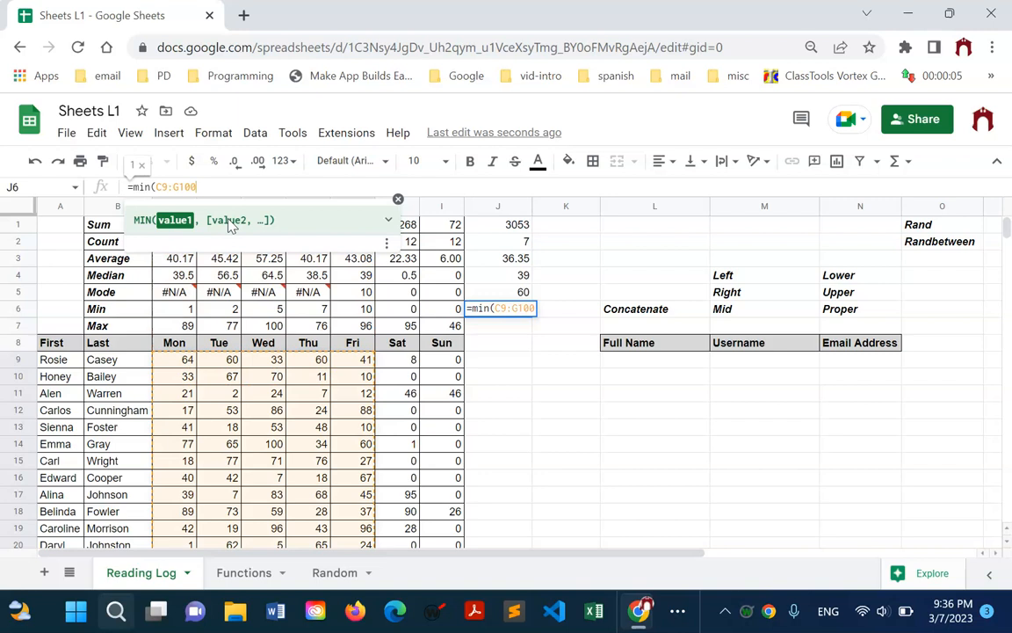
key("Return")
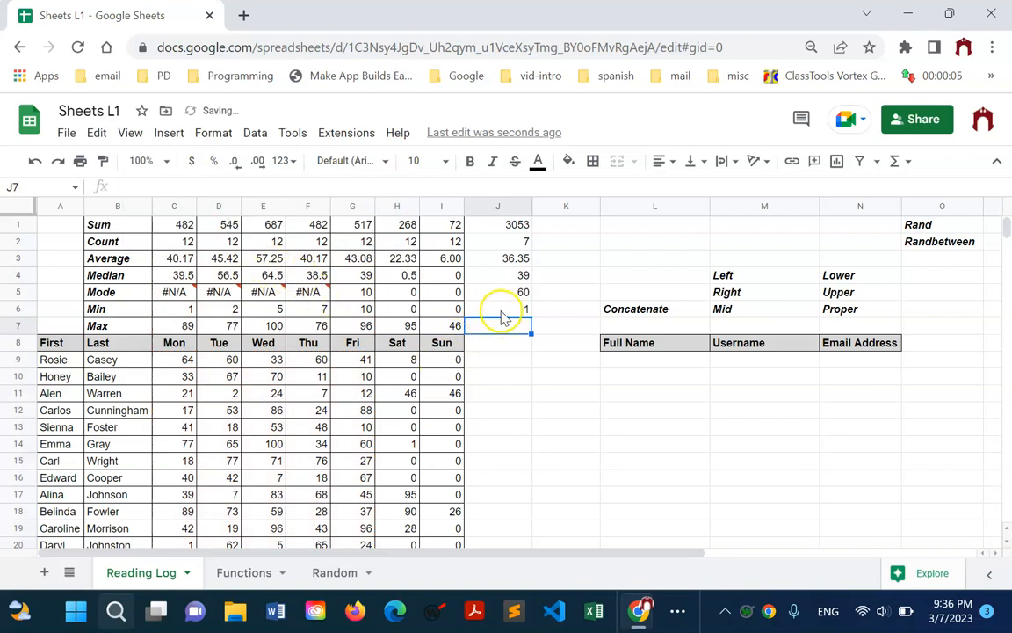
Copy the minimum formula from J6 into J7.
left_click(504, 312)
key("ctrl+c")
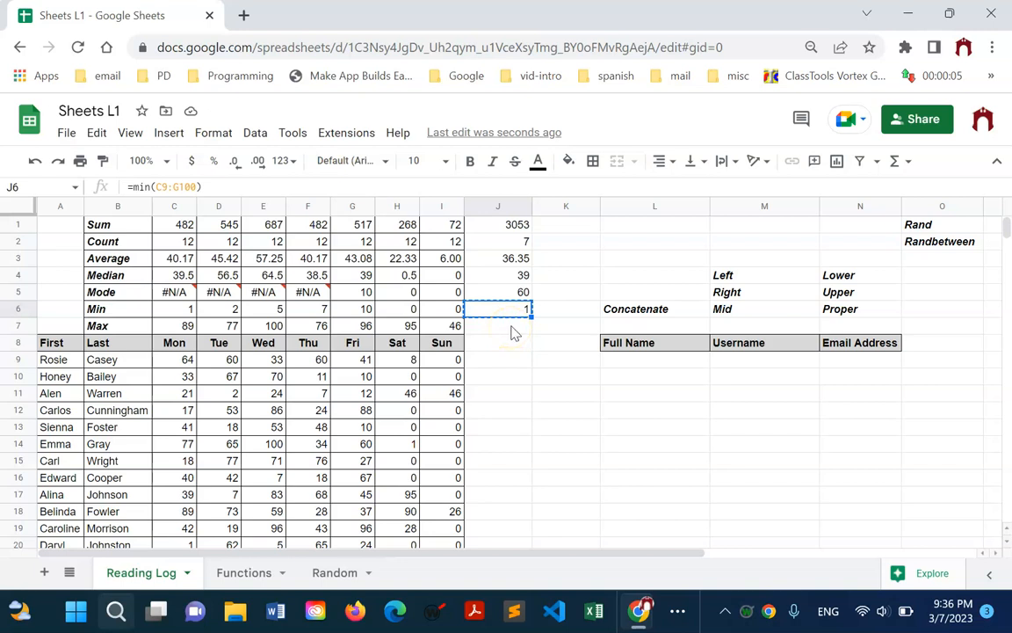
left_click(514, 332)
key("ctrl+v")
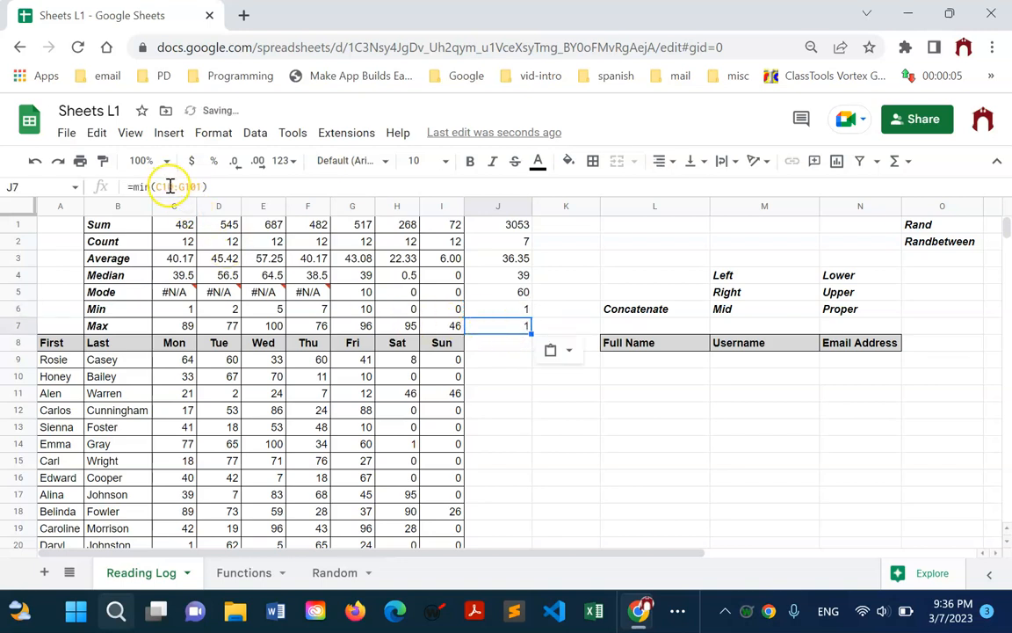
Lock the row references in J6's formula as =min(C$9:G$100) and fill it down into J7.
left_click(517, 310)
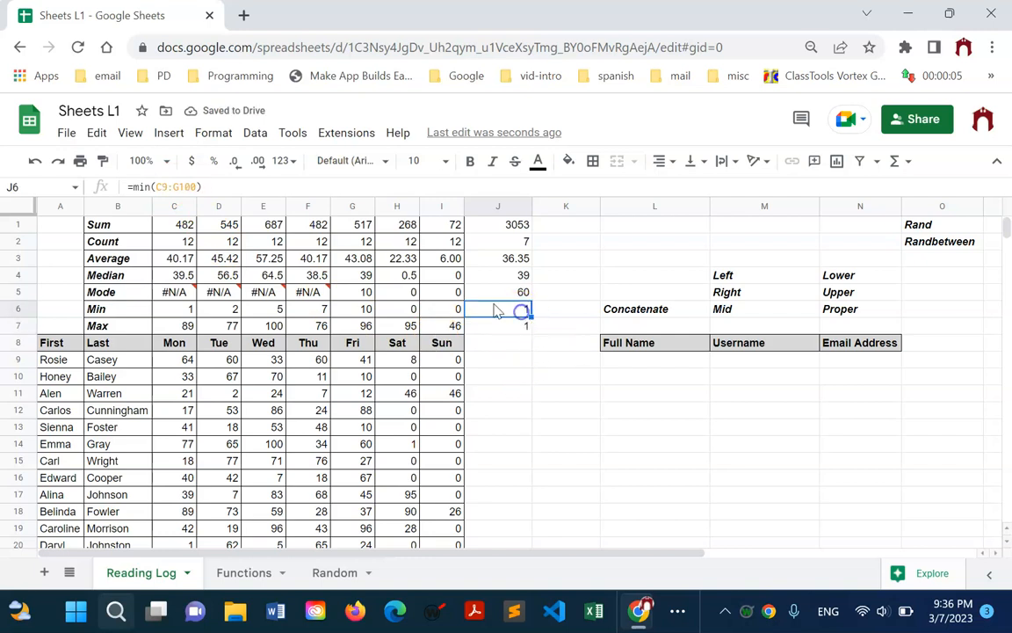
left_click(163, 188)
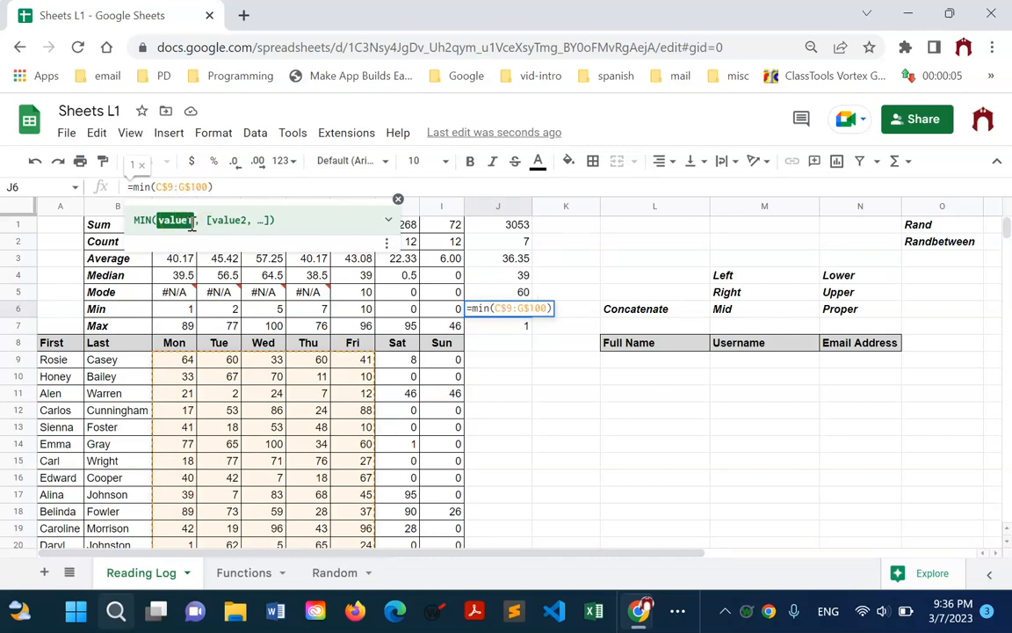
key("Return")
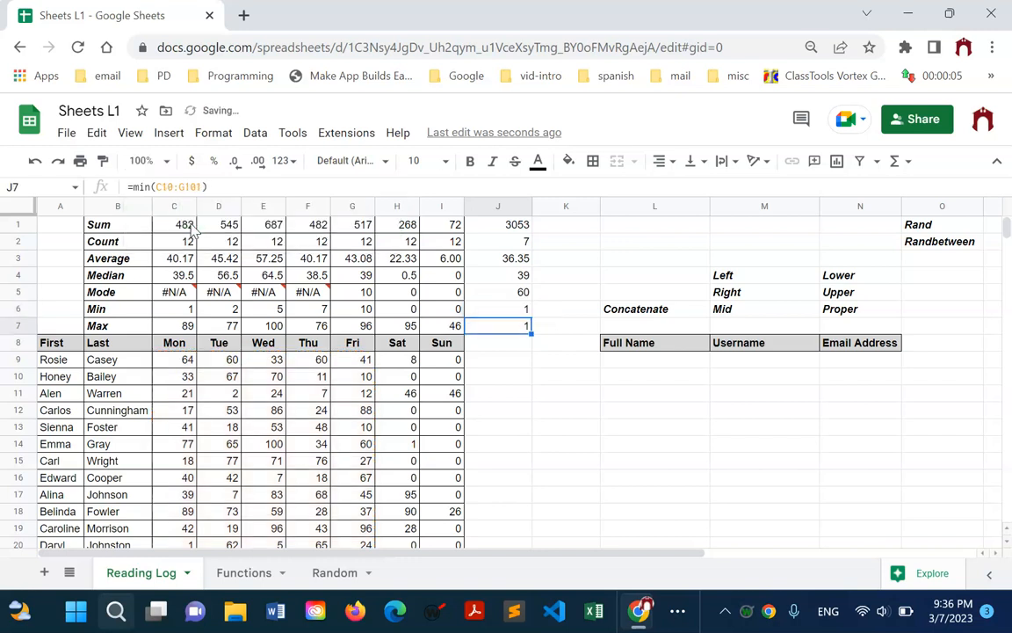
left_click(511, 312)
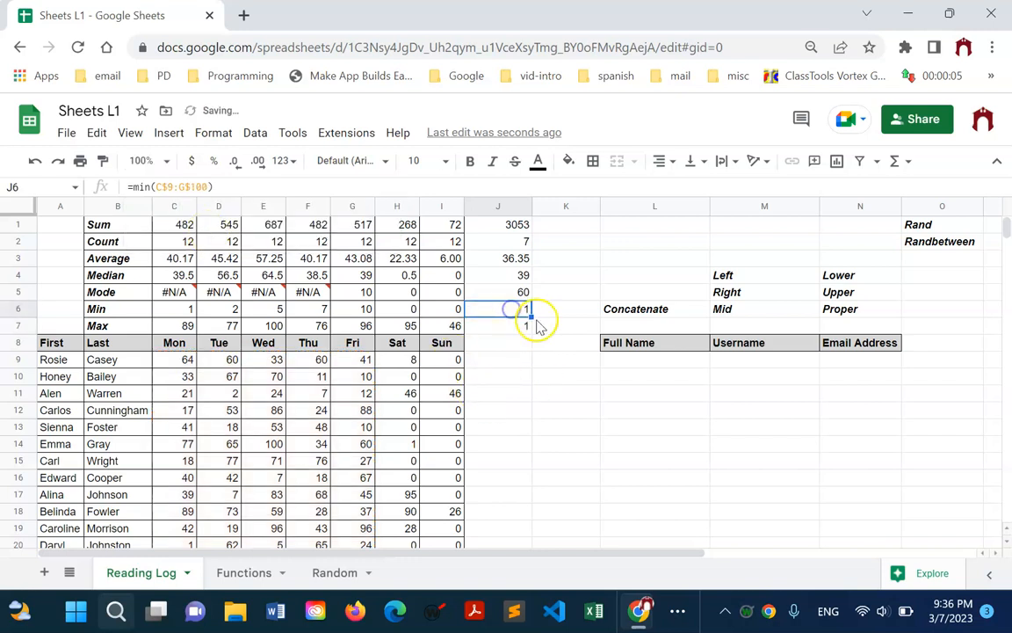
left_click(527, 325, "shift")
left_click(520, 327)
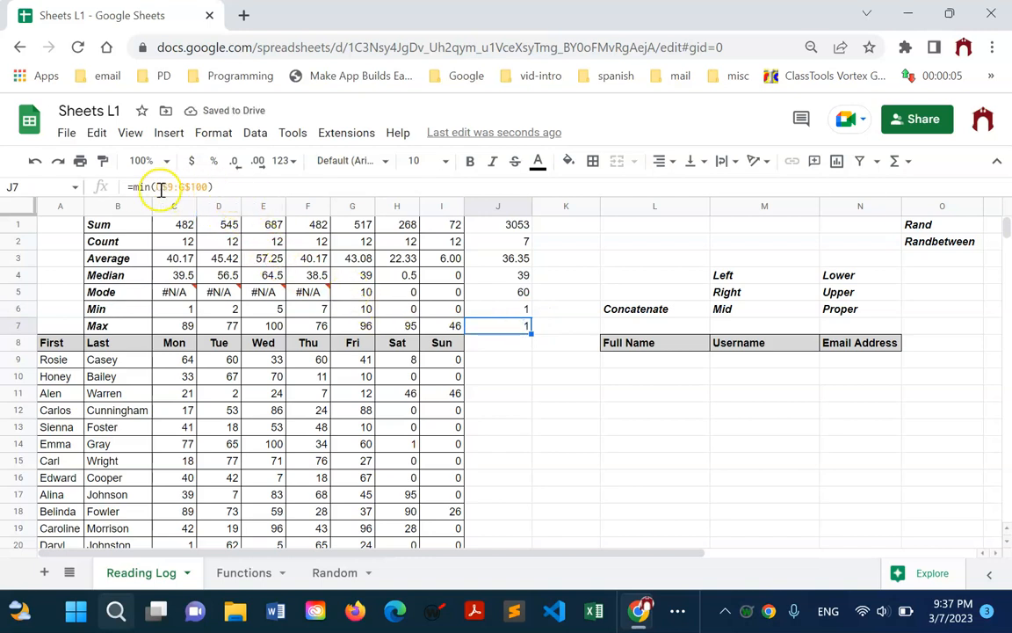
Replace the min function in J7 with MAX, making the formula =MAX(C$9:G$100).
left_click(147, 187)
key("BackSpace")
key("BackSpace")
type("a")
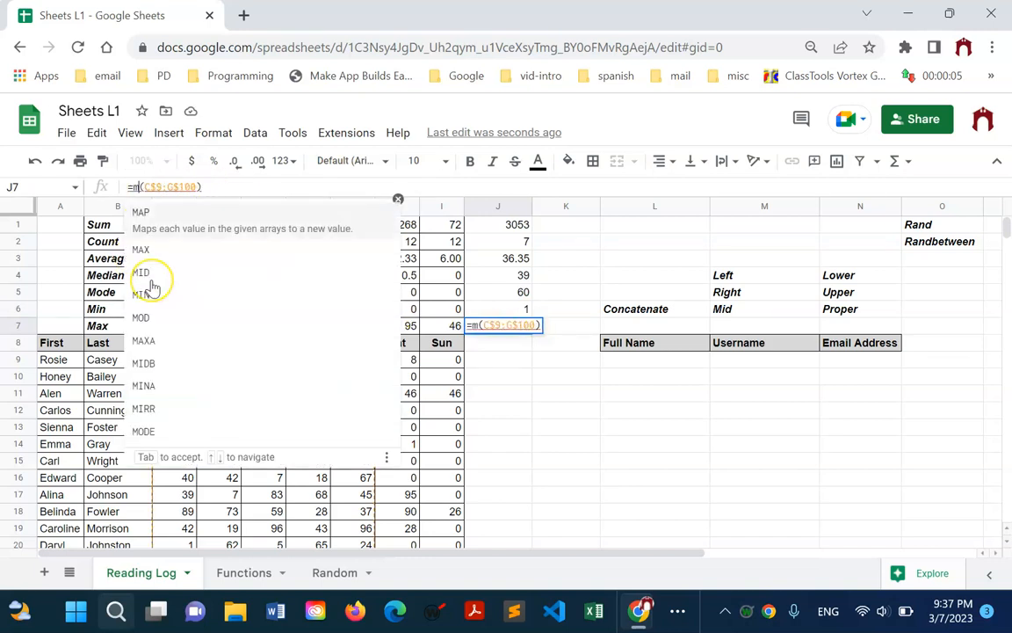
type("x")
key("Tab")
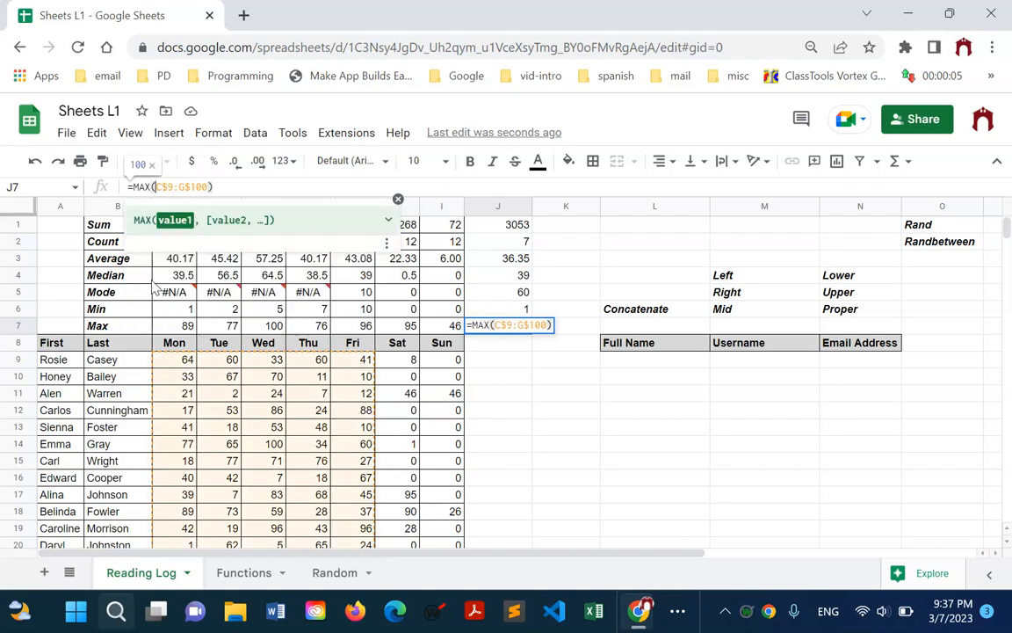
key("Return")
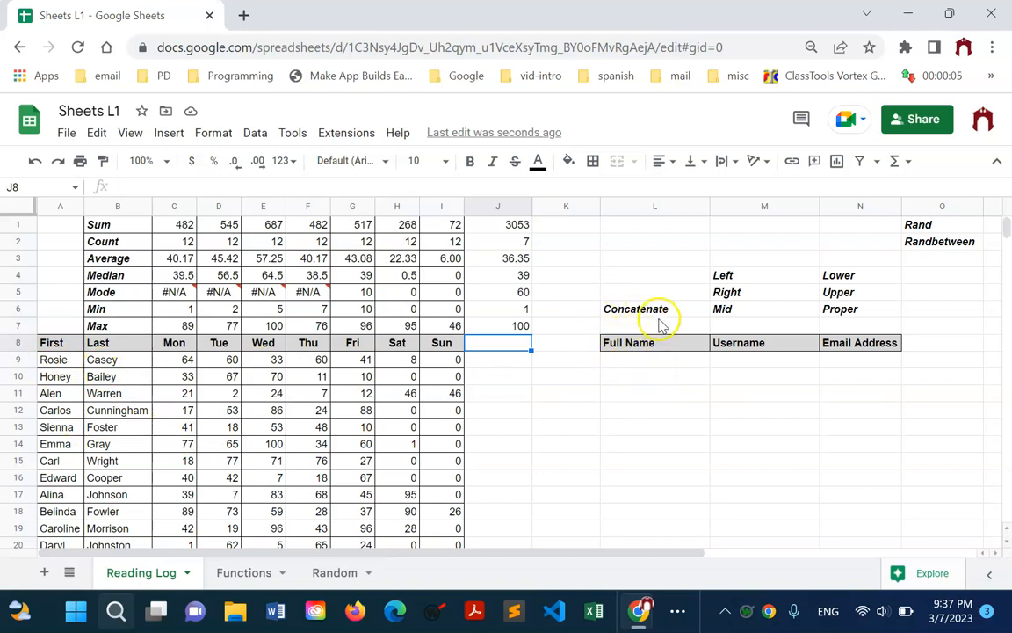
Join the first and last name in L9 with the formula =CONCATENATE(A9,B9).
left_click(651, 364)
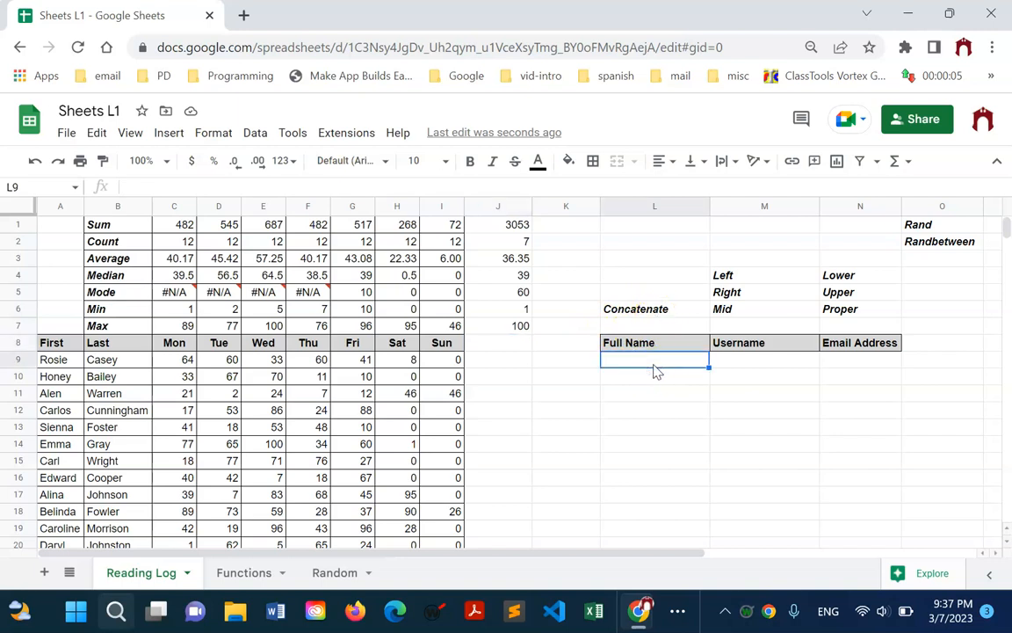
type("=con")
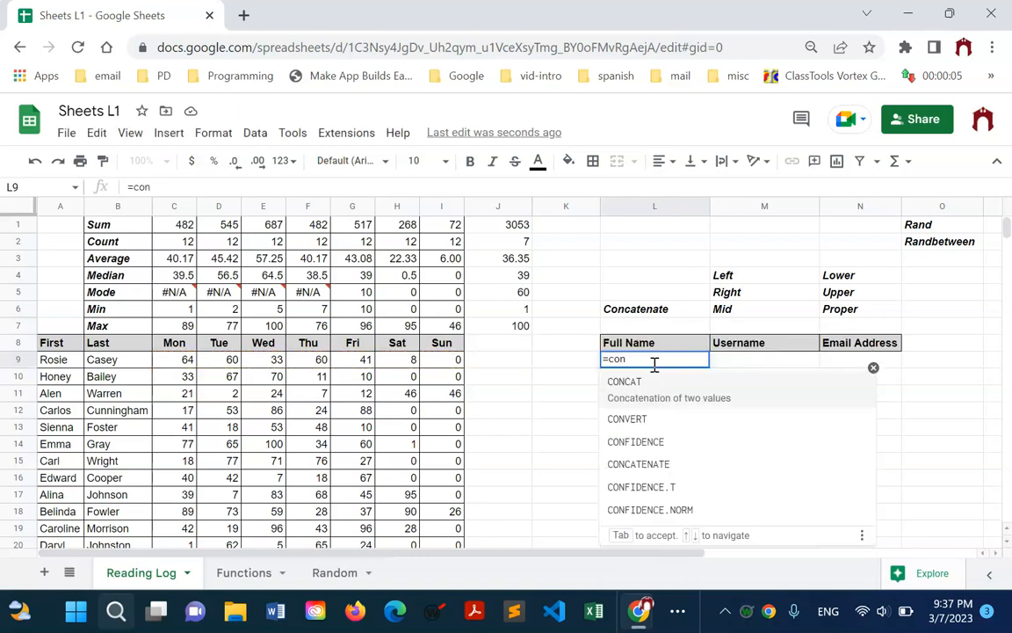
type("cat")
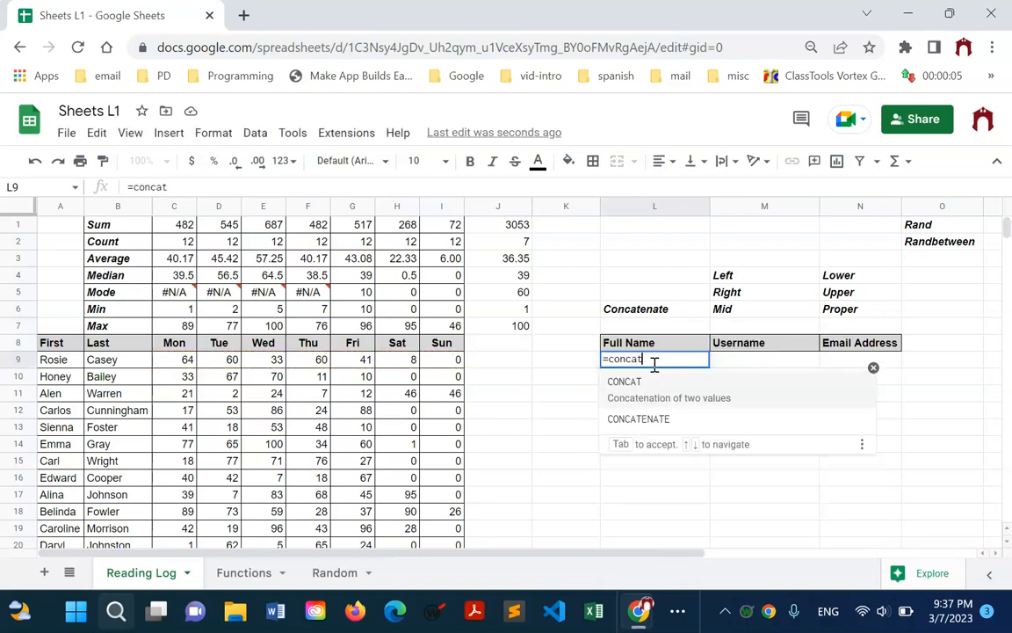
left_click(657, 413)
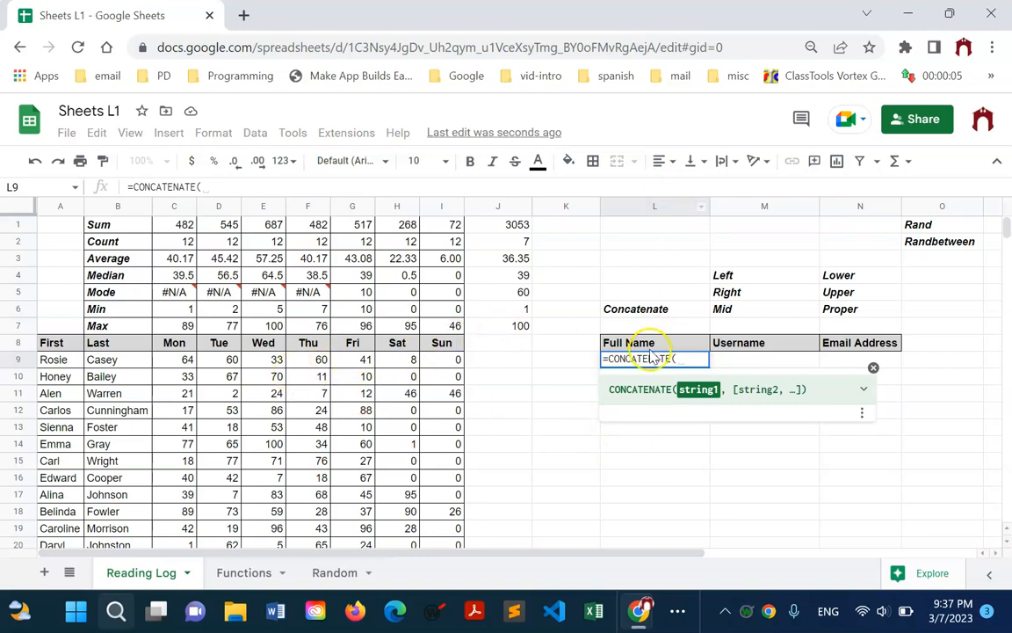
left_click(53, 361)
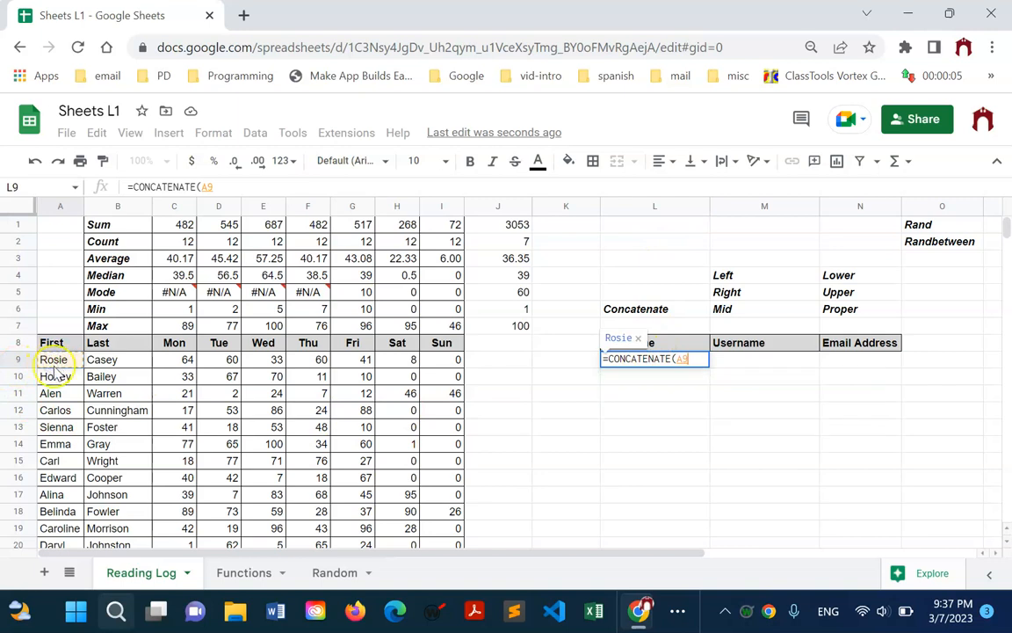
type("&")
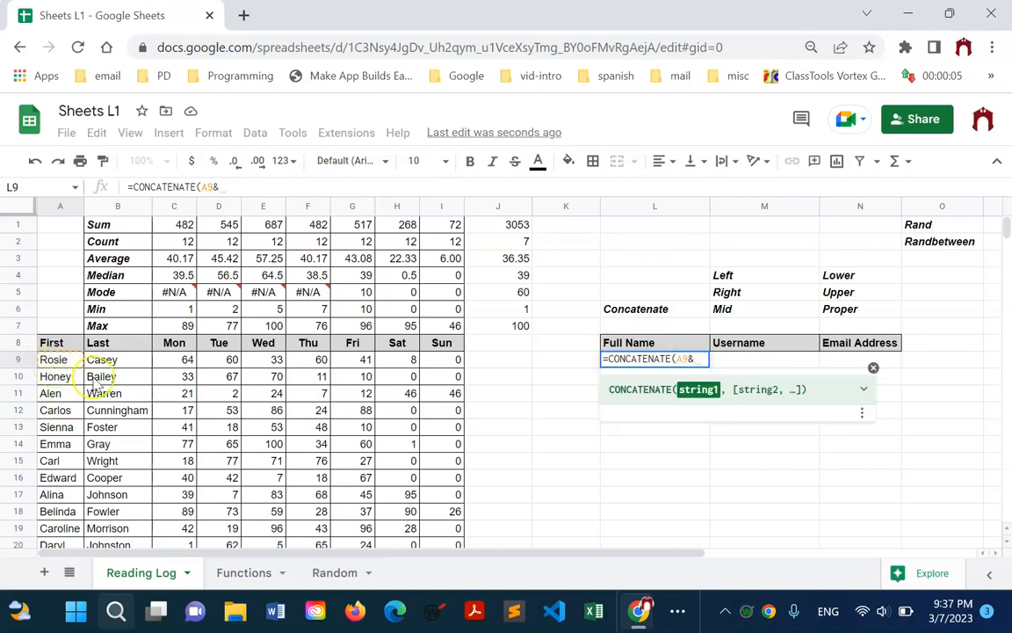
key("BackSpace")
type(",")
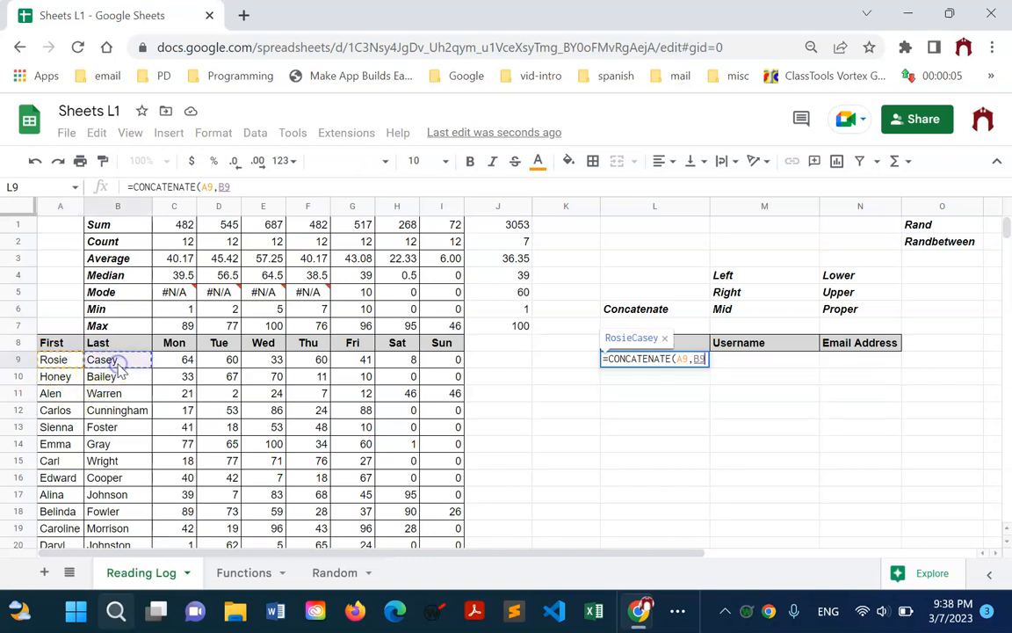
key("Return")
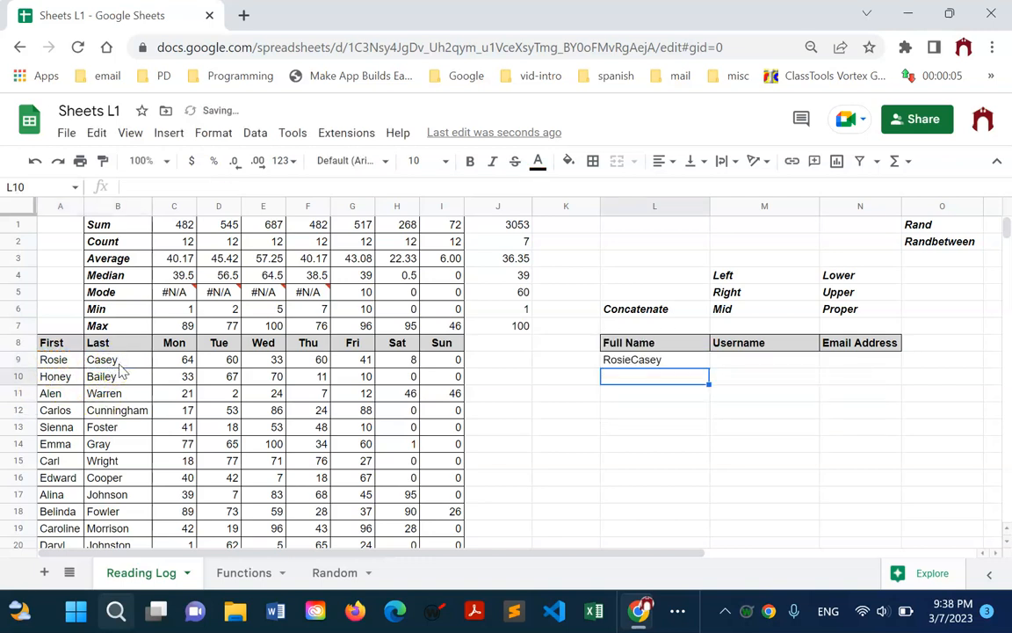
Insert a space between the two names in L9, making the formula =CONCATENATE(A9," ",B9).
left_click(657, 360)
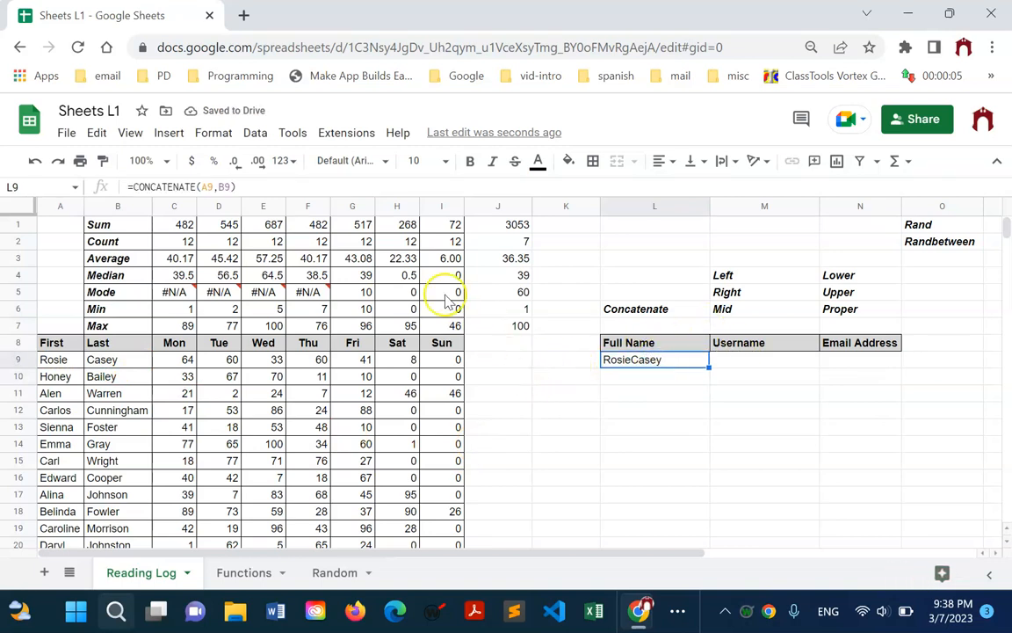
left_click(222, 187)
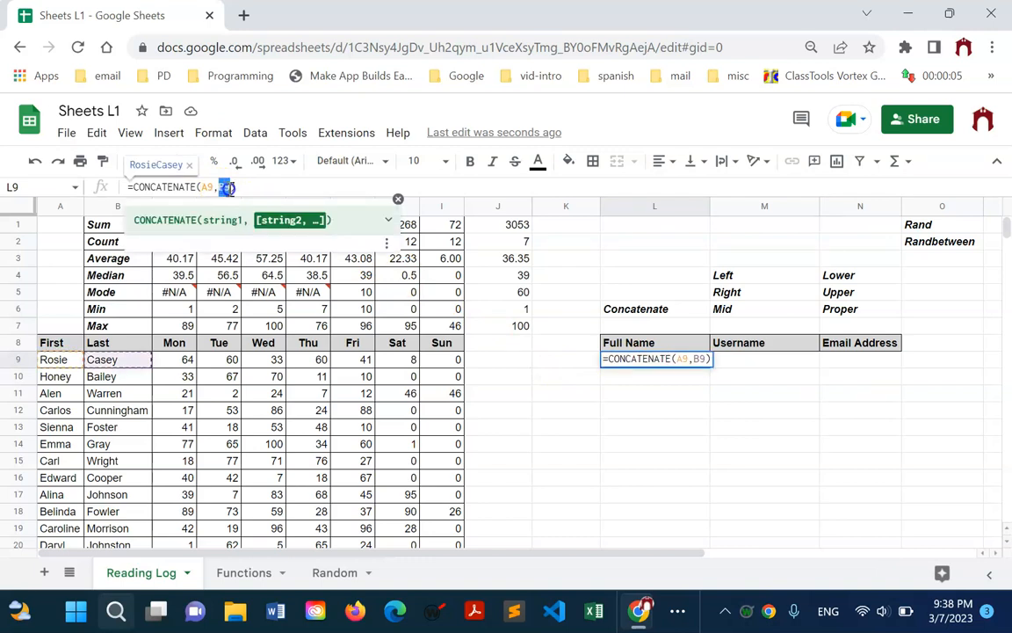
double_click(225, 187)
type("\" ")
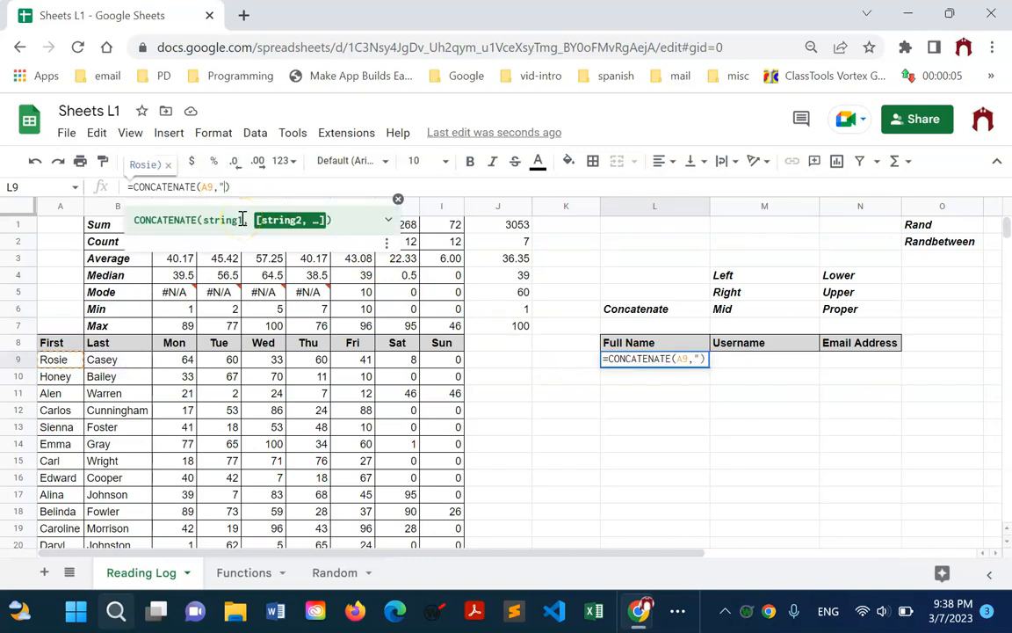
type("\"")
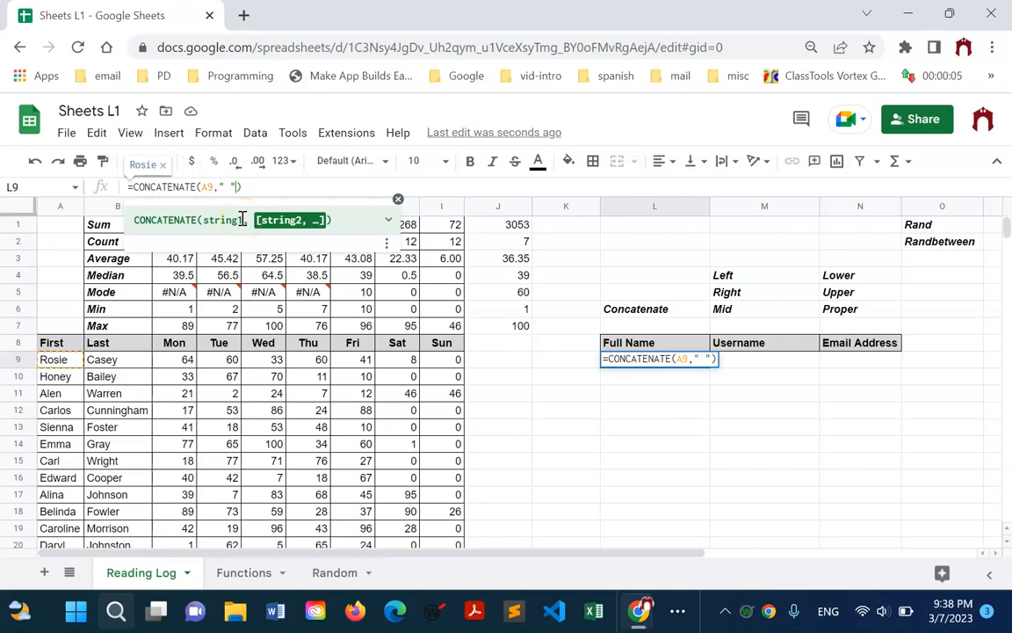
type(",")
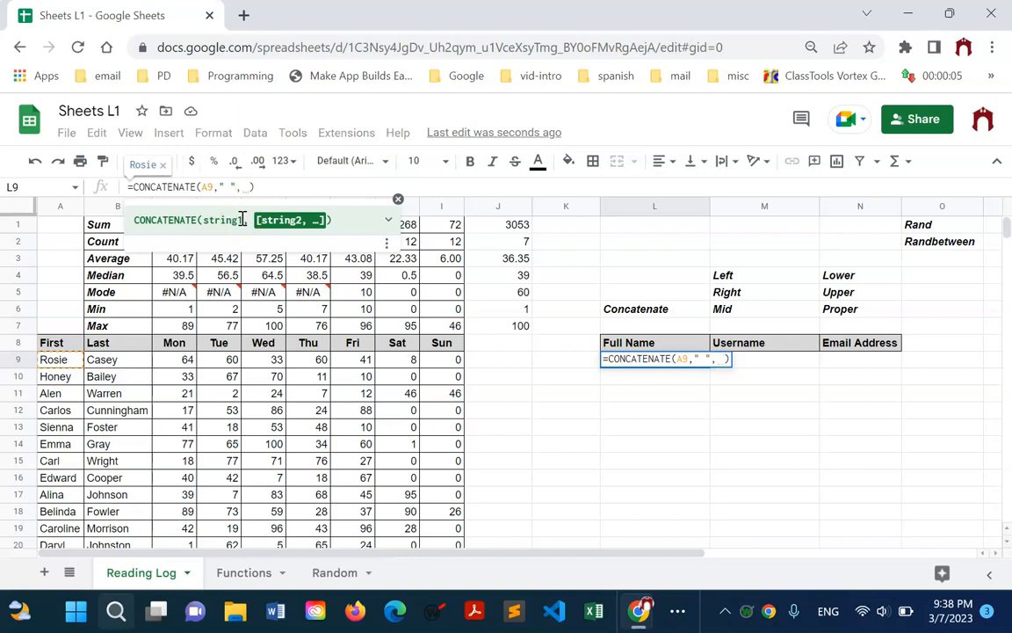
left_click(124, 362)
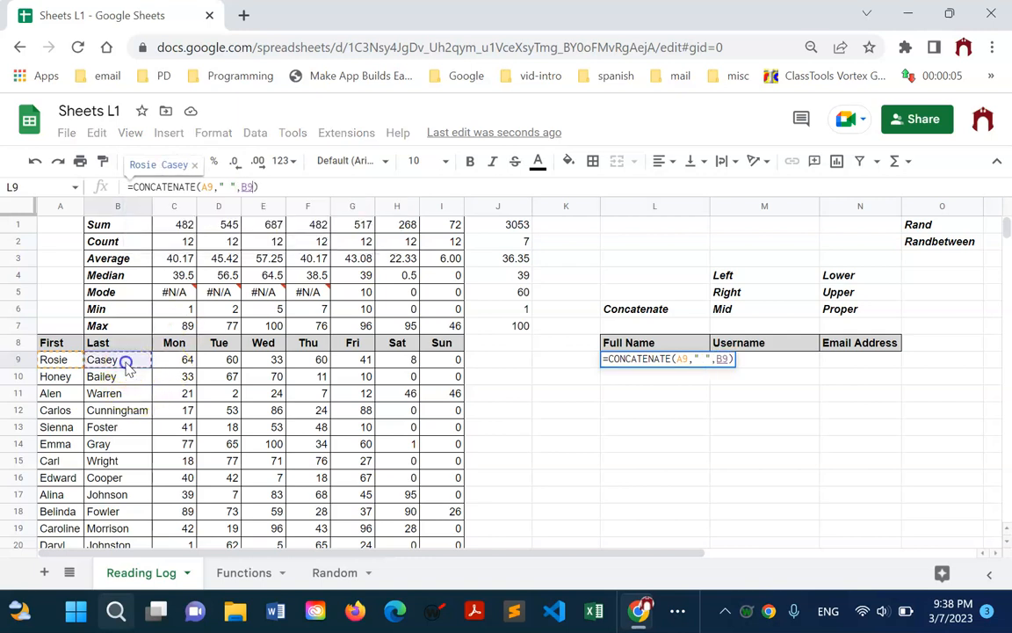
key("Return")
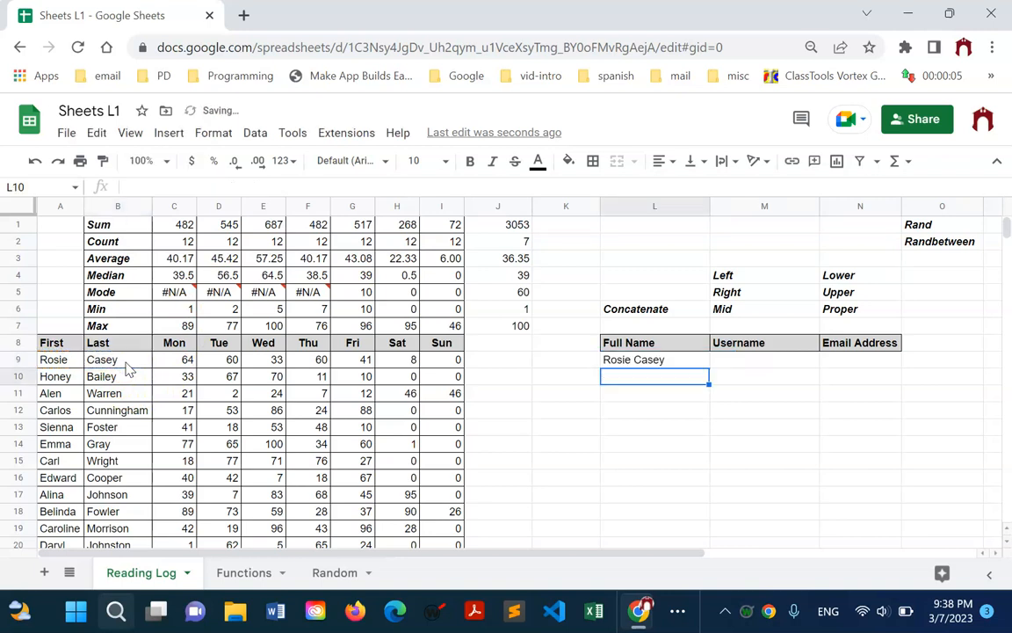
Fill the full name formula from L9 down through L20.
left_click(682, 422)
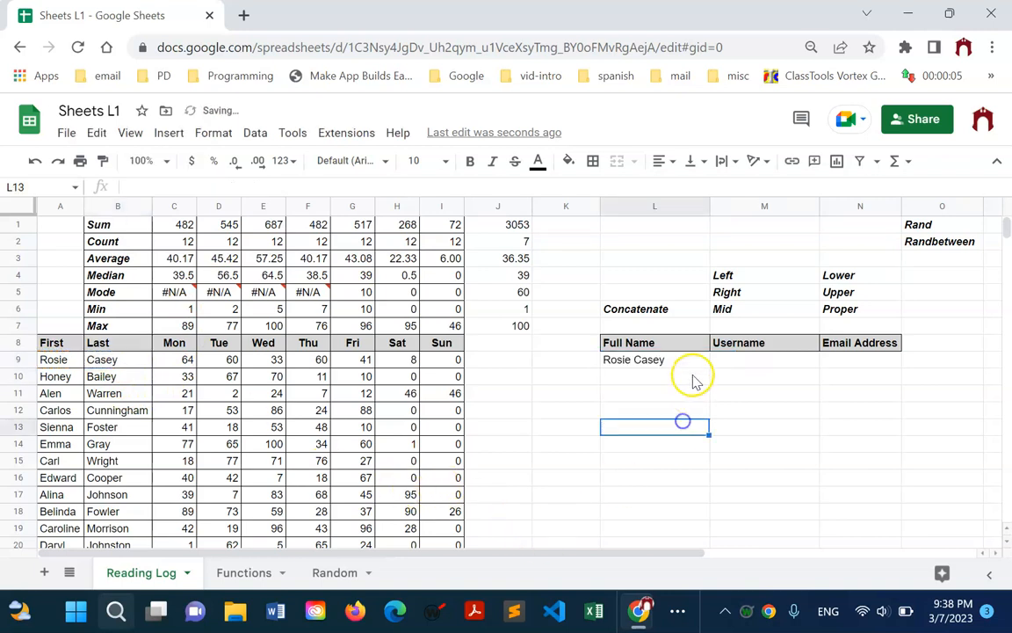
left_click(694, 363)
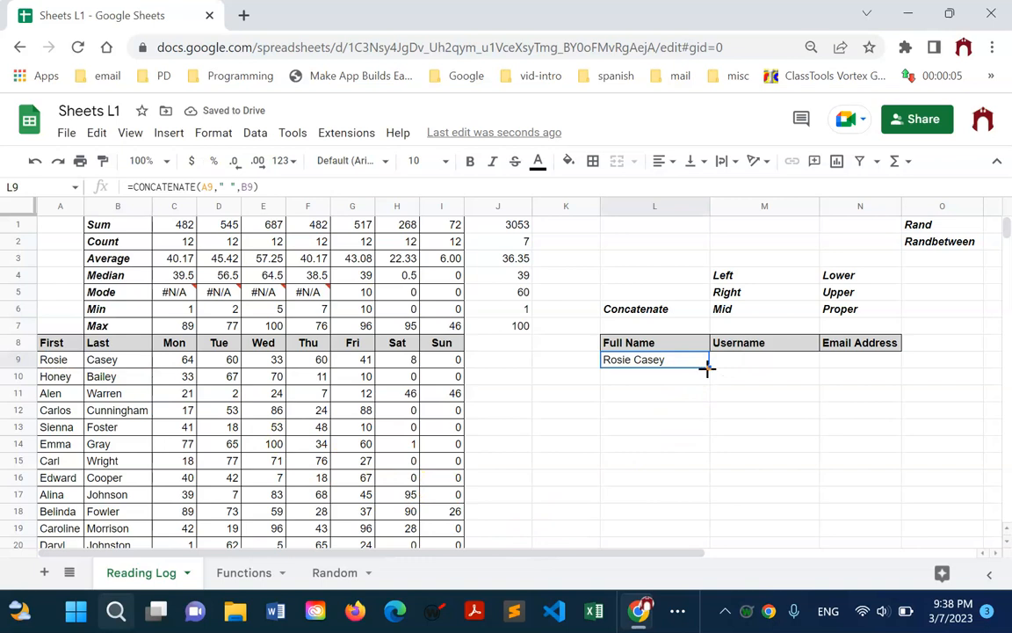
left_click_drag(708, 368, 677, 385)
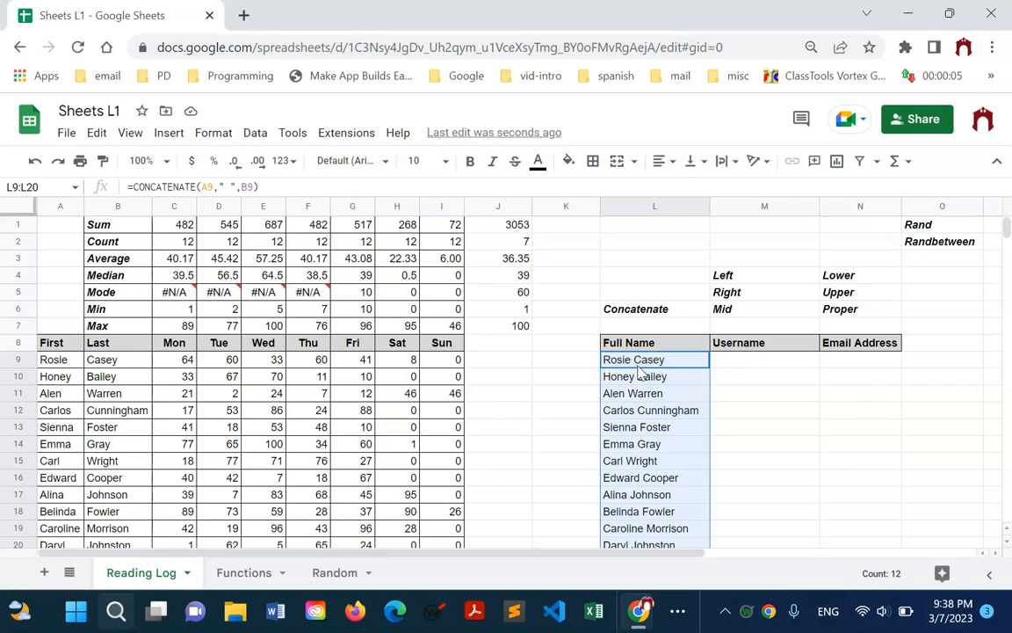
left_click(747, 397)
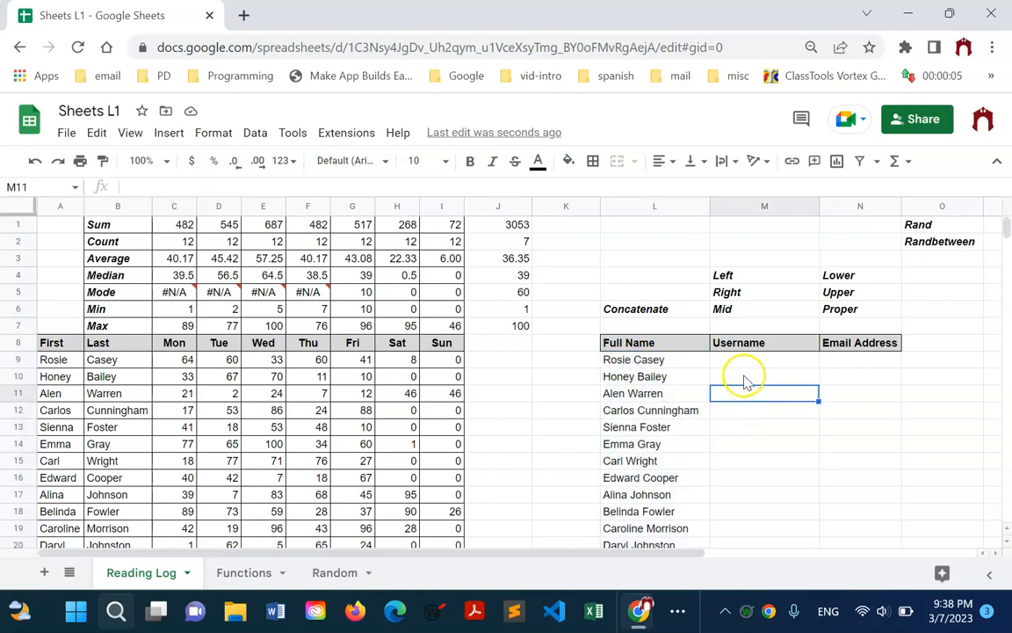
Extract the first letter of the first name into M9 with the formula =left(A9,1).
left_click(747, 363)
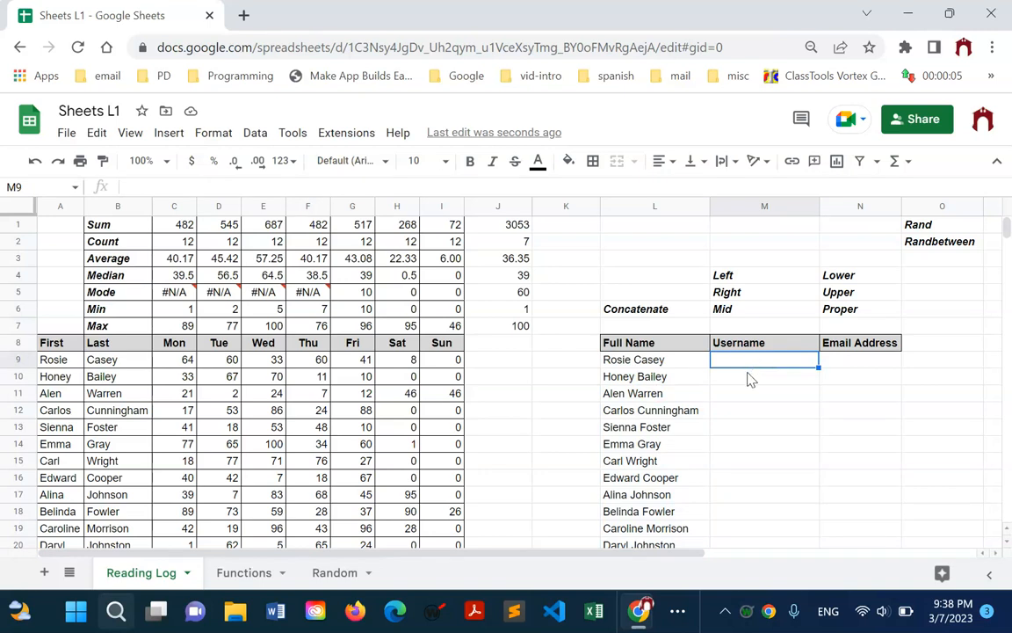
type("=left")
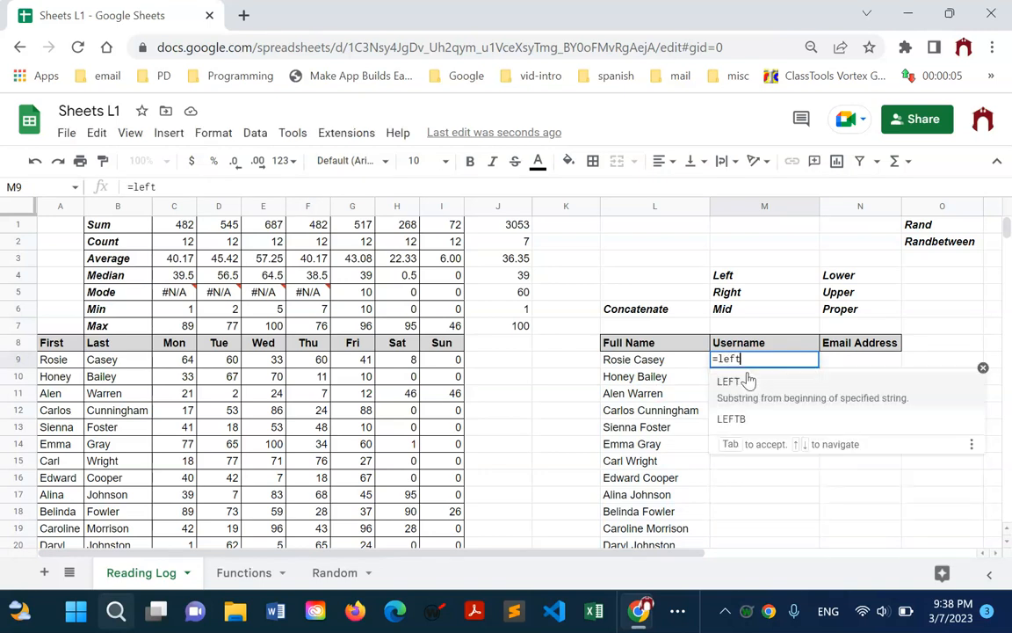
type("(")
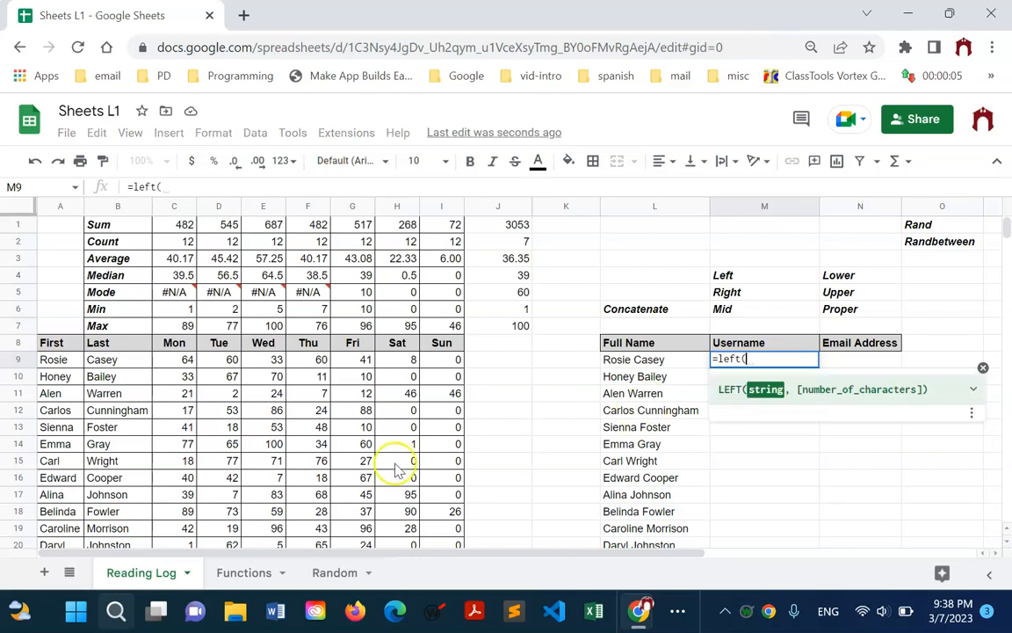
left_click(54, 359)
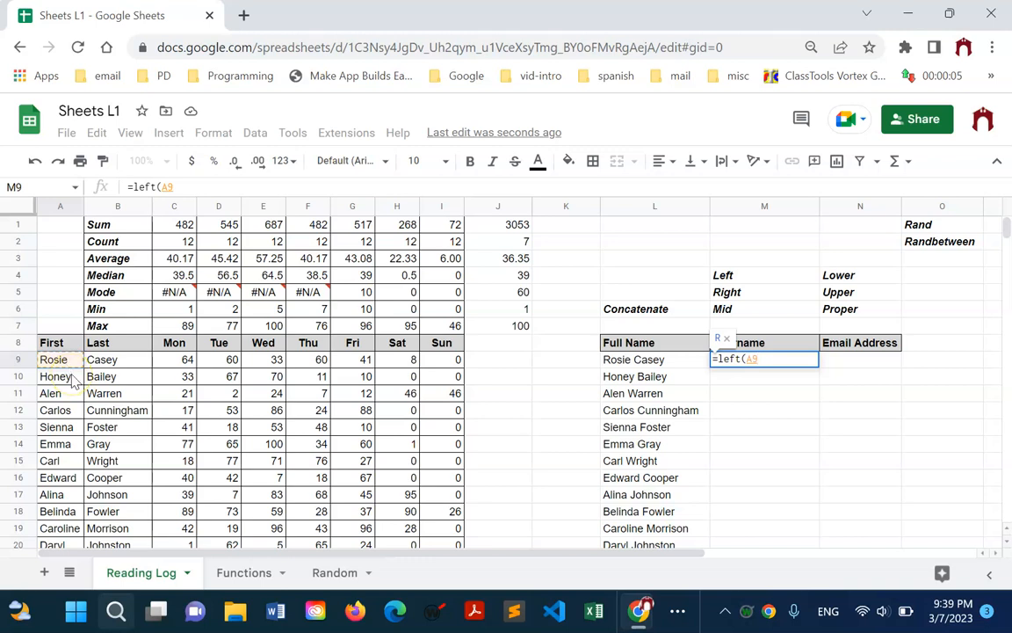
type(",")
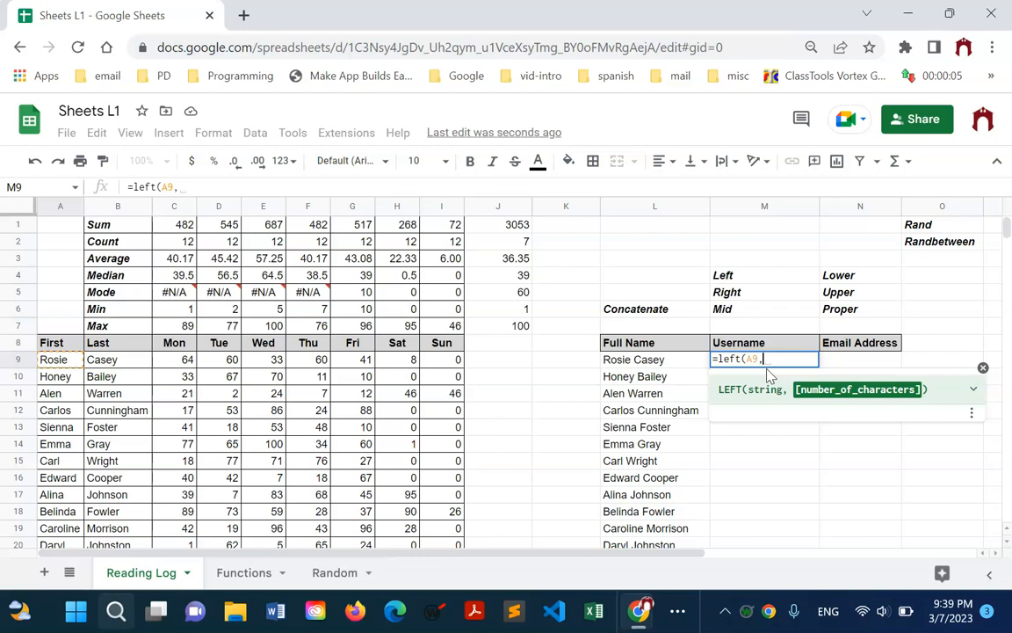
type("1")
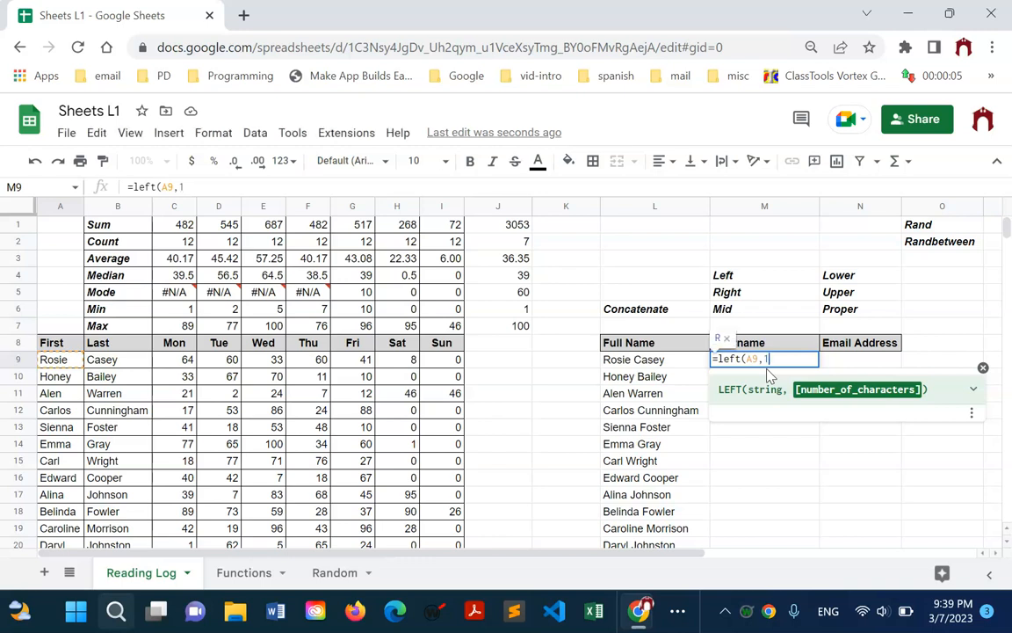
type(")")
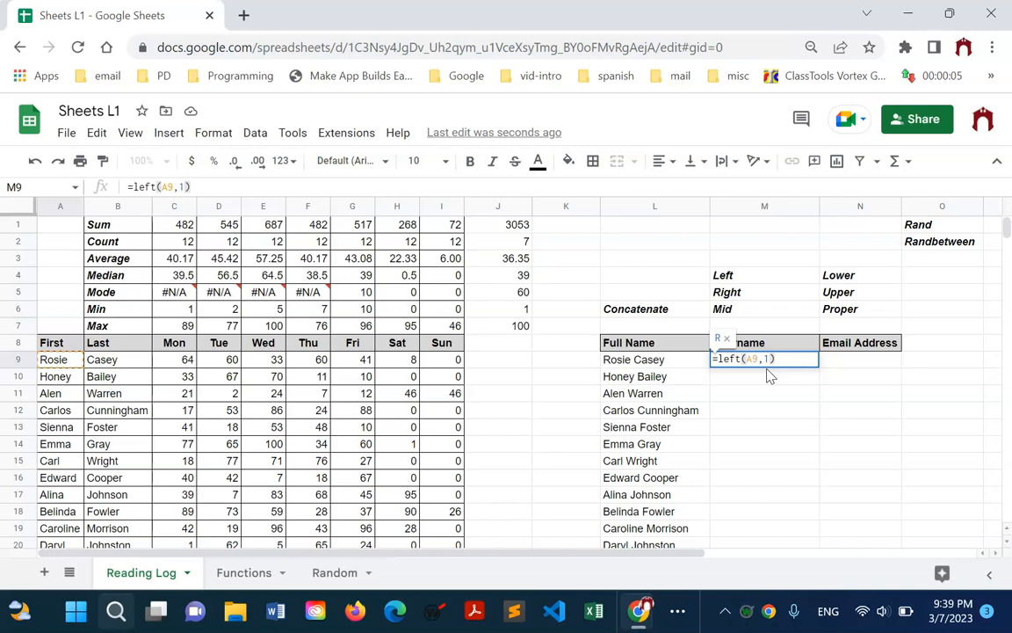
key("Return")
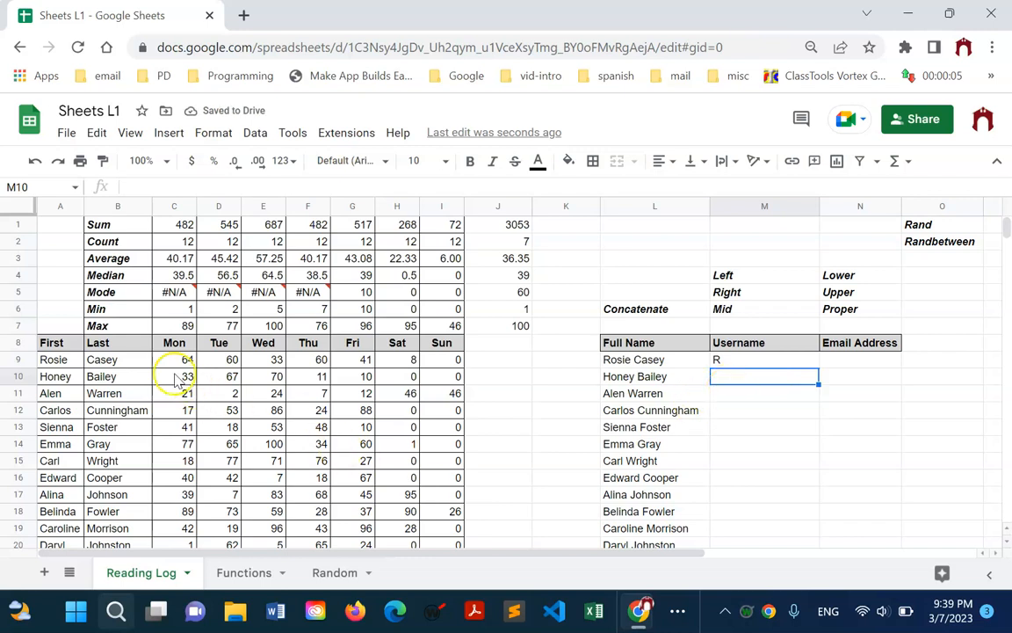
Reference the username in the Email Address cell N9 with the formula =M9.
left_click(756, 357)
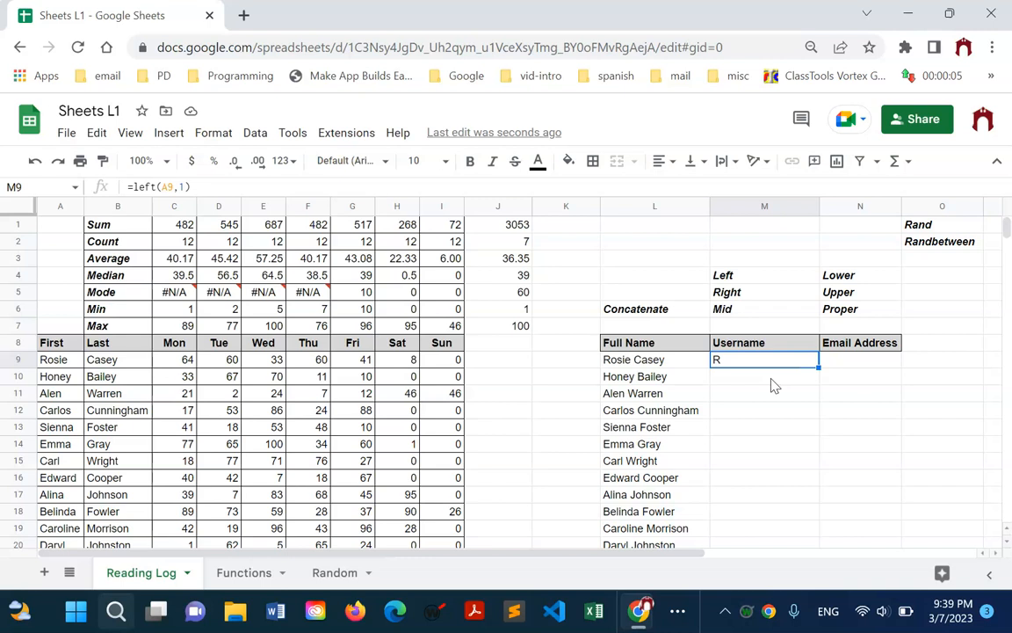
left_click(752, 366)
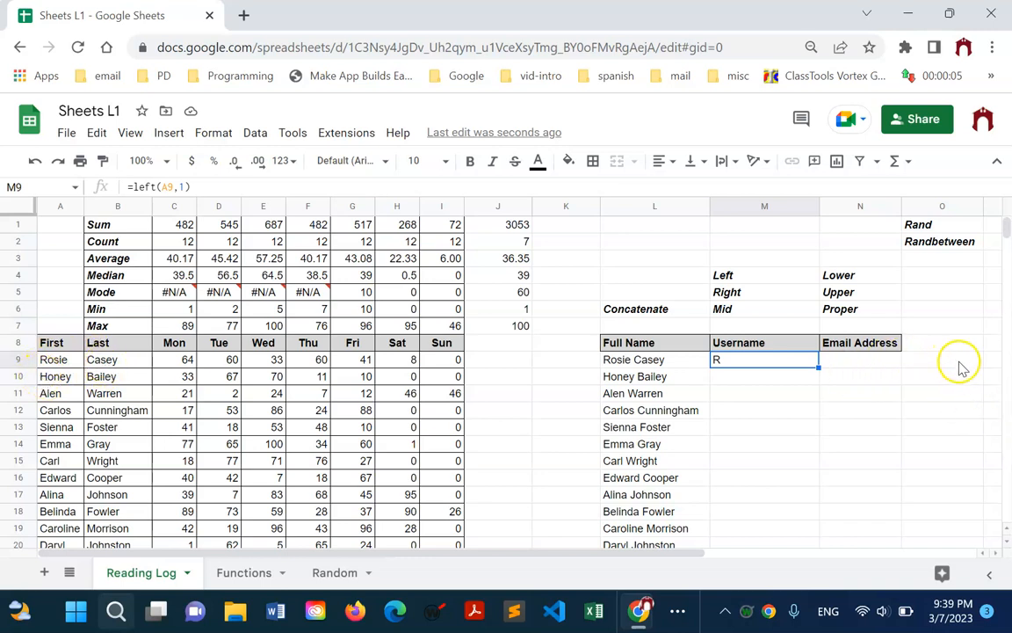
left_click(869, 365)
type("=")
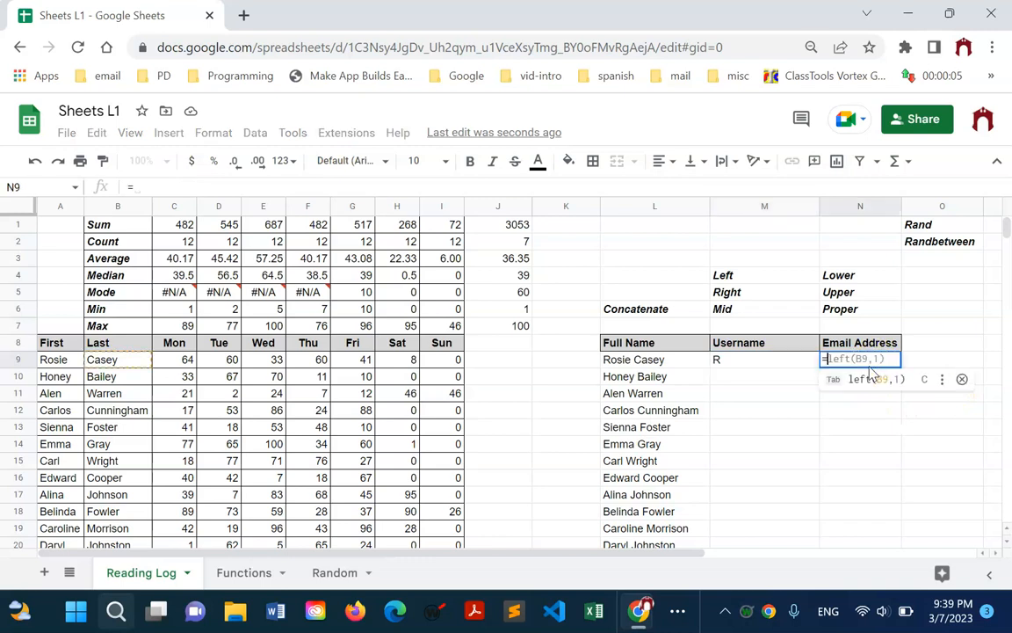
left_click(743, 365)
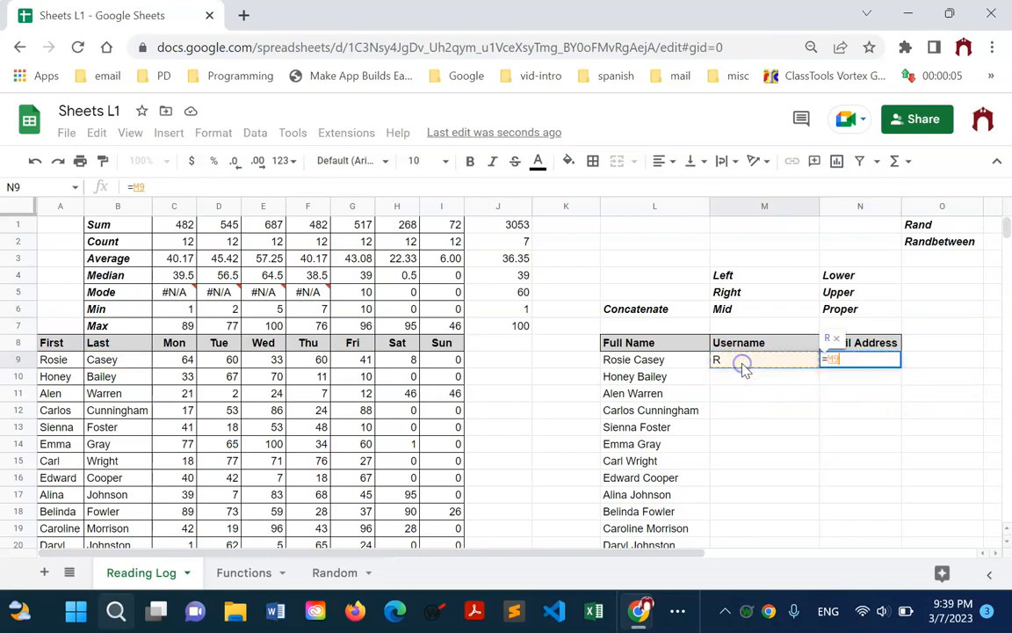
left_click(855, 361)
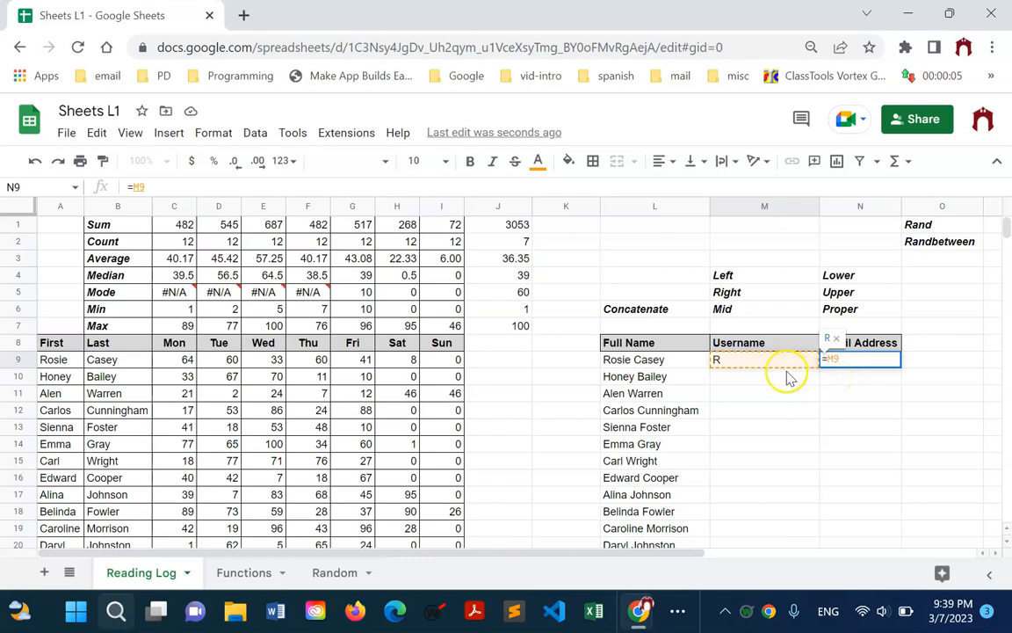
key("Return")
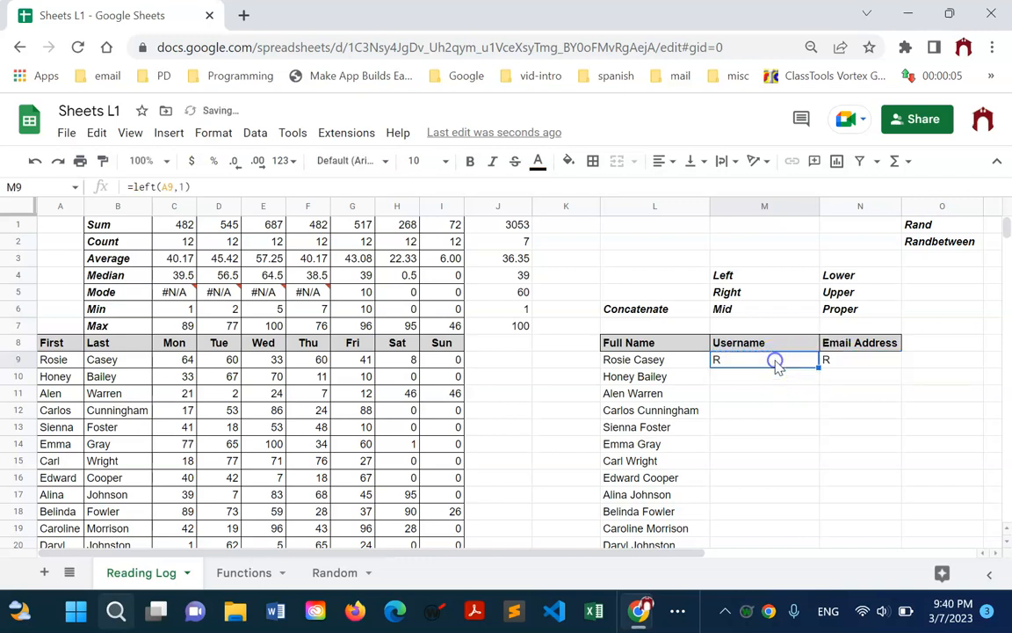
Append the last name to the Email Address formula in N9, making it =M9&B9.
left_click(847, 359)
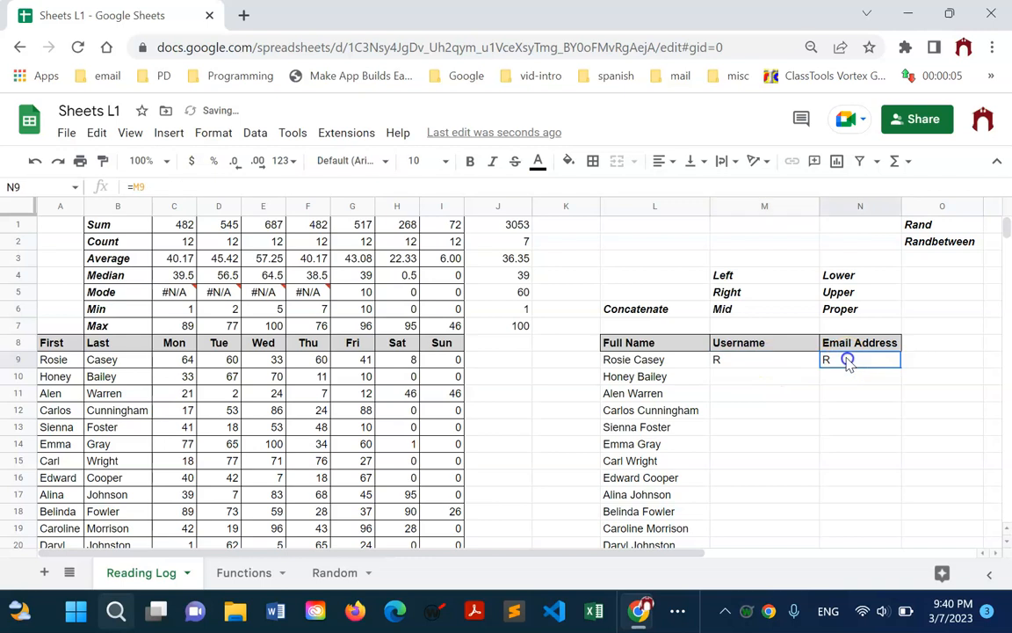
left_click(167, 182)
type("&")
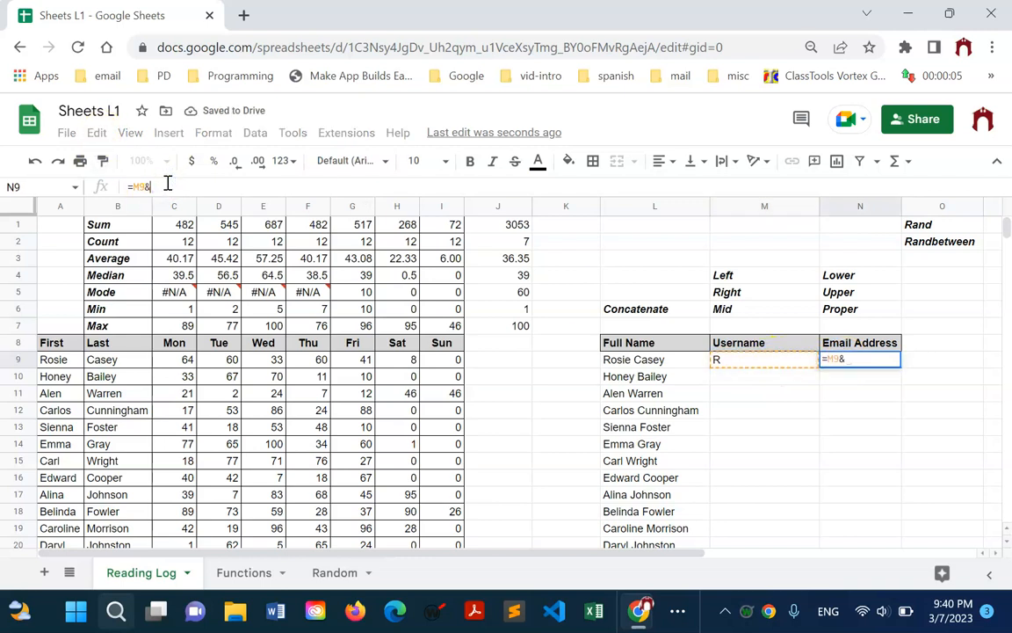
left_click(125, 362)
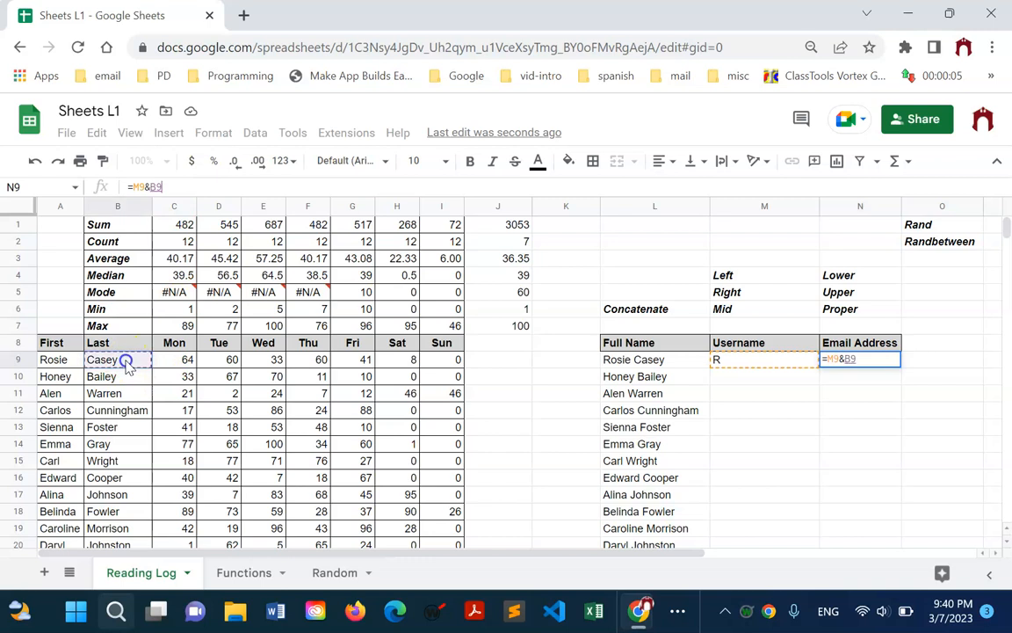
key("Return")
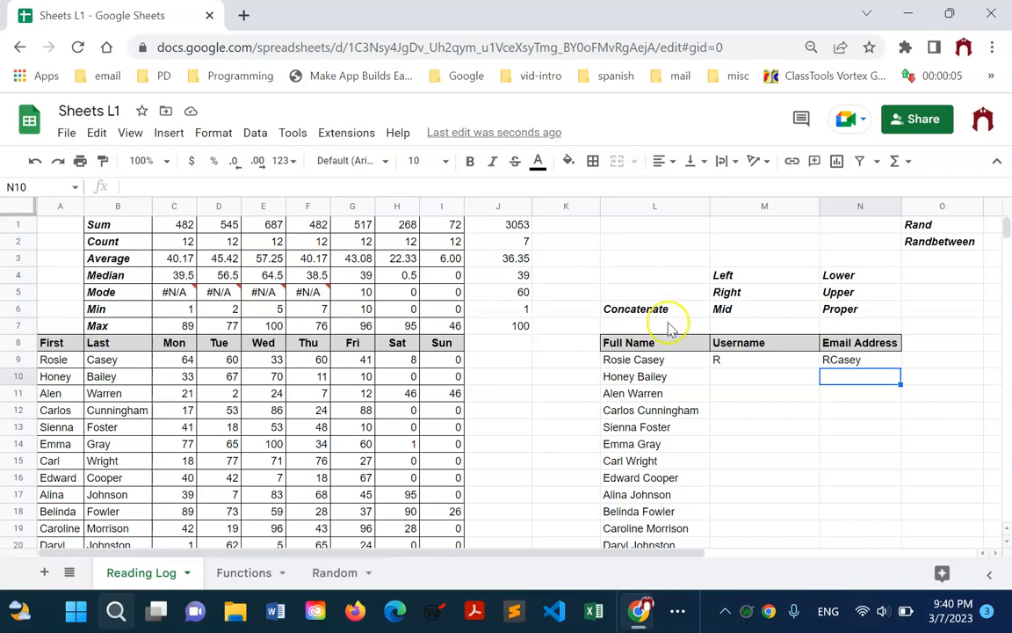
Insert a space between the two parts in N9, making the formula =M9&" "&B9.
left_click(867, 359)
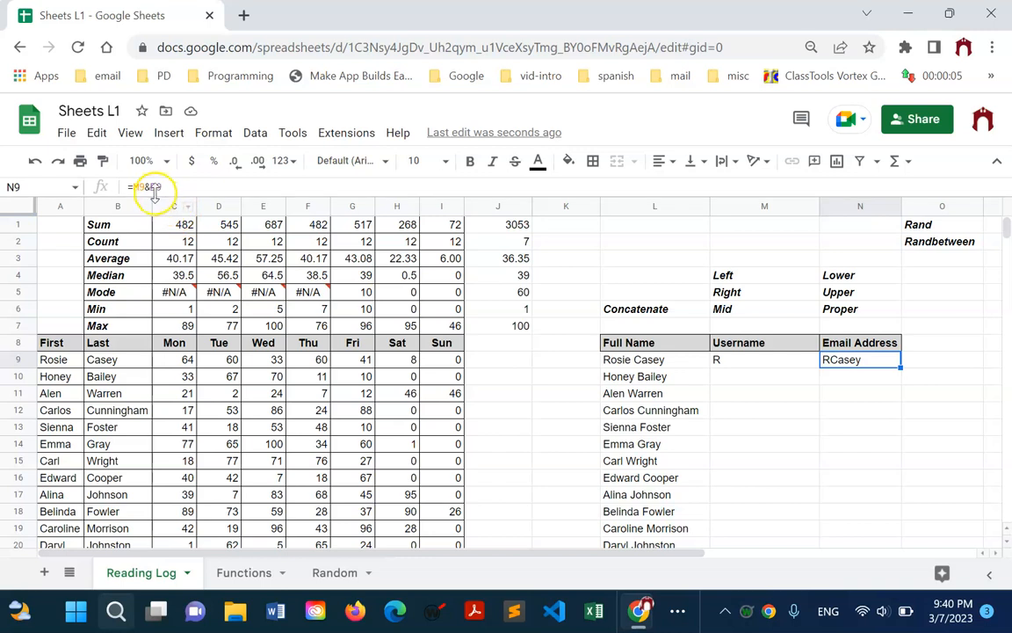
left_click(152, 186)
type("\" \"")
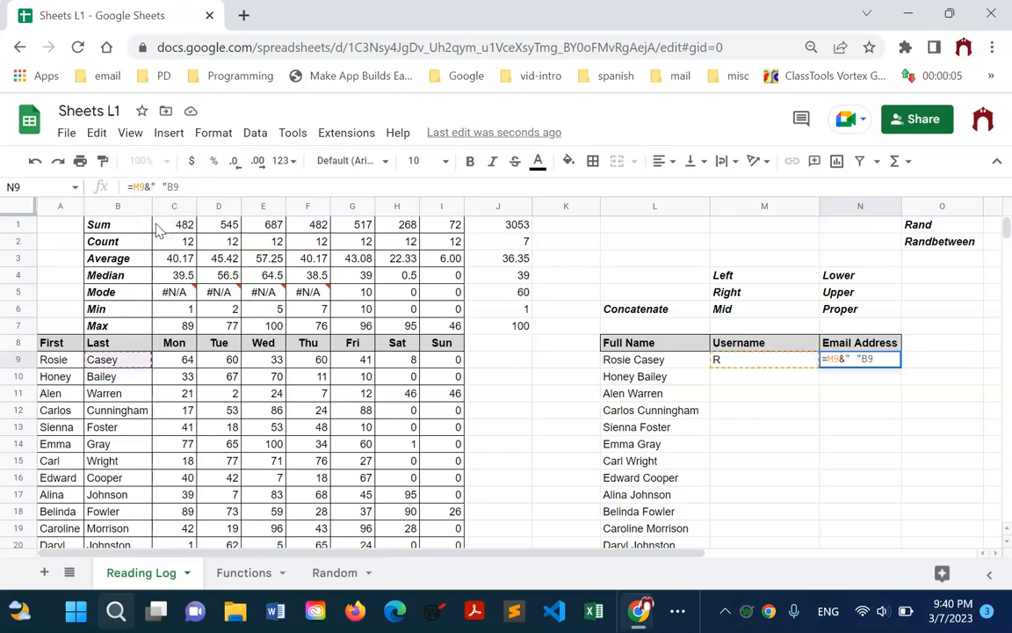
type("&")
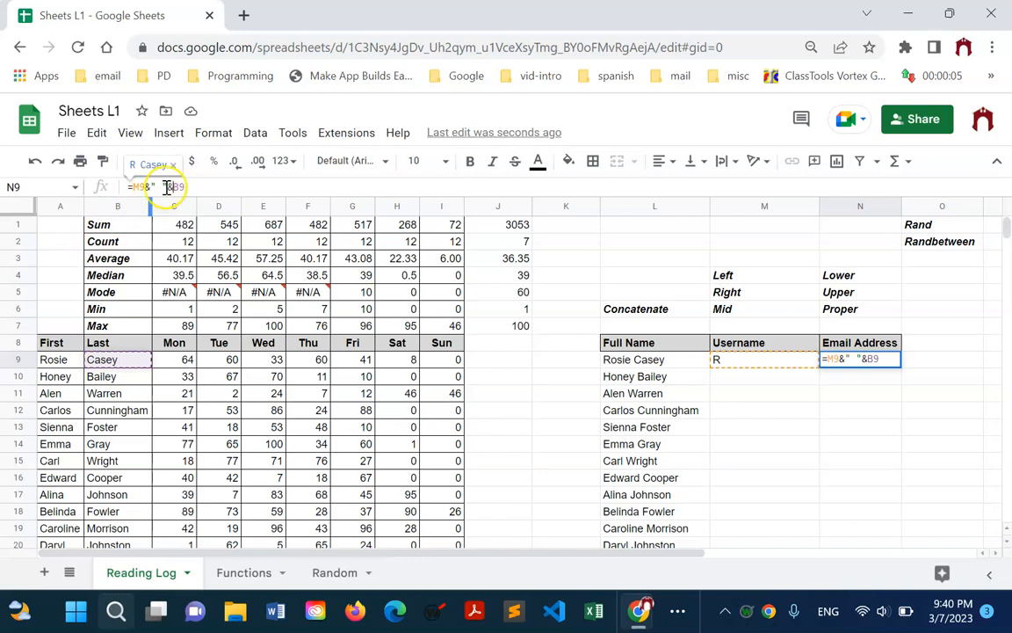
key("Return")
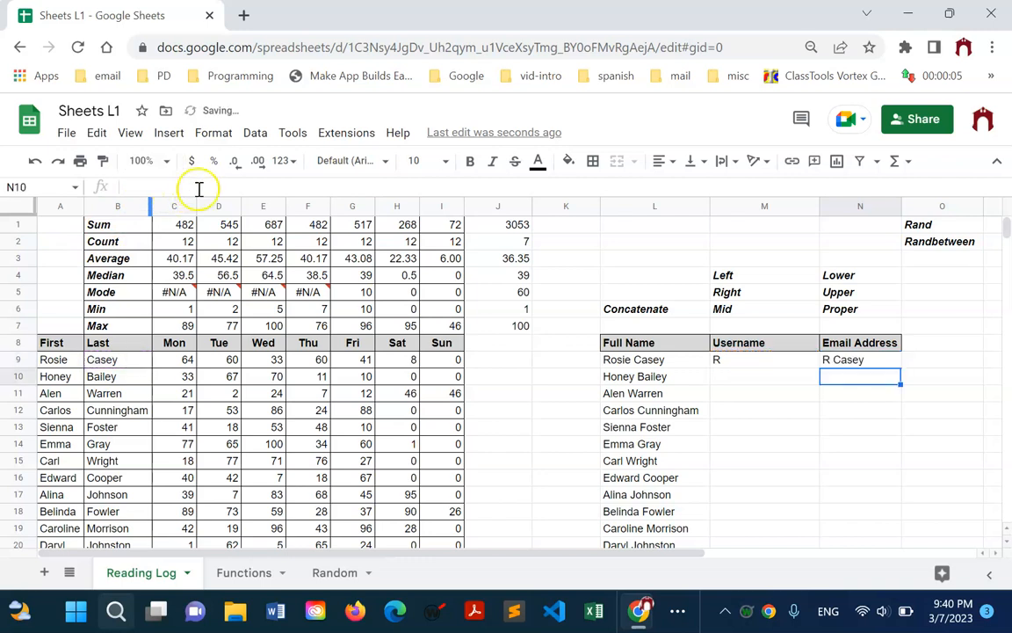
Remove the space from the N9 formula so it reads =M9&B9.
left_click(841, 358)
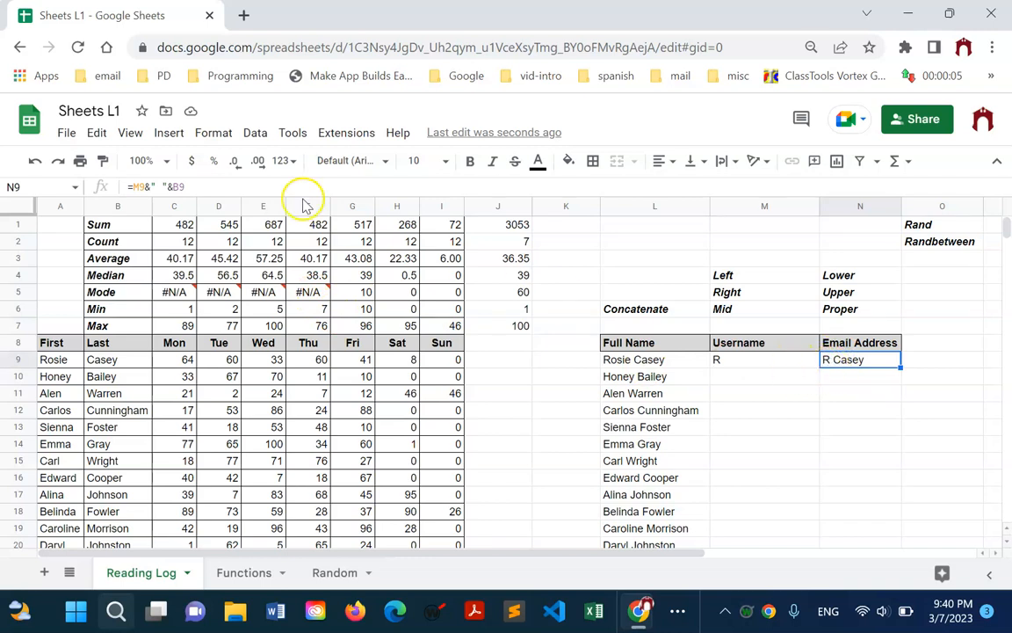
left_click(174, 186)
key("BackSpace")
key("BackSpace")
key("BackSpace")
key("BackSpace")
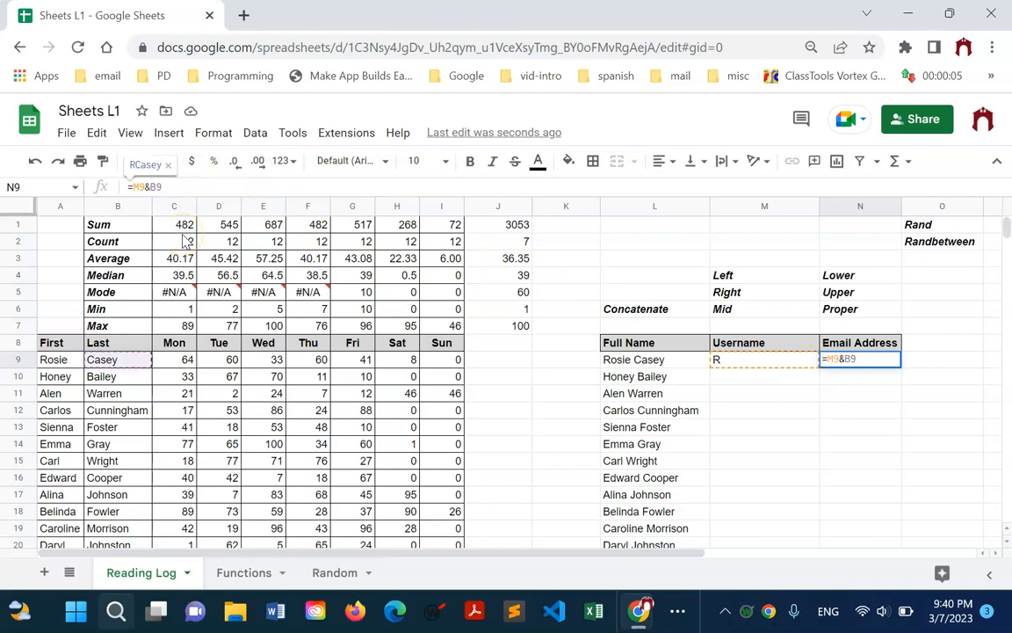
key("Return")
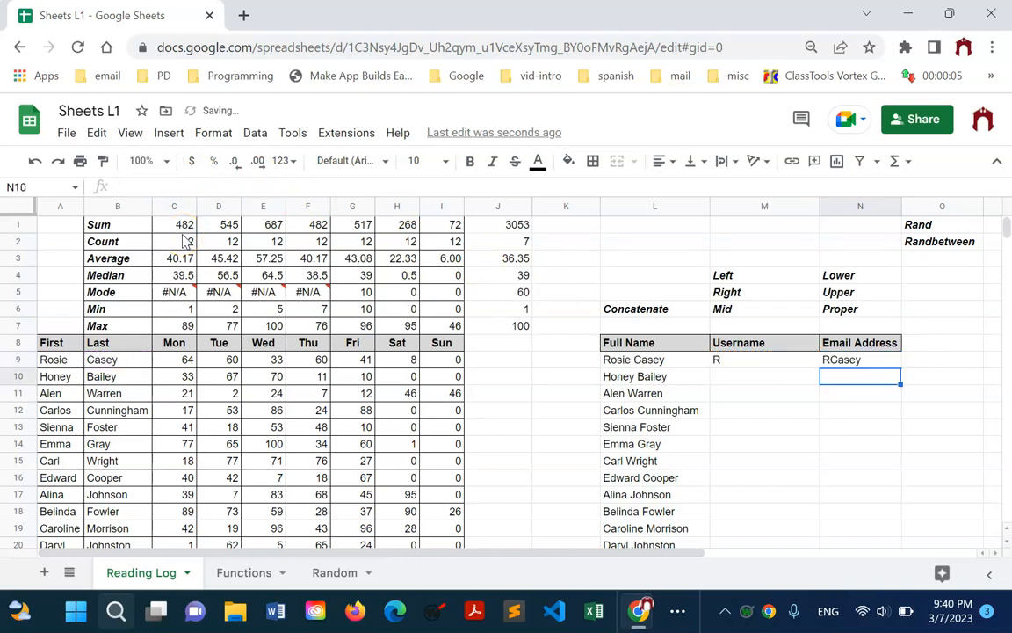
Convert the text of N9 to lowercase in O9 with the formula =lower(N9).
left_click(947, 364)
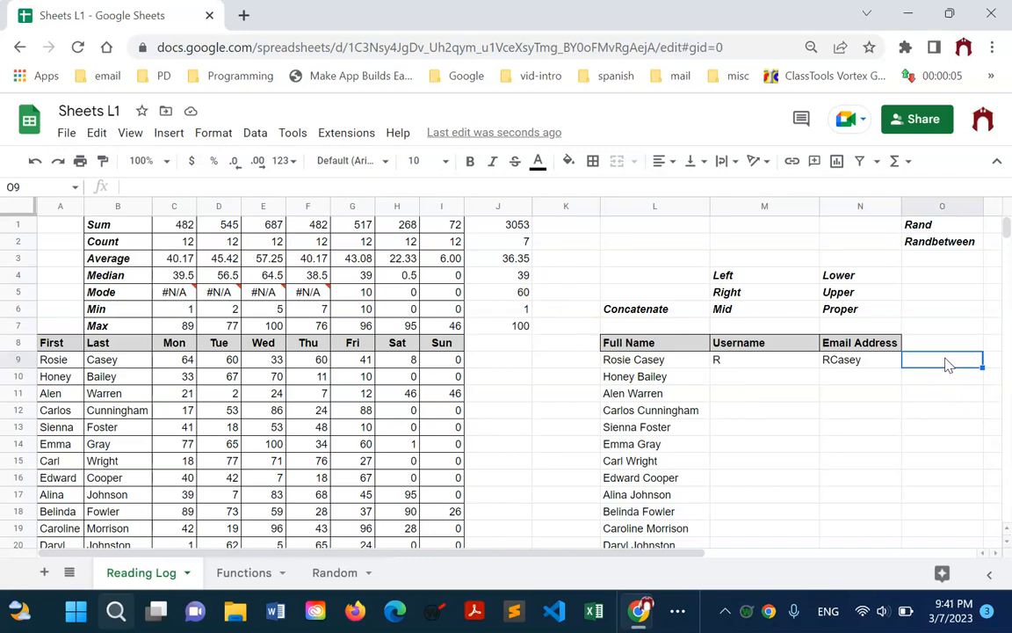
type("=lower(")
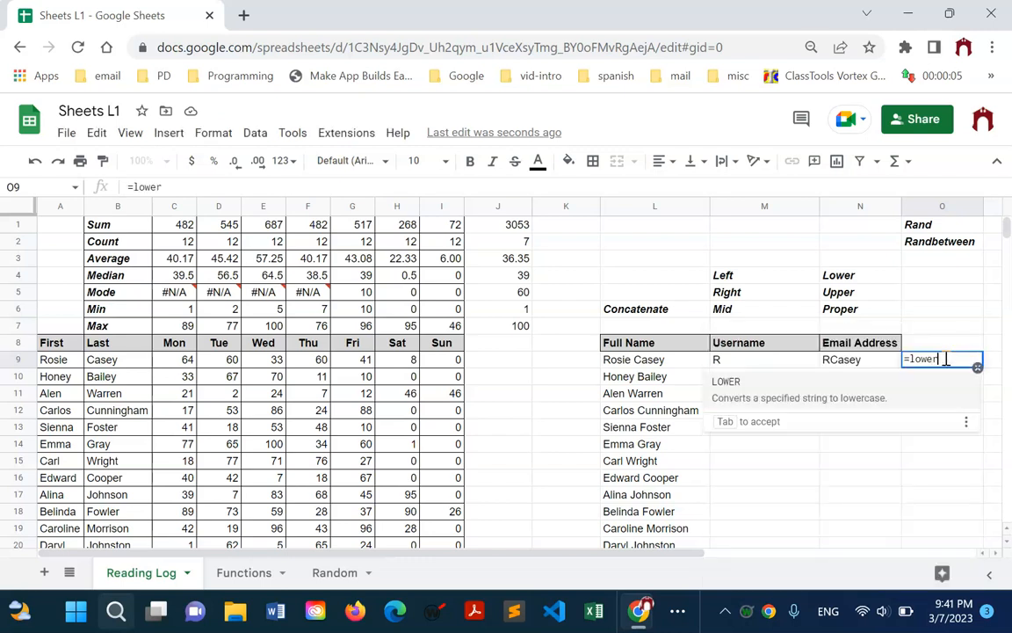
left_click(866, 362)
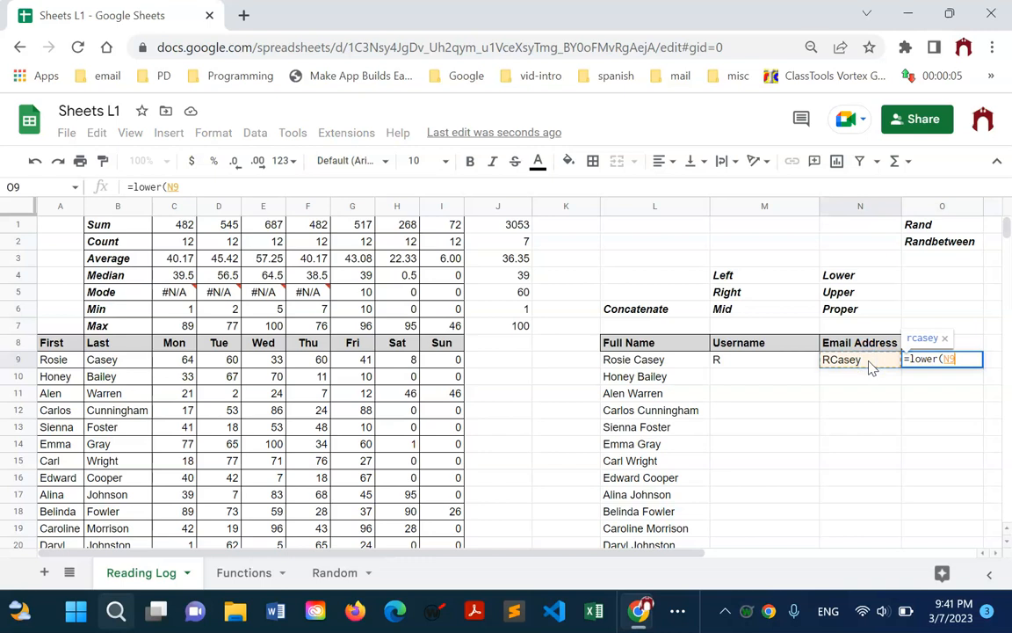
type(")")
key("Return")
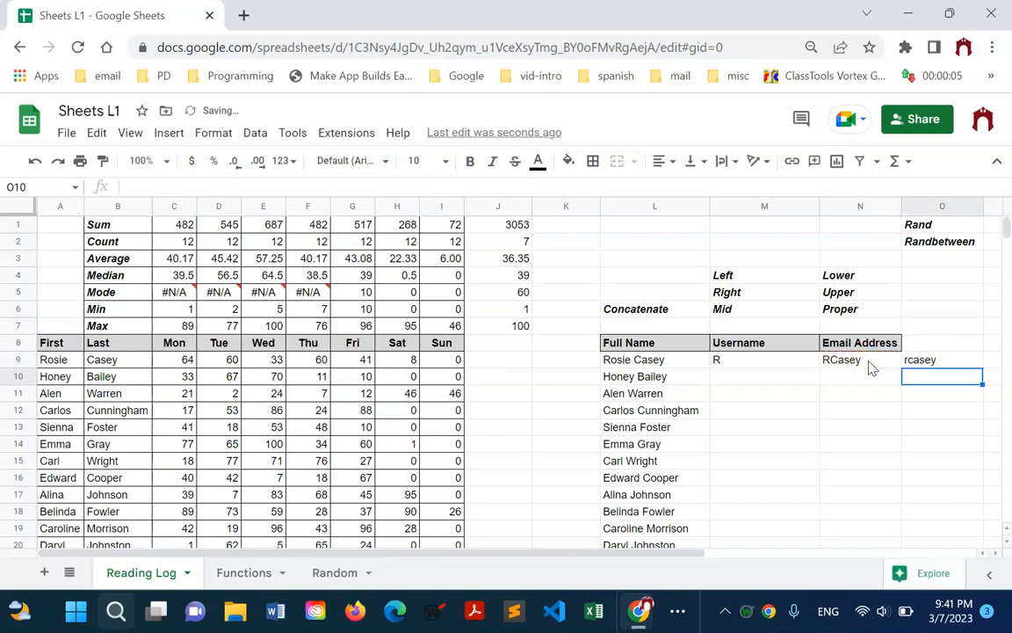
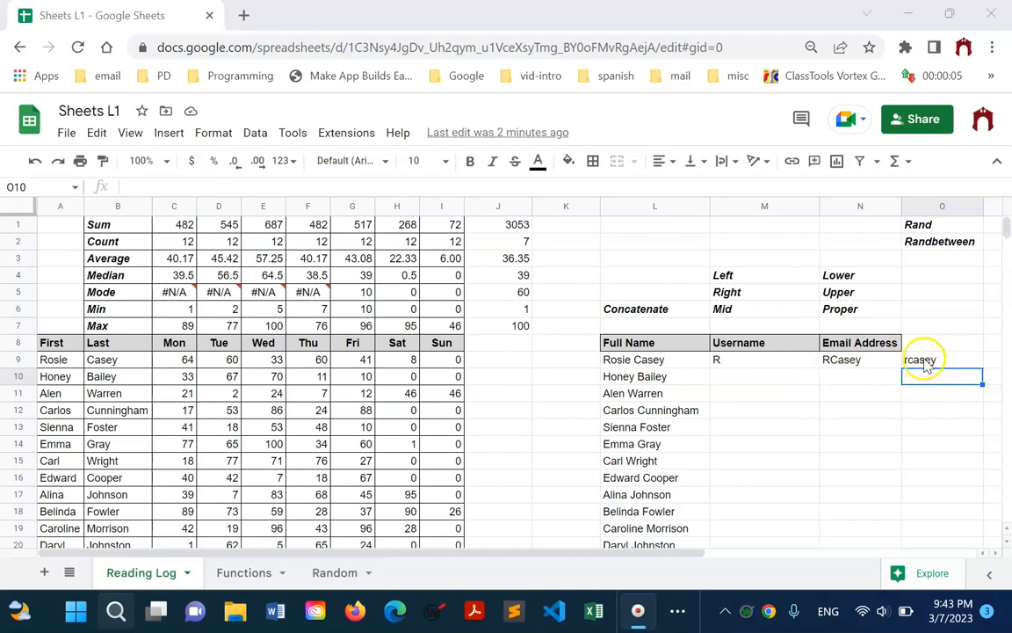
Append the last name to the Username formula in M9, making it =left(A9,1)&B9.
left_click(741, 361)
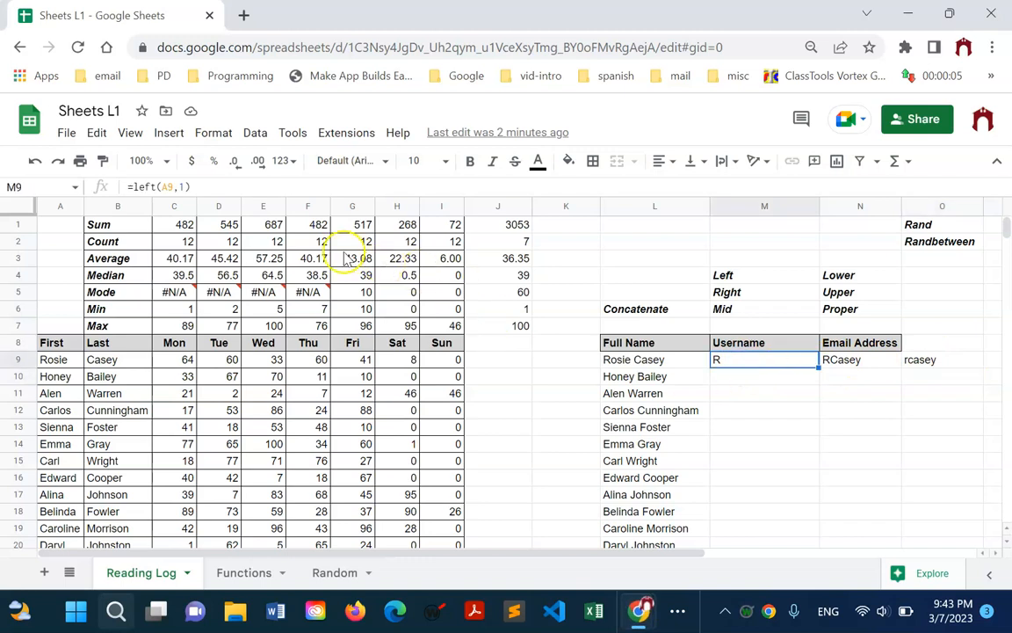
left_click(194, 186)
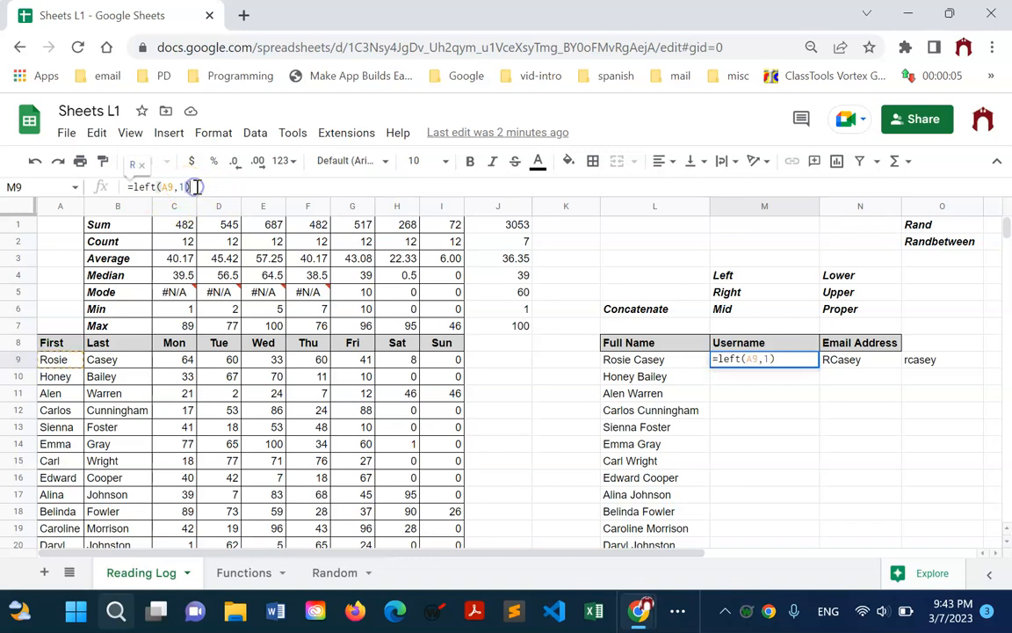
type("&")
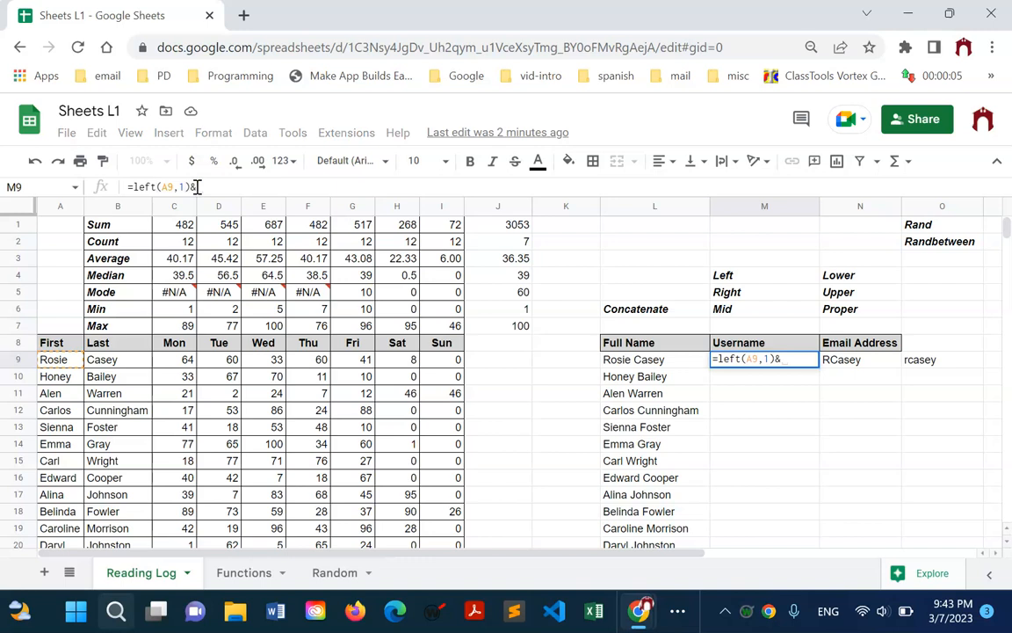
left_click(103, 360)
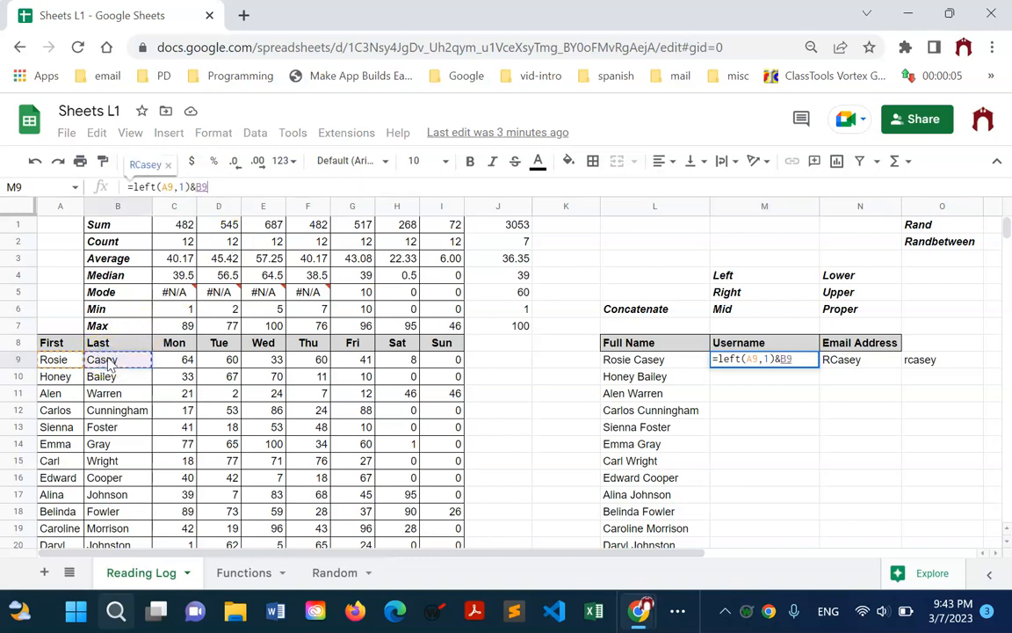
key("Return")
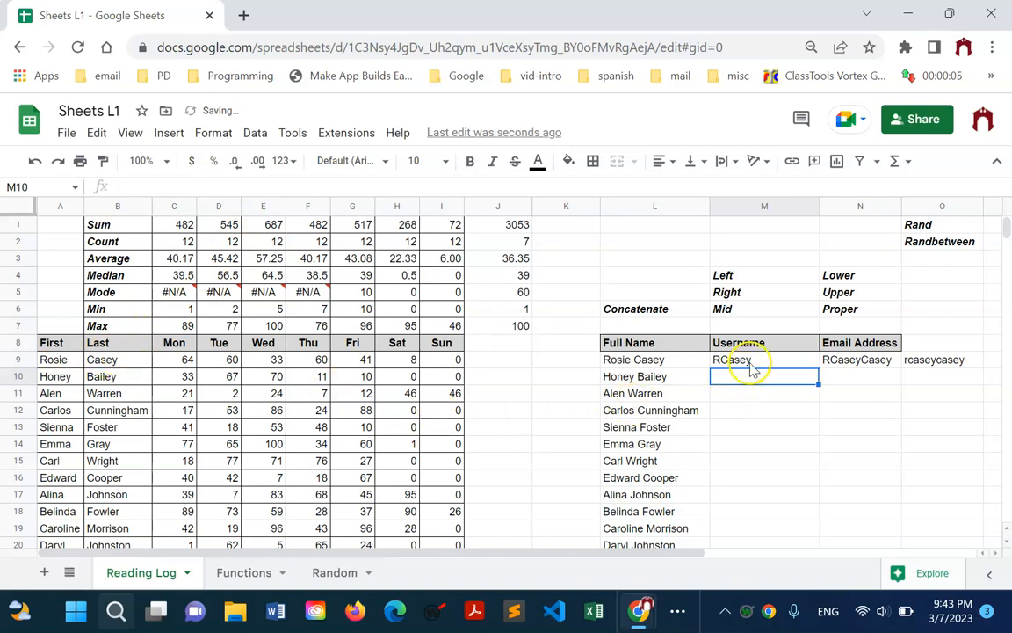
Wrap the Username formula in M9 in the LOWER function, making it =lower(left(A9,1)&B9).
left_click(747, 362)
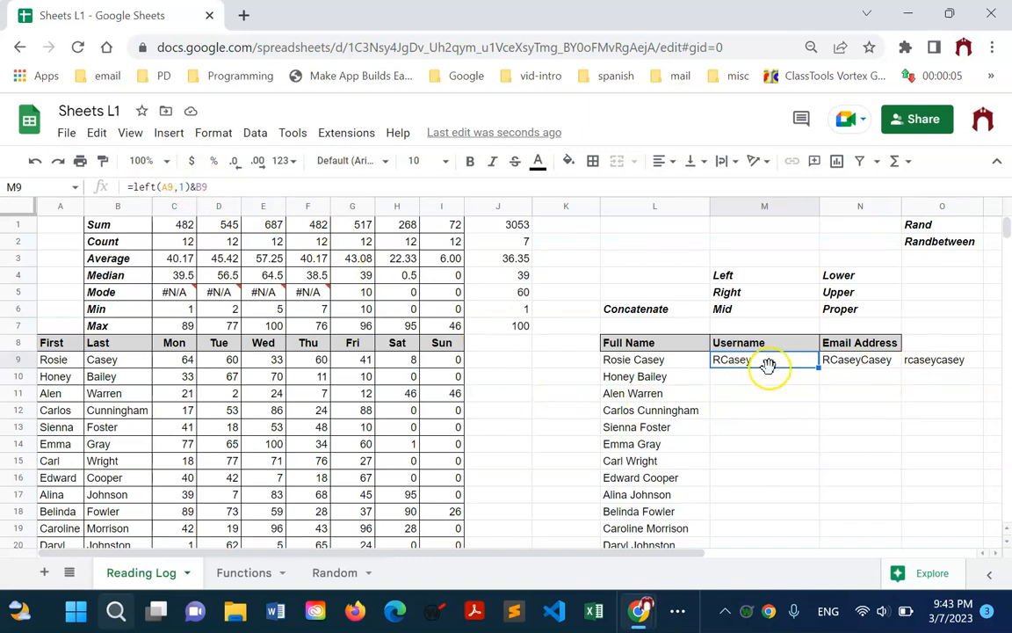
left_click(136, 189)
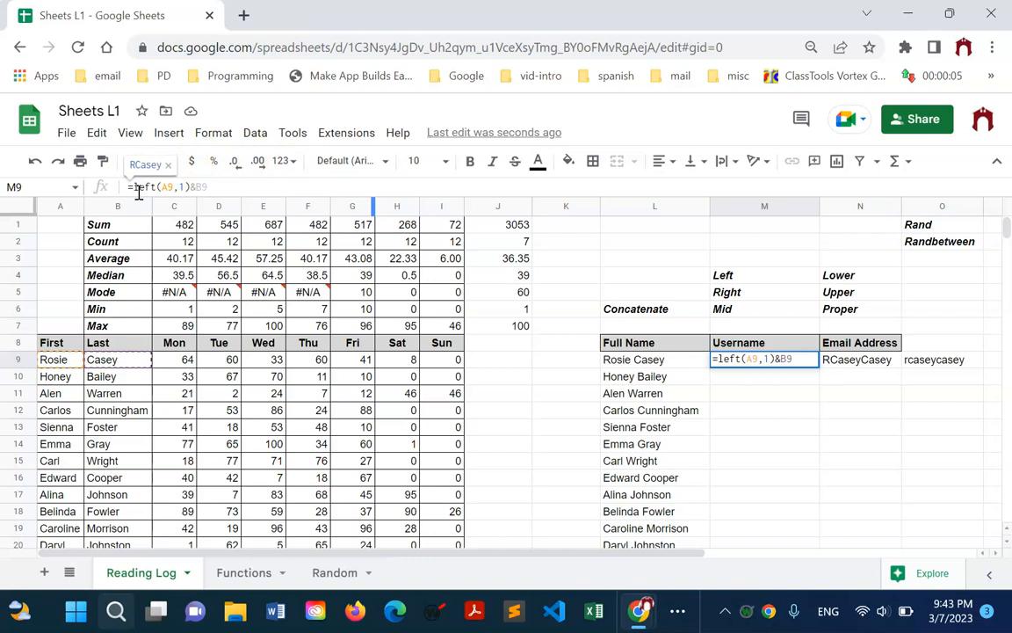
type("lower")
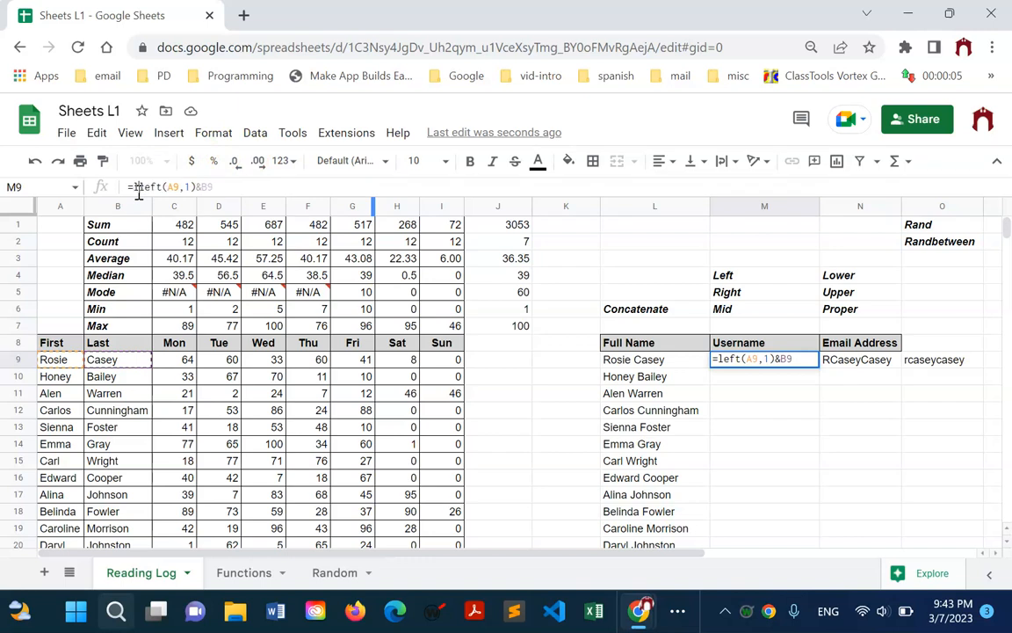
type("(")
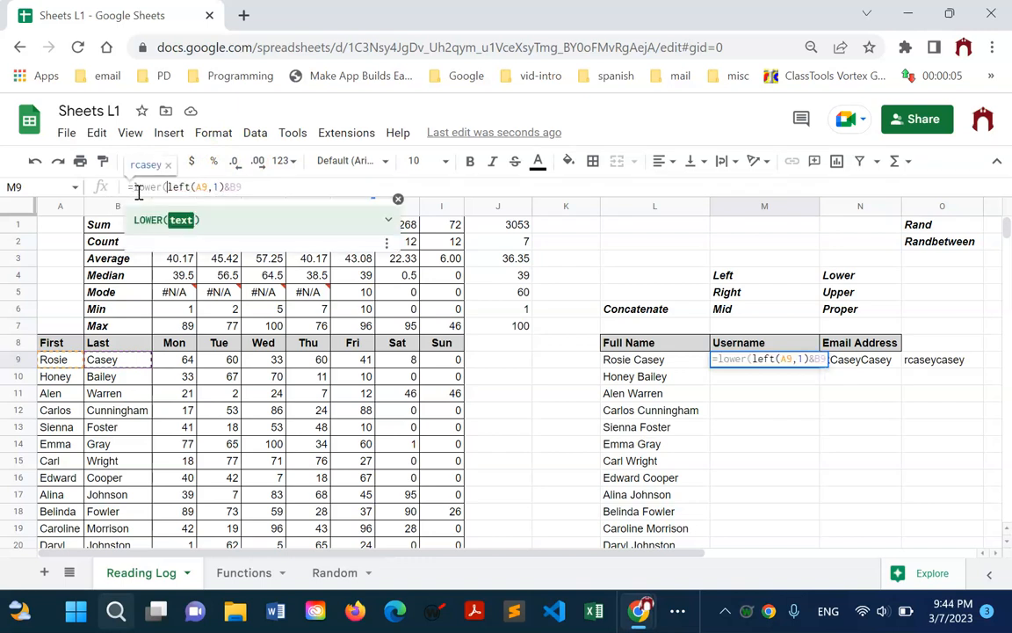
left_click(275, 191)
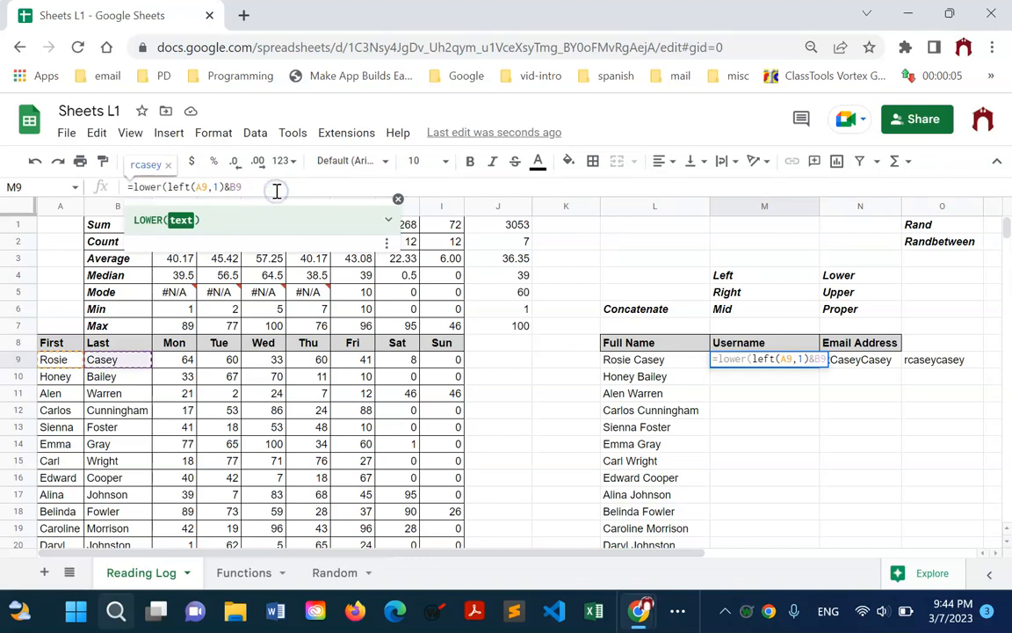
type(")")
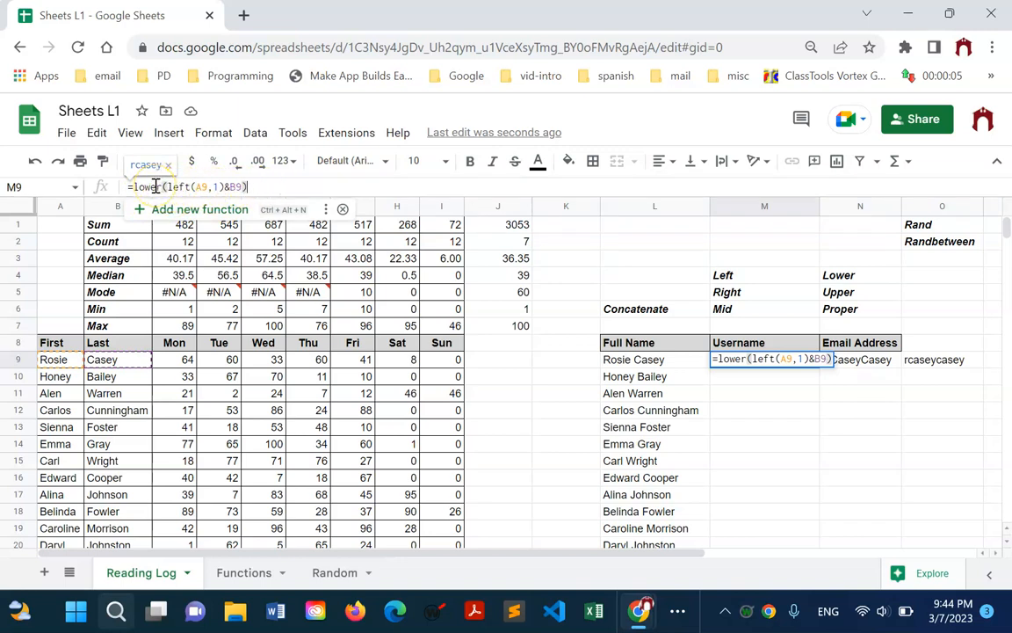
key("Return")
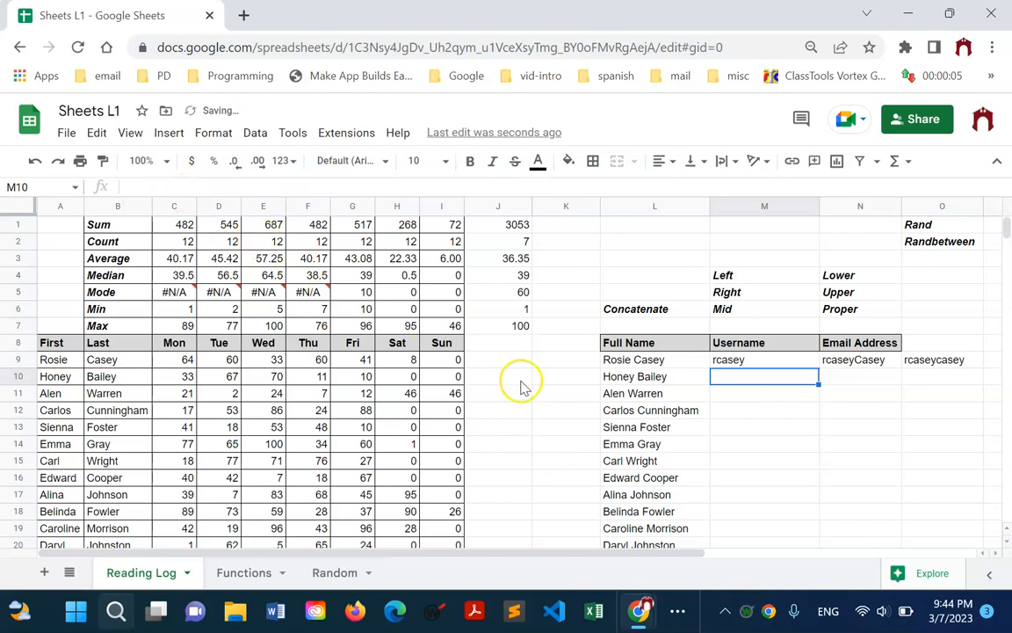
Clear the trial formulas from cells N9:O9.
left_click_drag(874, 358, 909, 365)
key("Delete")
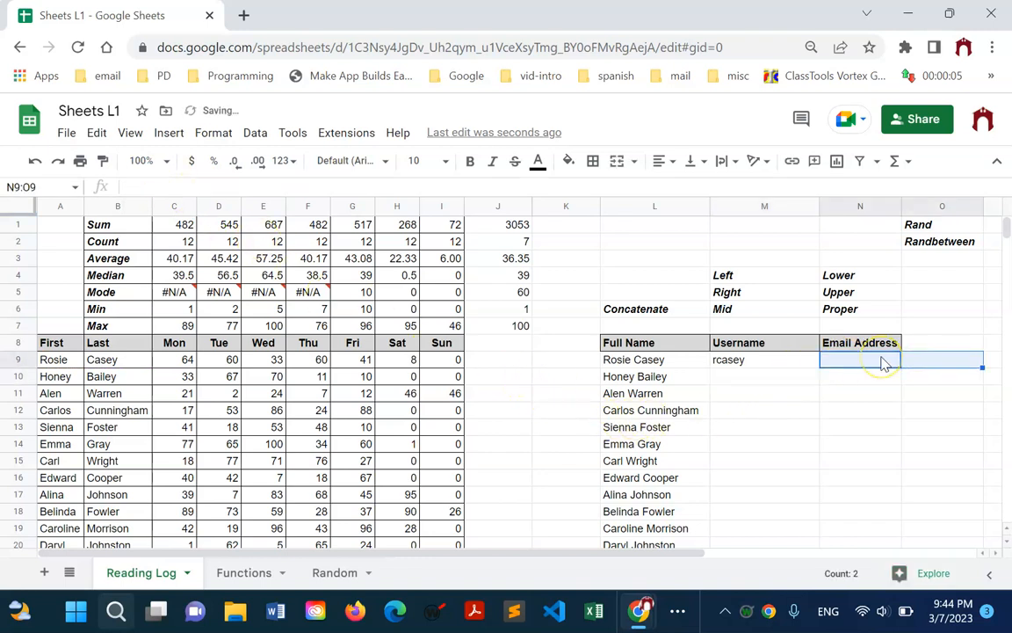
left_click(857, 366)
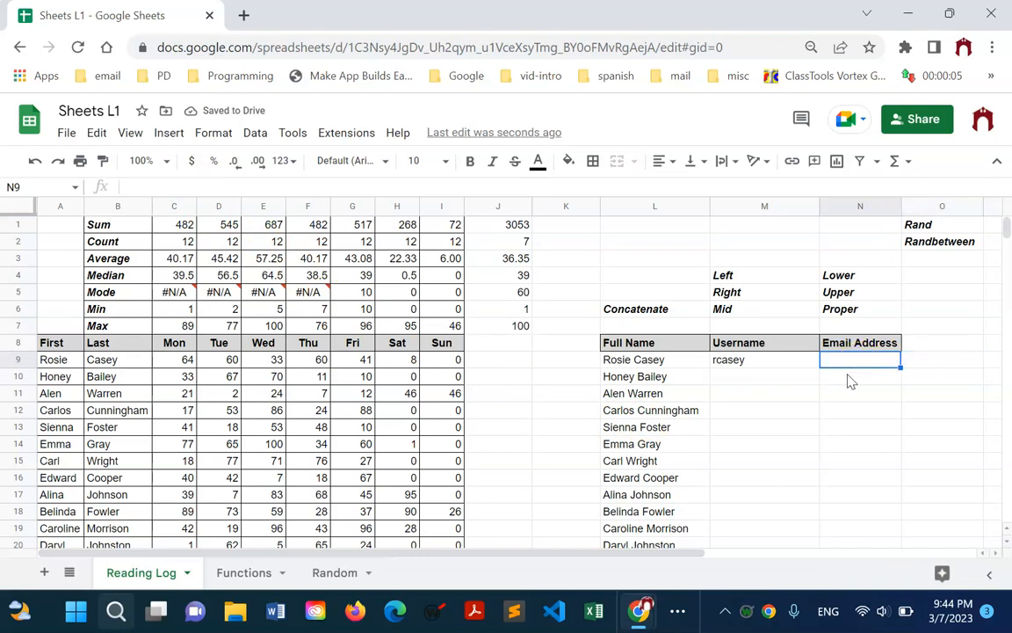
type("=")
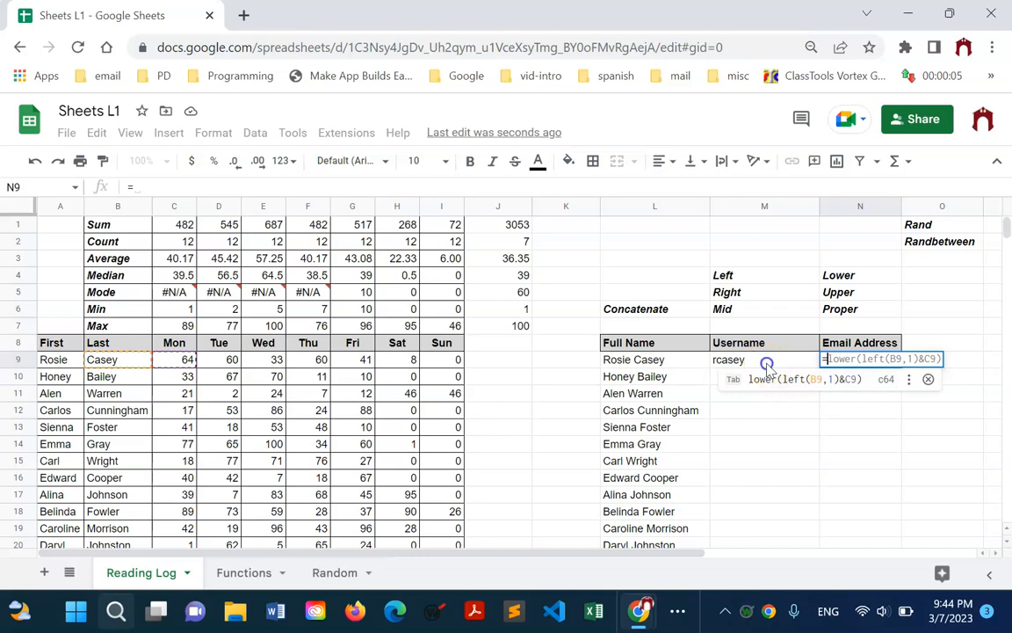
left_click(766, 366)
type("&")
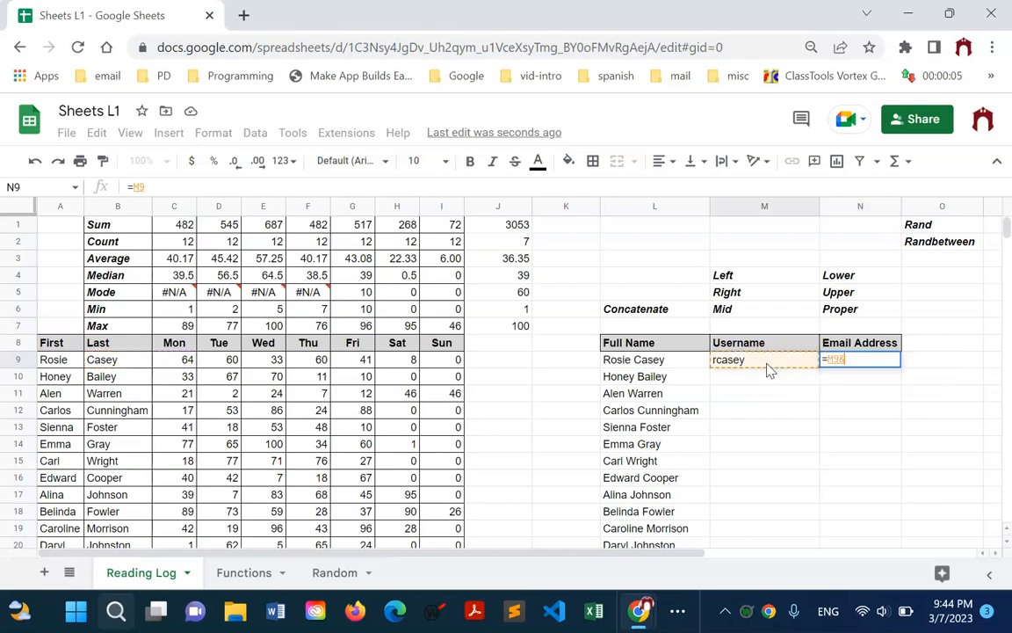
type("\"")
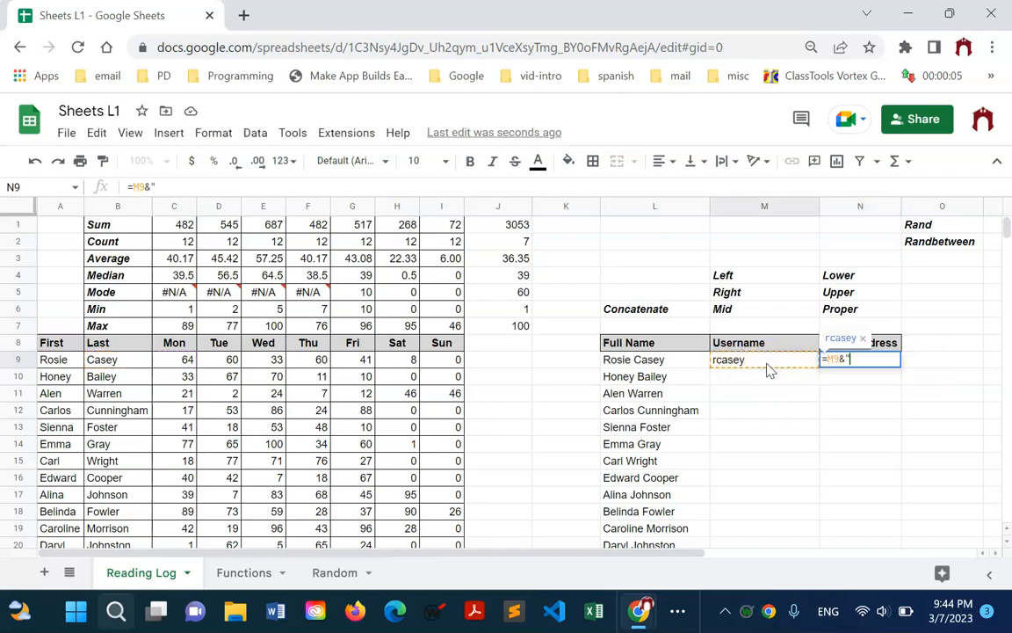
type("@my")
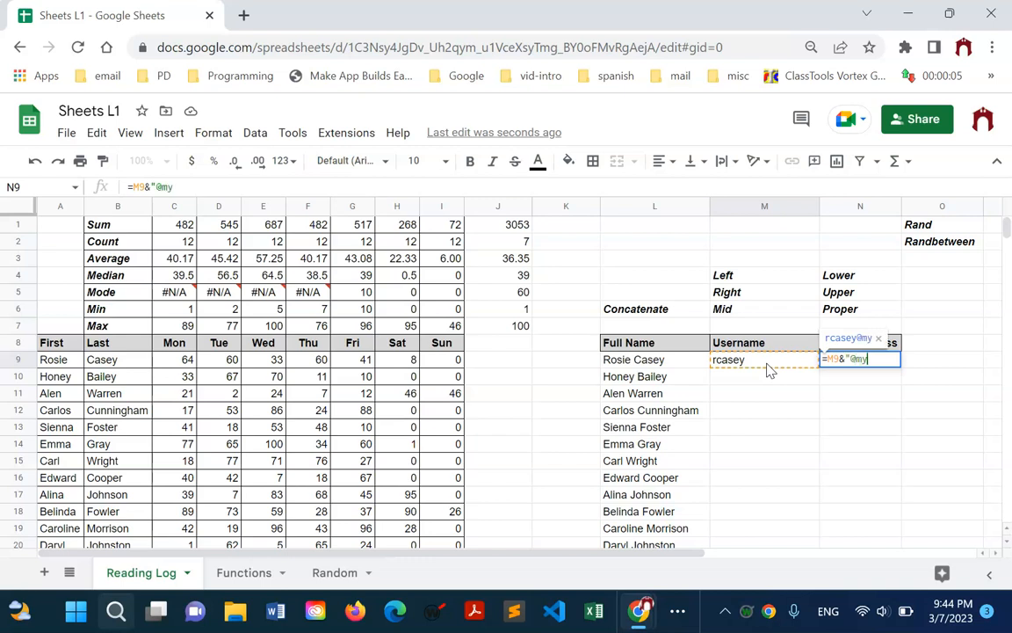
type("emiail.com")
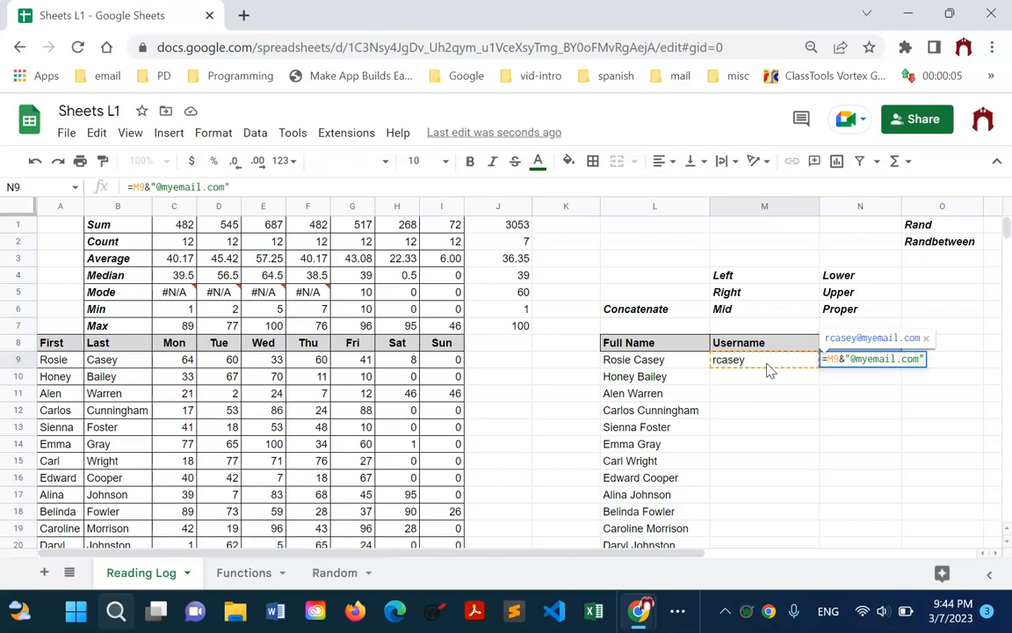
type("\"")
key("Return")
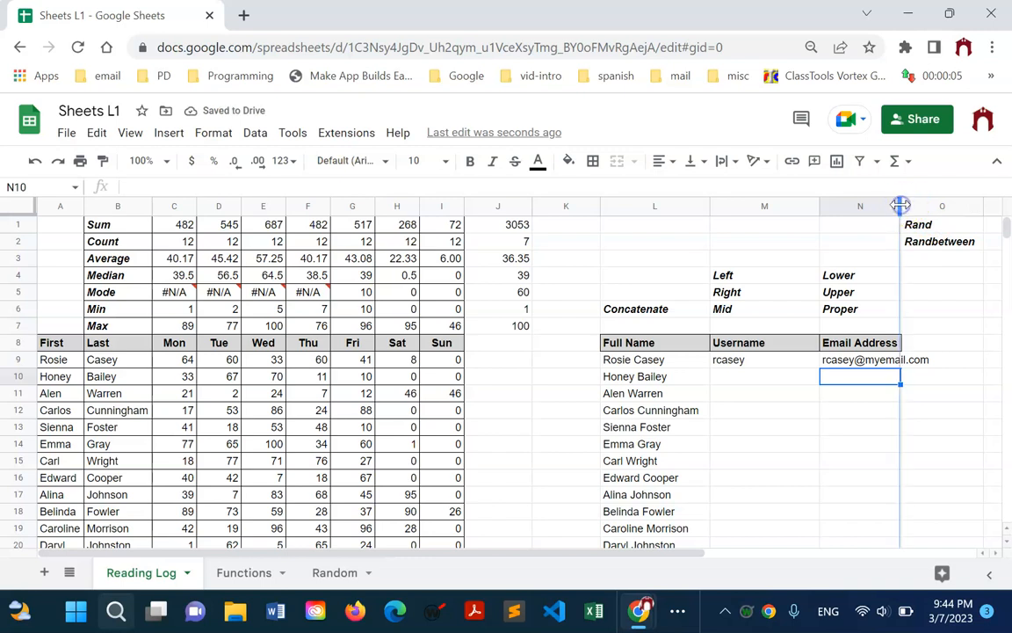
left_click_drag(900, 206, 933, 206)
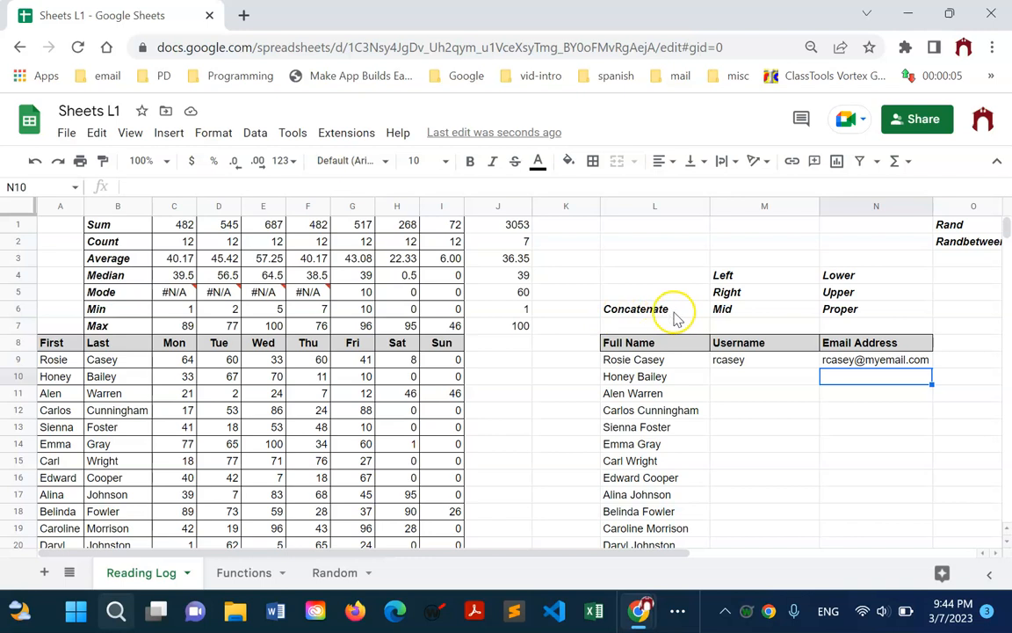
Extract the last two characters of the last name into M10 with the formula =right(B10,2).
left_click(739, 380)
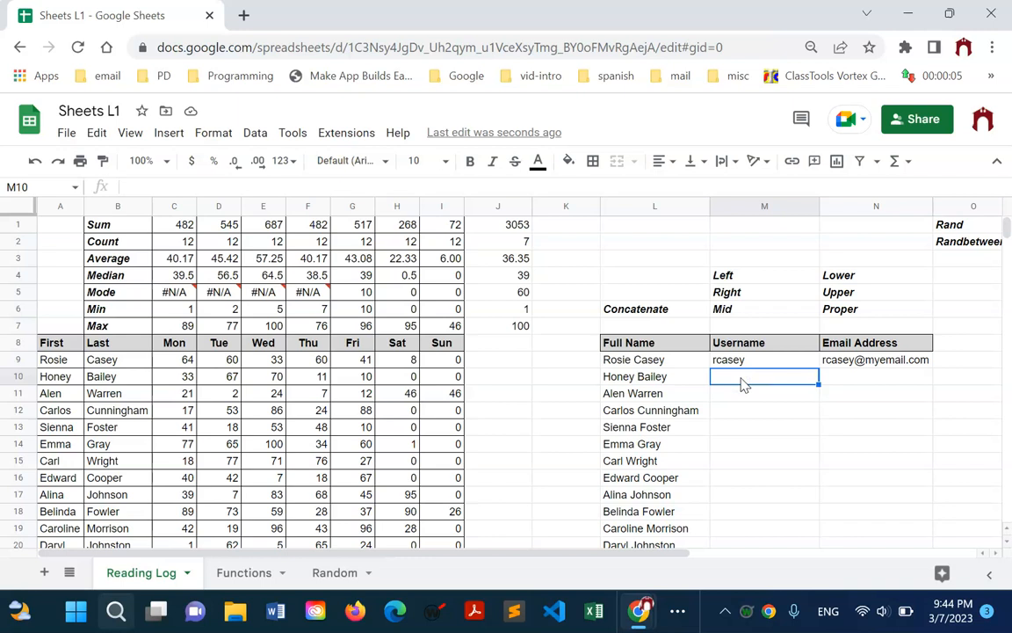
type("=")
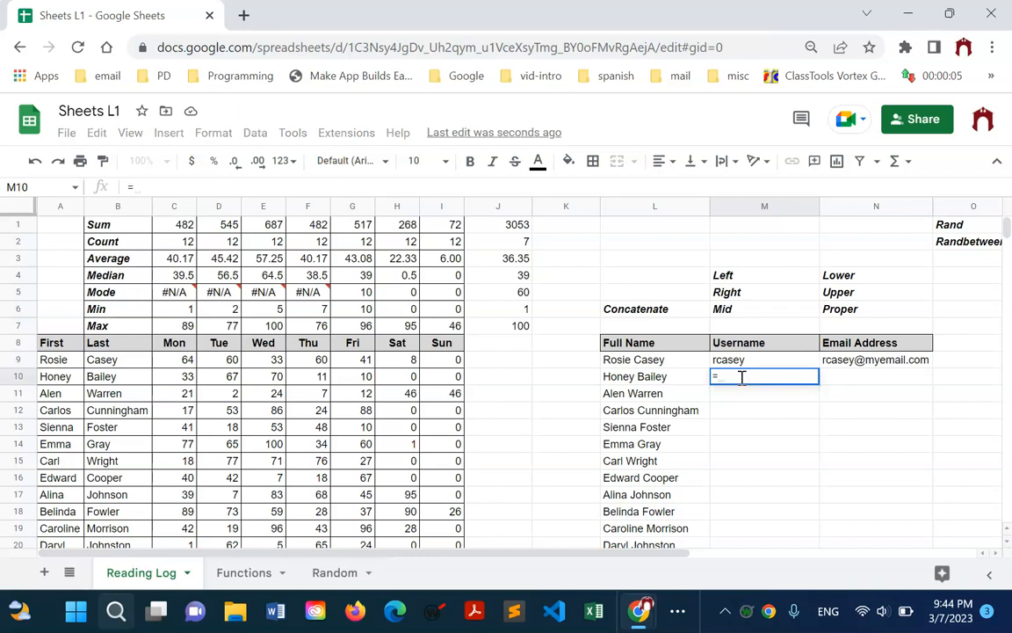
type("right(")
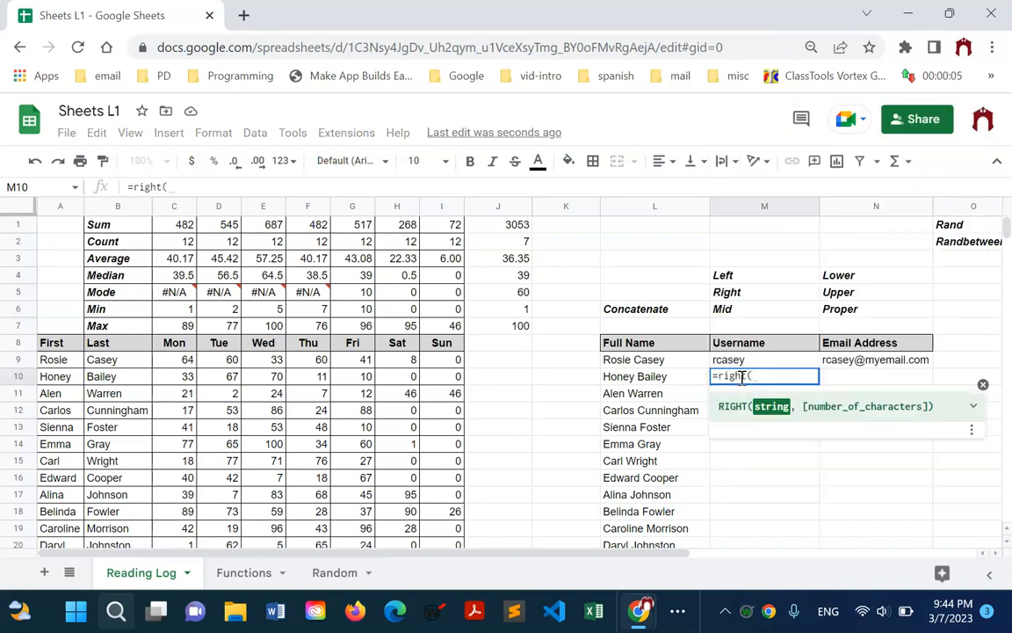
left_click(106, 378)
type(",2")
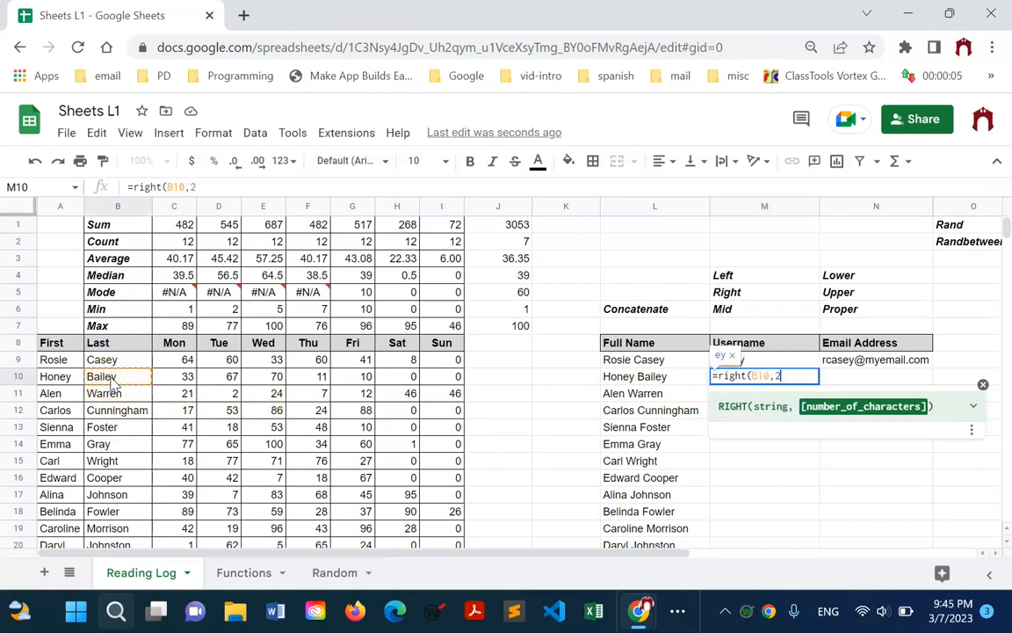
key("Return")
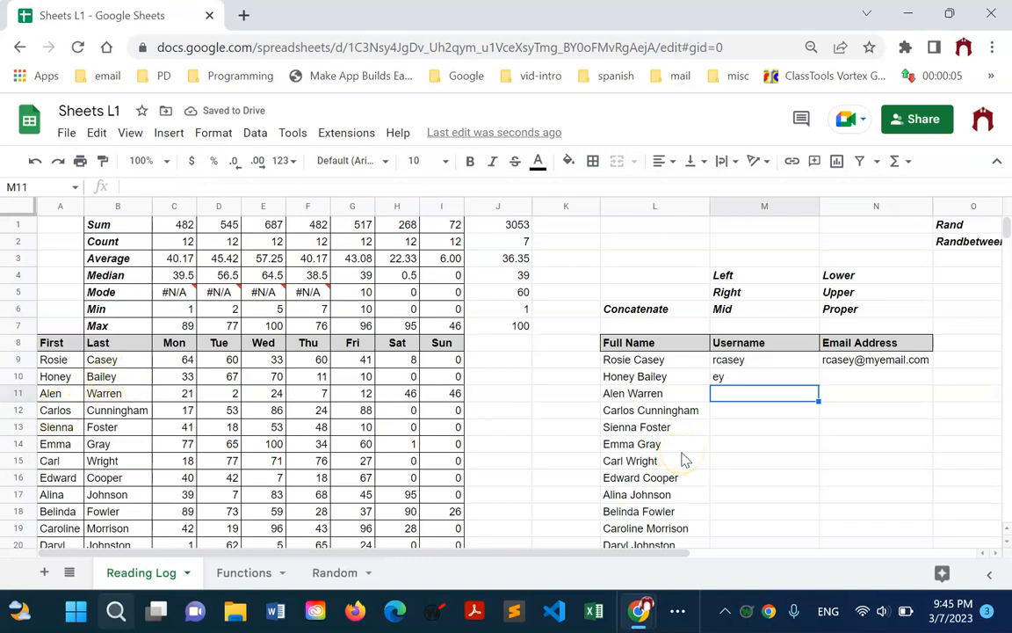
Extract three characters of the last name starting at the third into M11 with the formula =mid(B11,3,3).
type("=")
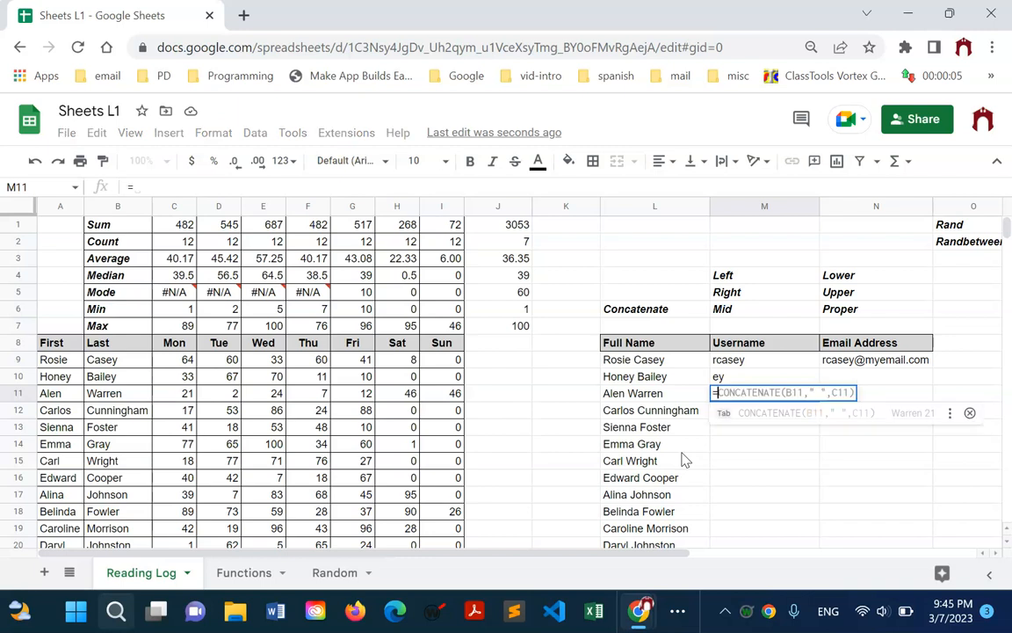
type("mid(")
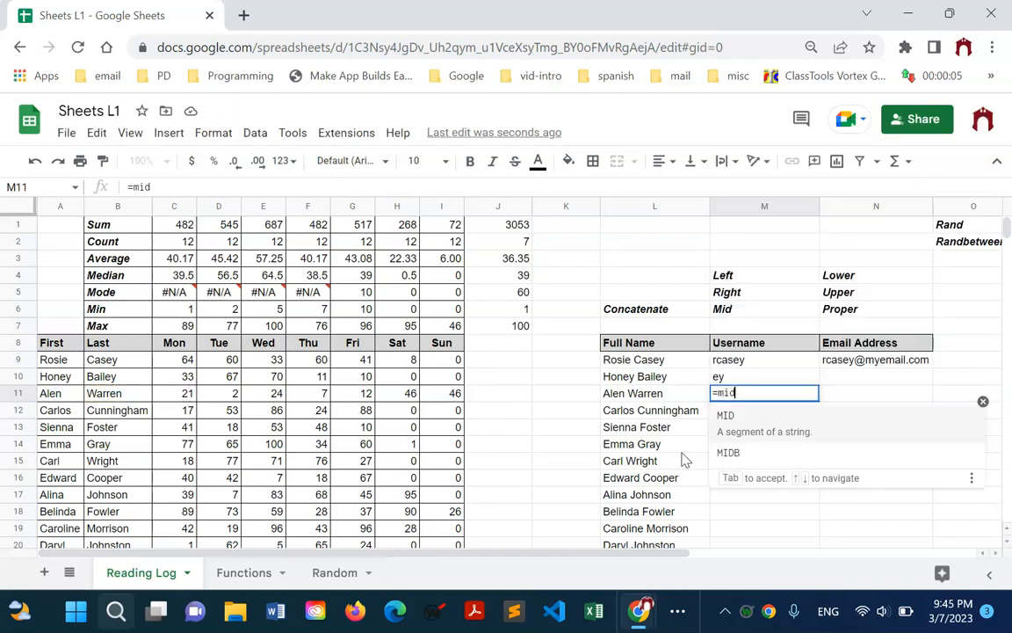
left_click(120, 397)
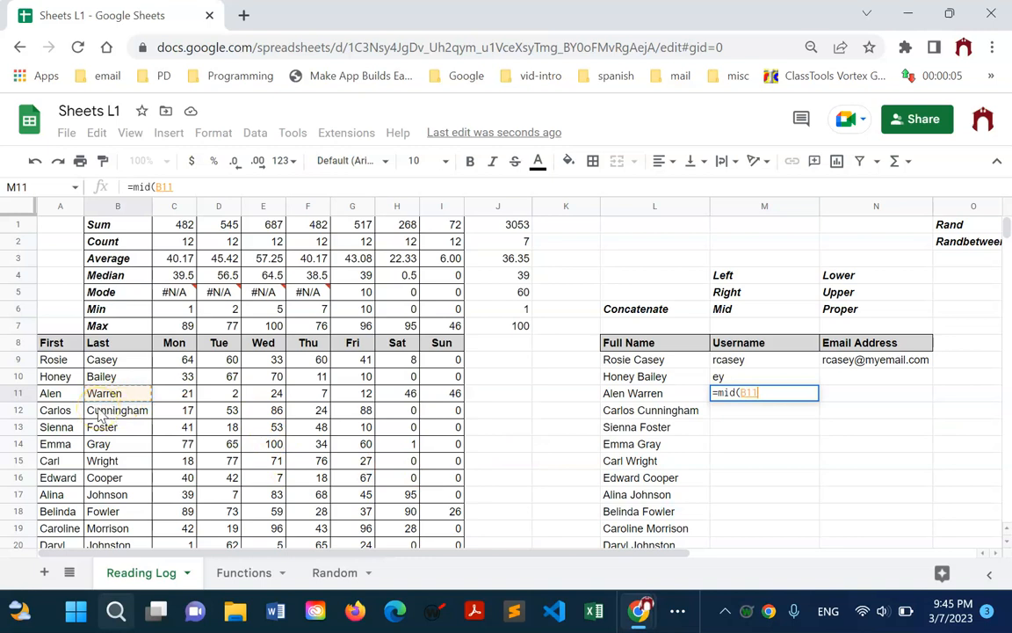
type(",")
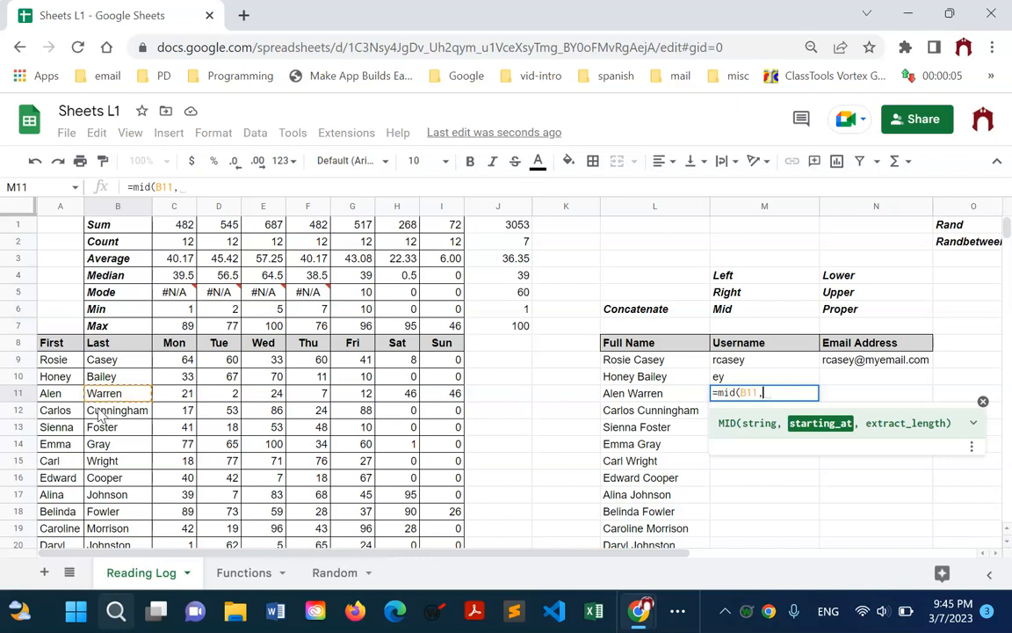
type("3,3")
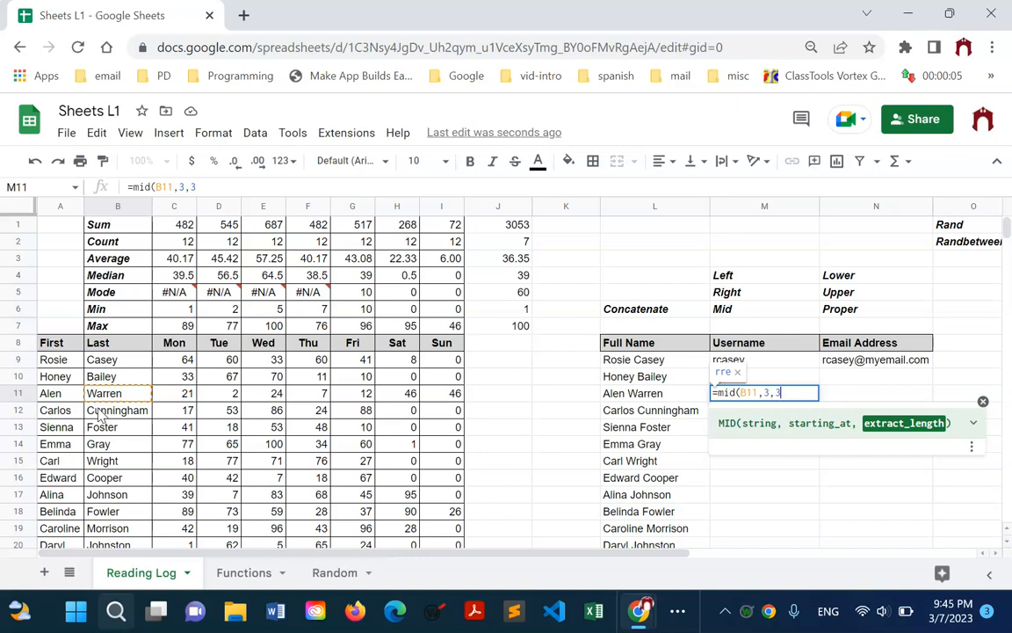
key("Return")
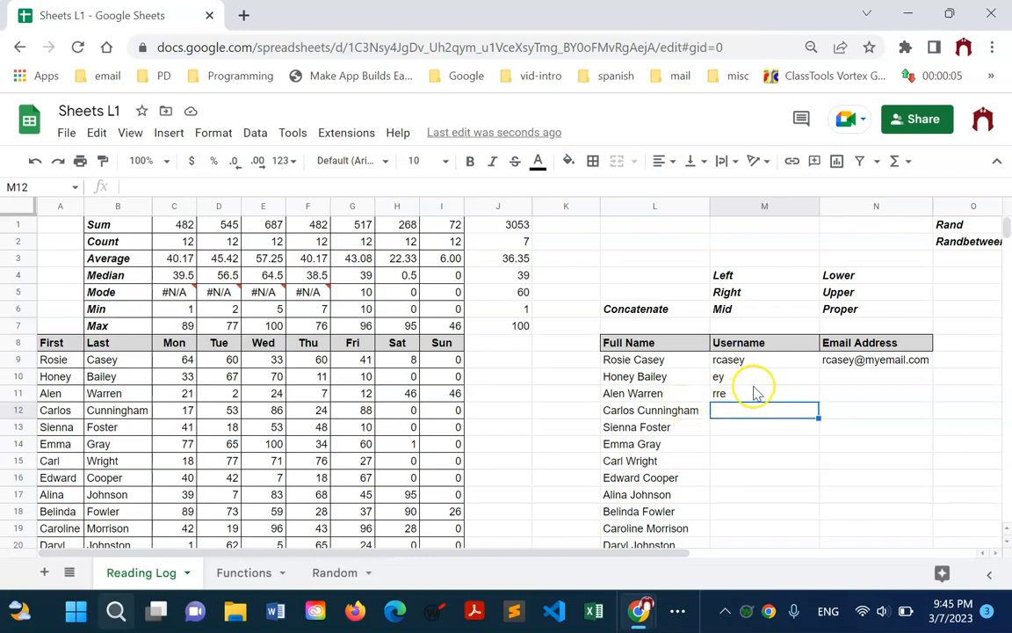
Clear the RIGHT and MID example formulas from M10:M11.
left_click_drag(747, 378, 743, 397)
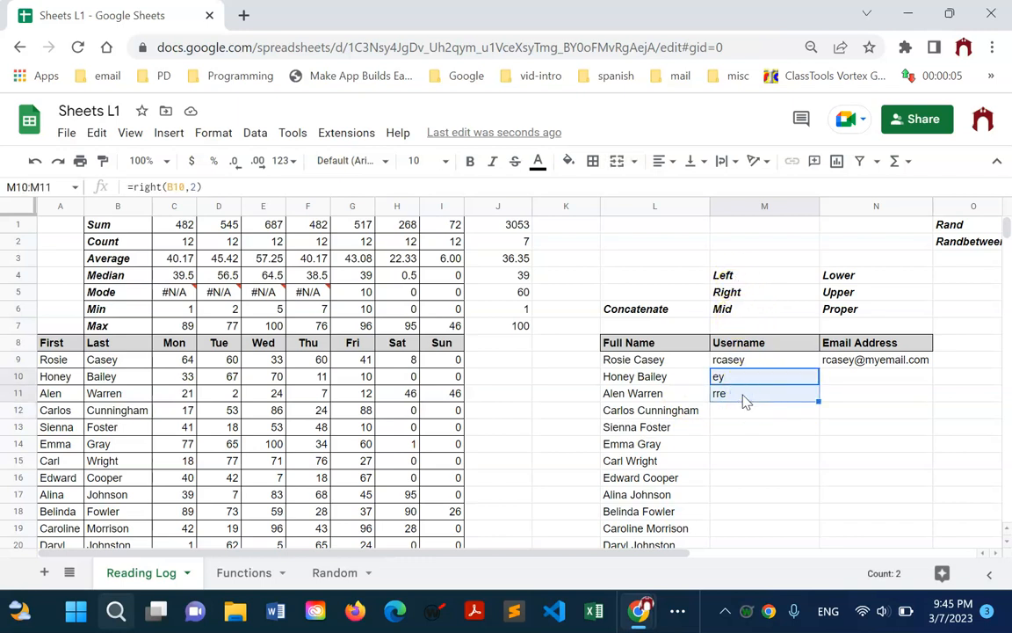
key("Delete")
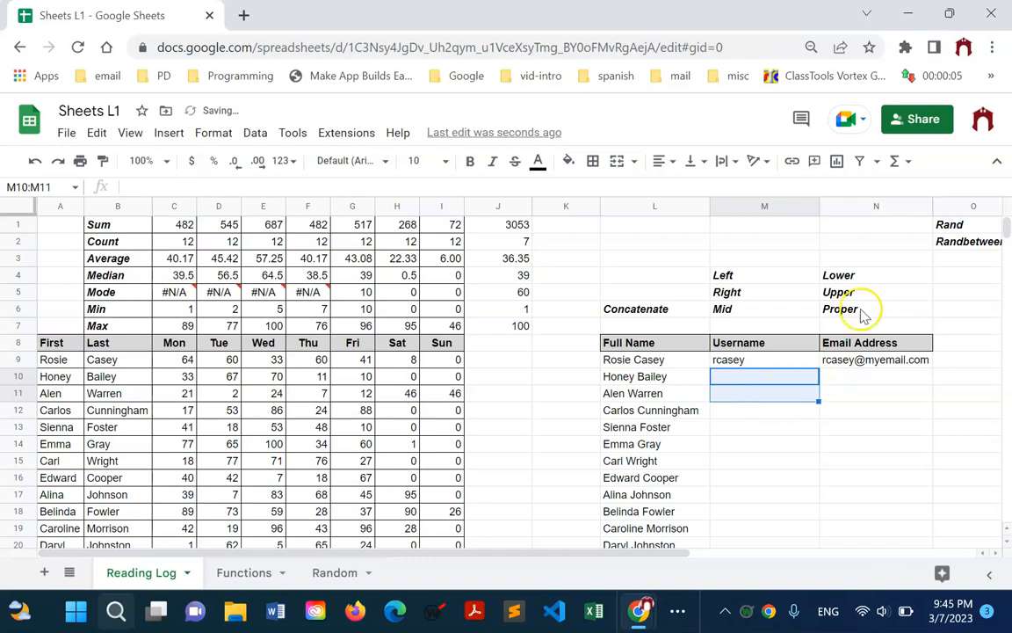
Try converting the last name to uppercase in N10 with =upper(B10) and clear the cell again.
left_click(861, 378)
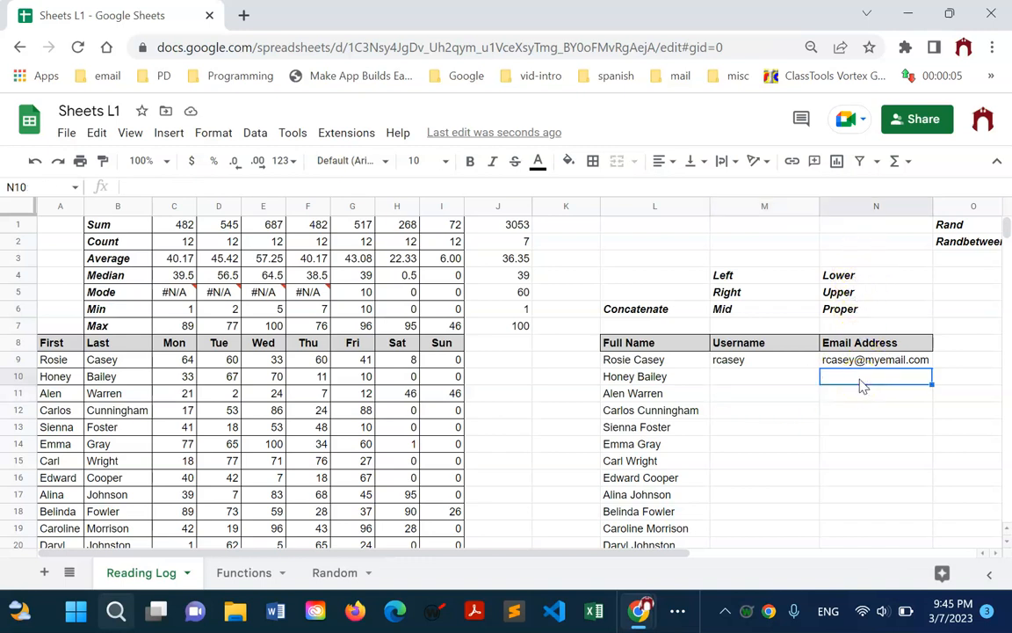
type("=upper(")
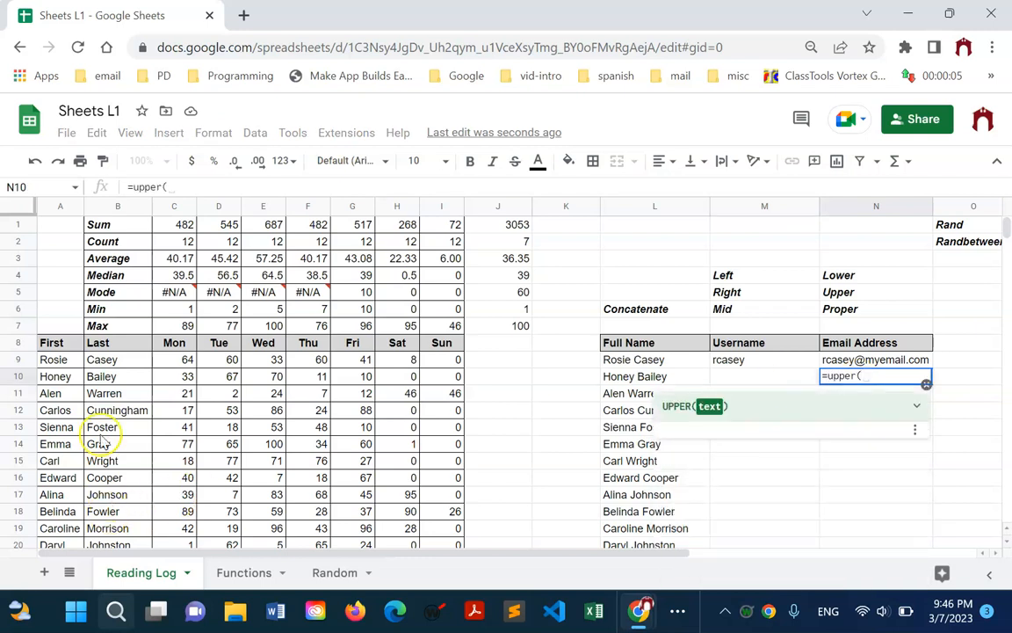
left_click(99, 378)
key("Return")
left_click(839, 378)
key("Delete")
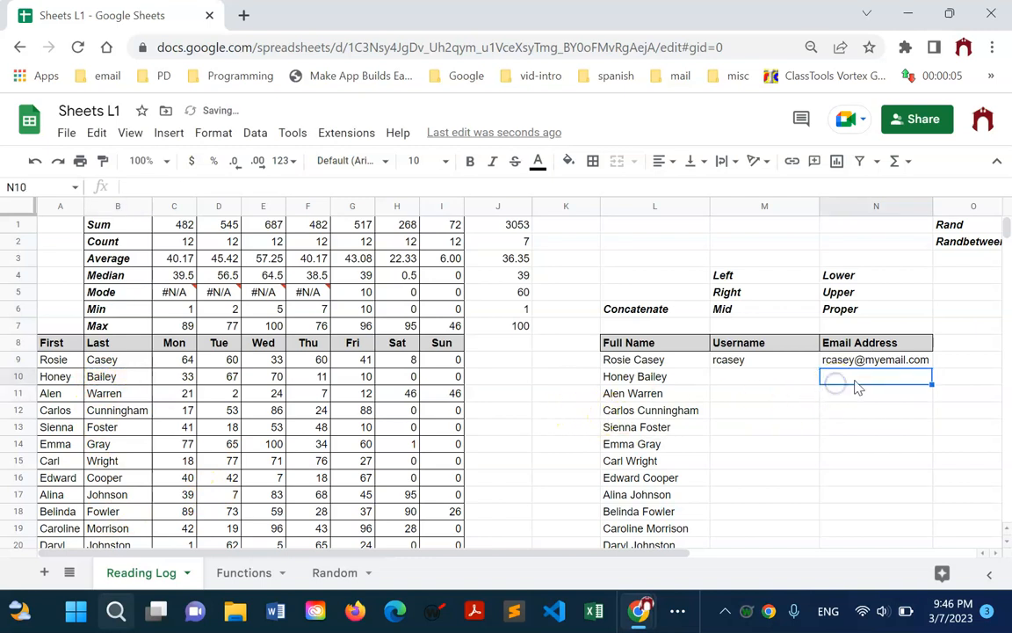
Capitalize the username from M9 in N10 with the formula =proper(M9).
type("=")
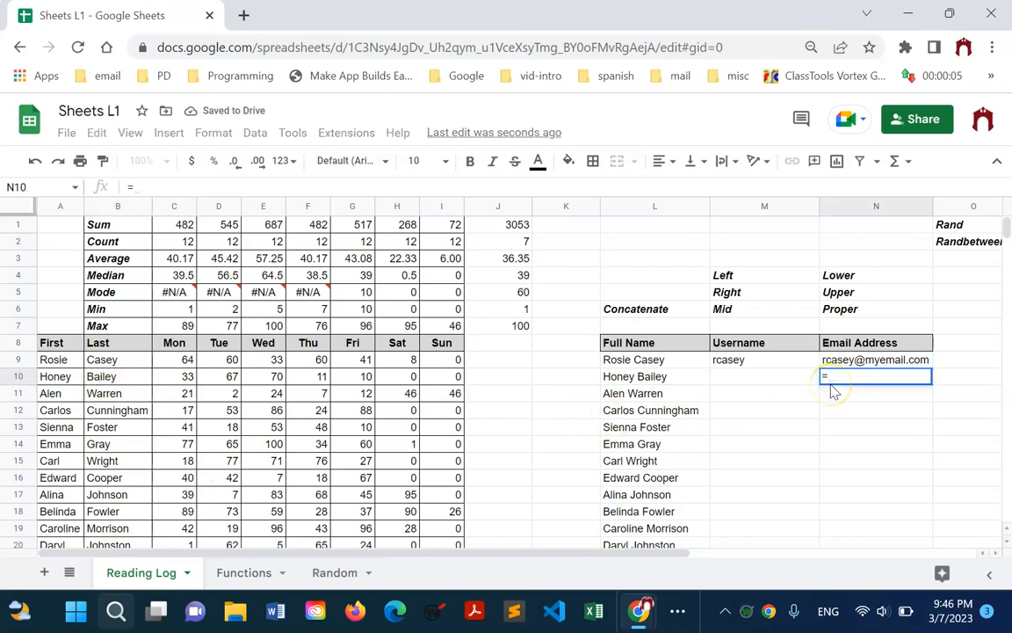
type("p")
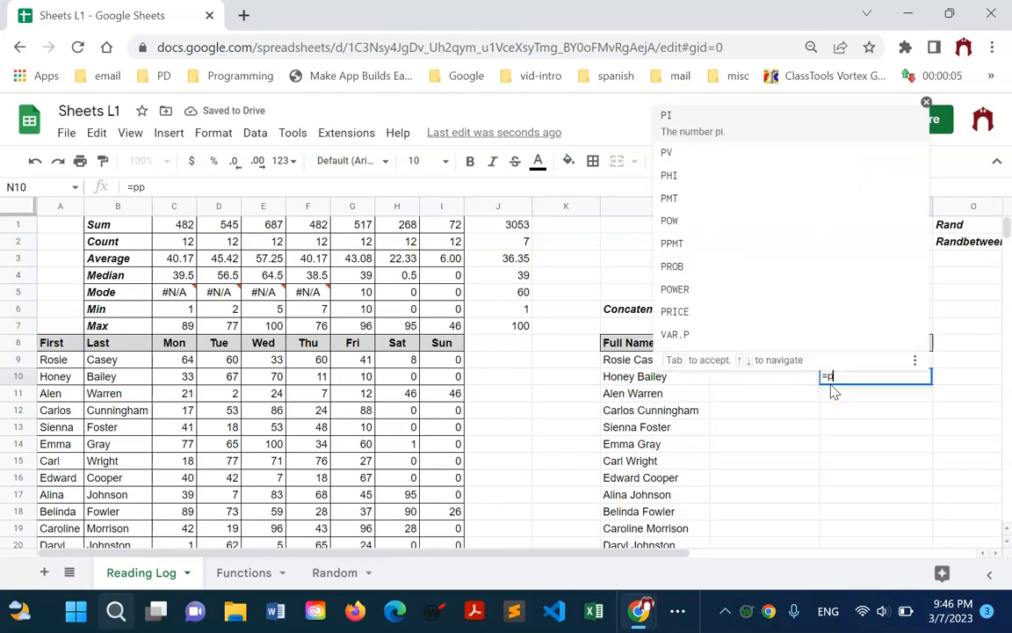
type("roper")
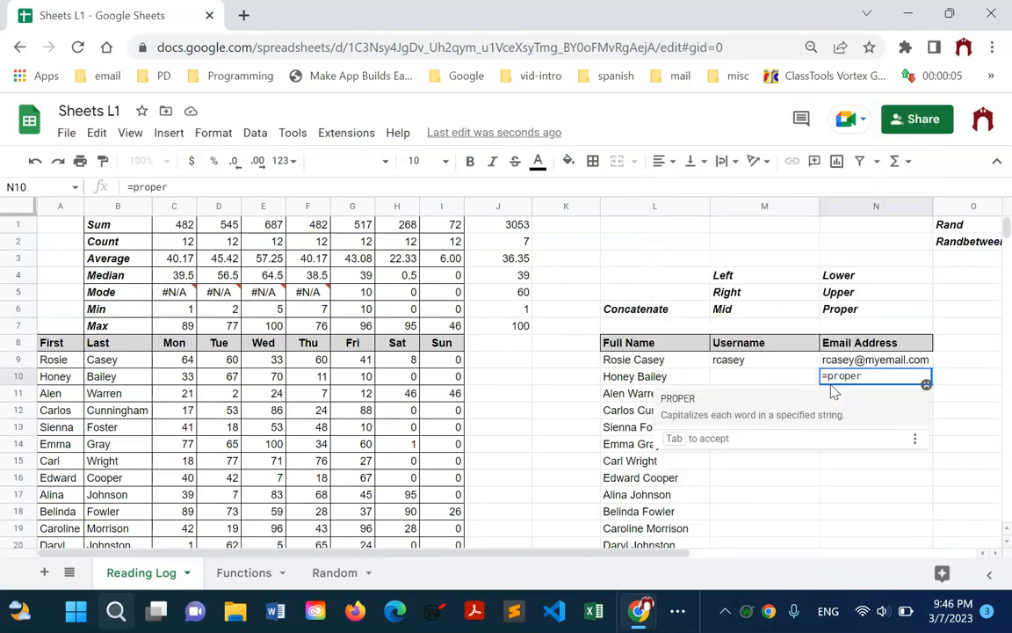
type("(")
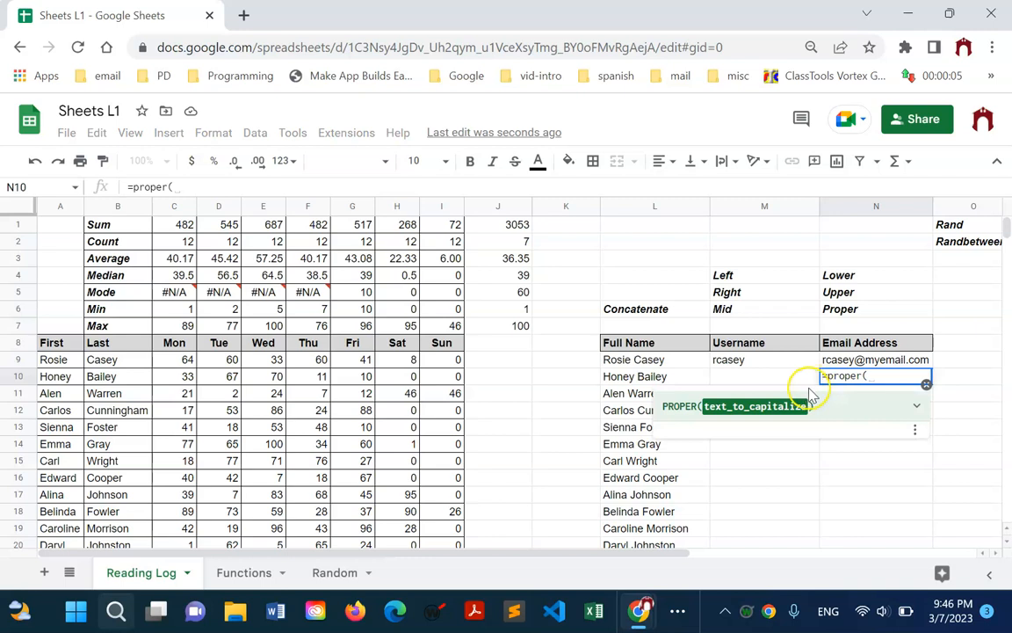
left_click(772, 364)
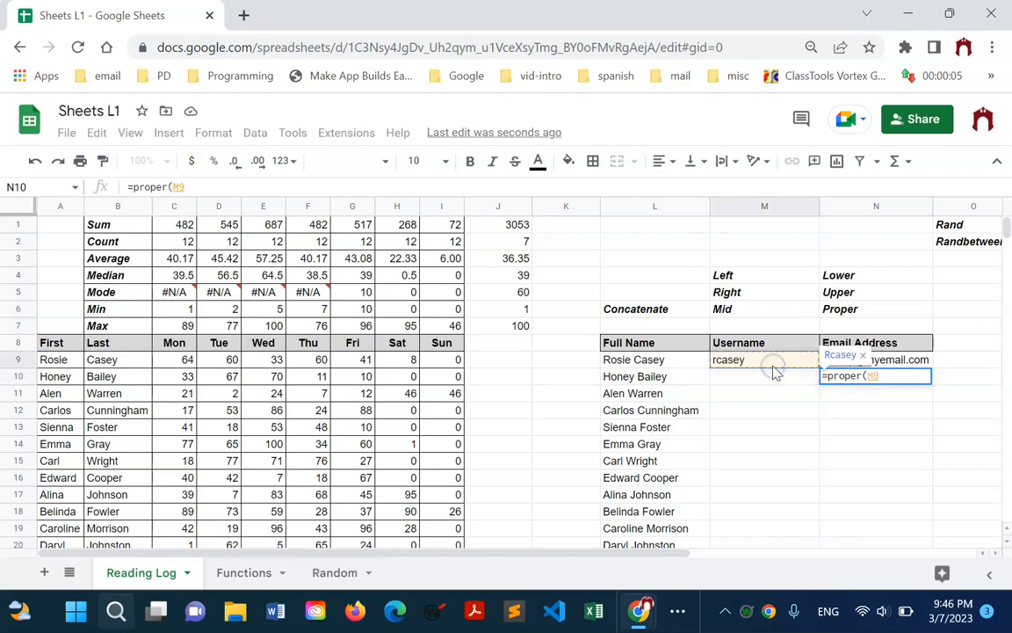
key("Return")
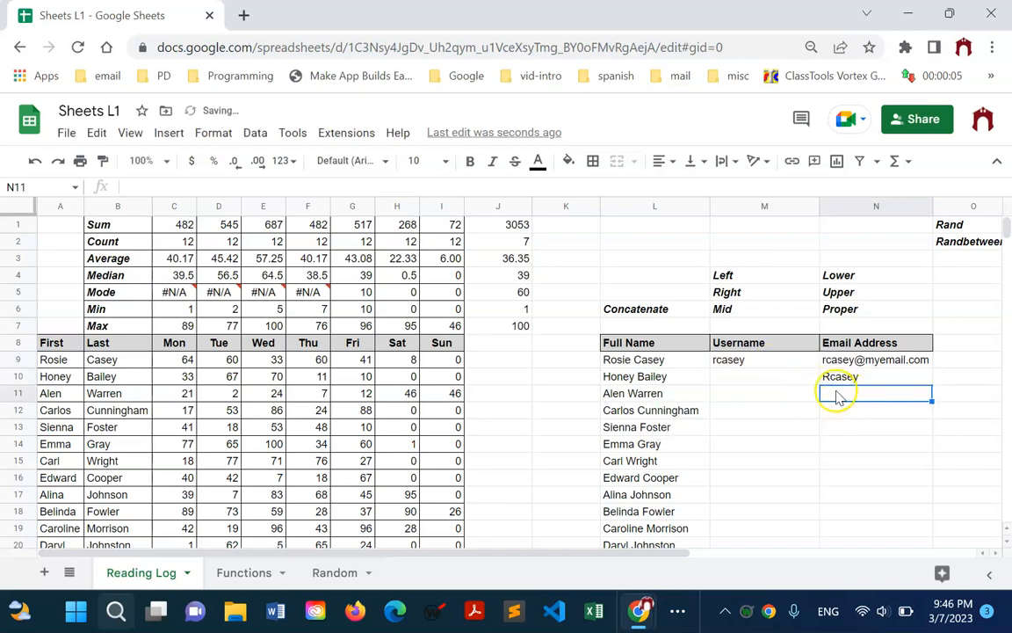
Enter the sample text "hi there kid" in M10.
left_click(764, 379)
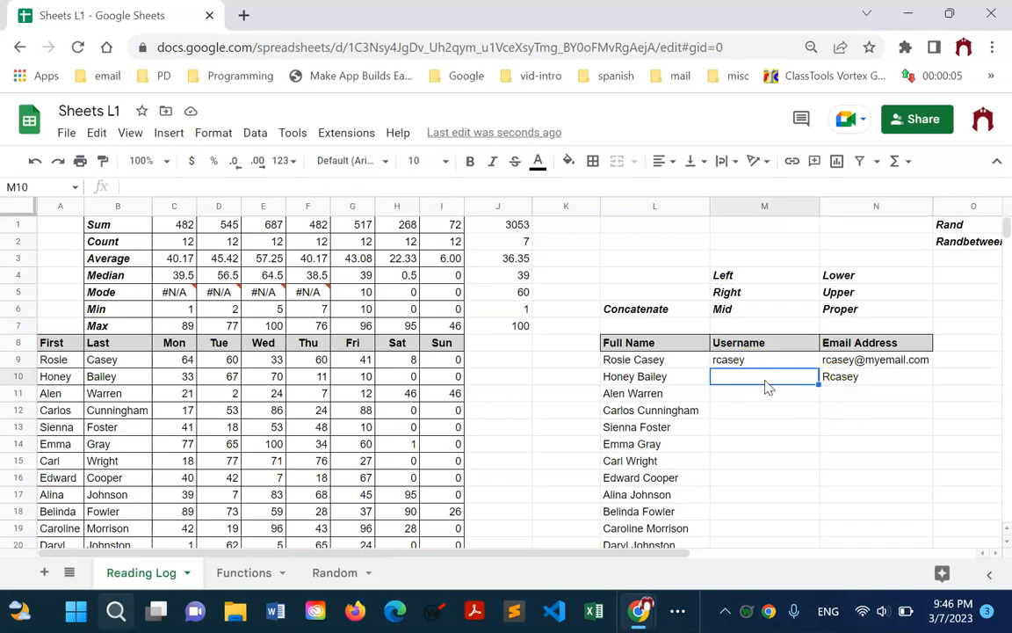
type("hi there")
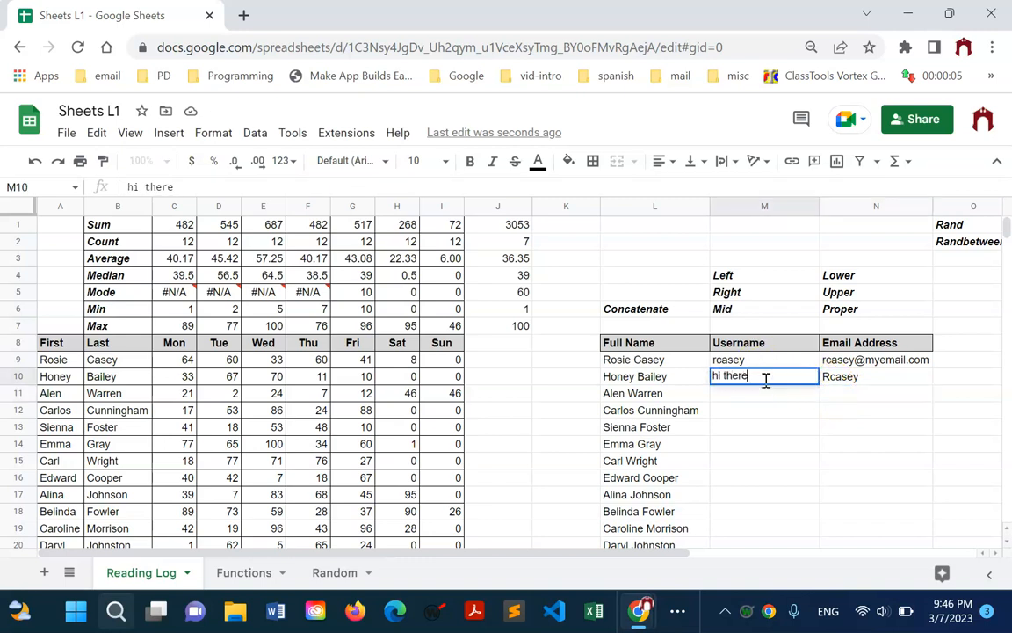
type(" kid")
left_click(841, 427)
Change the PROPER formula in N10 to capitalize the sample text in M10 with =proper(M10).
left_click(866, 380)
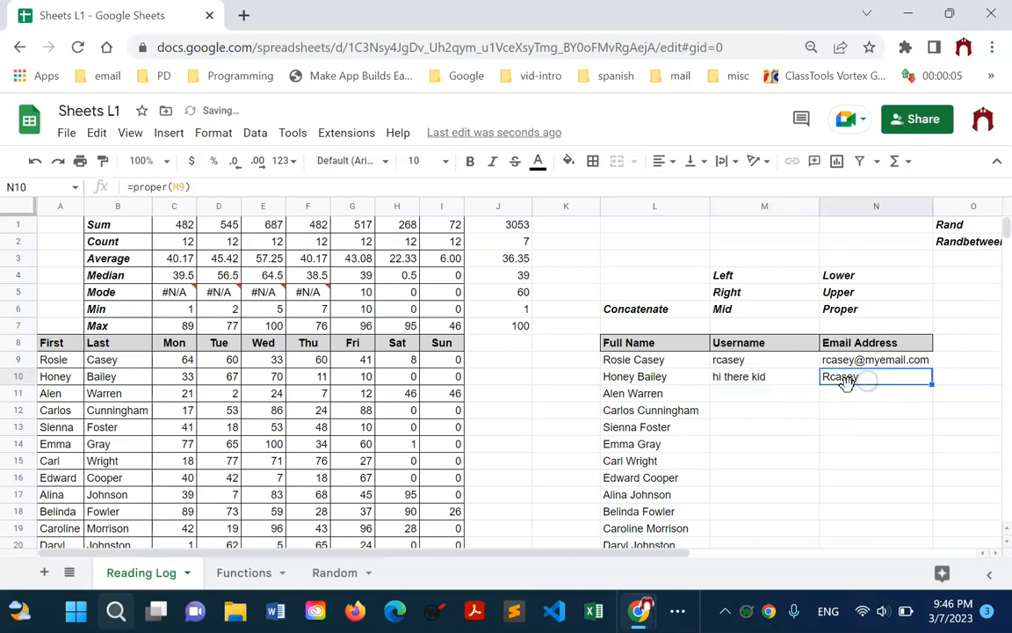
double_click(185, 186)
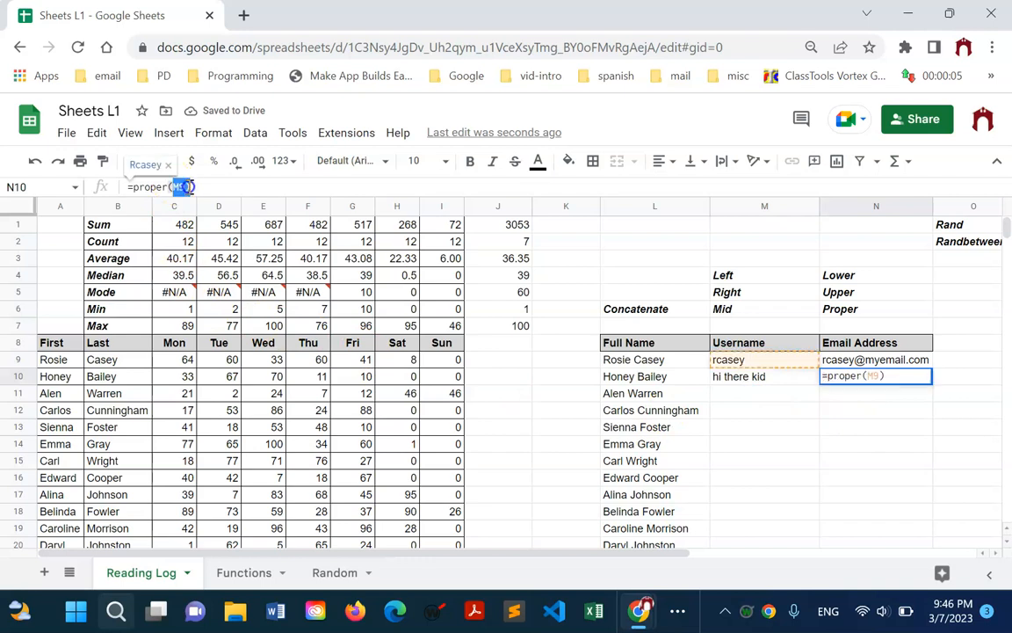
left_click(762, 377)
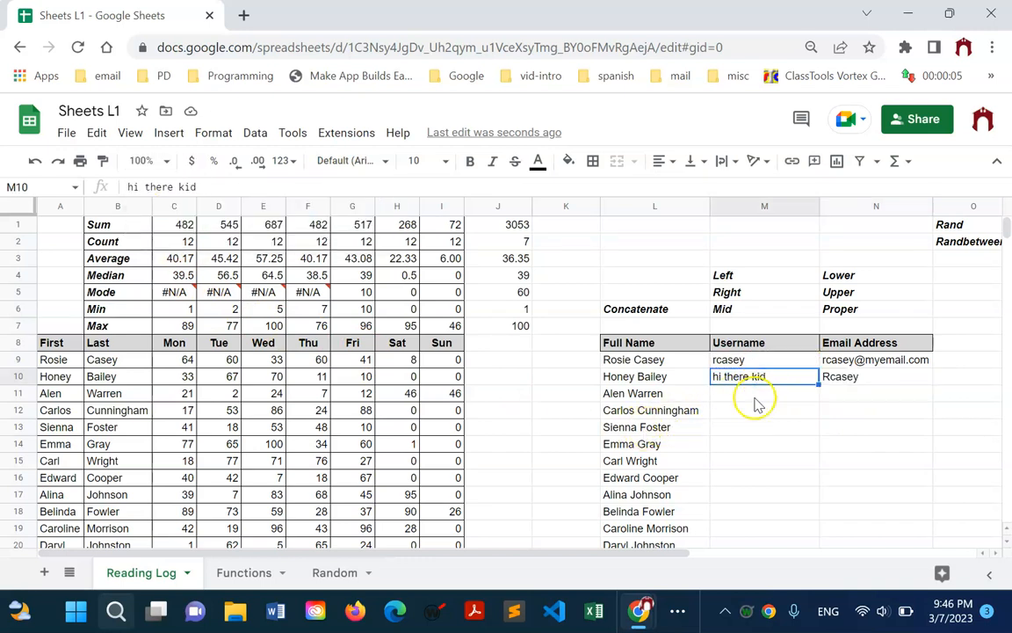
left_click(861, 377)
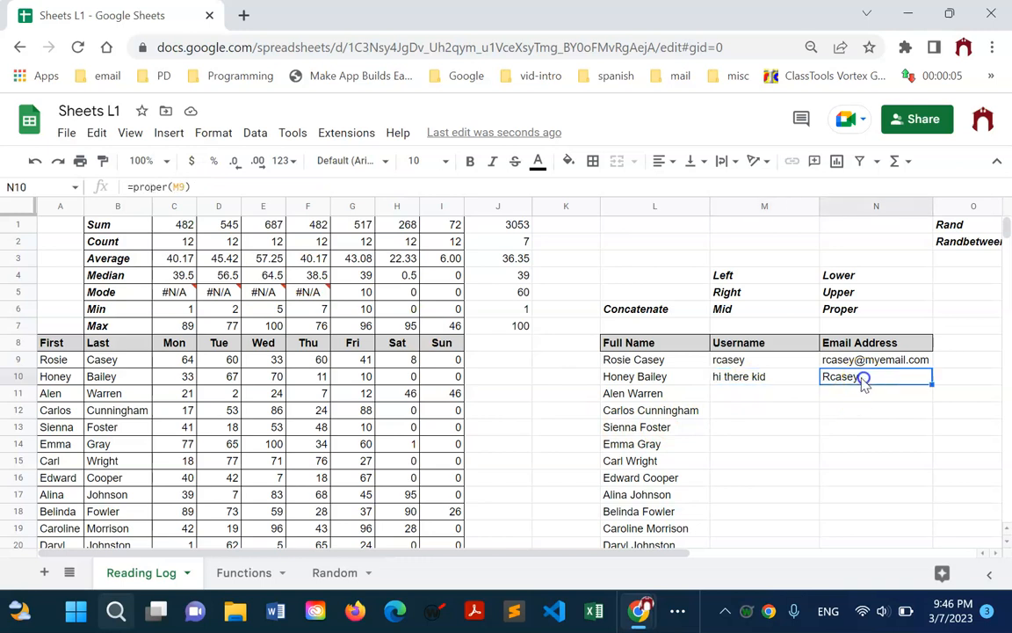
left_click(185, 186)
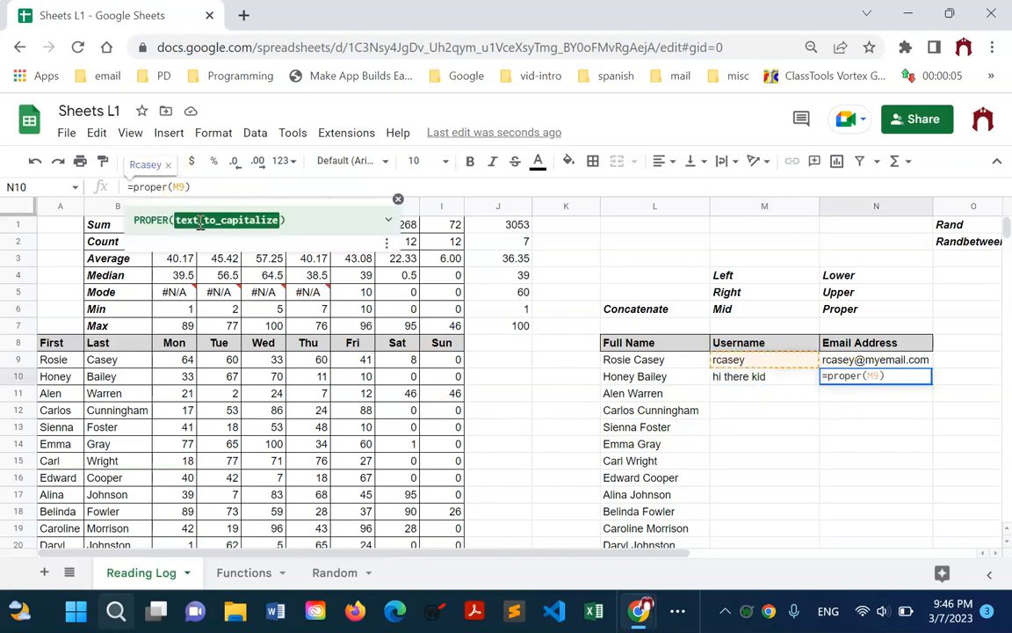
key("BackSpace")
key("BackSpace")
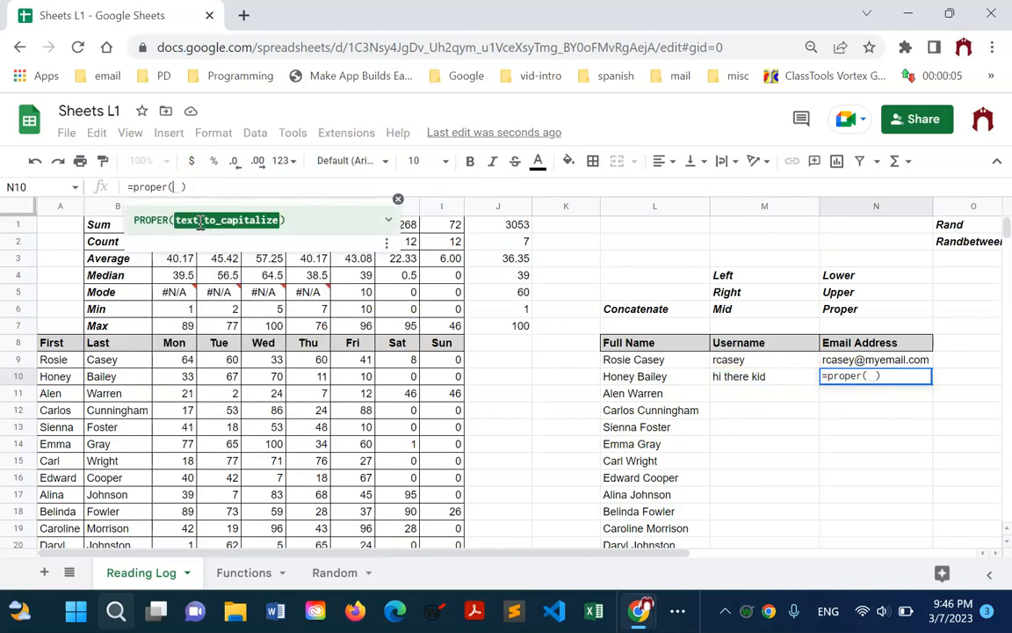
left_click(748, 378)
key("Return")
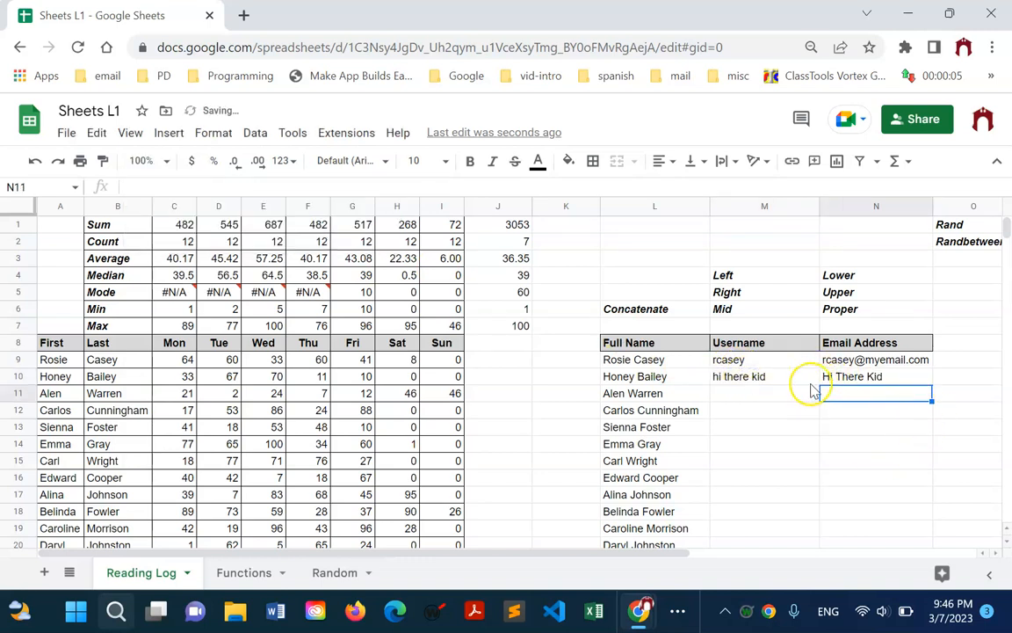
Clear the PROPER formula from N10 and the sample text from M10.
left_click(873, 380)
key("Delete")
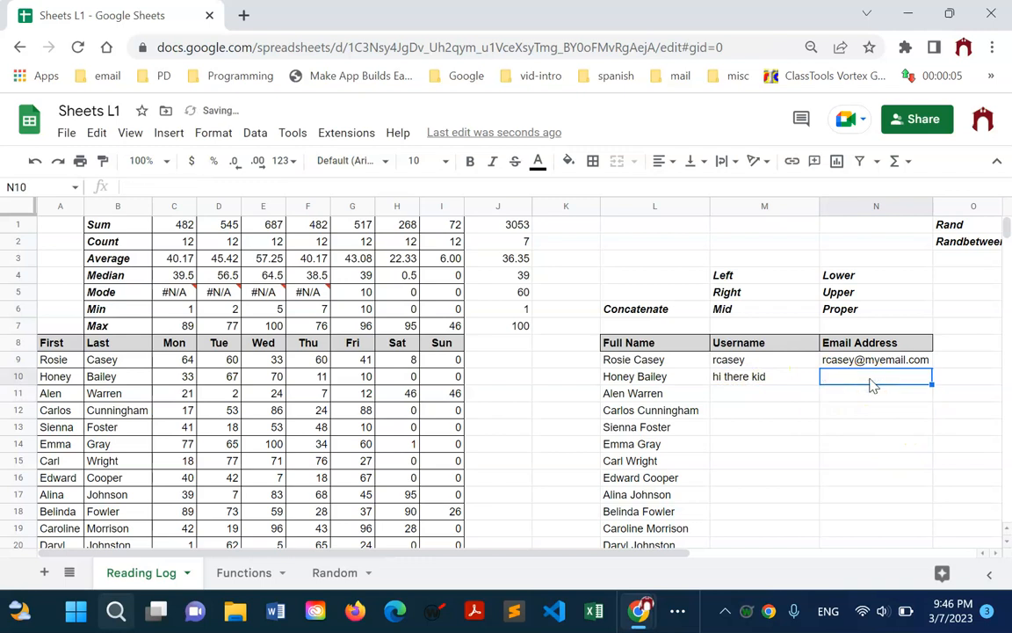
left_click(778, 380)
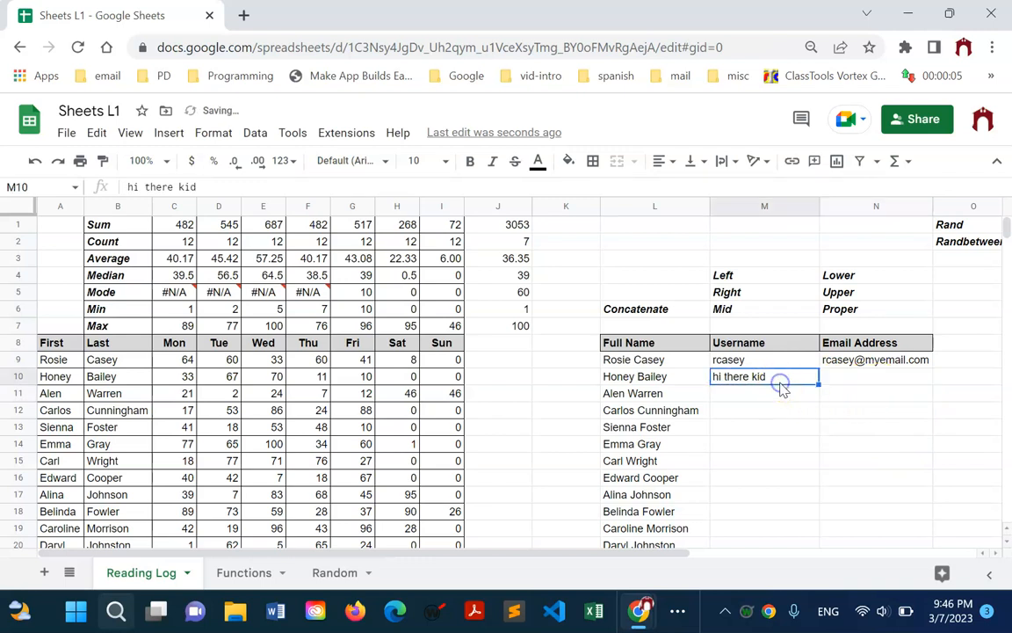
scroll(813, 394, "down", 1)
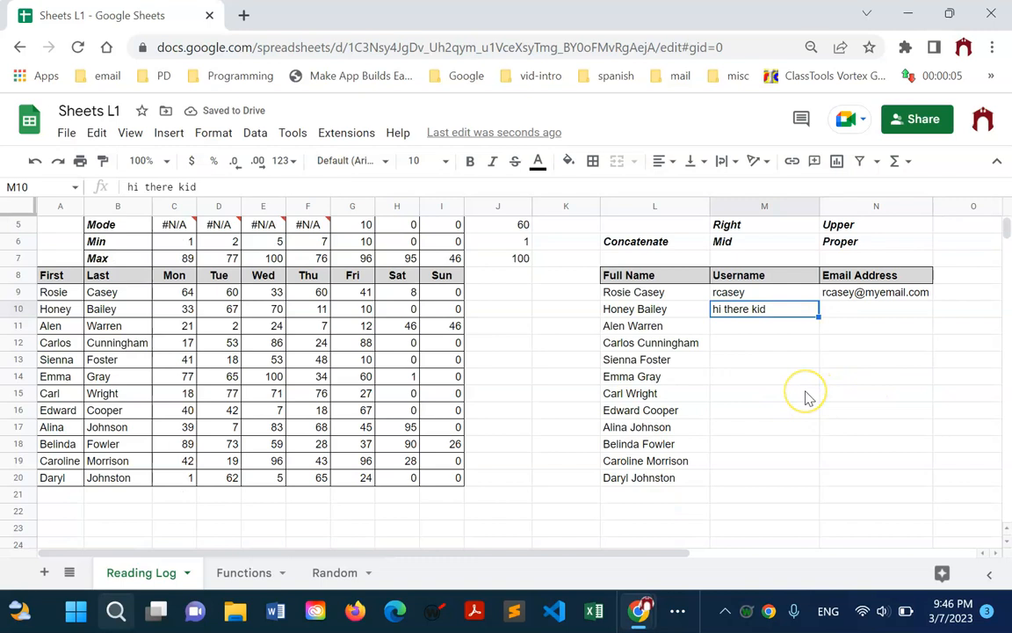
key("Delete")
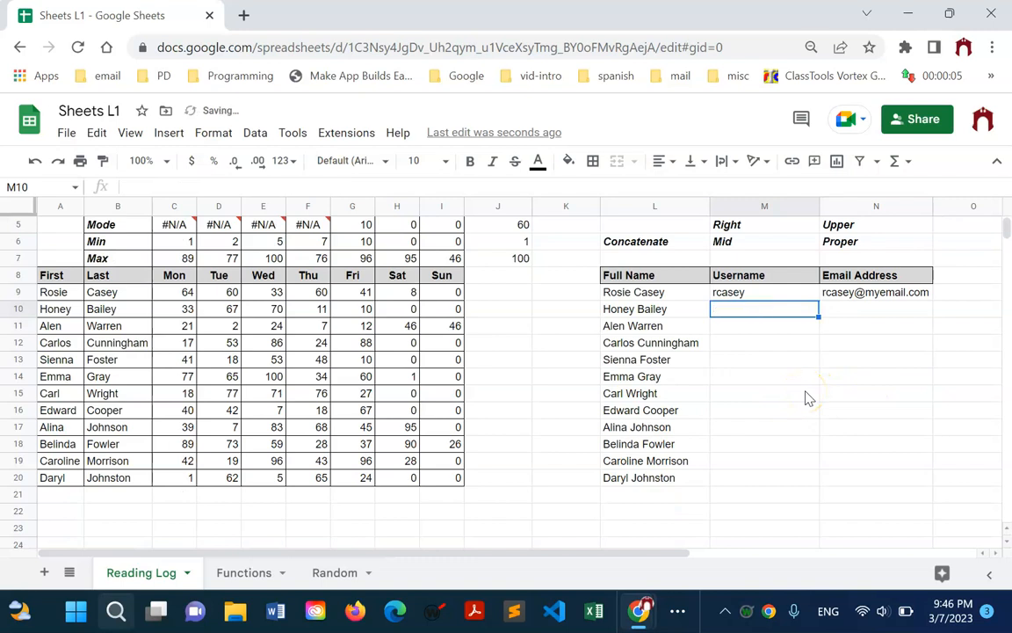
Fill the lowercase username formula from M9 down through M20 and check the copied formula in M18.
left_click(766, 297)
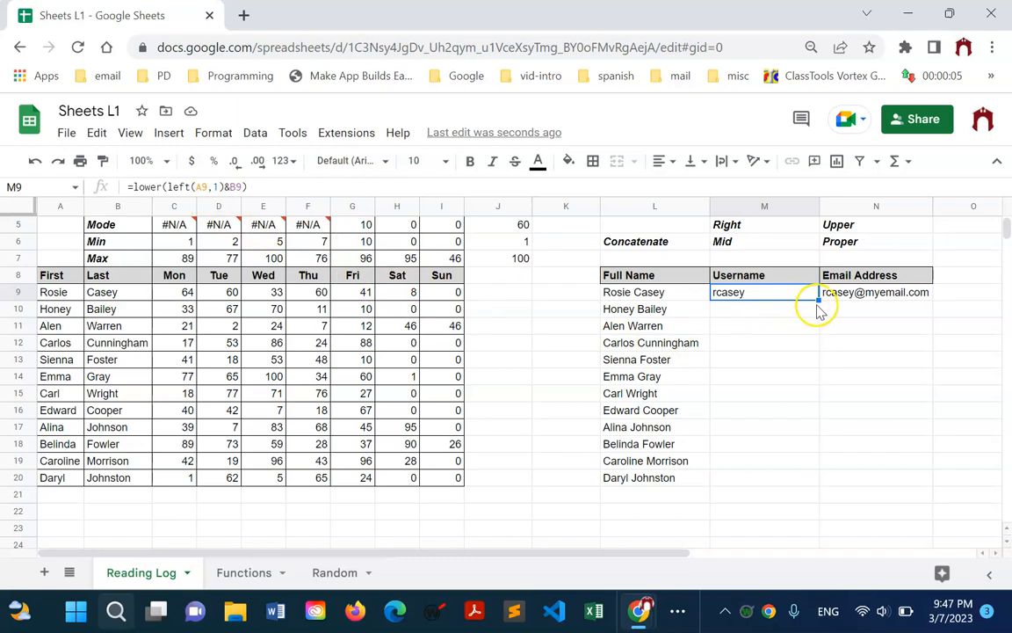
left_click_drag(818, 300, 745, 508)
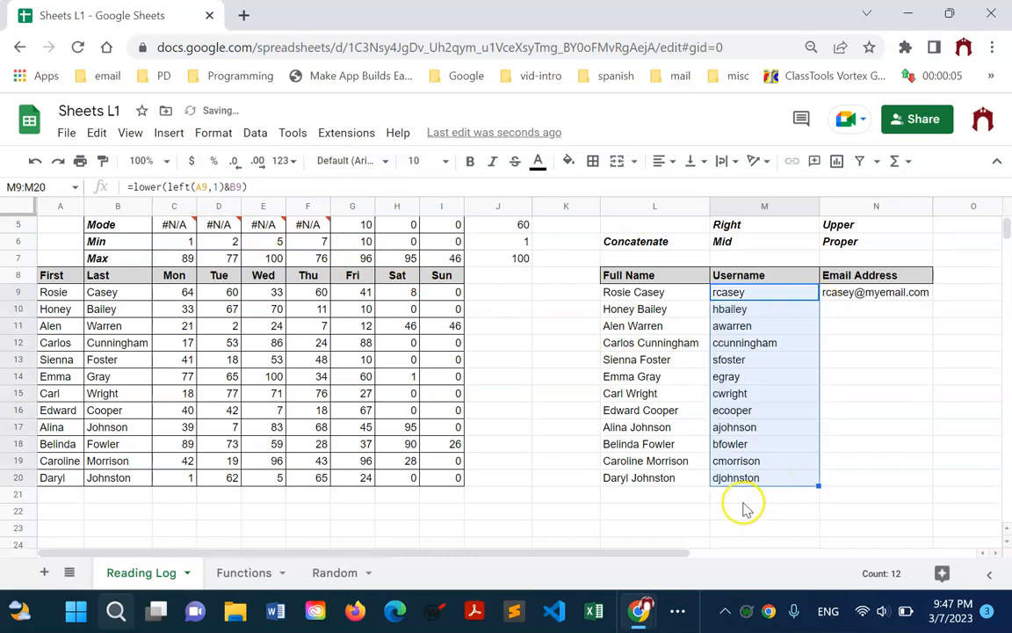
left_click(789, 447)
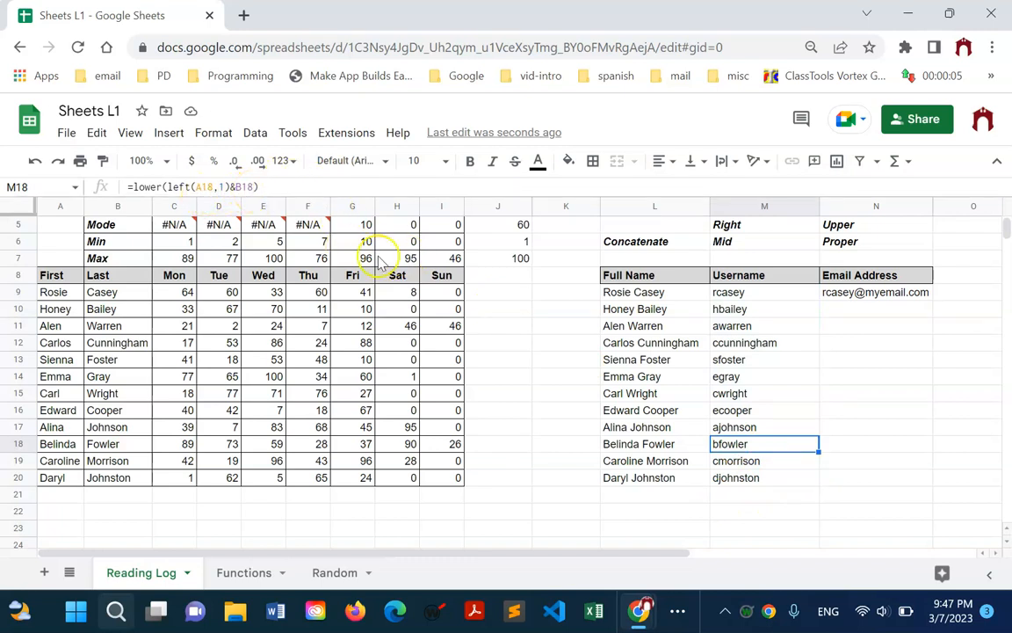
Try extending the username formula from M10 across into N10, check its shifted references, and clear N10 again.
left_click(775, 310)
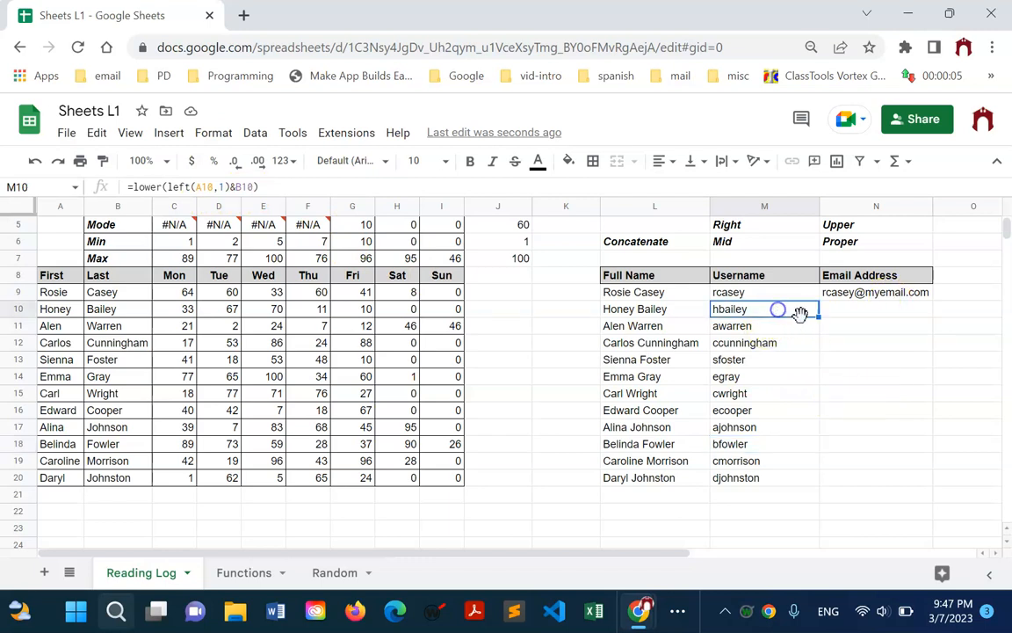
left_click_drag(819, 316, 857, 318)
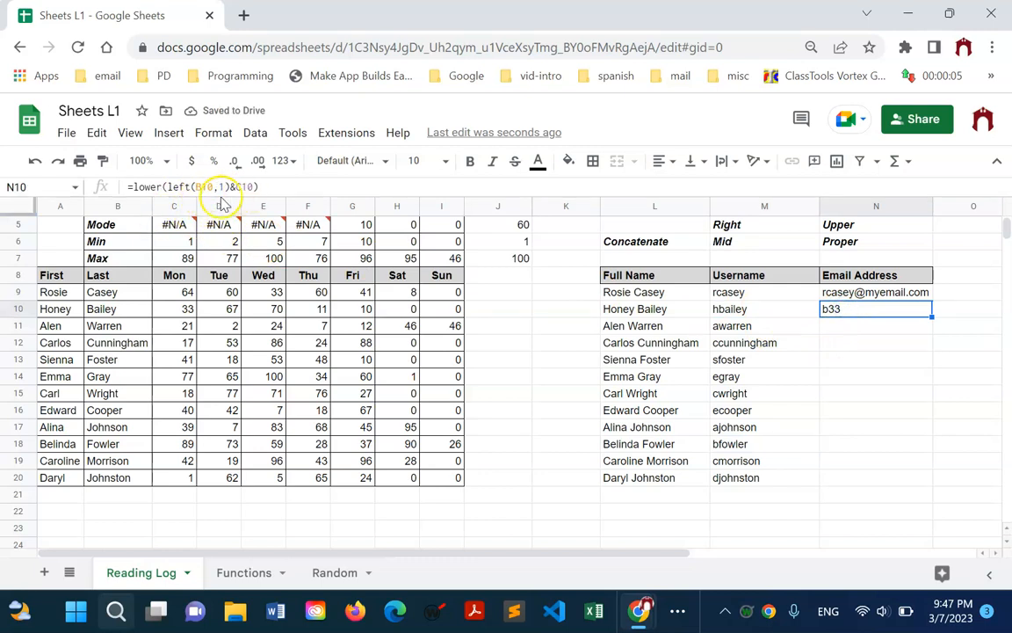
left_click(929, 444)
left_click(894, 314)
key("Delete")
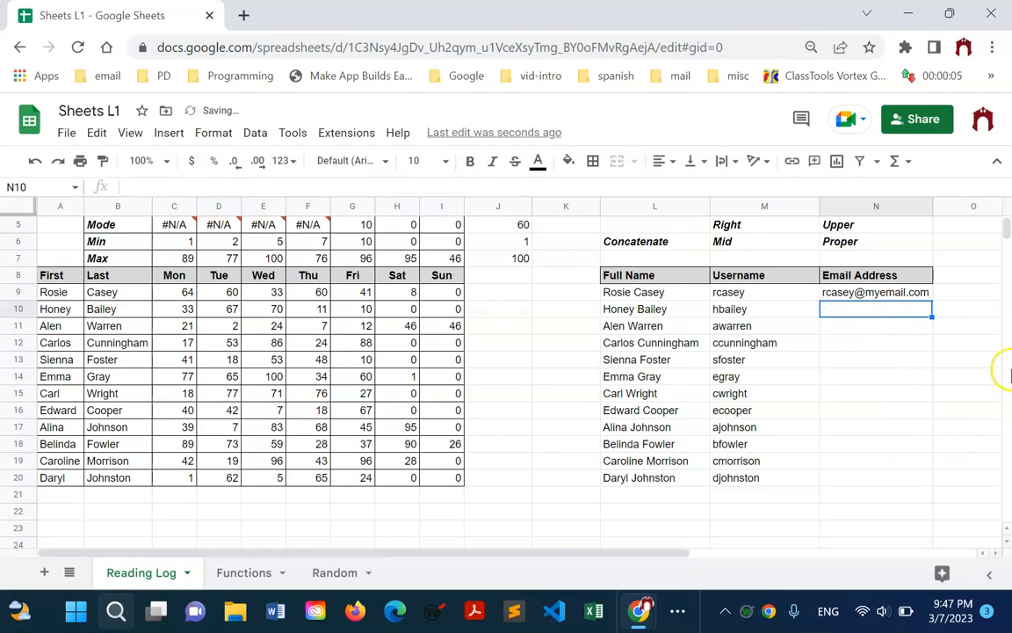
Fill the email address formula from N9 down through N20 and fit column N's width to its contents.
left_click(846, 293)
left_click_drag(933, 300, 914, 479)
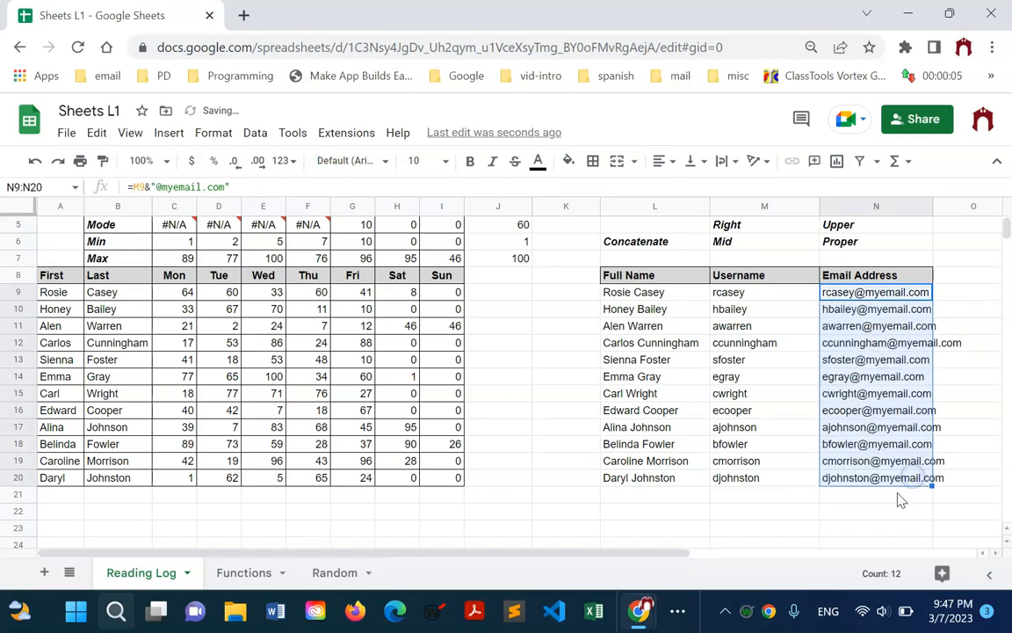
double_click(932, 205)
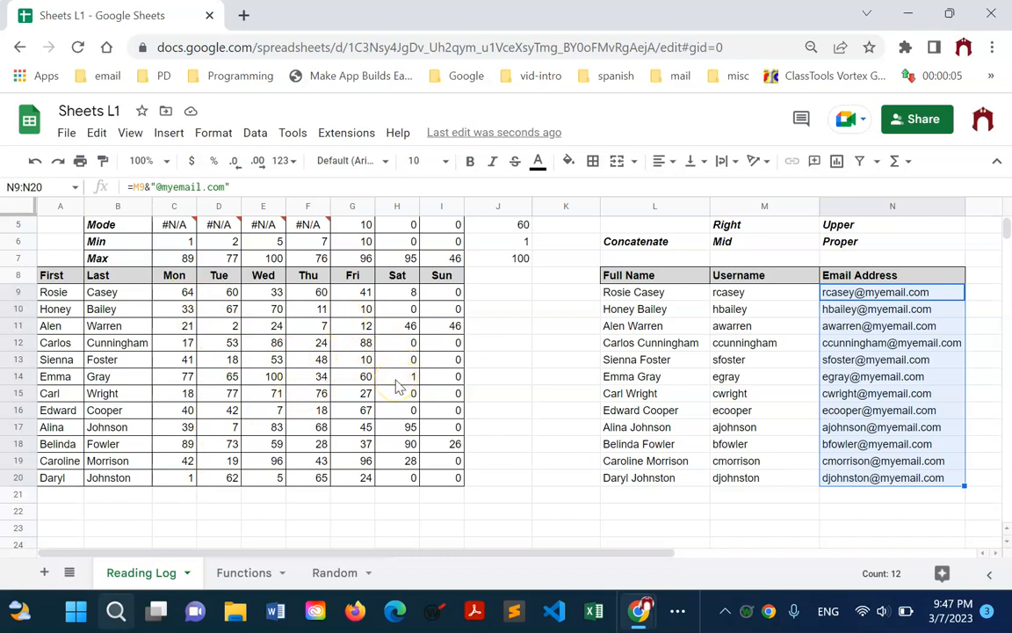
Open the Random Data Generator website from the link in B1 of the Functions sheet.
scroll(268, 465, "up", 2)
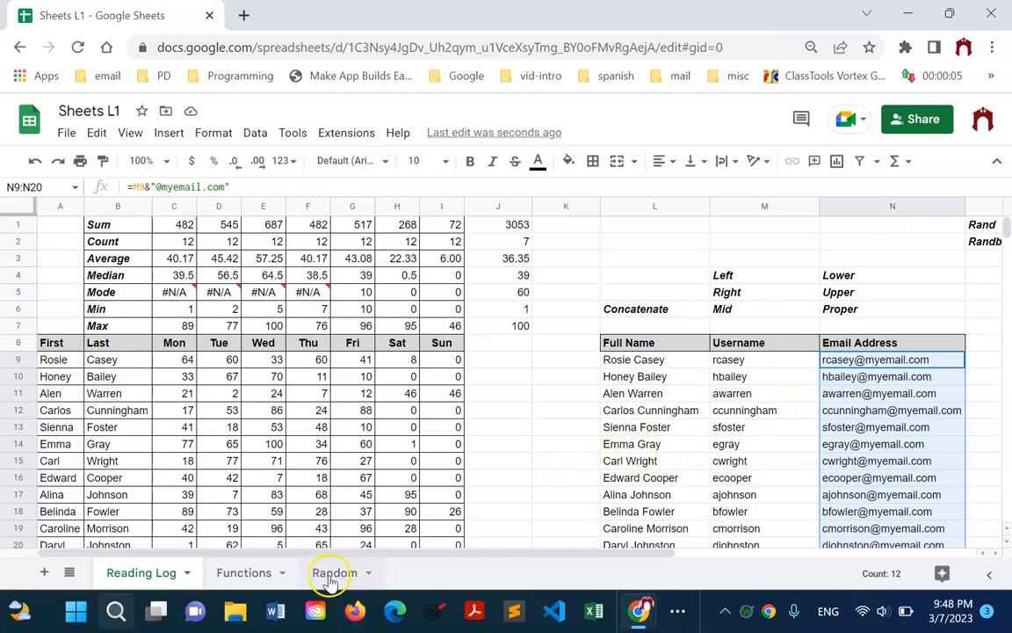
left_click(263, 577)
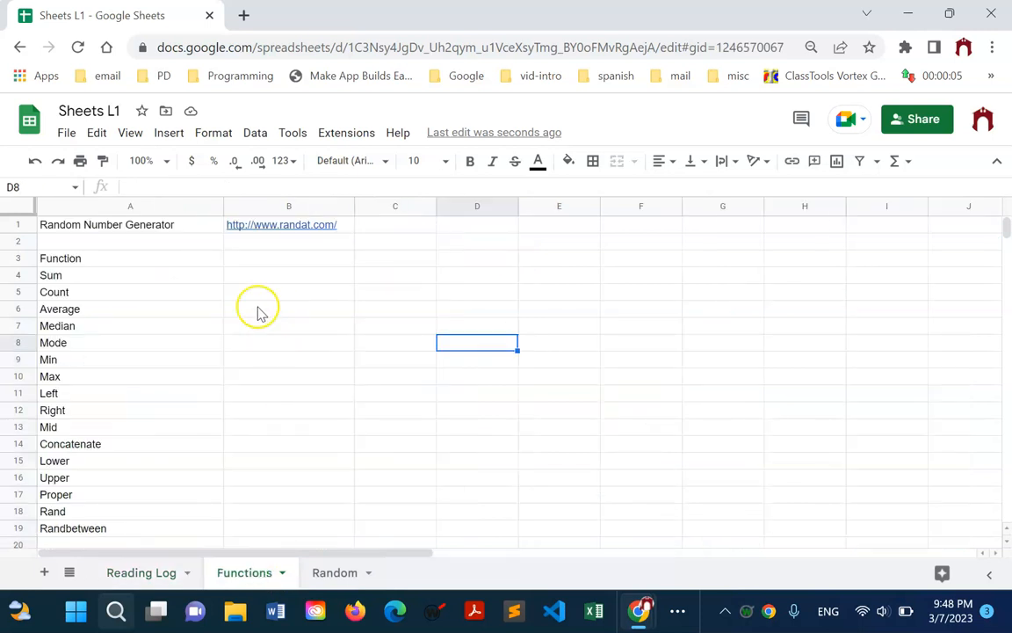
left_click(303, 226)
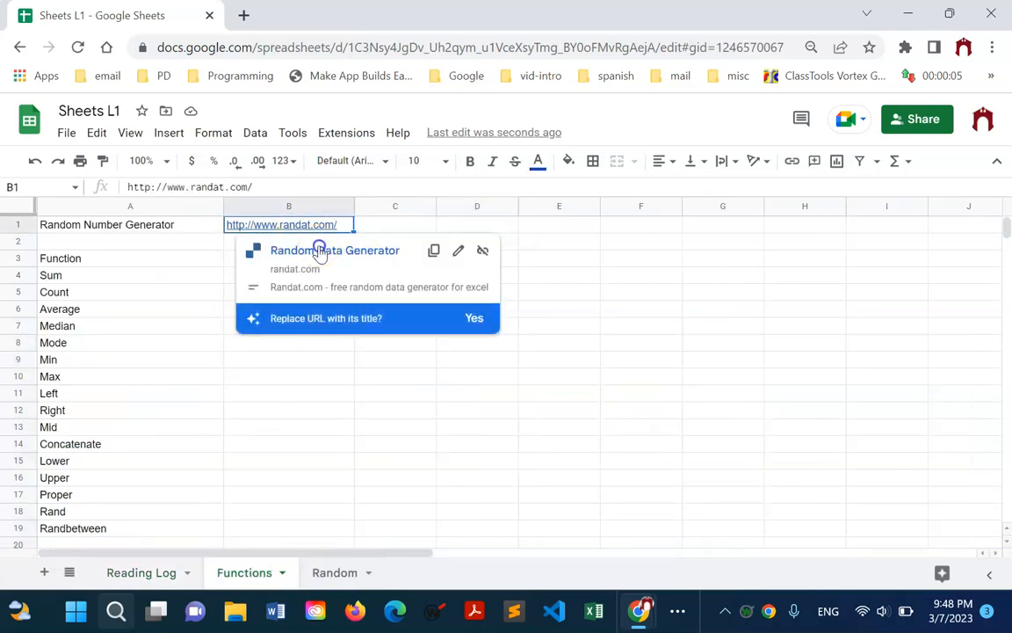
left_click(318, 250)
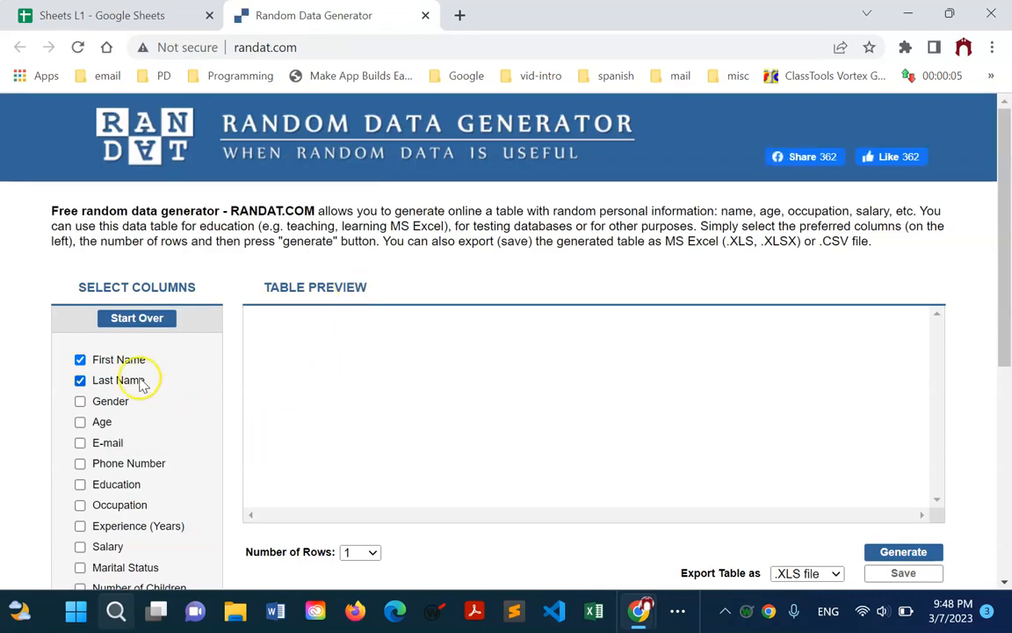
Add the Age column to the random data, try the 60 - 70 range, and set it to 18 - 30.
left_click(80, 422)
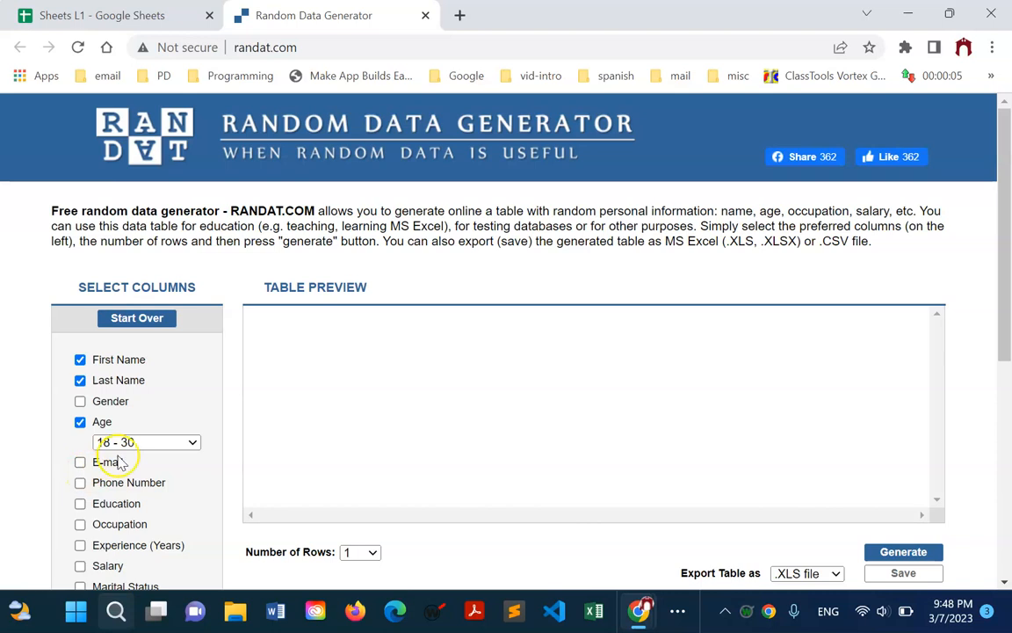
left_click(191, 441)
left_click(167, 516)
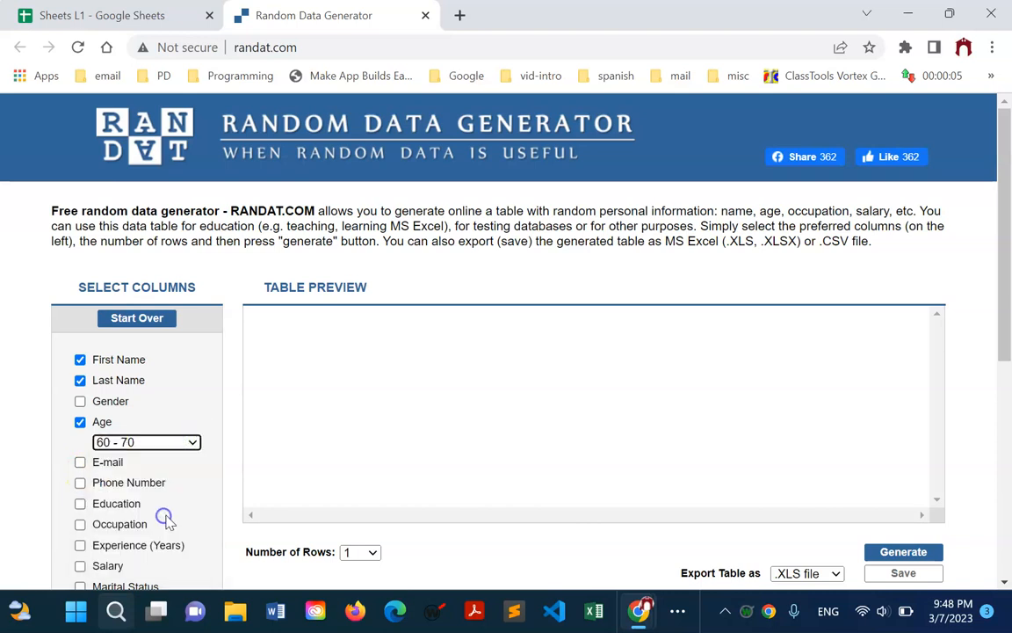
left_click(158, 442)
left_click(158, 459)
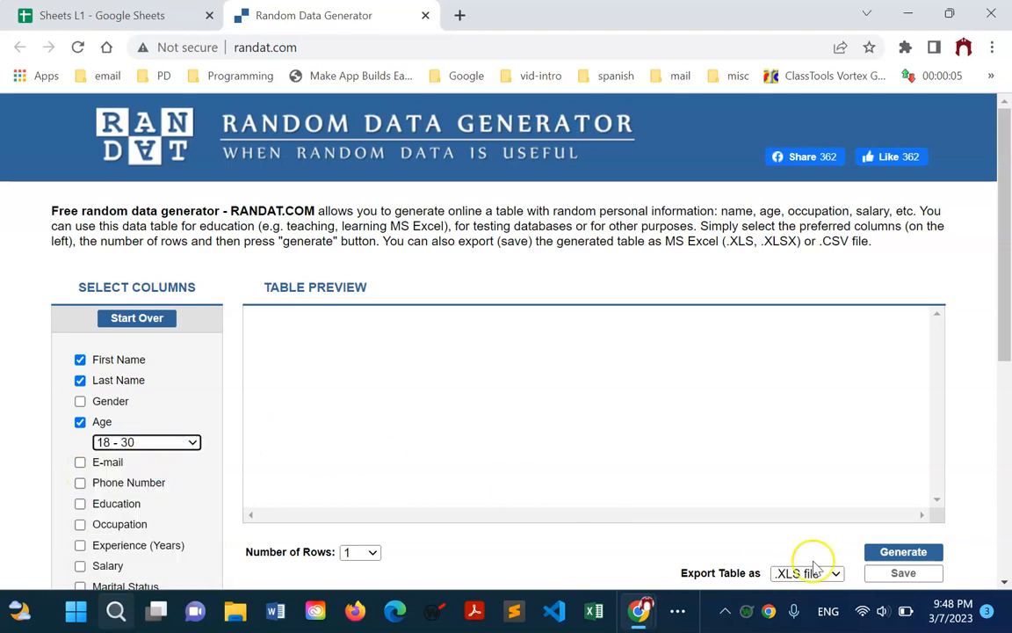
Set the number of rows to 15, generate the random table, and look through its preview.
scroll(345, 479, "down", 2)
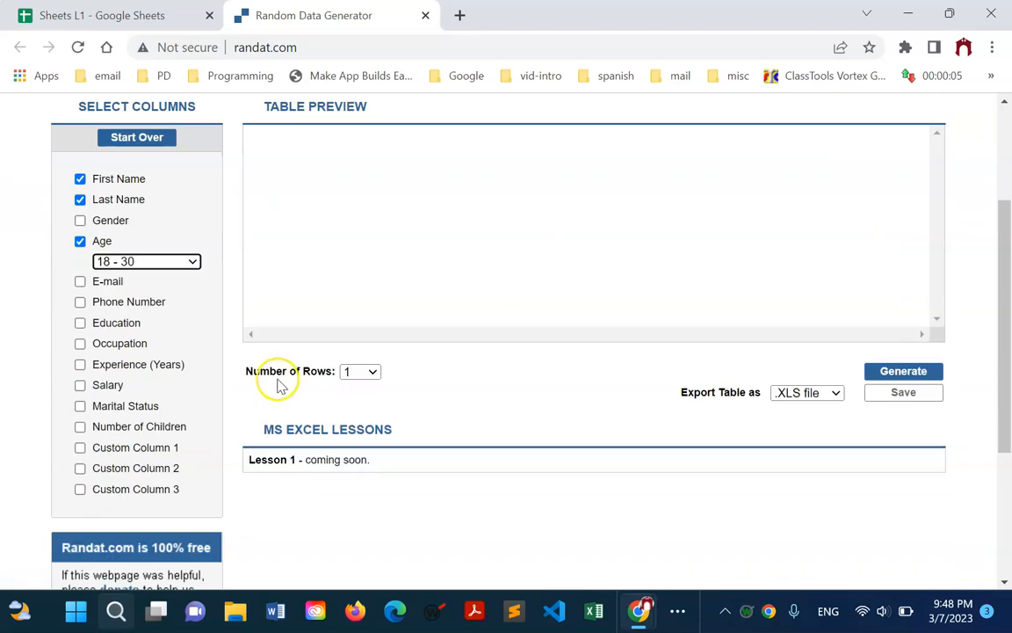
left_click(371, 373)
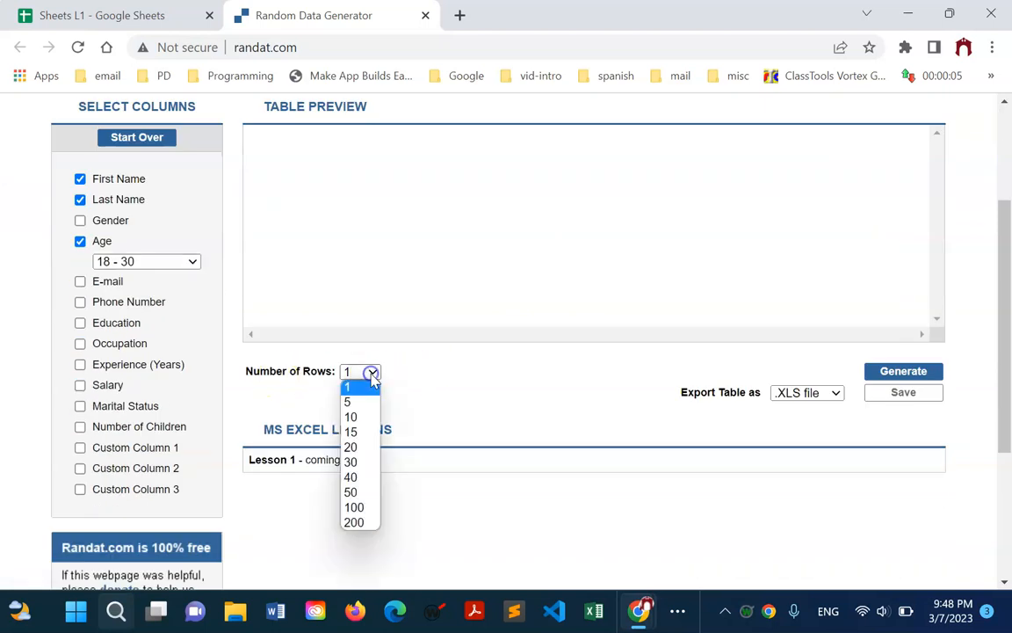
left_click(366, 431)
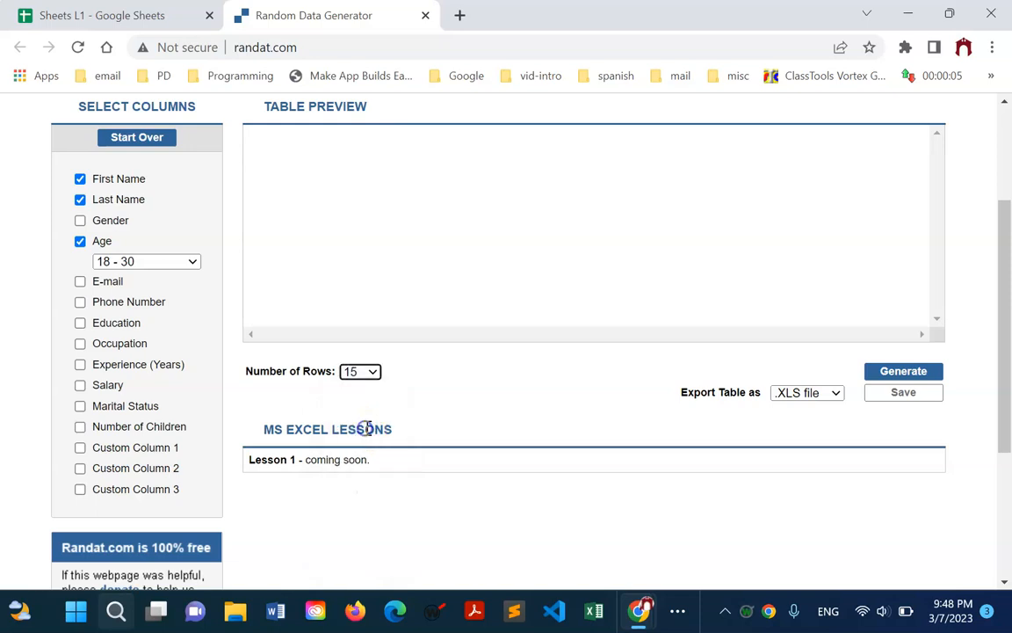
left_click(896, 377)
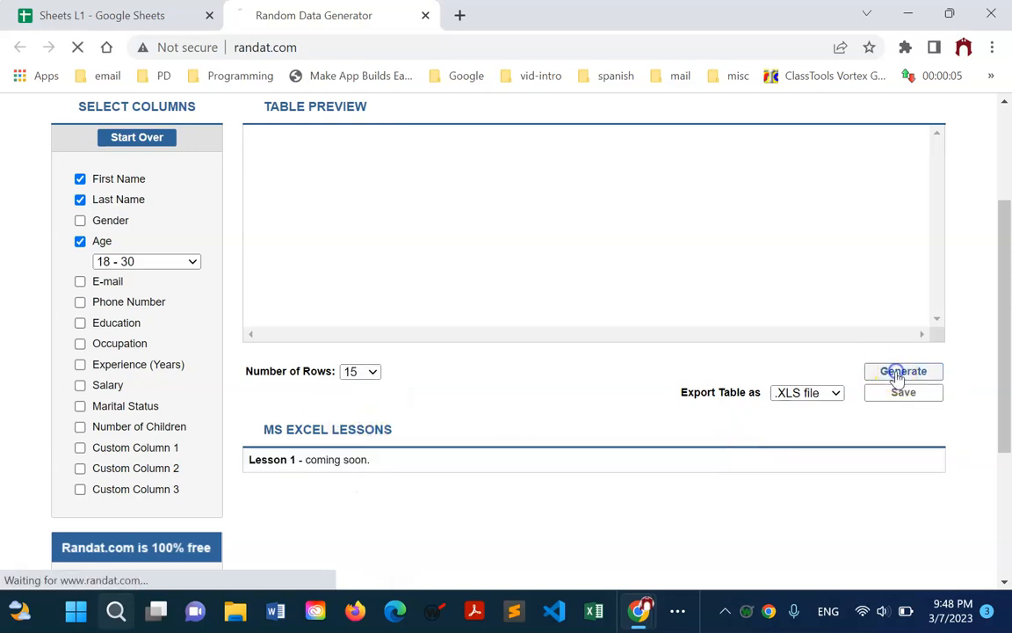
scroll(694, 372, "down", 4)
scroll(696, 384, "up", 5)
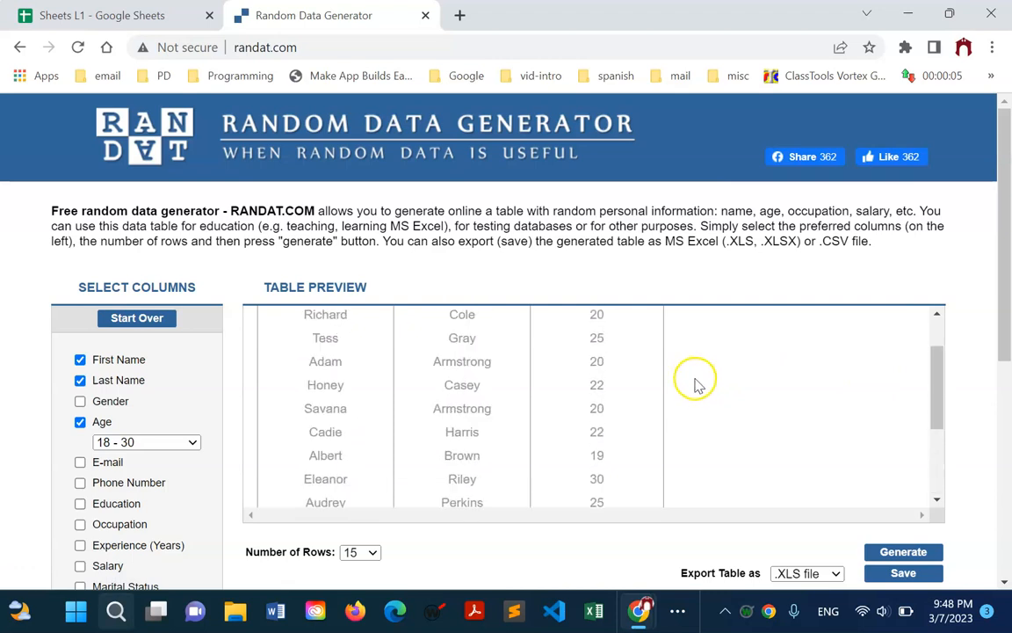
Copy the generated rows of names and ages and switch to the Random sheet in Google Sheets.
left_click_drag(308, 354, 603, 472)
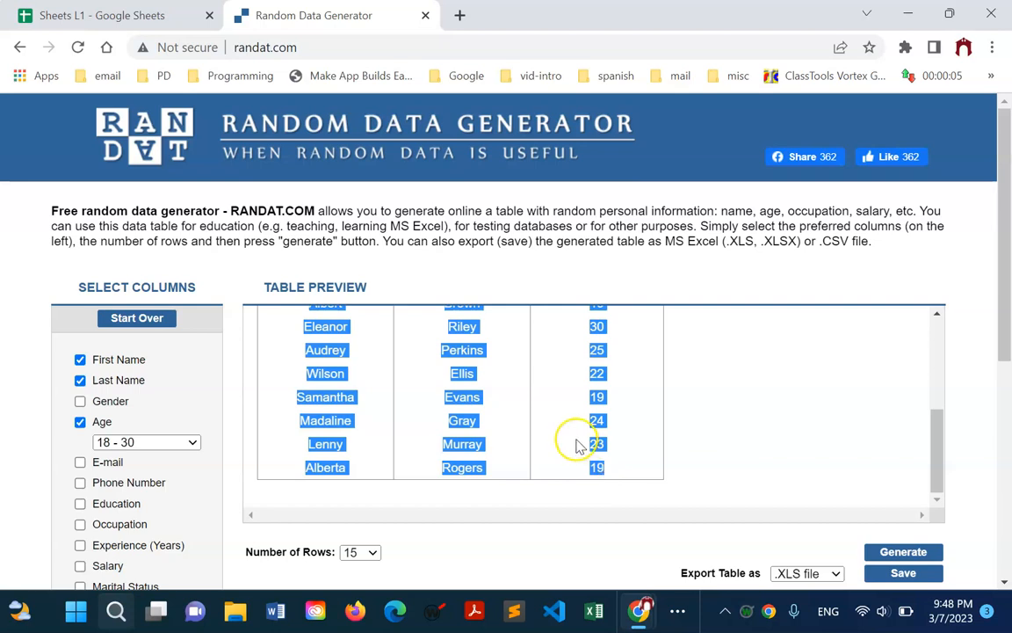
right_click(578, 445)
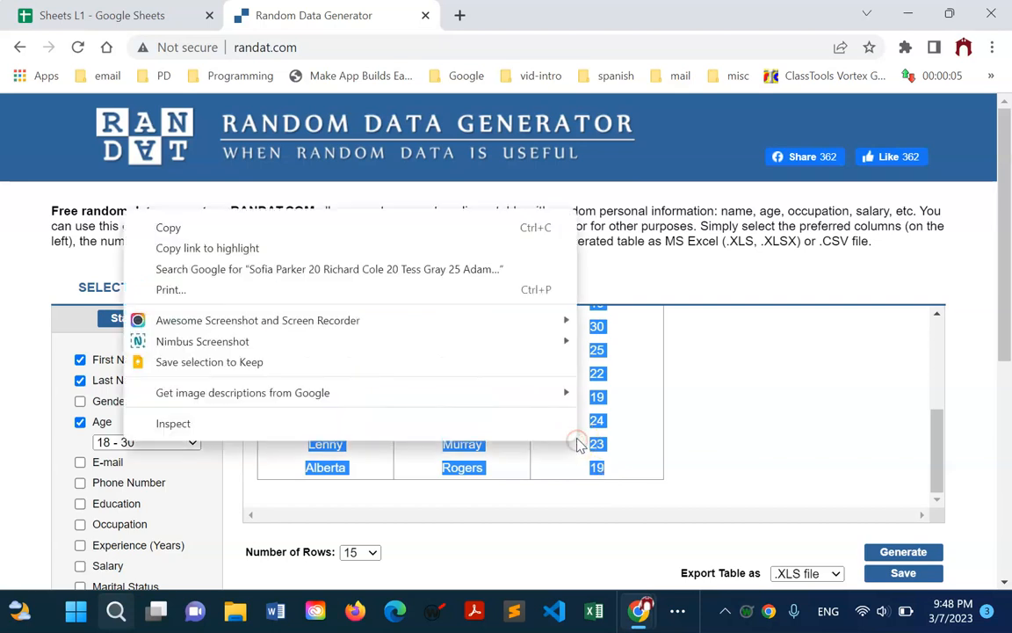
left_click(371, 228)
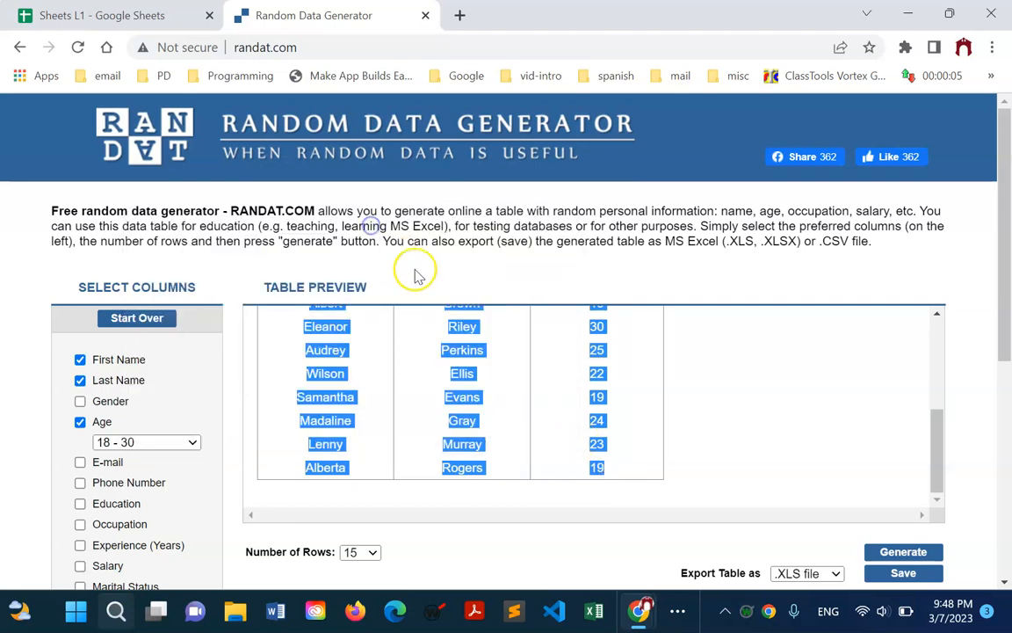
left_click(129, 17)
left_click(320, 569)
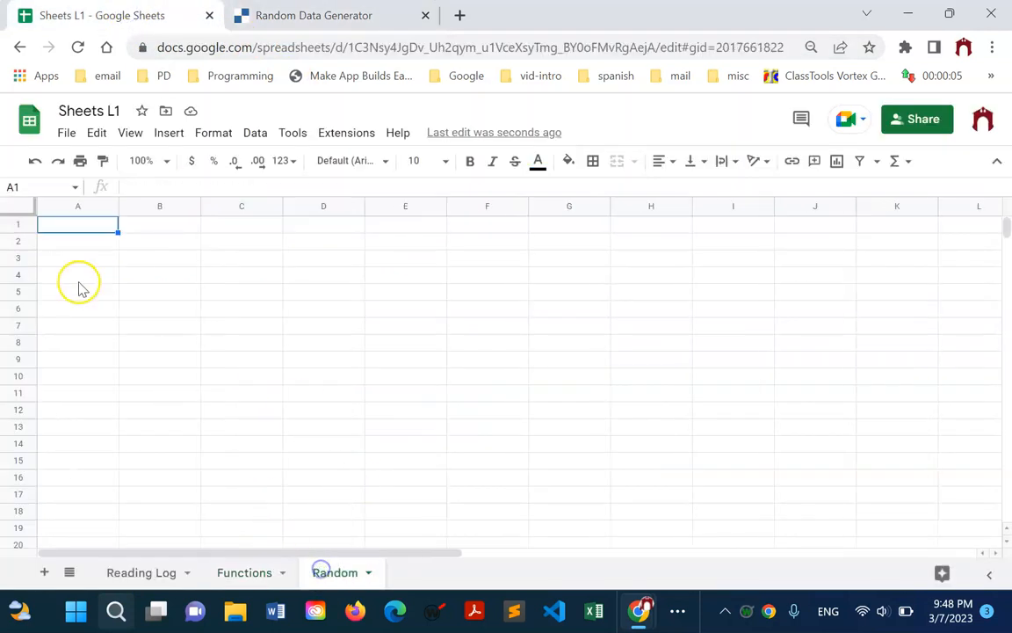
Paste the copied rows of names and ages into the Random sheet starting at A2.
left_click(76, 255)
left_click(78, 247)
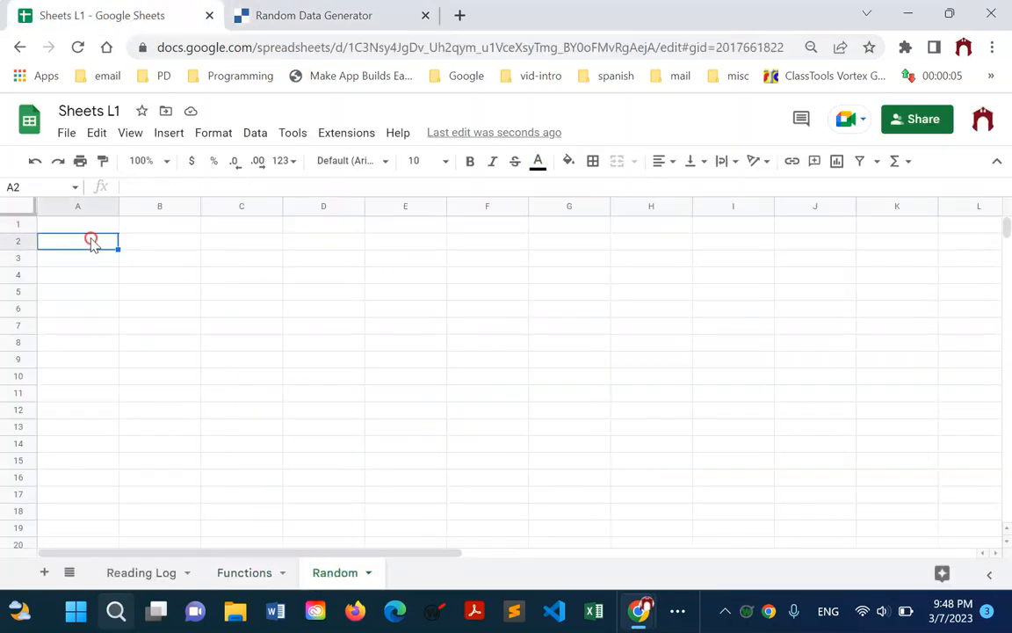
right_click(92, 241)
left_click(175, 226)
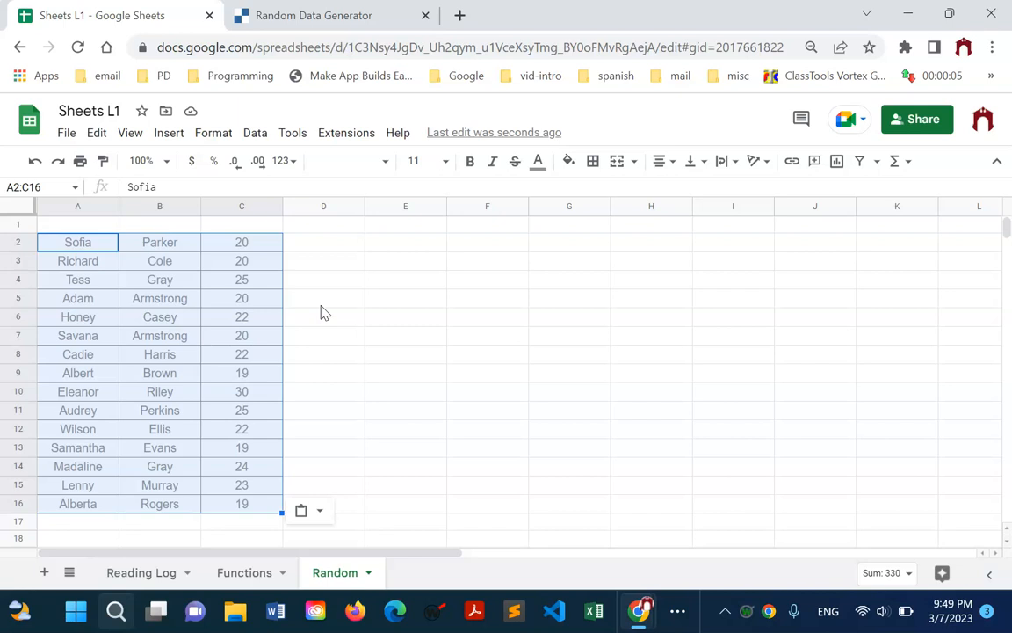
left_click(297, 316)
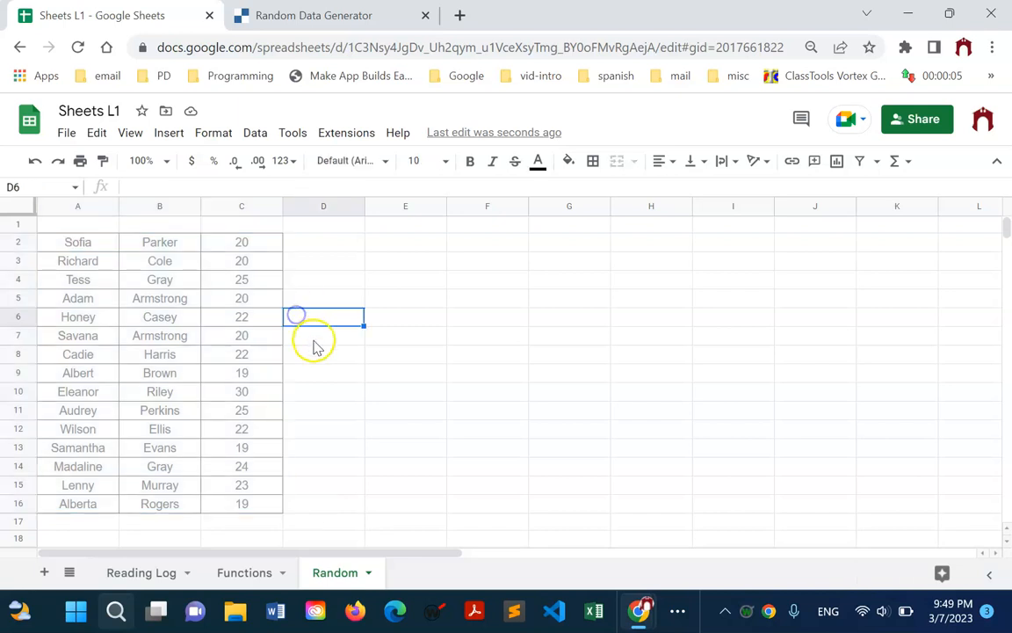
Enter the formula =rand() in D2, beside the first row of pasted data.
left_click(342, 249)
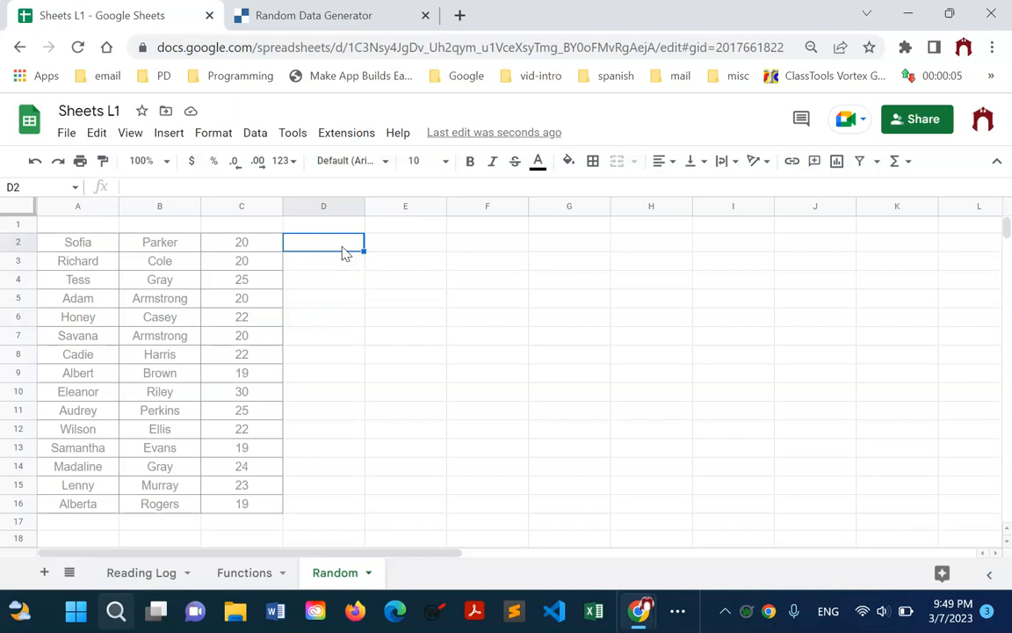
type("=")
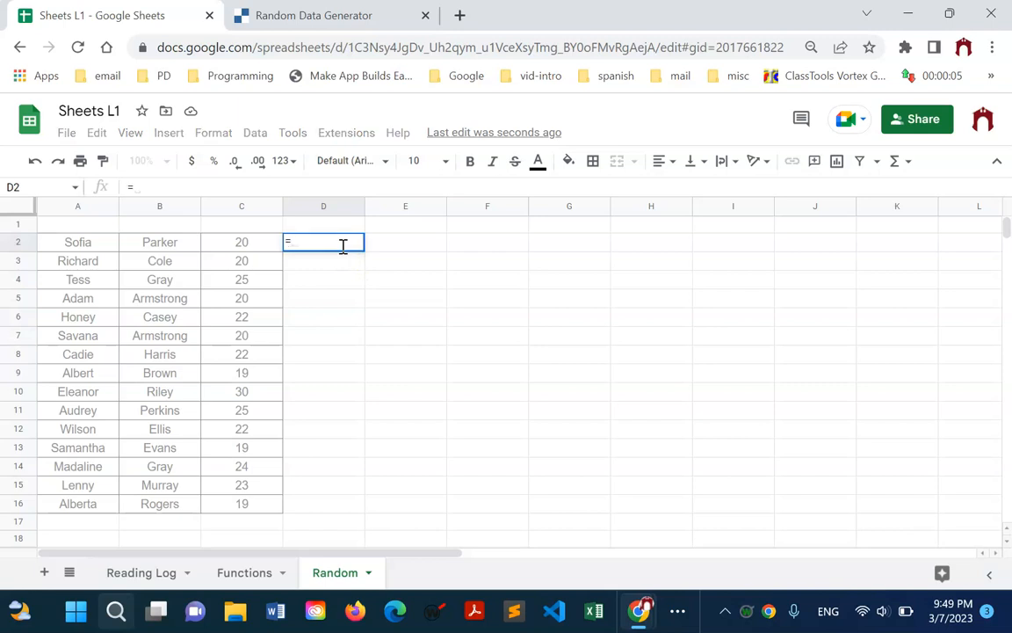
type("rand")
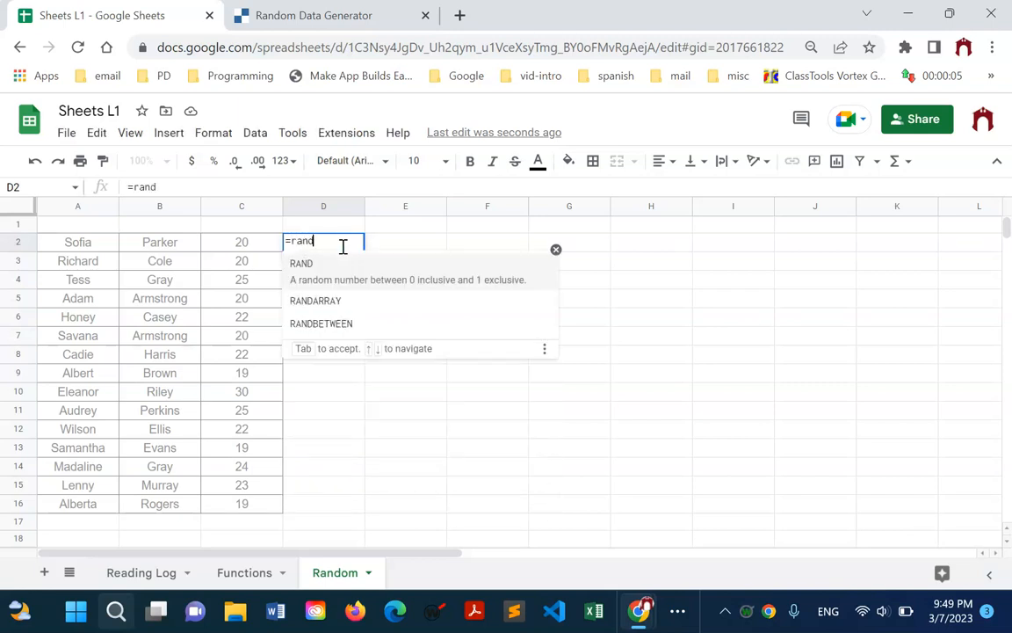
type("()")
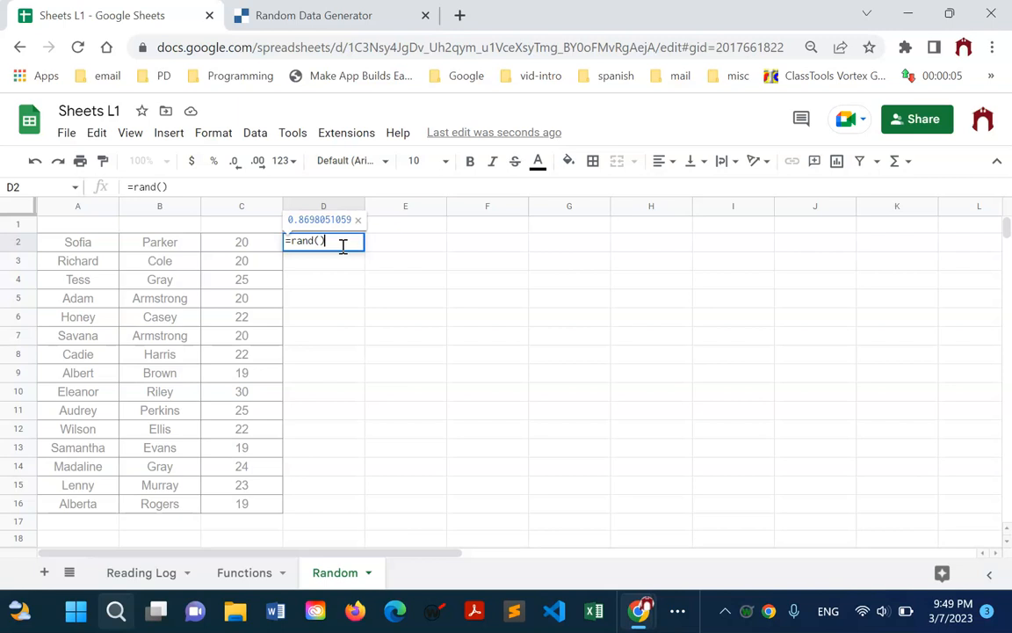
key("Return")
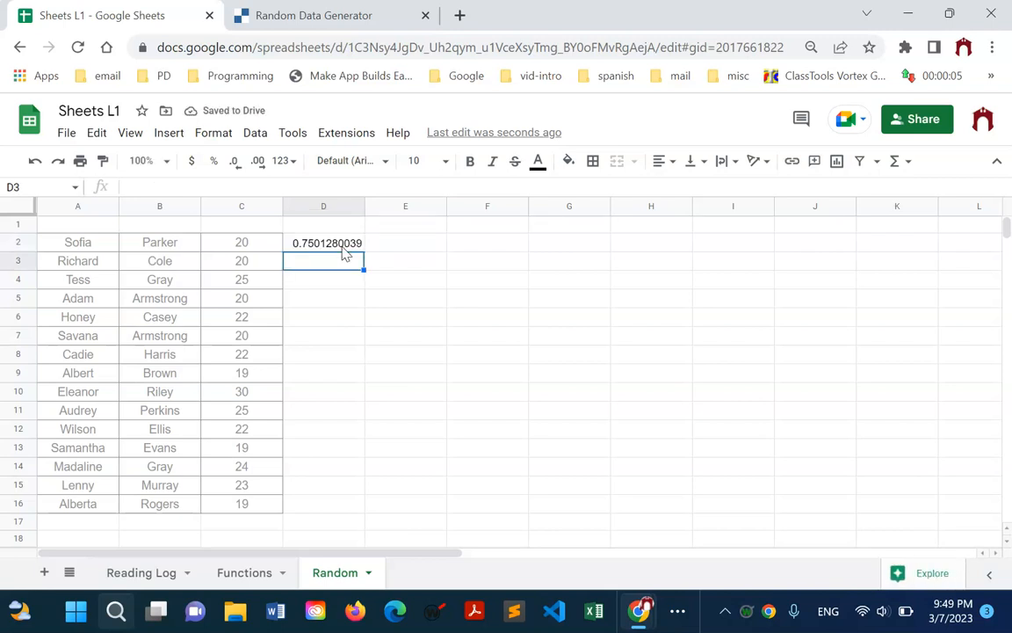
Fill the RAND formula down column D through row 16 and copy it from D3 back into the empty D2.
left_click(339, 241)
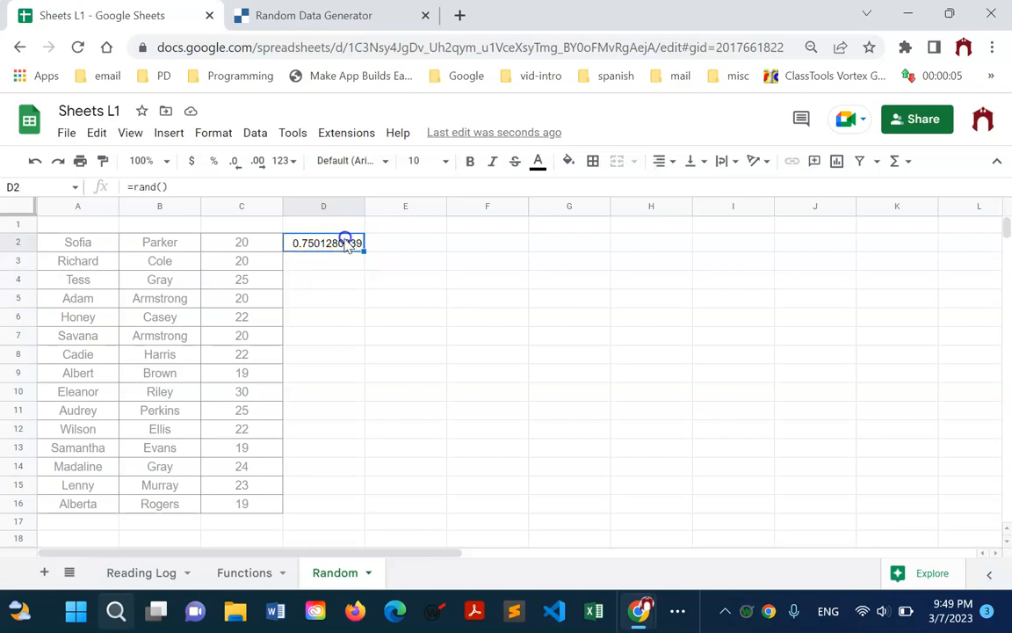
left_click_drag(356, 248, 337, 497)
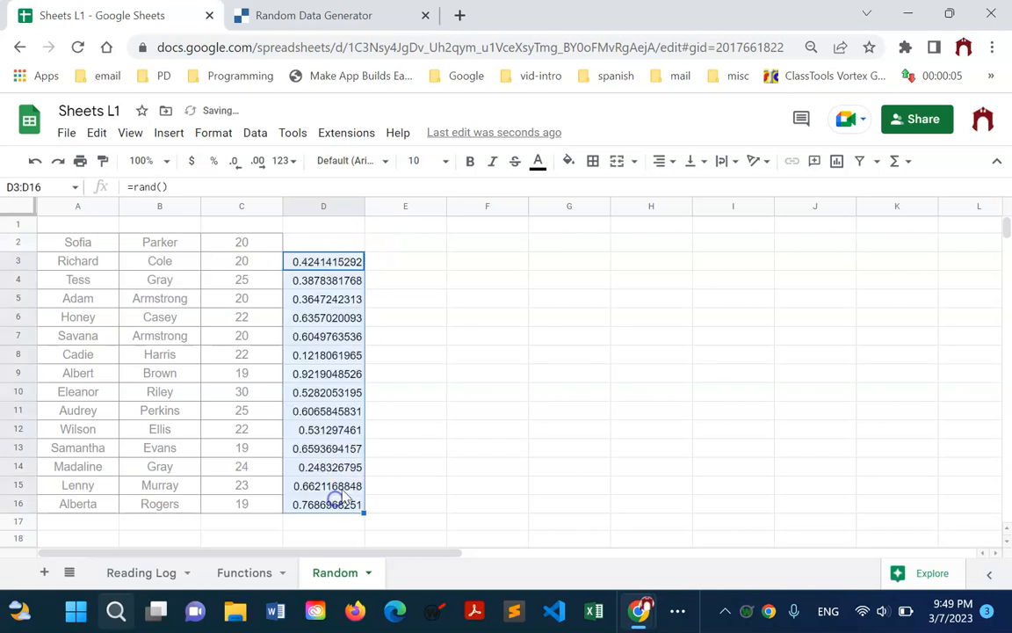
left_click(353, 264)
key("ctrl+c")
left_click(346, 235)
key("ctrl+v")
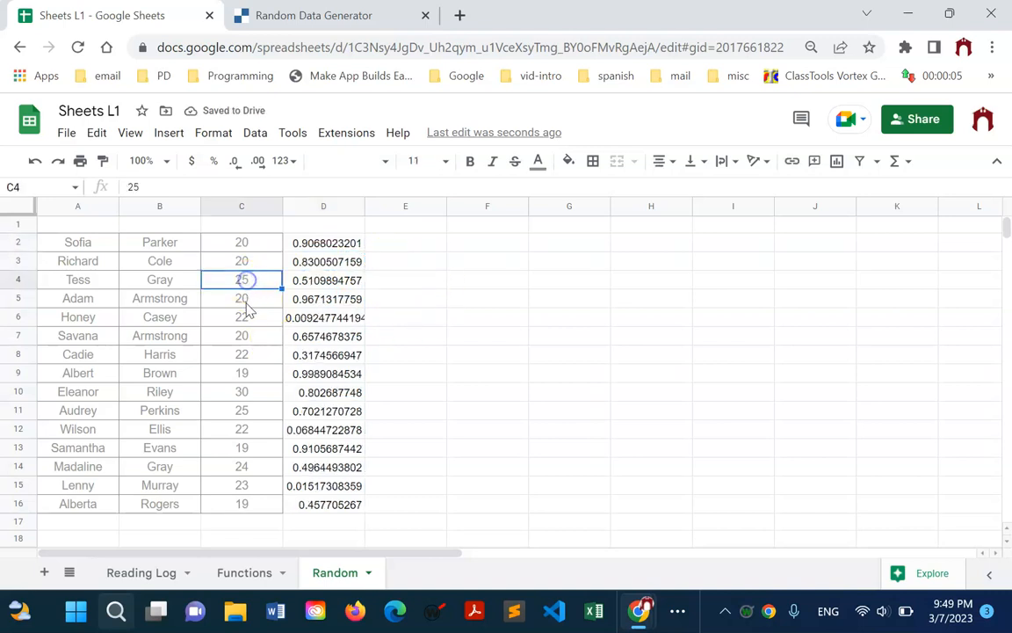
Change the age in C4 to 27 so that the random numbers recalculate.
type("2")
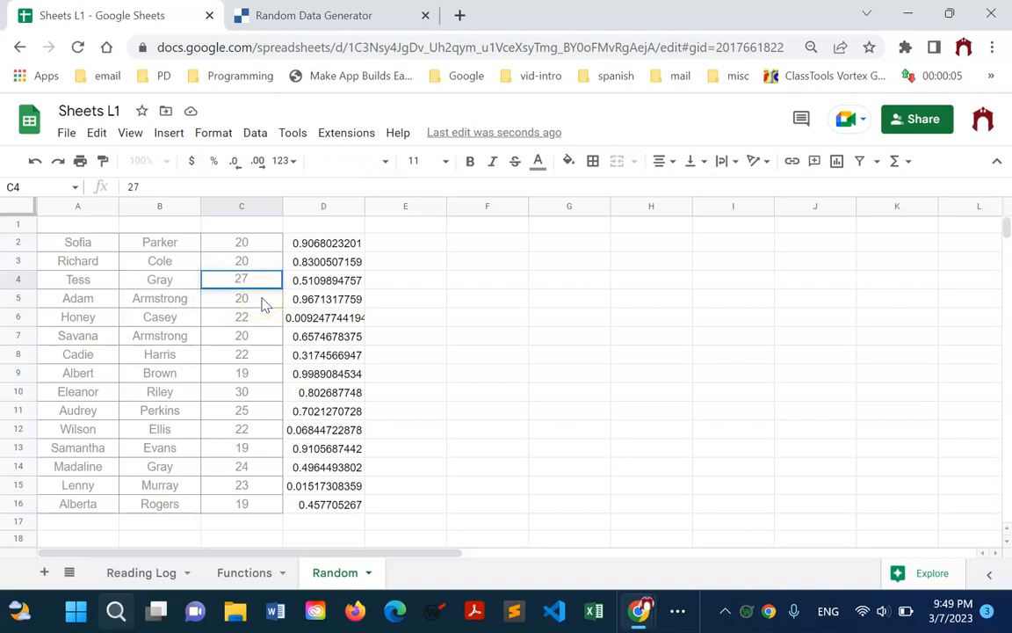
key("Return")
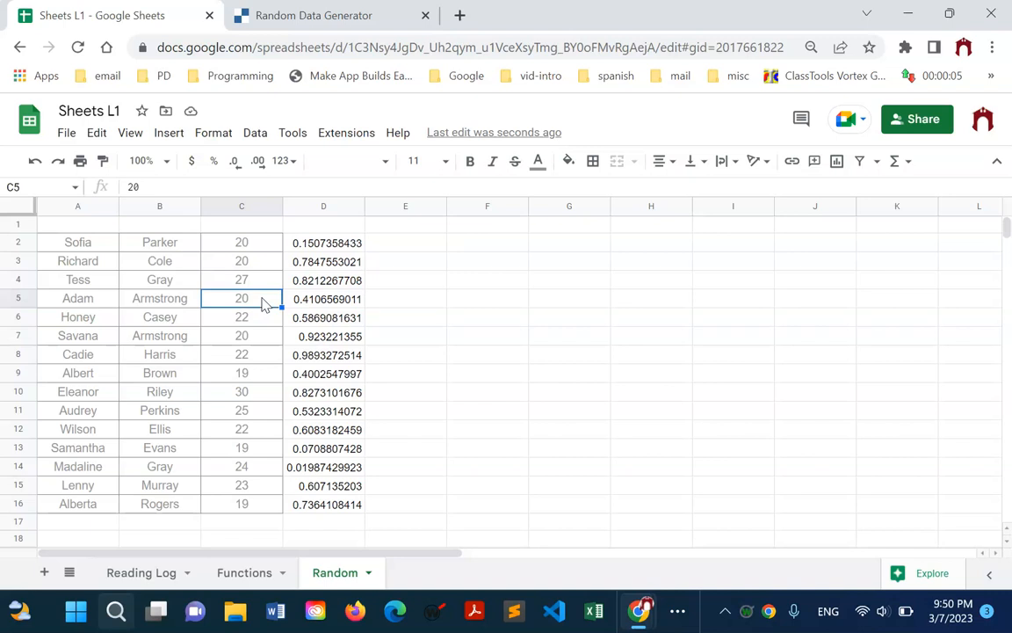
left_click(392, 334)
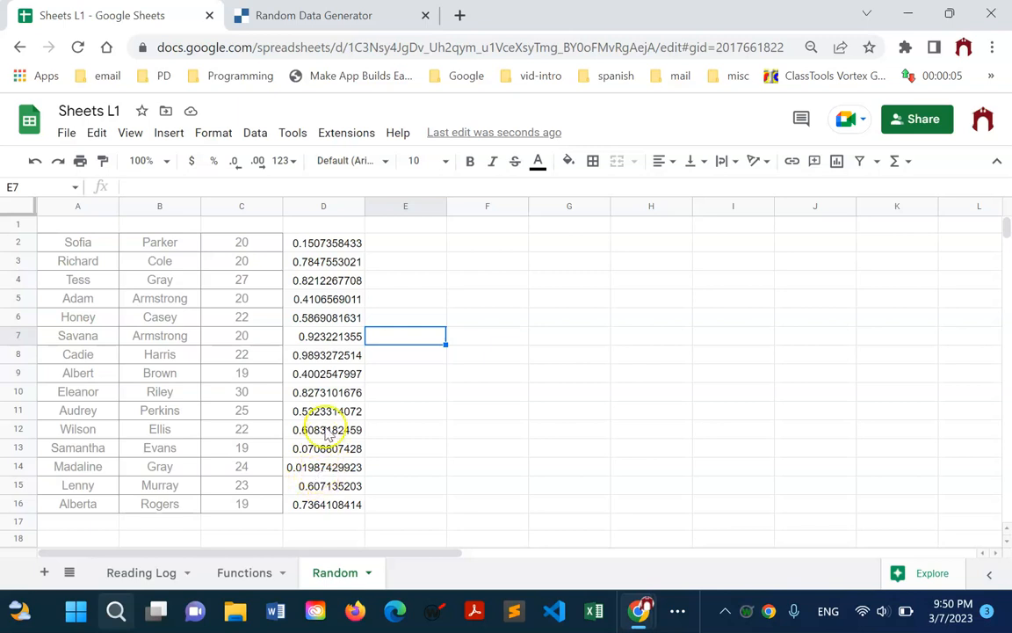
Change the formula in D2 to =randbetween(35,50) and fill it down through D16.
left_click(332, 251)
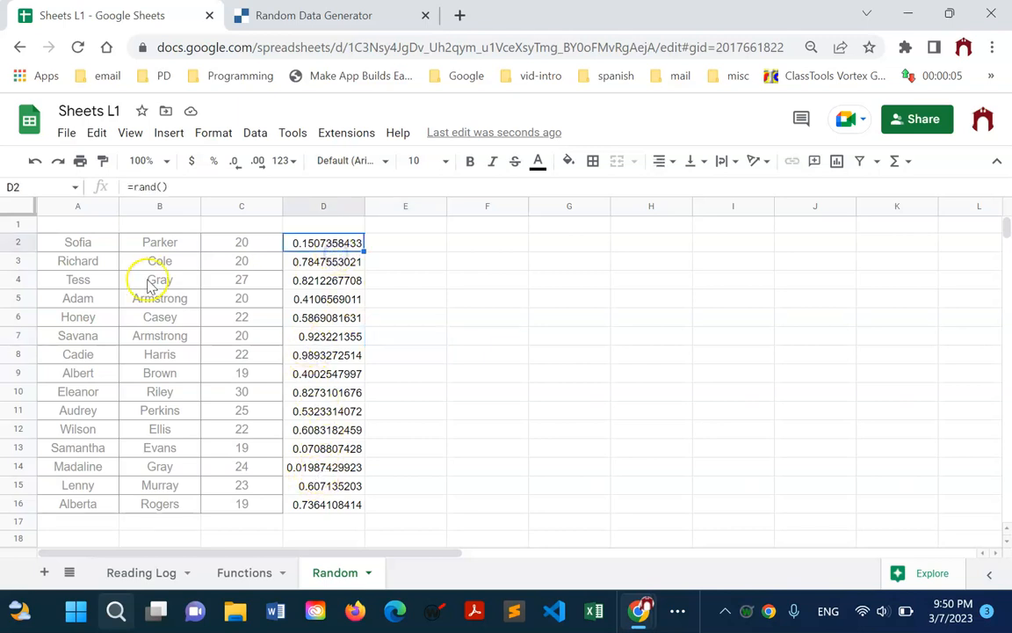
left_click(160, 187)
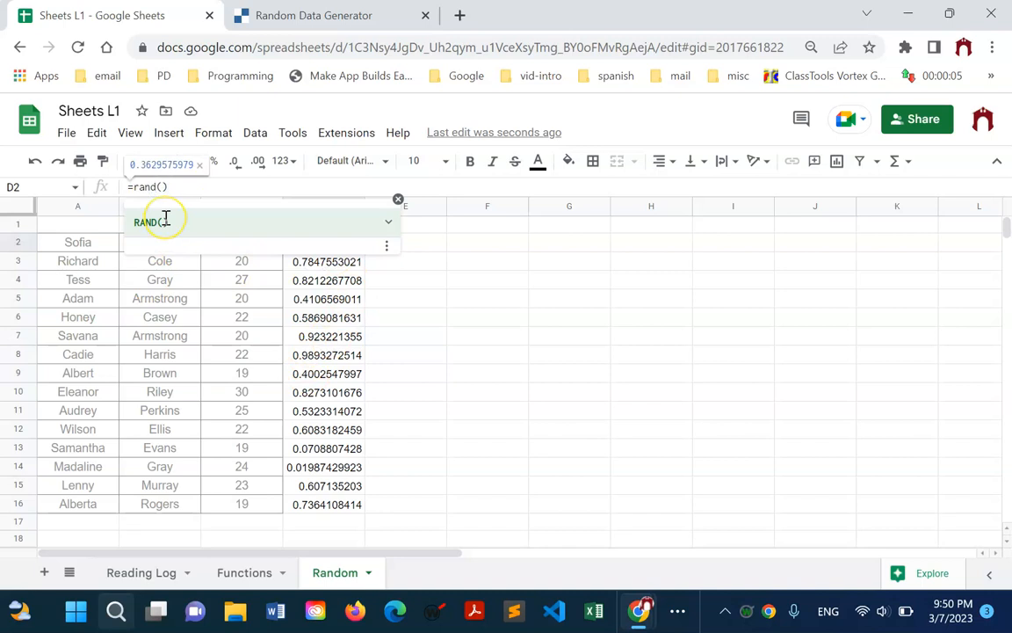
type("between")
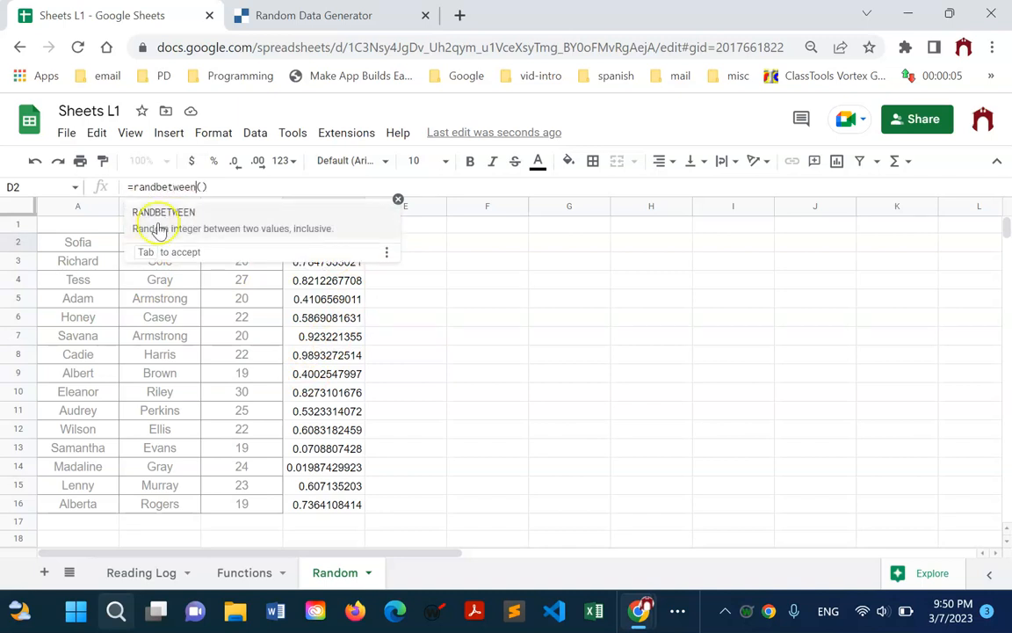
left_click(201, 187)
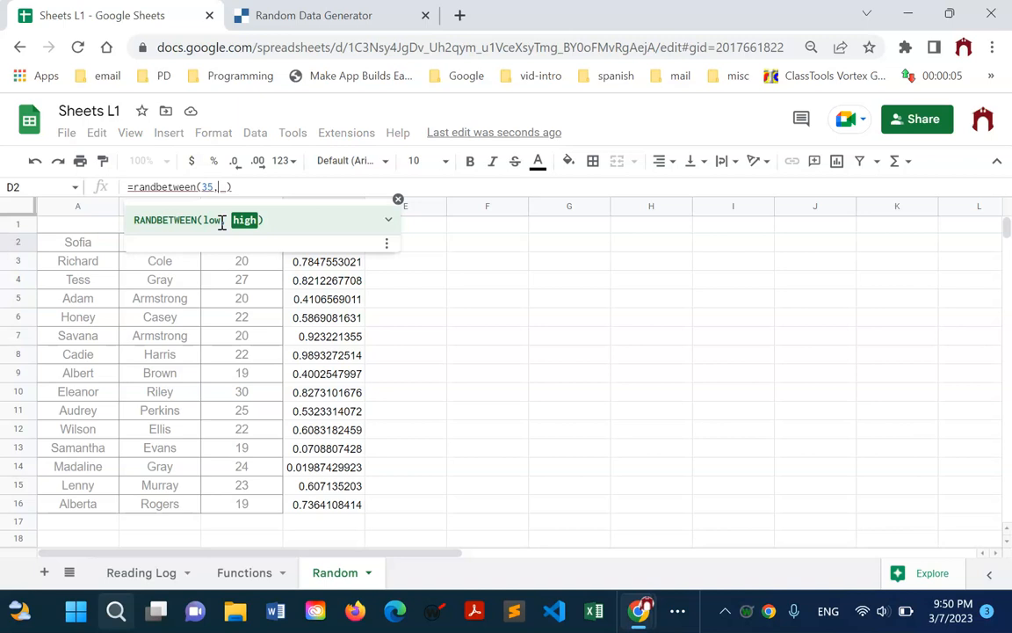
type("50")
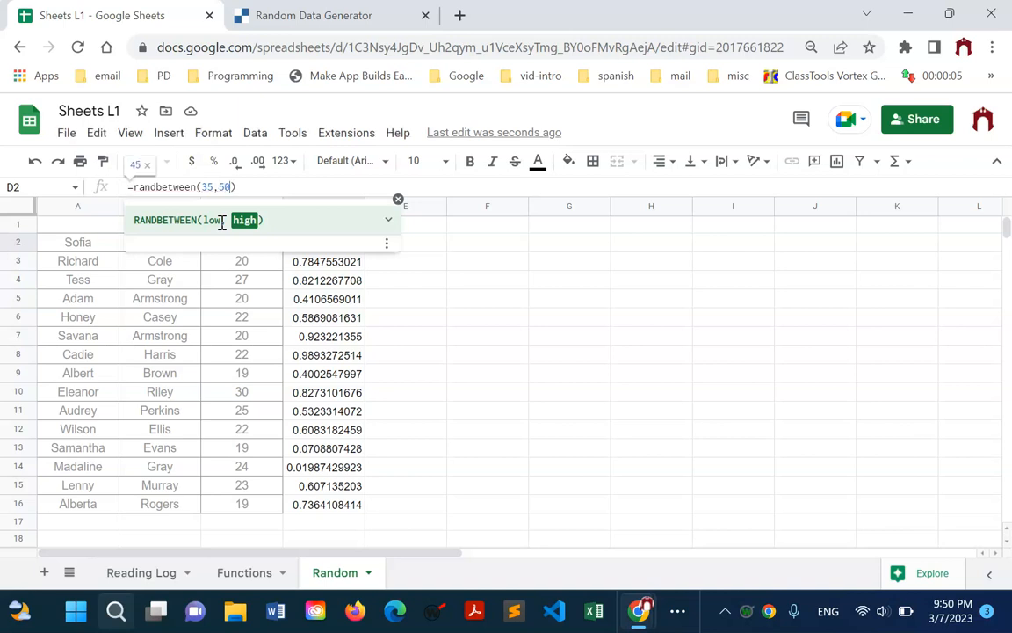
key("Return")
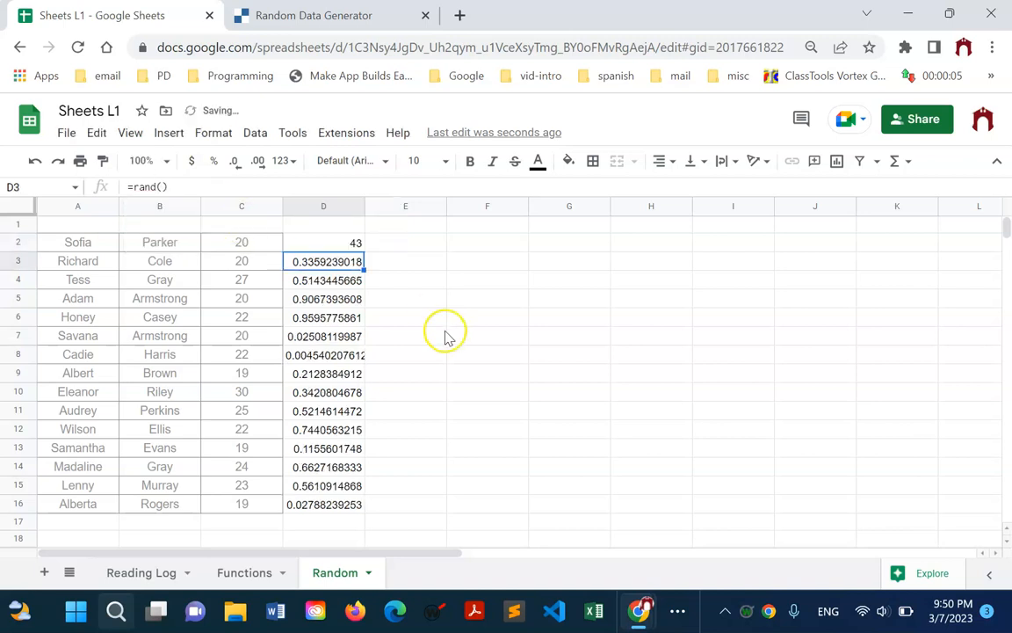
left_click(340, 243)
left_click_drag(362, 249, 362, 504)
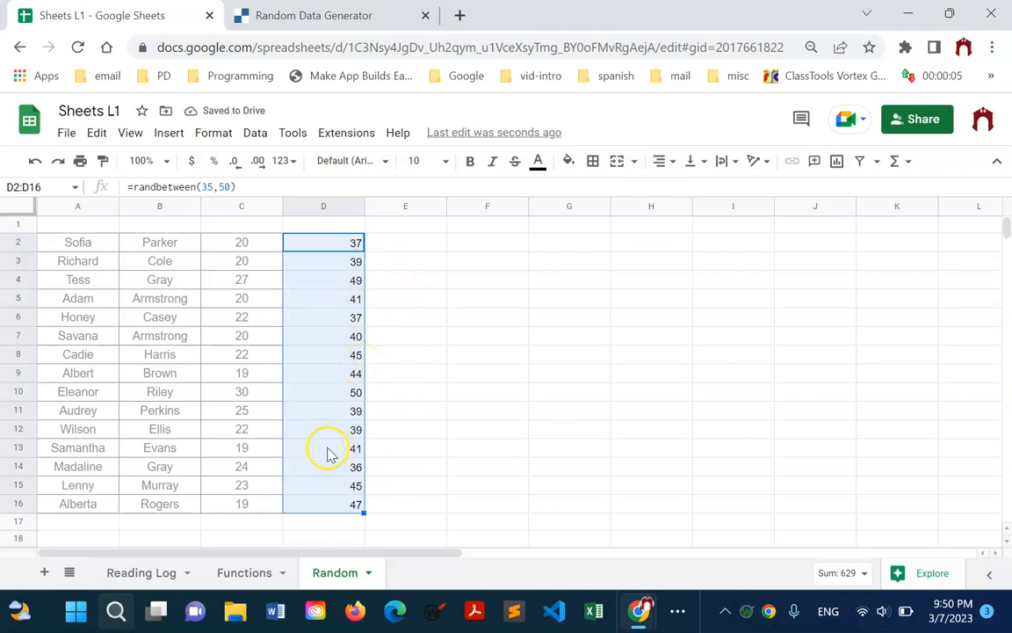
Try changing the age in C7 to 18 to recalculate the random numbers, and undo the edit.
left_click(268, 342)
type("18")
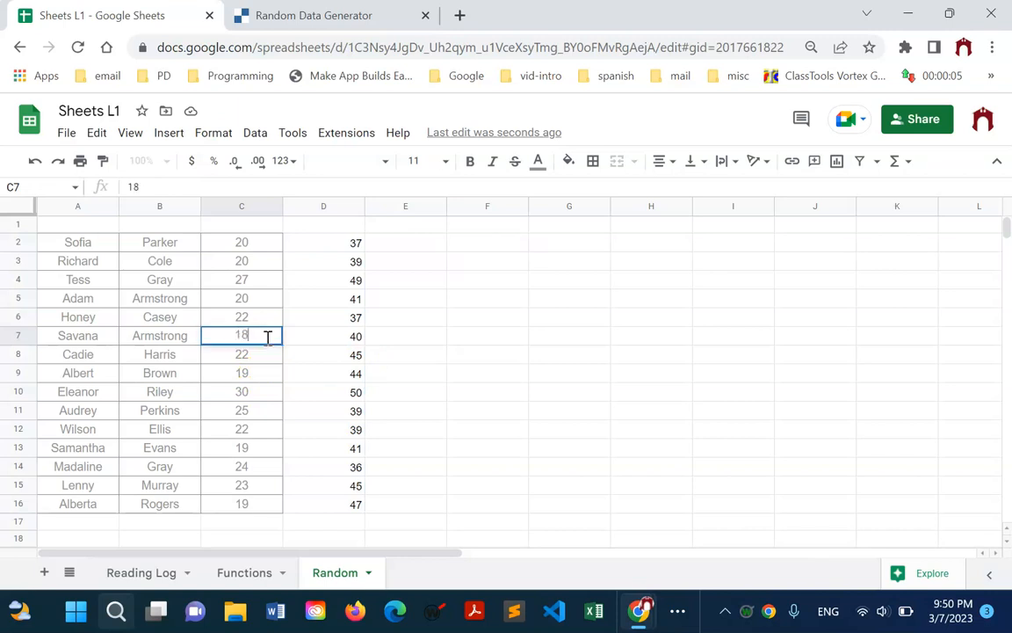
key("Return")
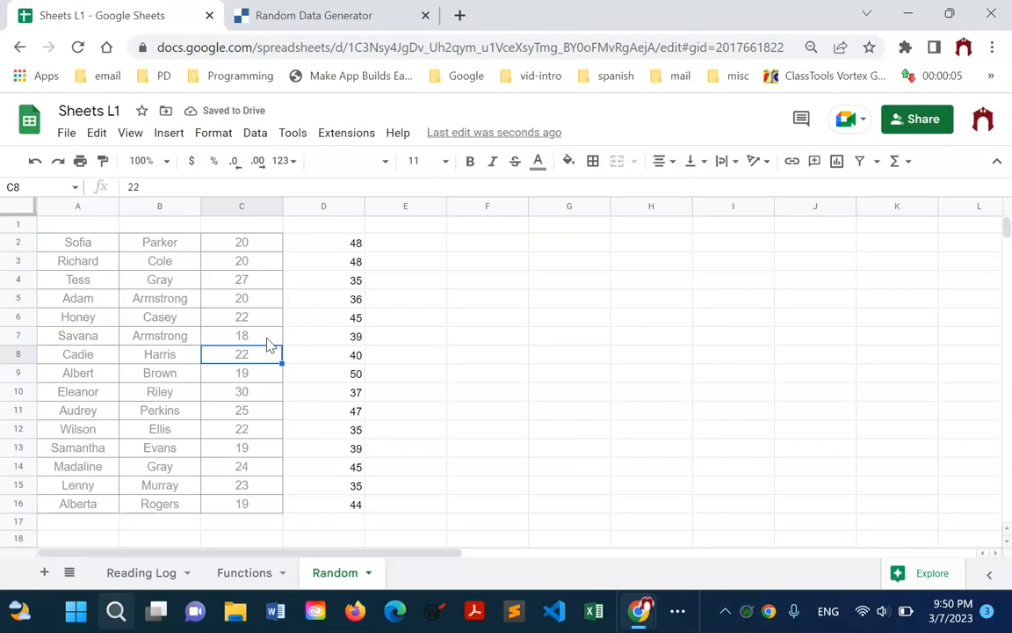
key("ctrl+z")
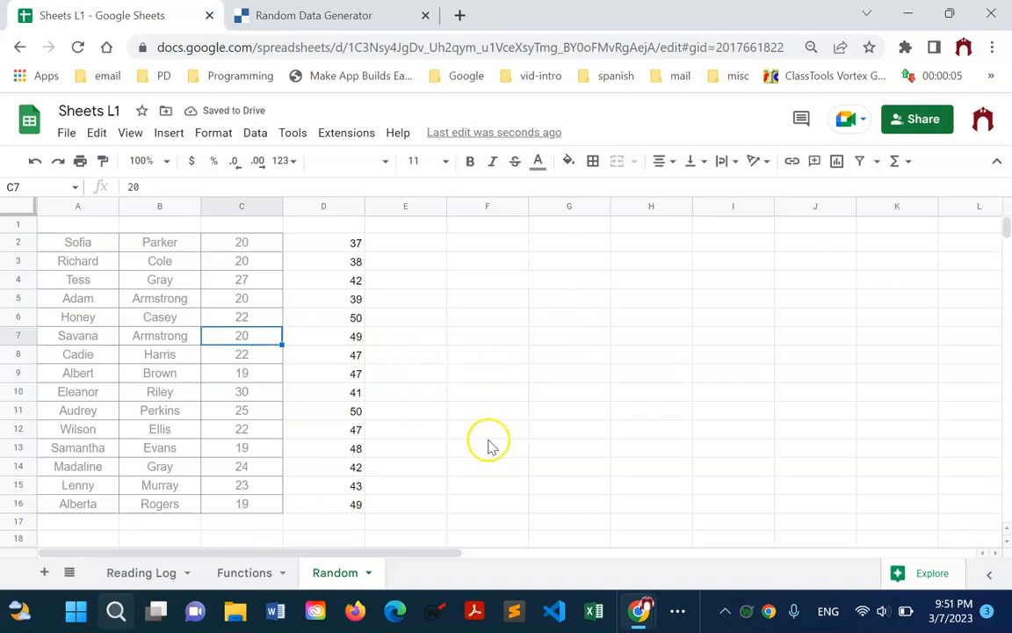
Extend the RANDBETWEEN formulas from D2:D16 across to column H and check some of the copied formulas in column G.
left_click_drag(326, 248, 627, 508)
left_click(532, 300)
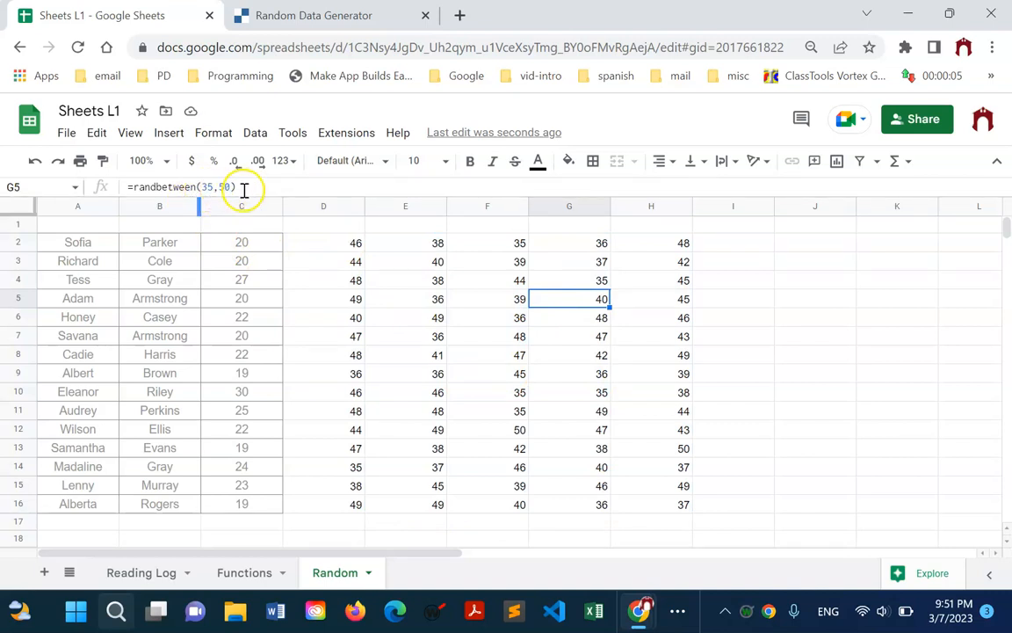
left_click(565, 447)
left_click(605, 485)
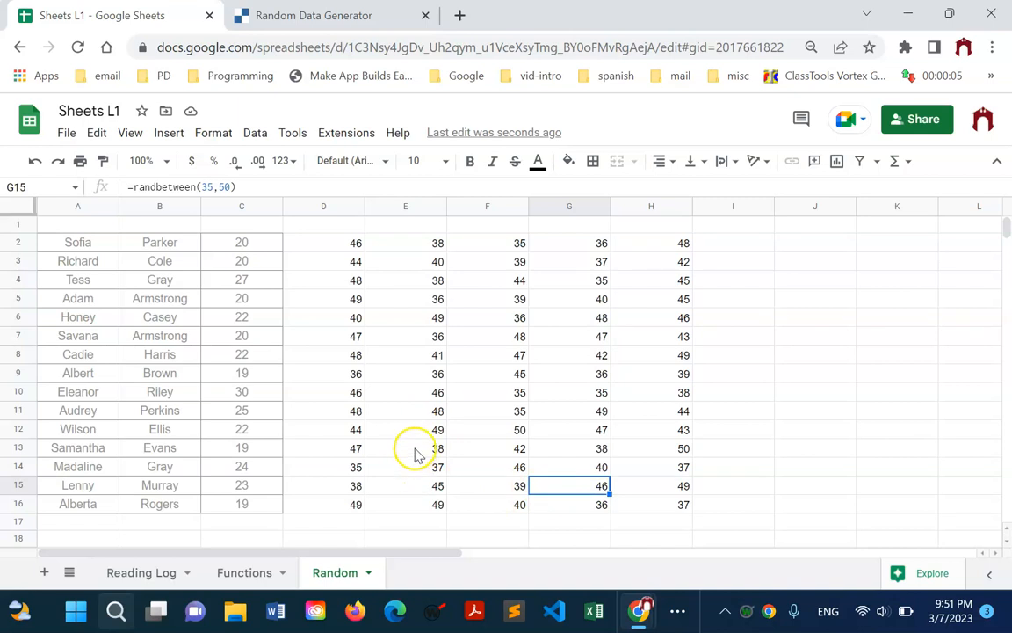
Copy D2:H16 and paste it back over itself from D2 as values only, replacing the formulas.
left_click(339, 246)
left_click_drag(360, 303, 684, 511)
right_click(637, 448)
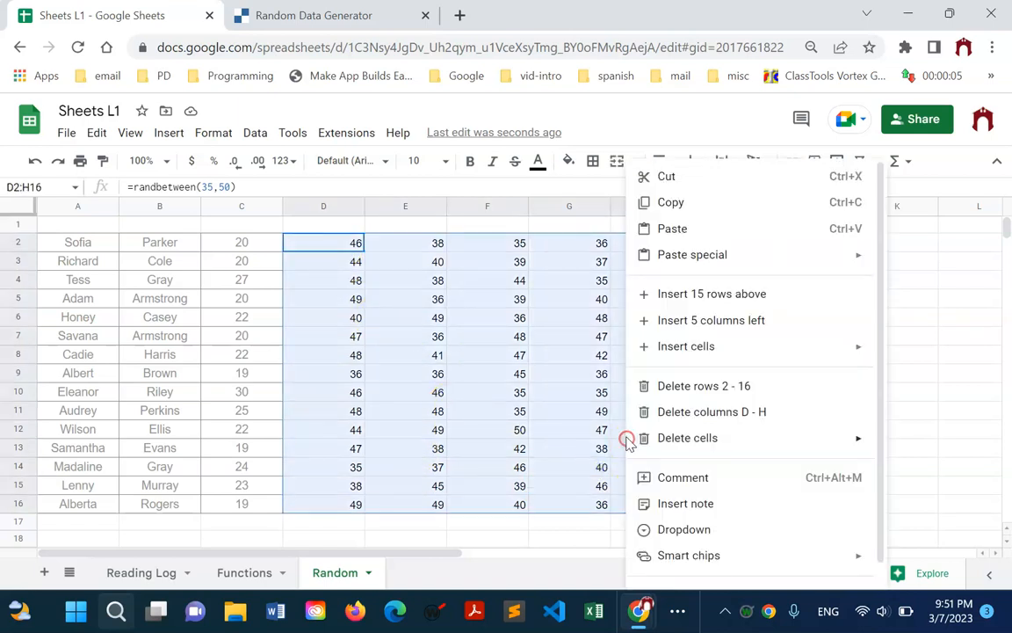
left_click(714, 203)
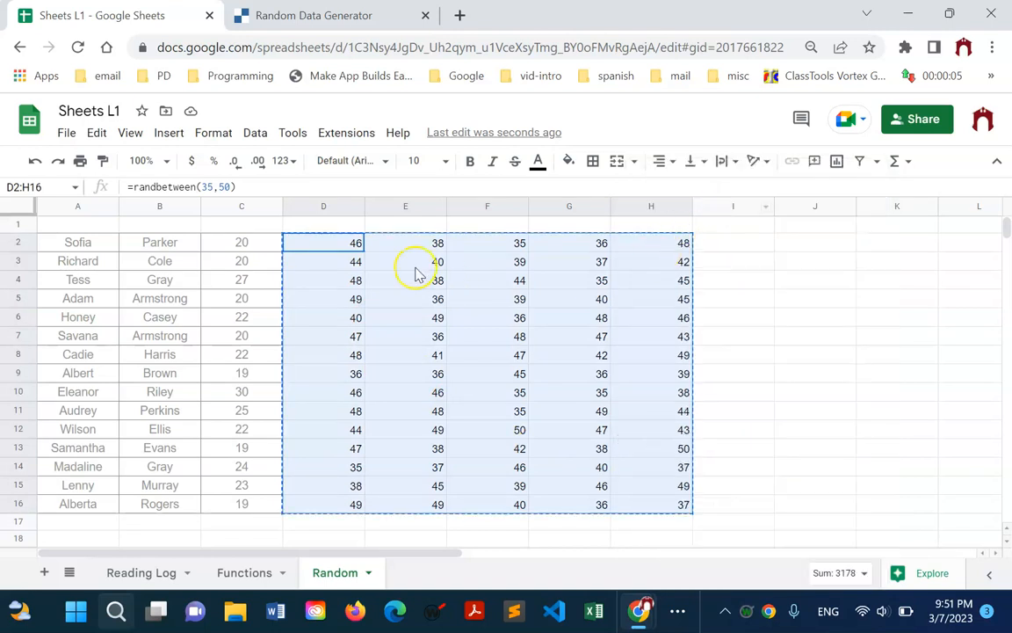
left_click(349, 245)
right_click(349, 245)
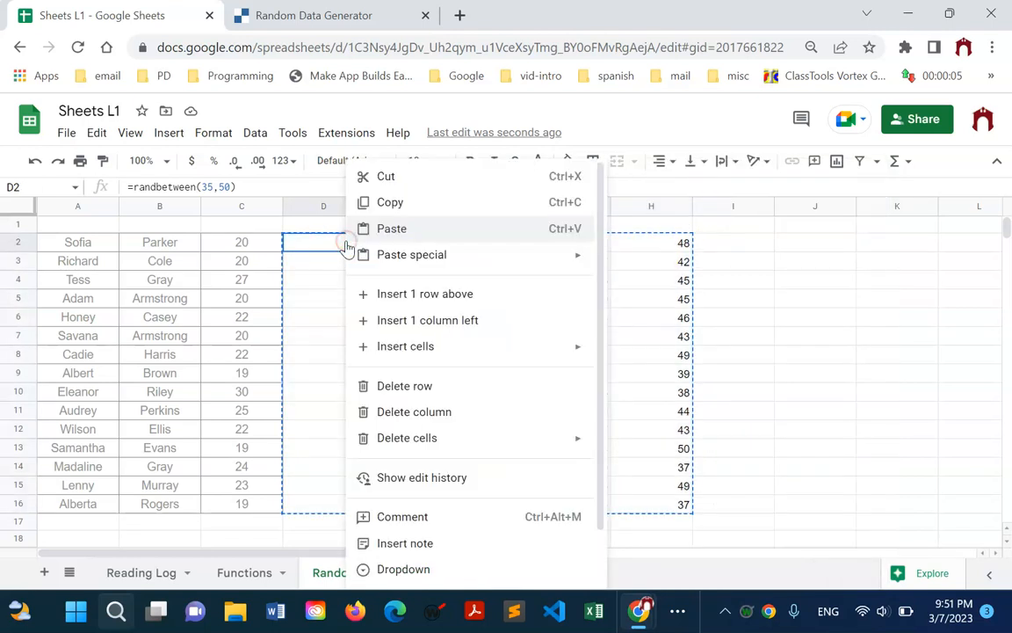
mouse_move(433, 254)
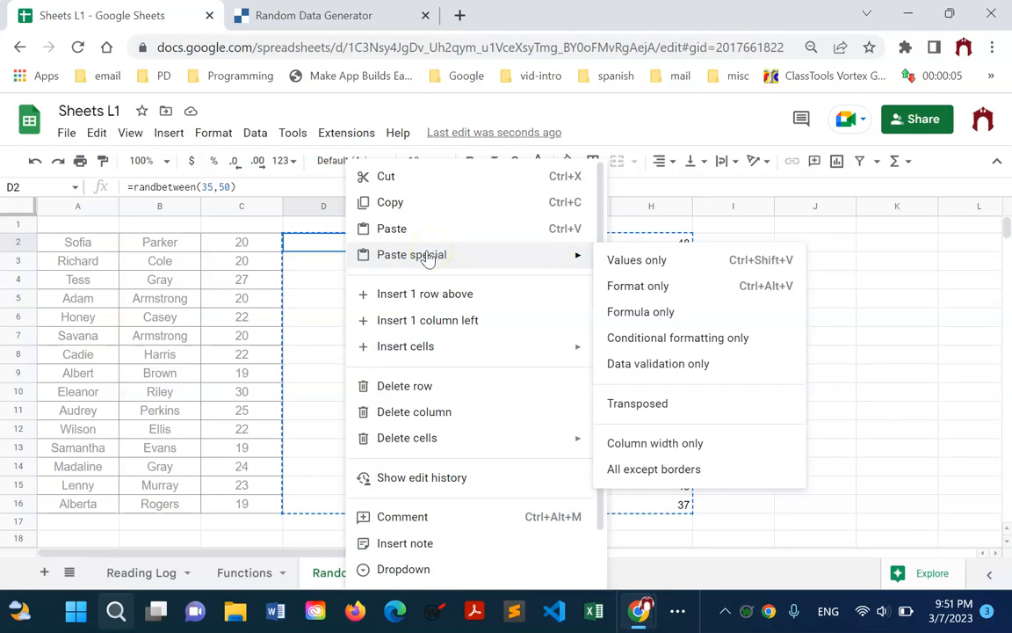
left_click(633, 263)
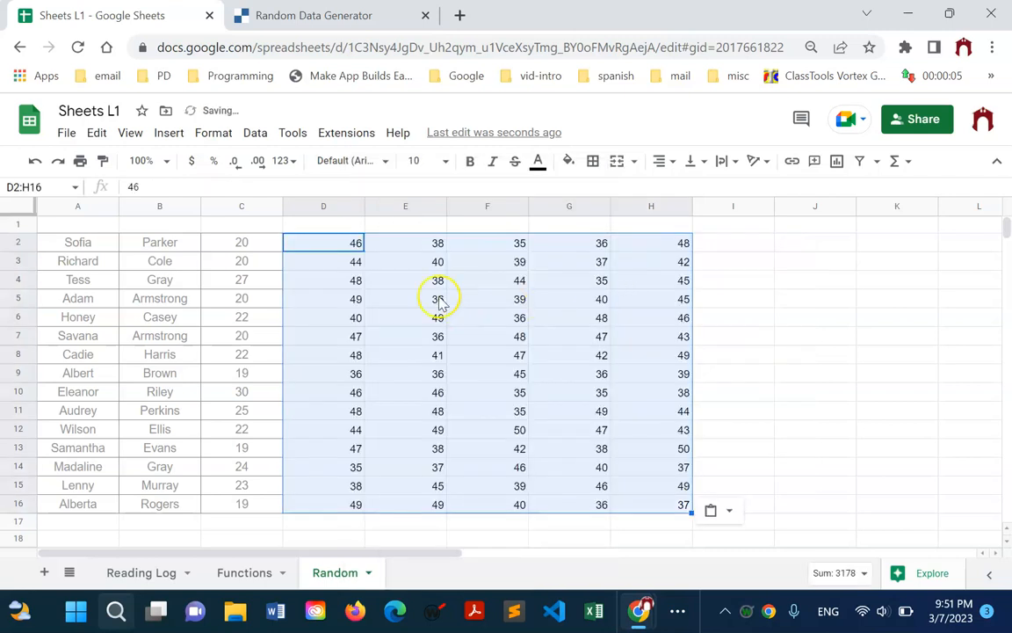
Check several cells in columns D and E to see whether they hold fixed values instead of formulas.
left_click(342, 242)
left_click(344, 261)
left_click(339, 280)
left_click(338, 336)
left_click(362, 356)
left_click(413, 335)
left_click(422, 316)
left_click(442, 275)
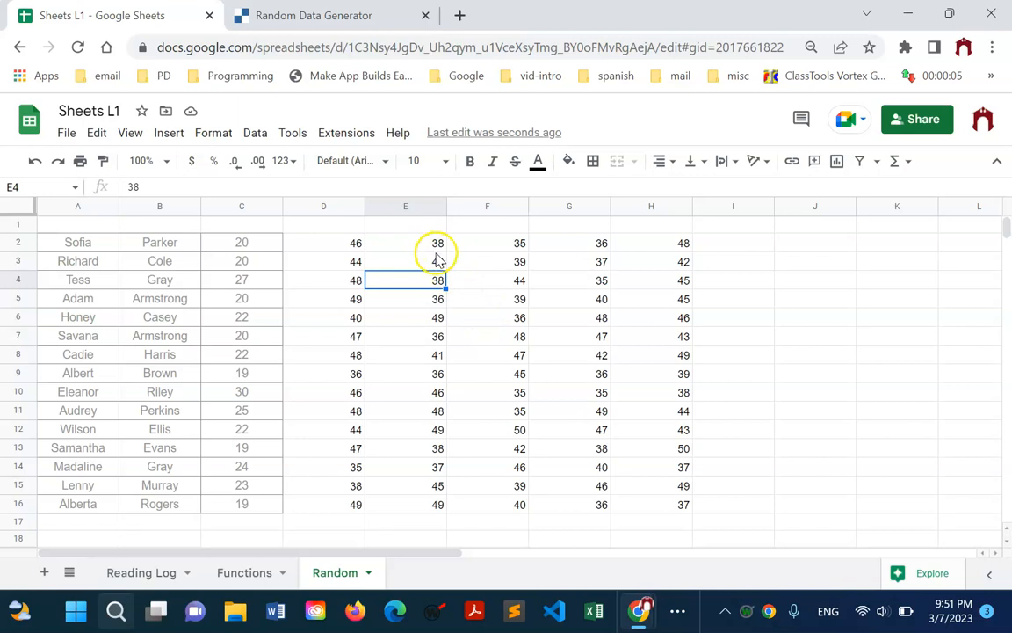
Look over the function list on the Functions sheet and return to the Reading Log sheet.
left_click(257, 575)
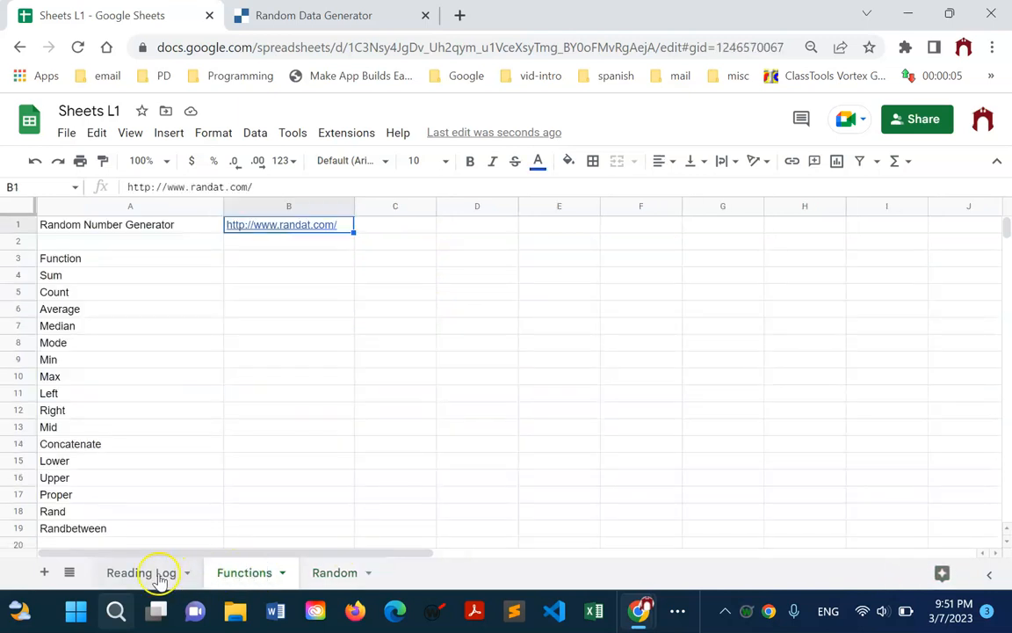
left_click(147, 572)
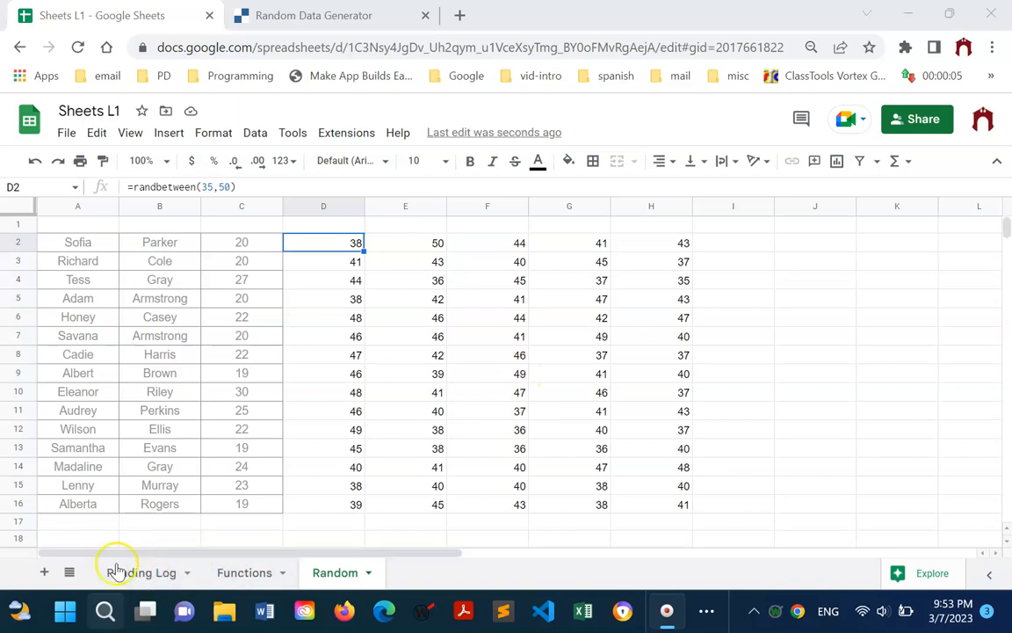
left_click(145, 576)
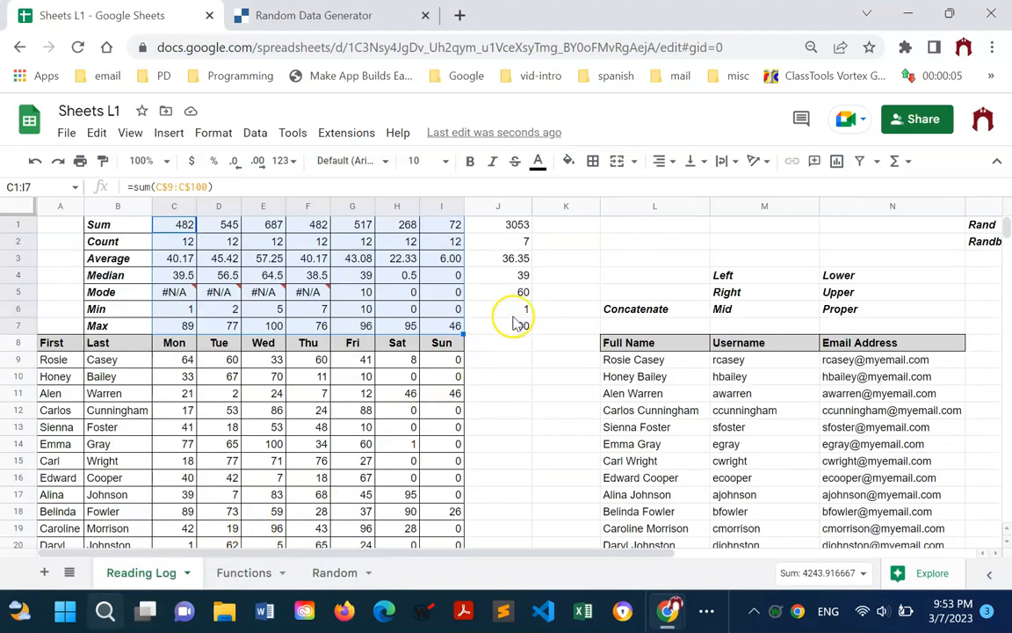
Add the header Totals in J8 and copy the Sun header's formatting onto it.
left_click(502, 344)
type("Totals")
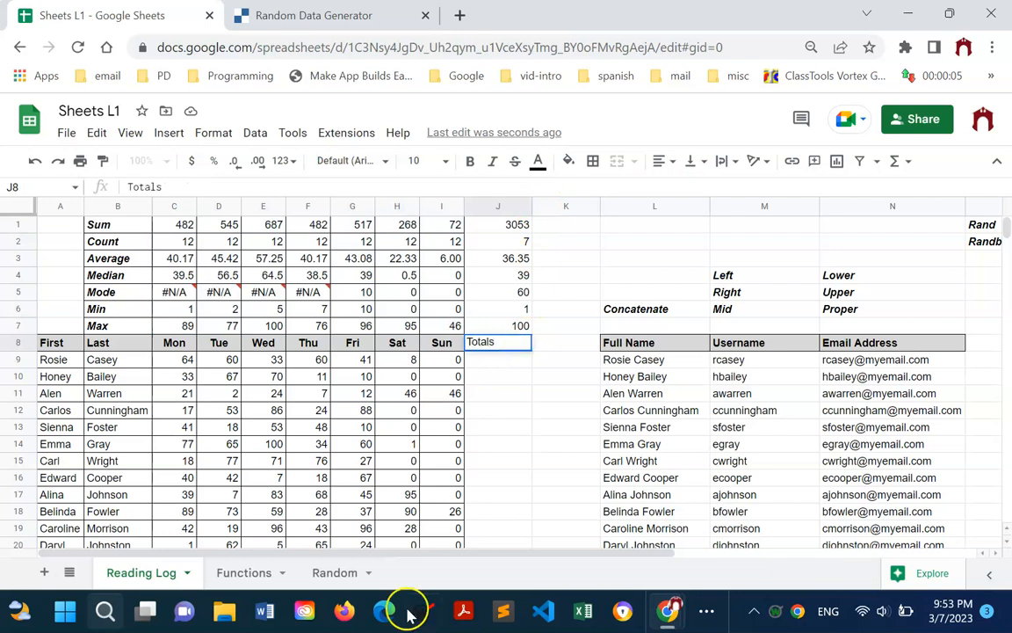
left_click(440, 342)
left_click(102, 161)
left_click(502, 343)
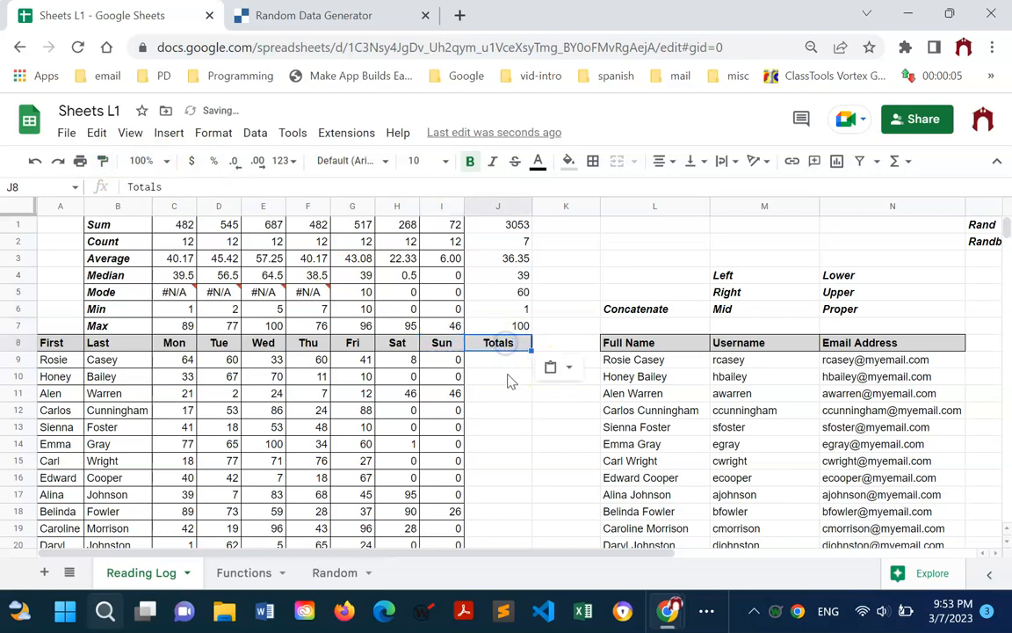
Apply all borders to the summary cells J1:J7.
left_click(510, 238)
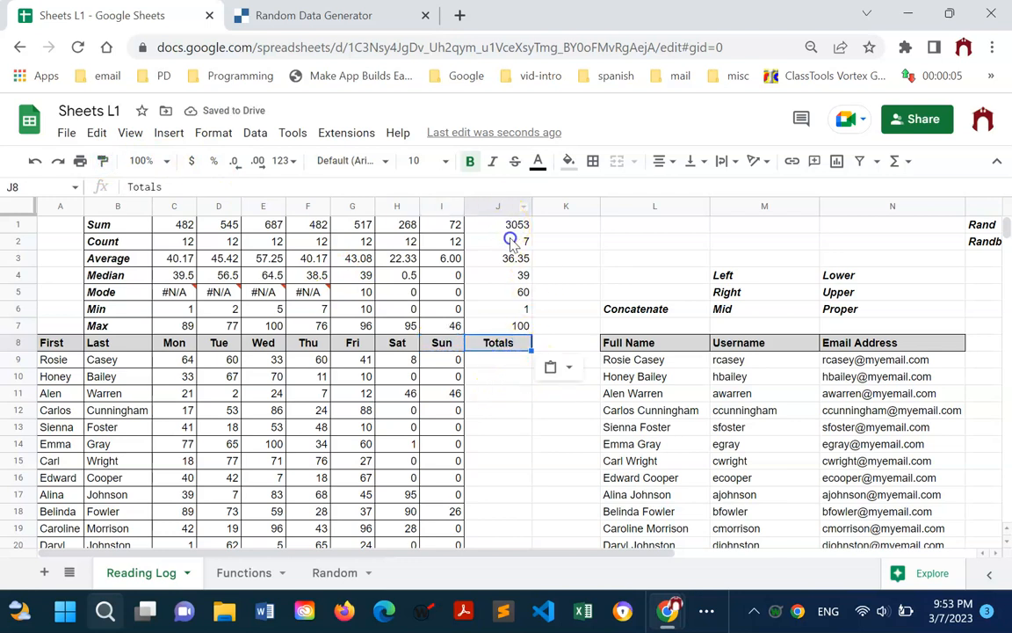
left_click_drag(510, 238, 515, 324)
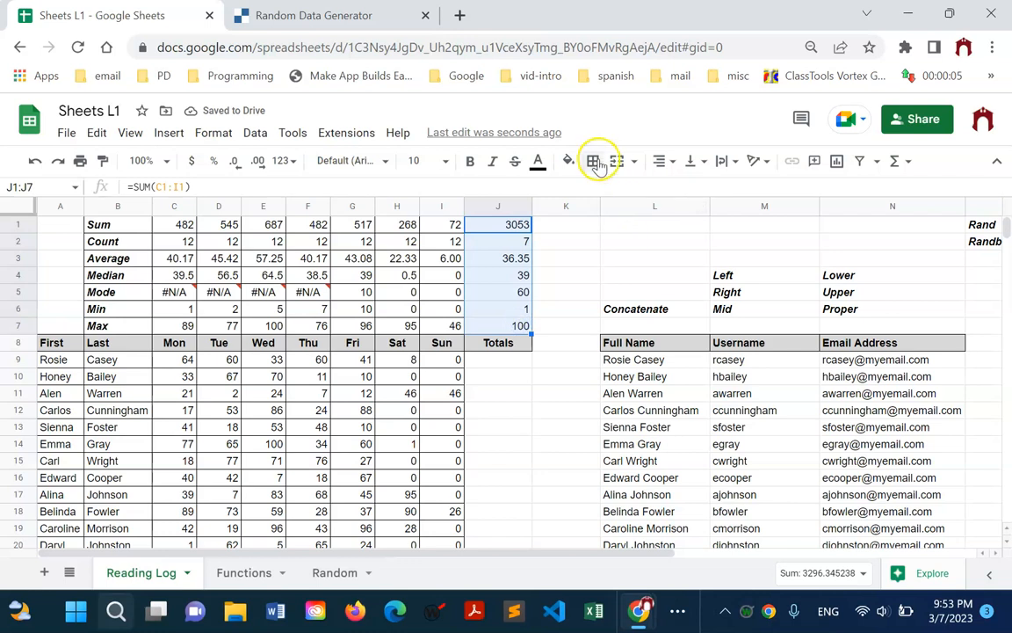
left_click(596, 163)
left_click(598, 192)
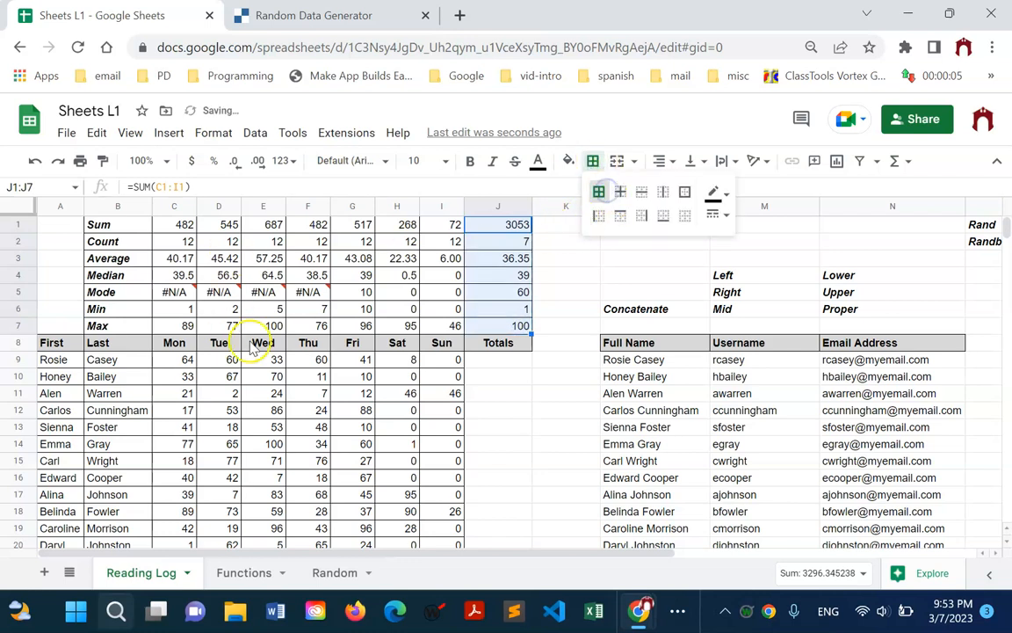
Total the first student's week in J9 with the formula =sum(C9:I9).
scroll(312, 378, "down", 2)
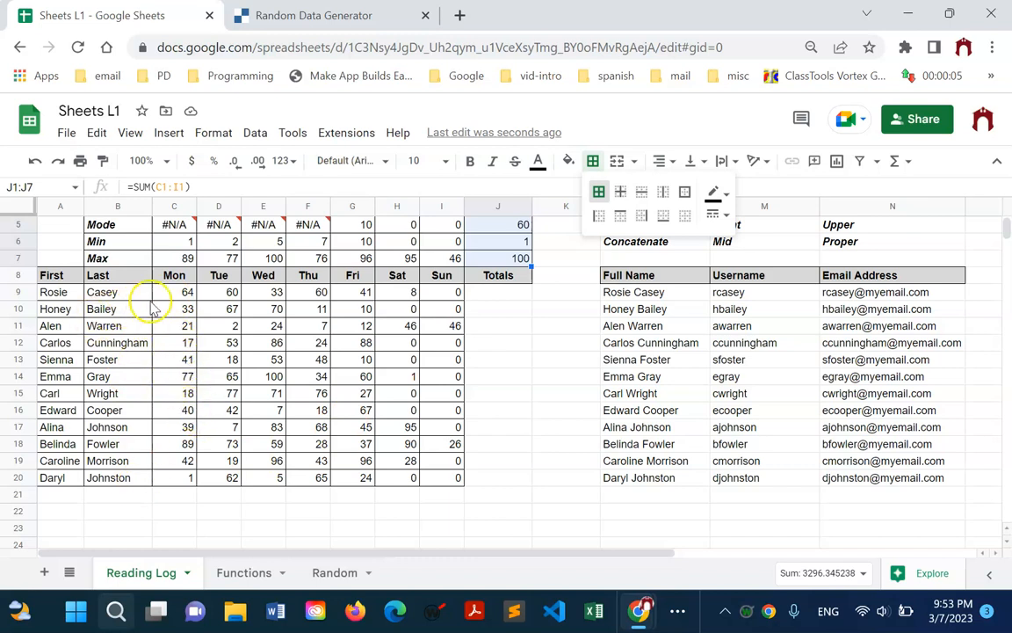
left_click(502, 293)
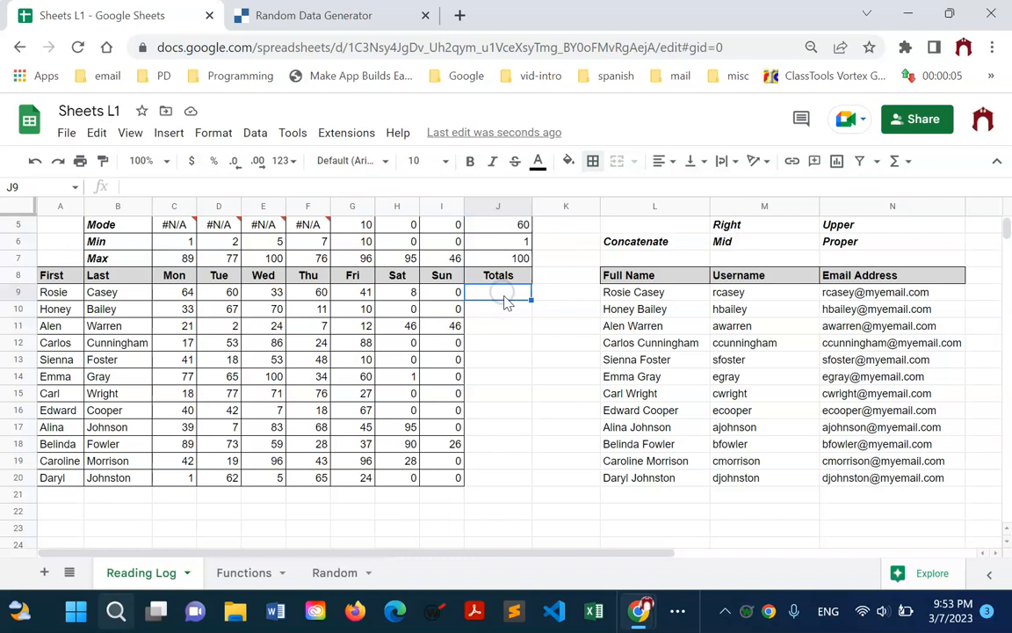
scroll(501, 307, "up", 2)
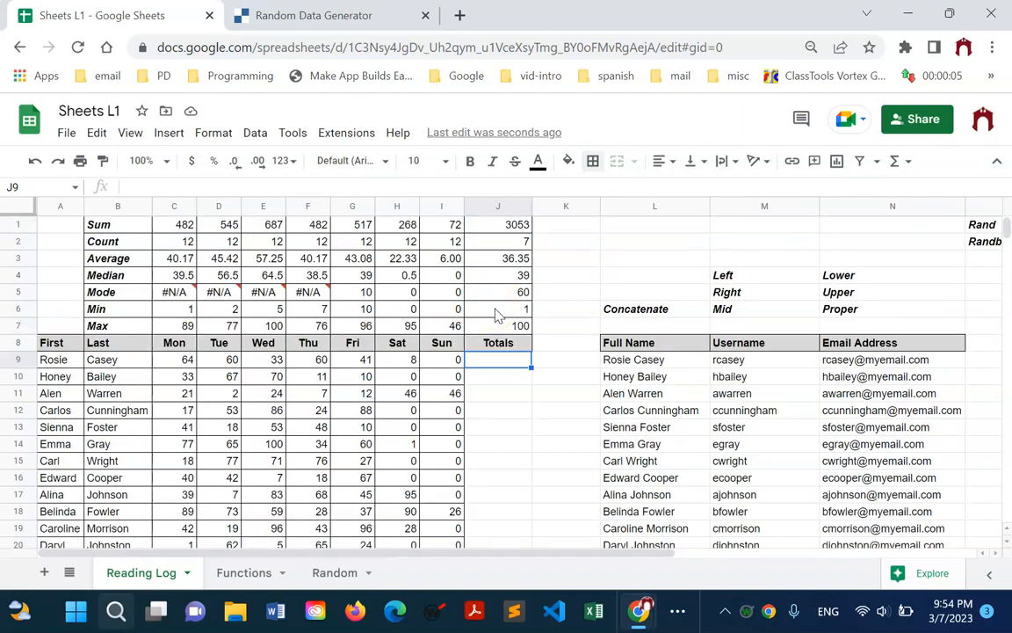
type("=sum(")
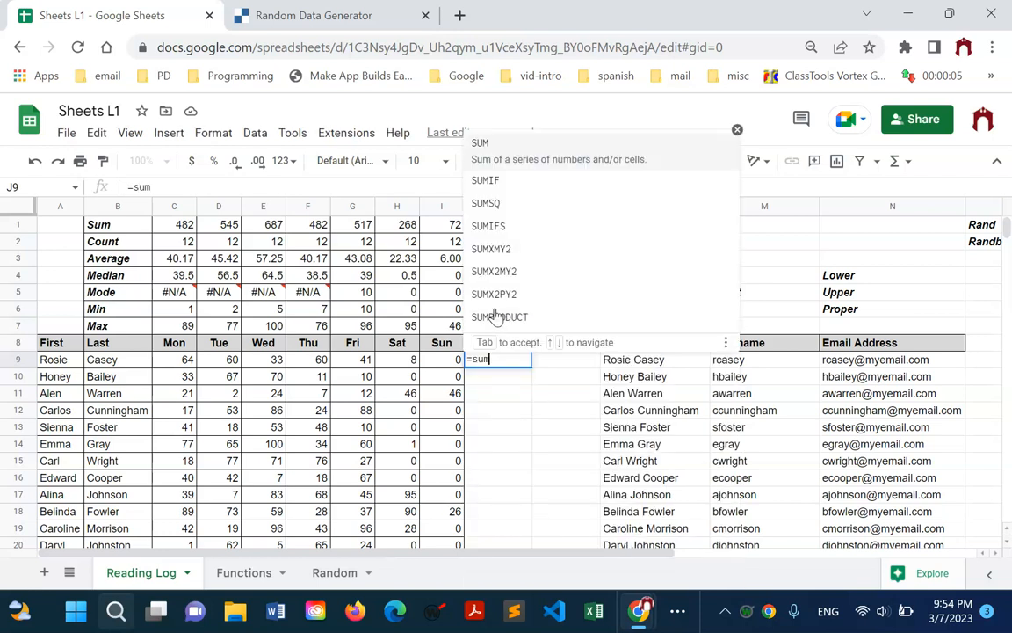
left_click_drag(171, 342, 431, 361)
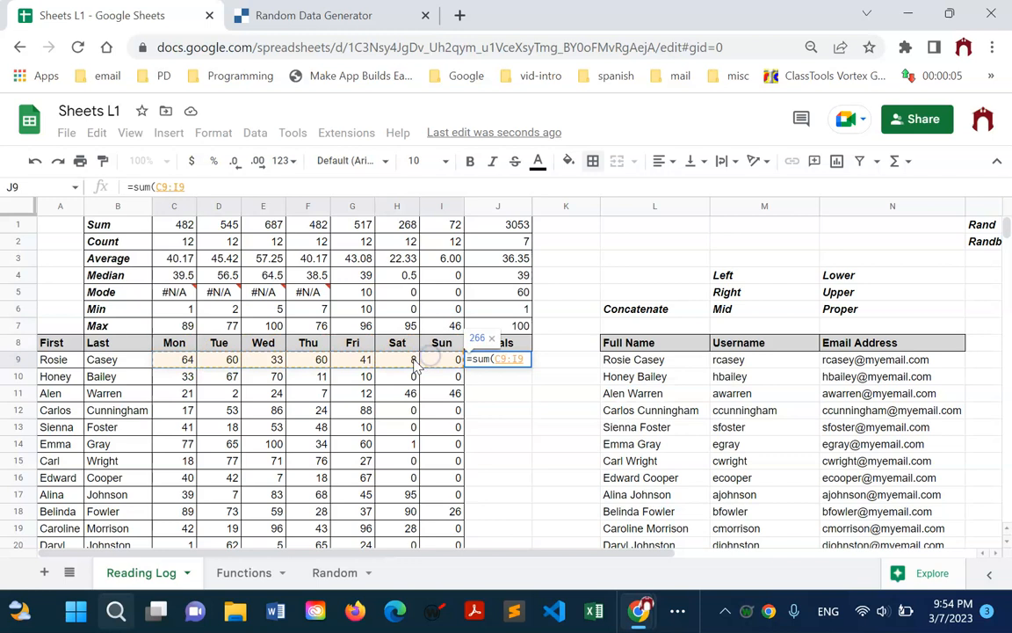
key("Return")
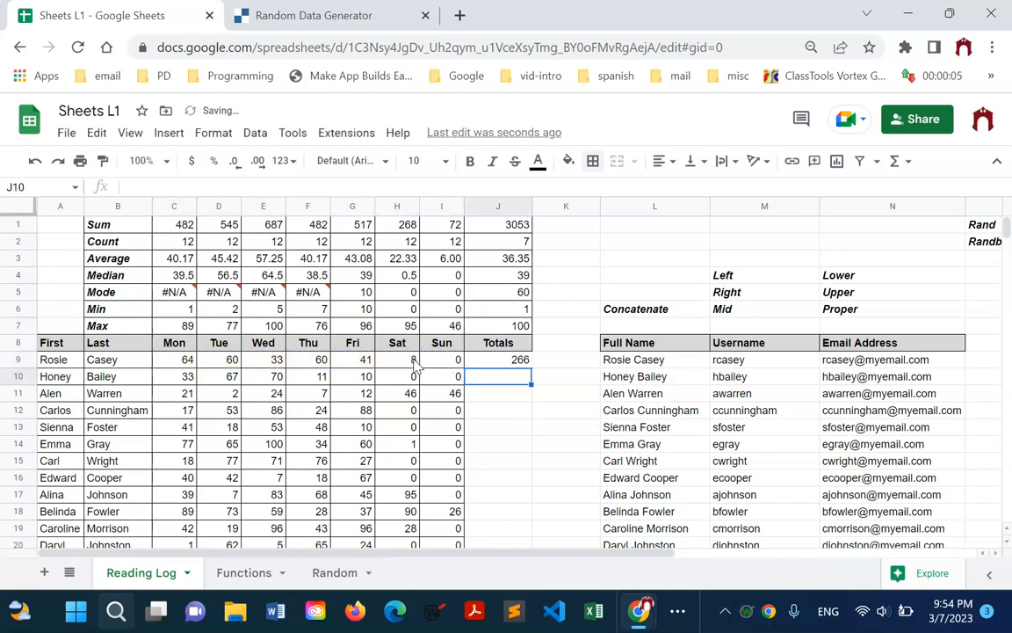
Fill the row total formula from J9 down through J20, checking the formula copied into J10.
left_click(527, 364)
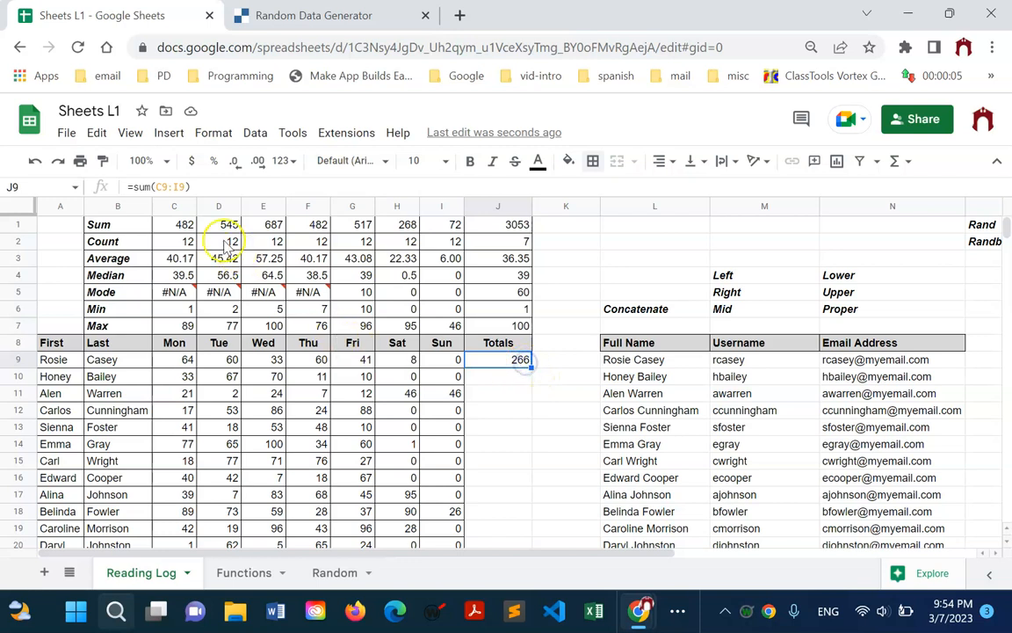
left_click_drag(533, 367, 524, 382)
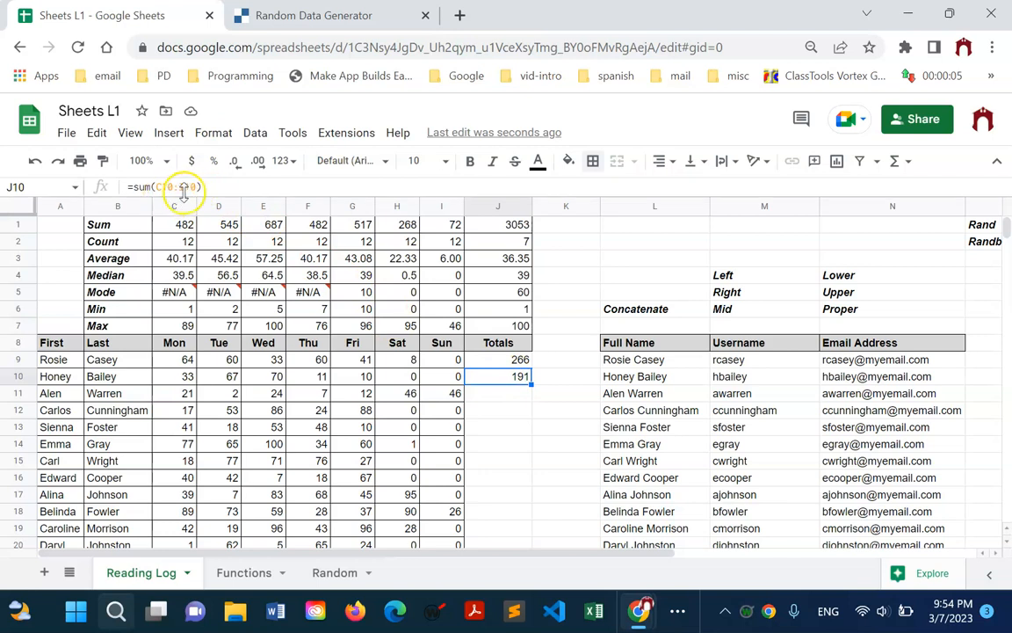
left_click_drag(531, 384, 544, 472)
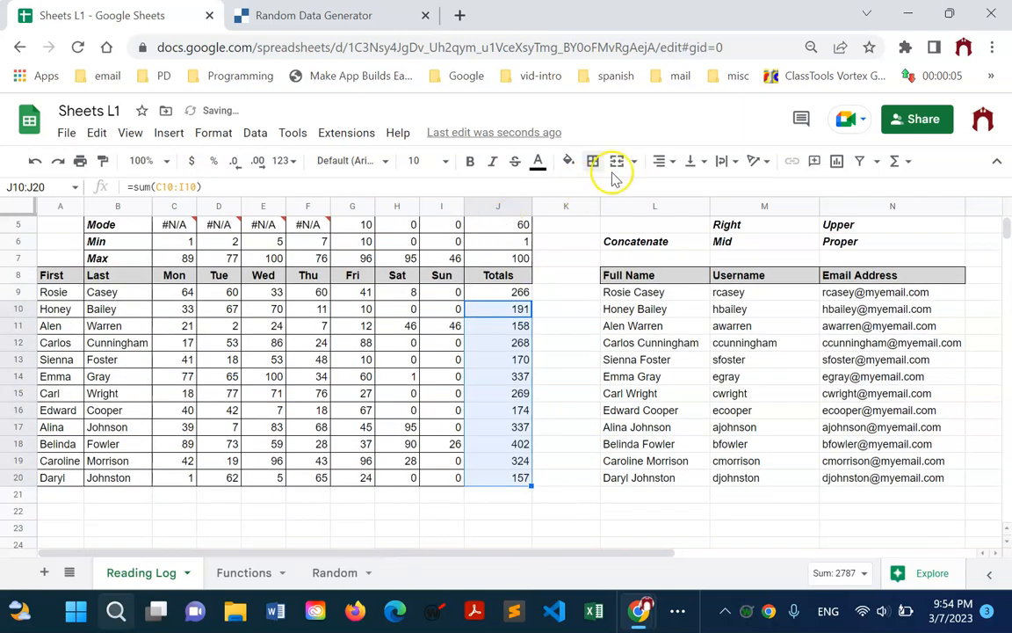
Apply all borders to the Totals cells J9:J20.
left_click(594, 161)
left_click(598, 192)
left_click(519, 296)
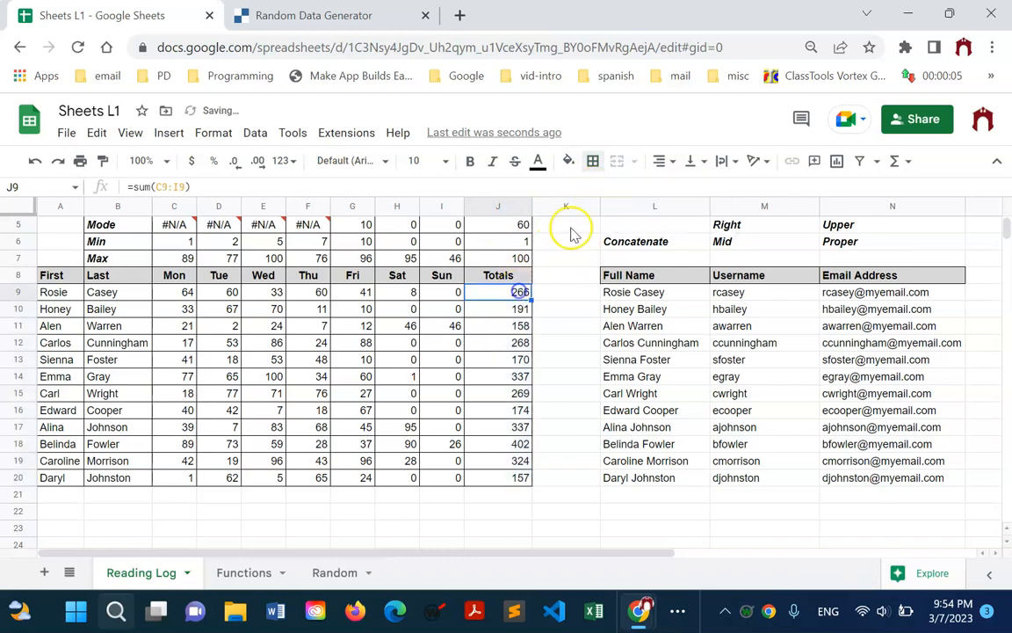
left_click(593, 160)
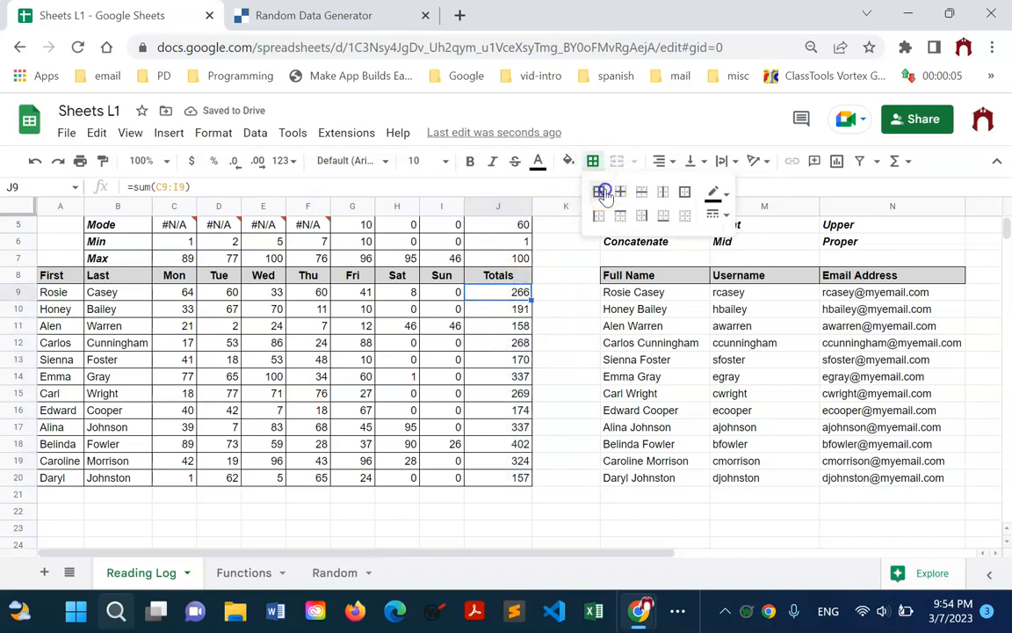
left_click(542, 393)
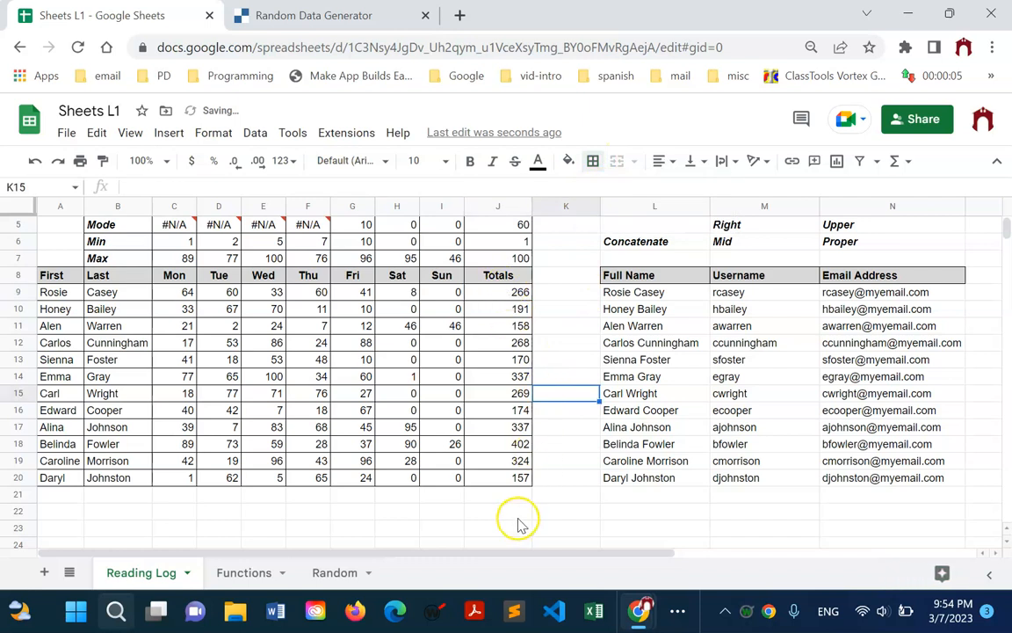
scroll(455, 531, "down", 2)
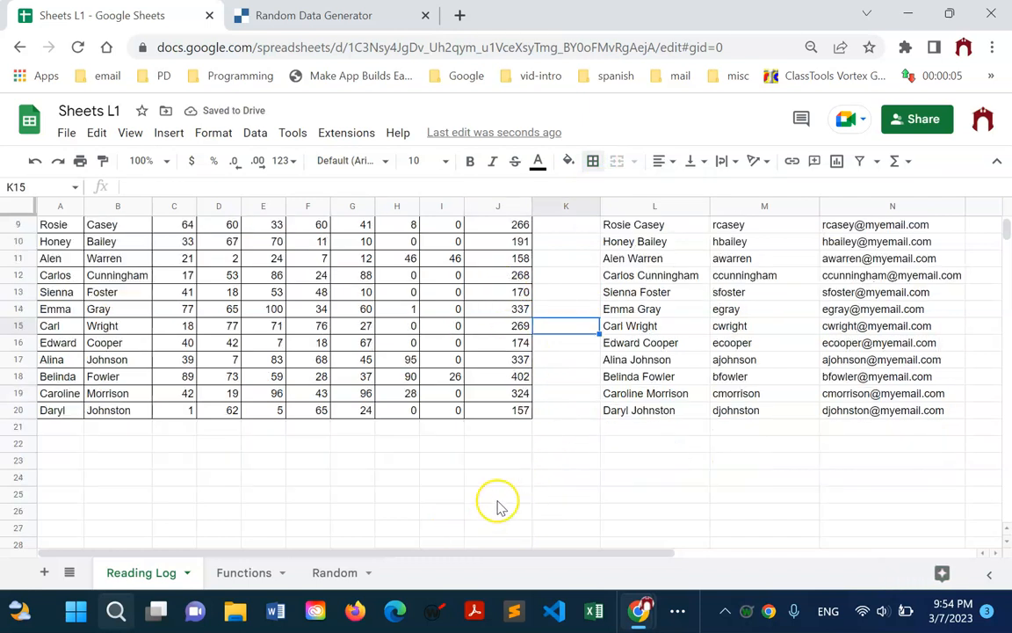
scroll(508, 467, "up", 2)
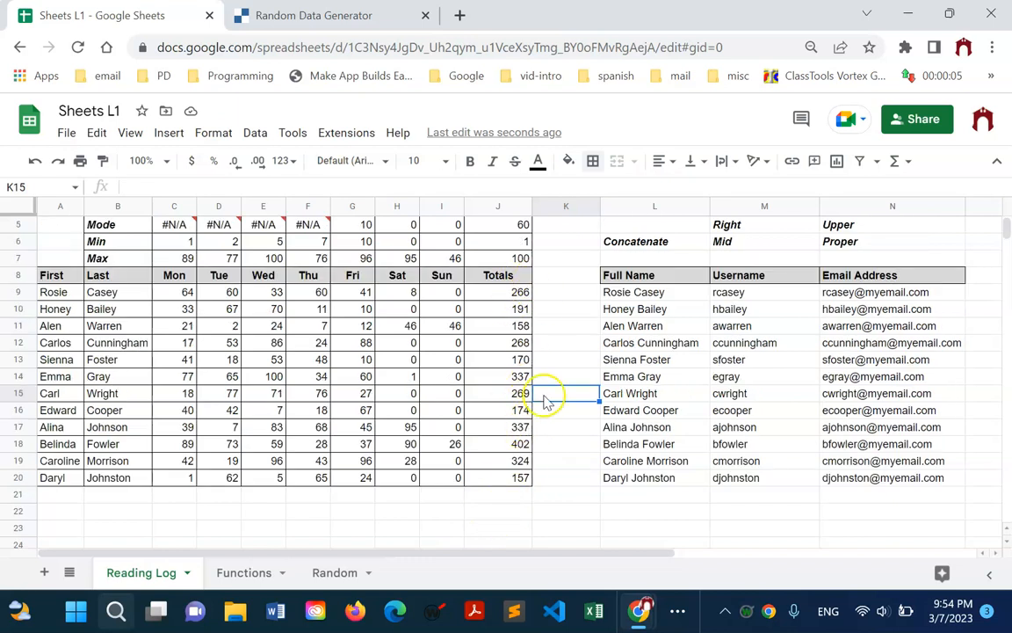
scroll(532, 400, "up", 2)
scroll(532, 413, "down", 2)
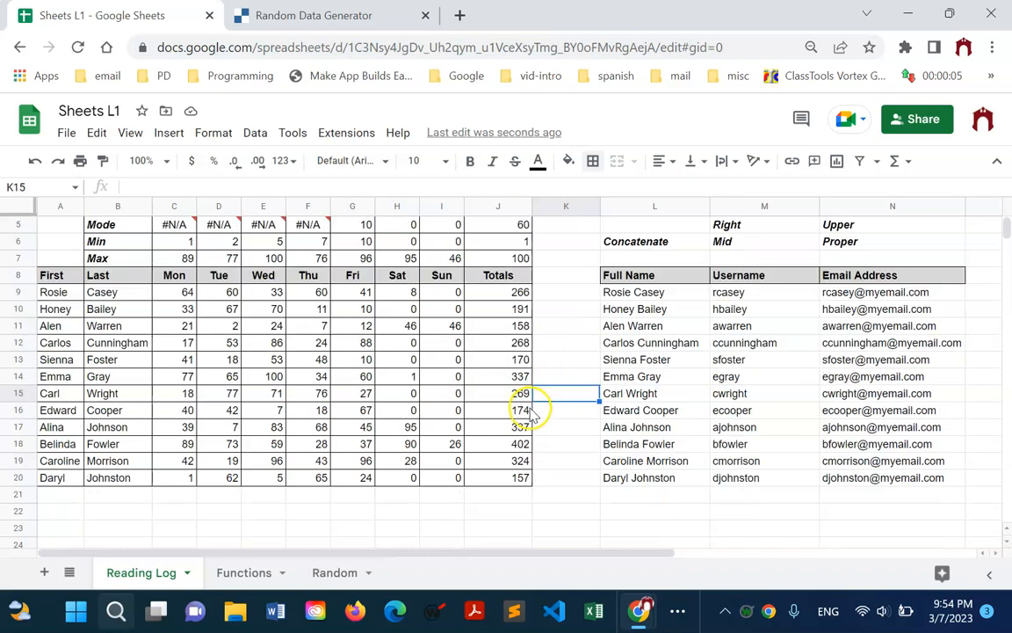
Clear the contents of the summary cells C1:J7, the totals J9:J20 and the name, username and email cells L9:N20.
scroll(519, 360, "up", 2)
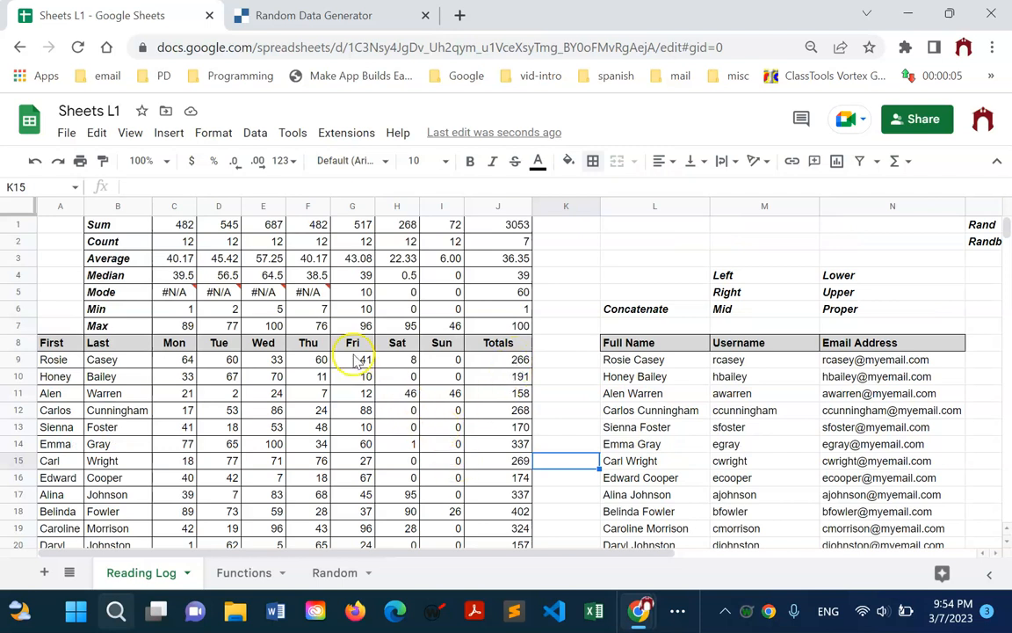
left_click_drag(191, 228, 489, 325)
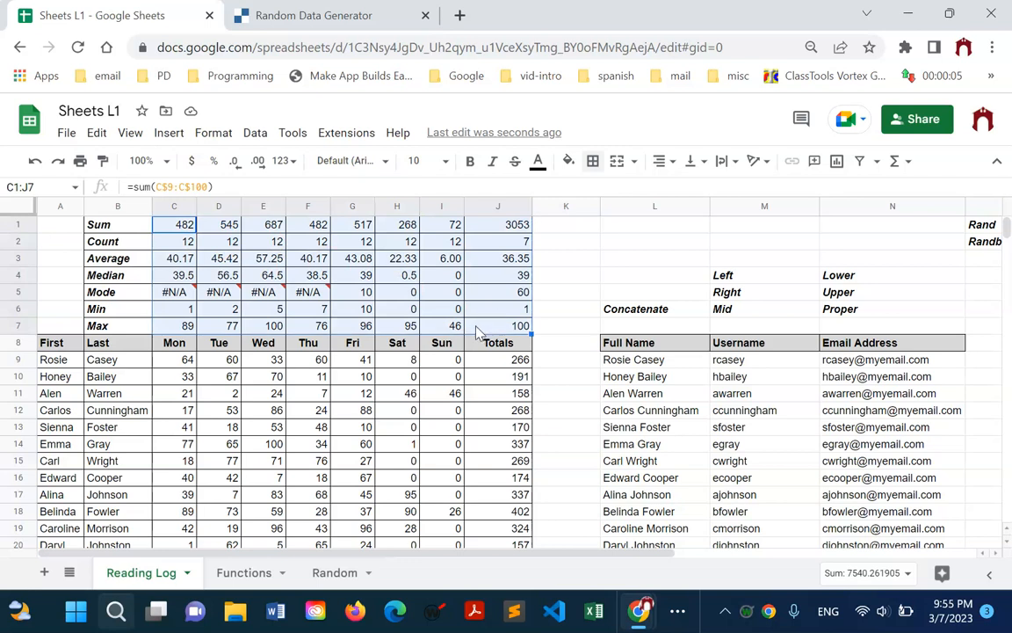
key("Delete")
left_click_drag(520, 361, 524, 475)
key("Delete")
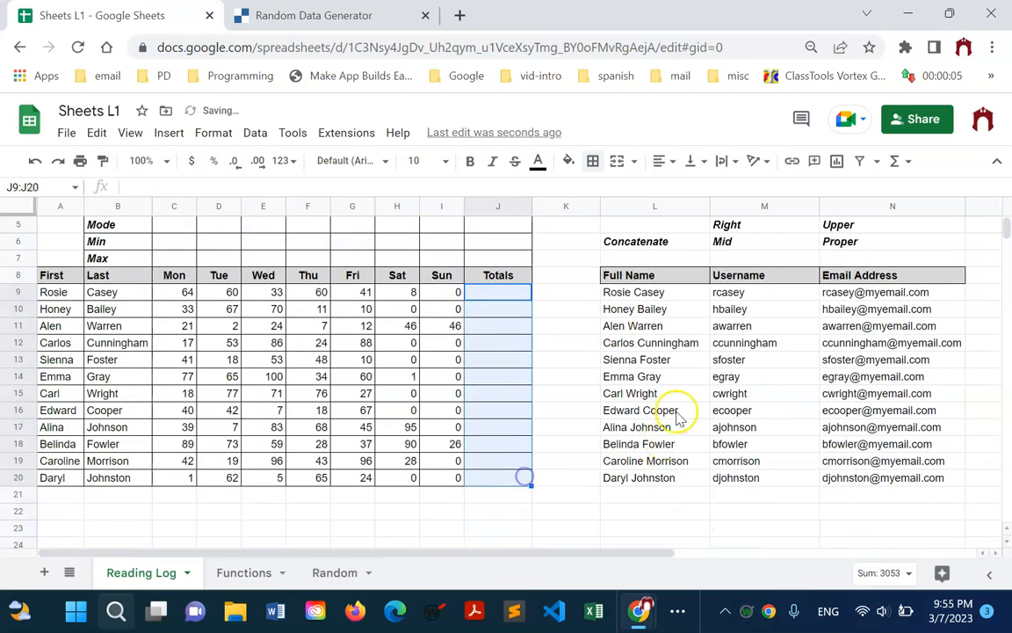
left_click_drag(650, 289, 914, 476)
key("Delete")
Apply all borders to the empty cells L9:N20 under Full Name, Username and Email Address.
scroll(743, 438, "up", 2)
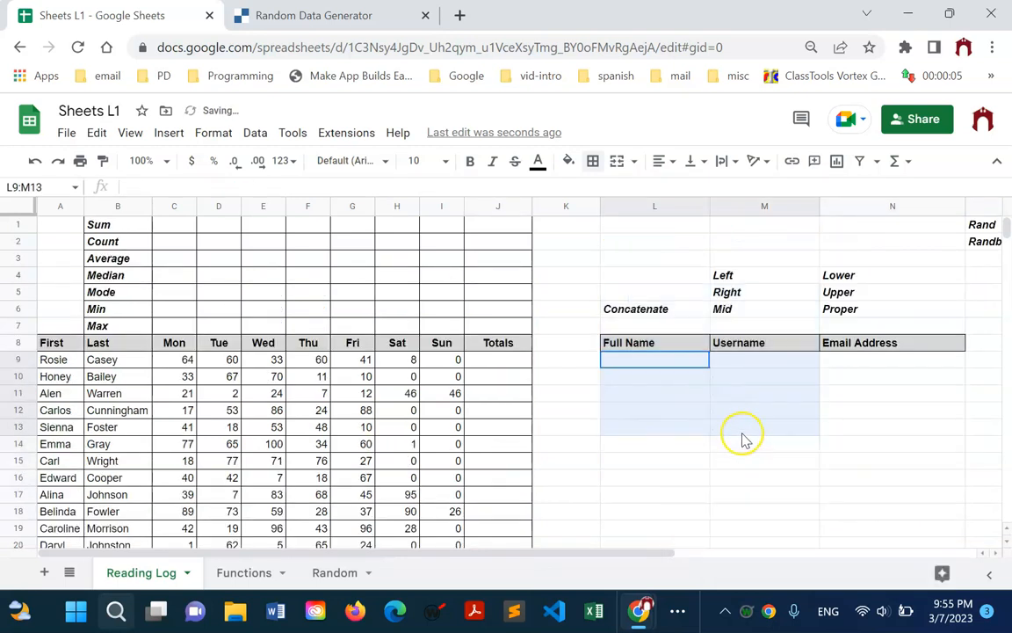
left_click_drag(728, 442, 861, 450)
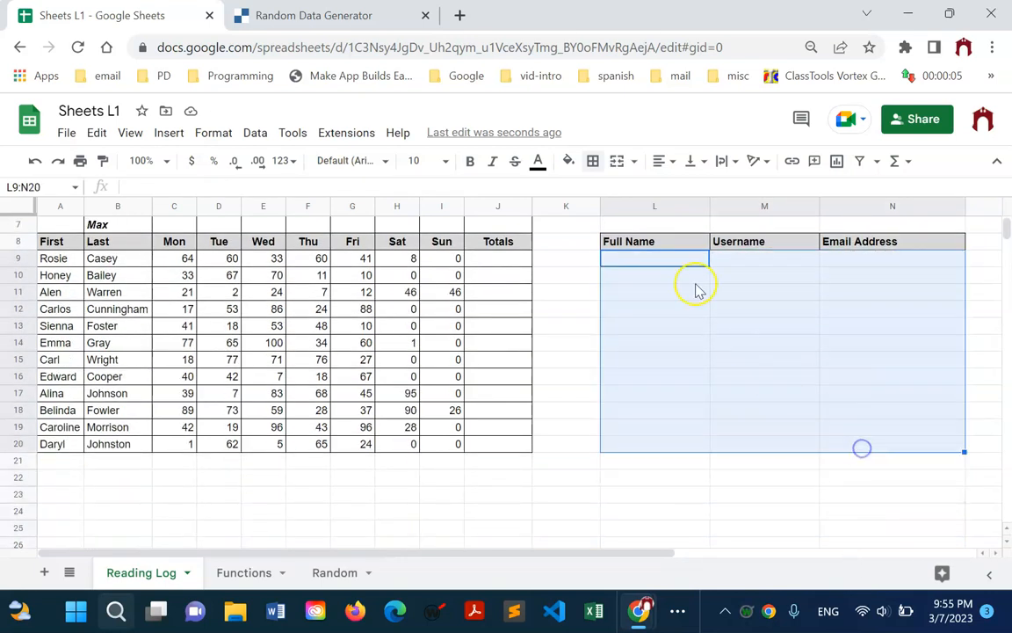
left_click(594, 163)
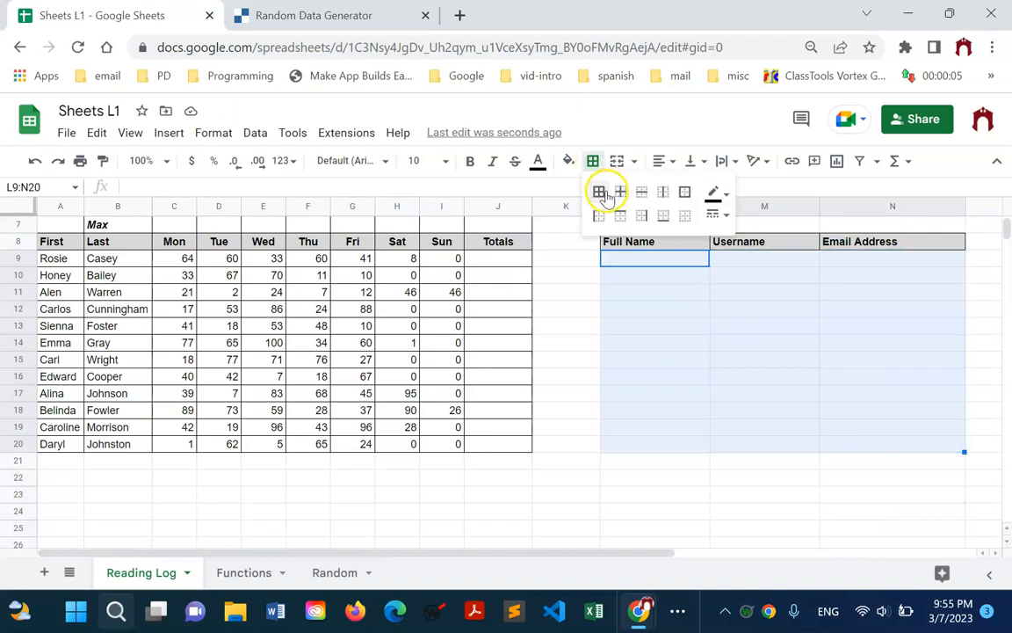
left_click(604, 195)
Try the suggested formula =SUM(C9:C20) in C1 for Monday's sum.
scroll(583, 372, "up", 2)
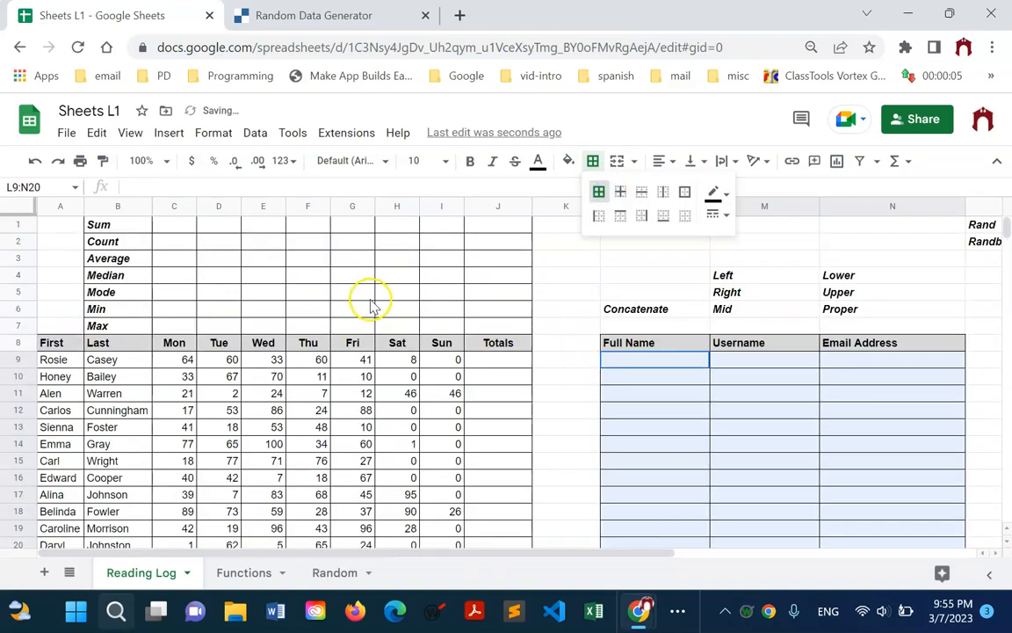
left_click(161, 228)
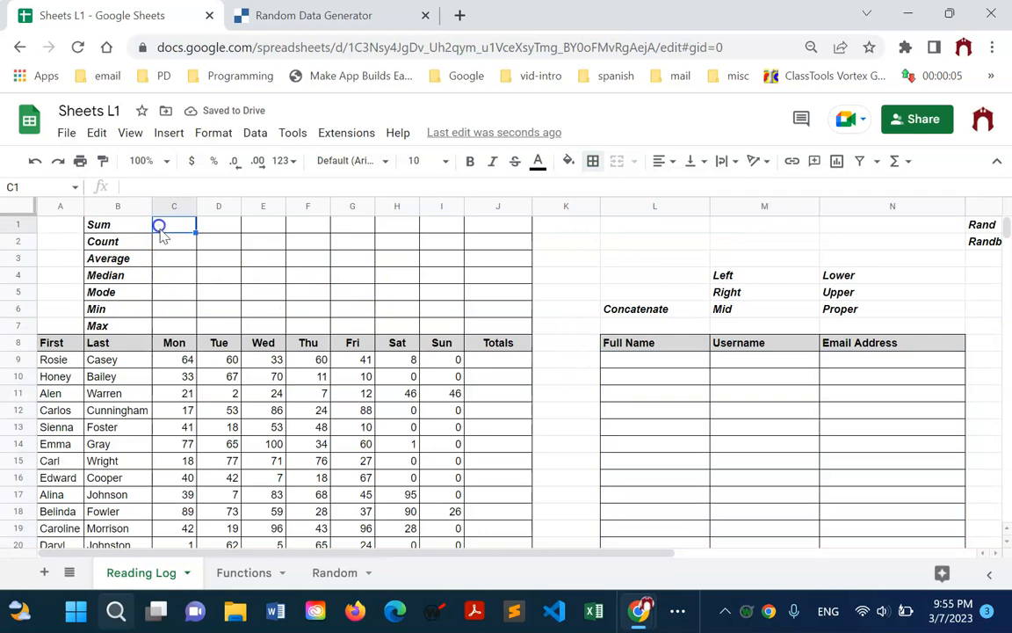
type("=su")
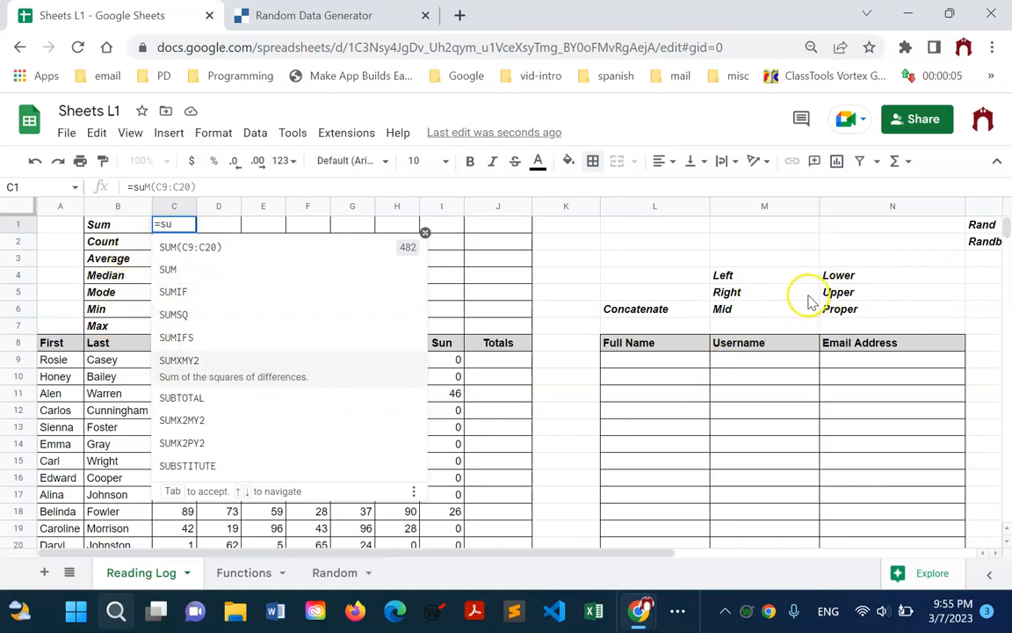
left_click(173, 249)
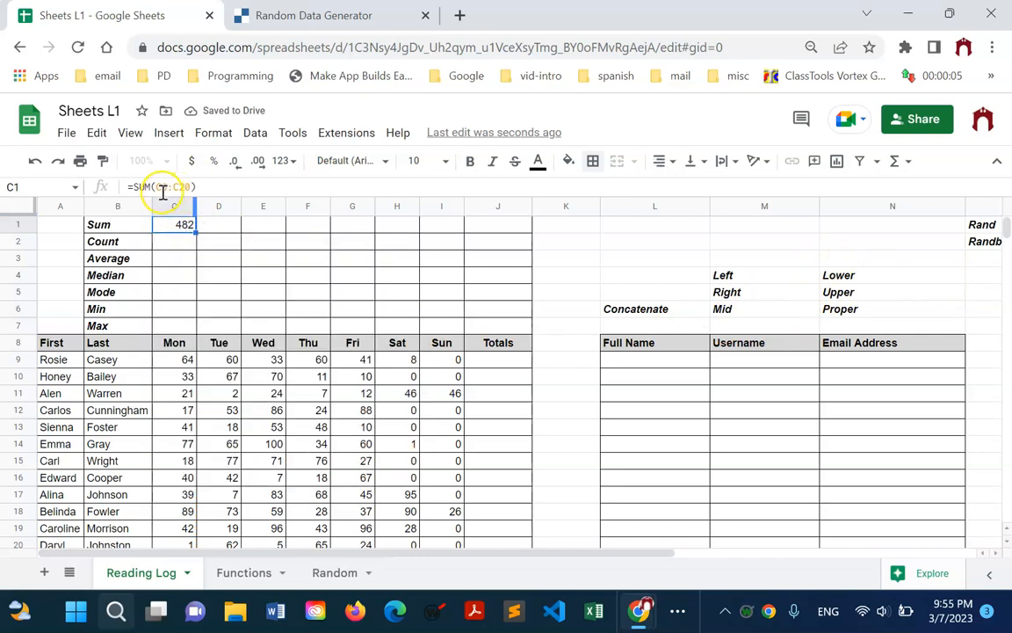
Remove the SUM formula from C1, leaving the cell empty.
left_click_drag(157, 189, 300, 189)
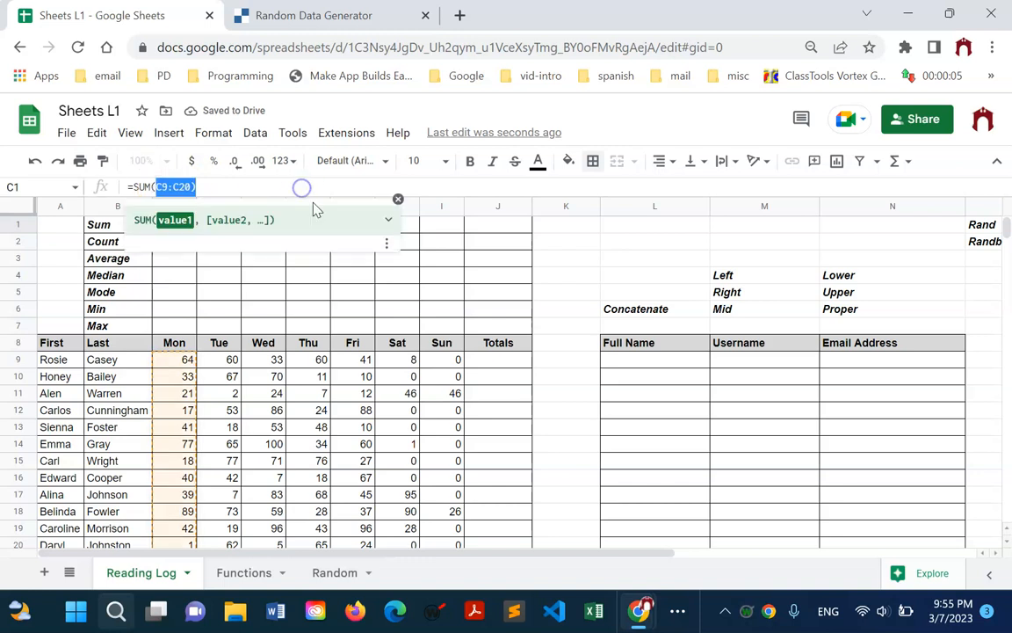
key("BackSpace")
key("BackSpace")
key("BackSpace")
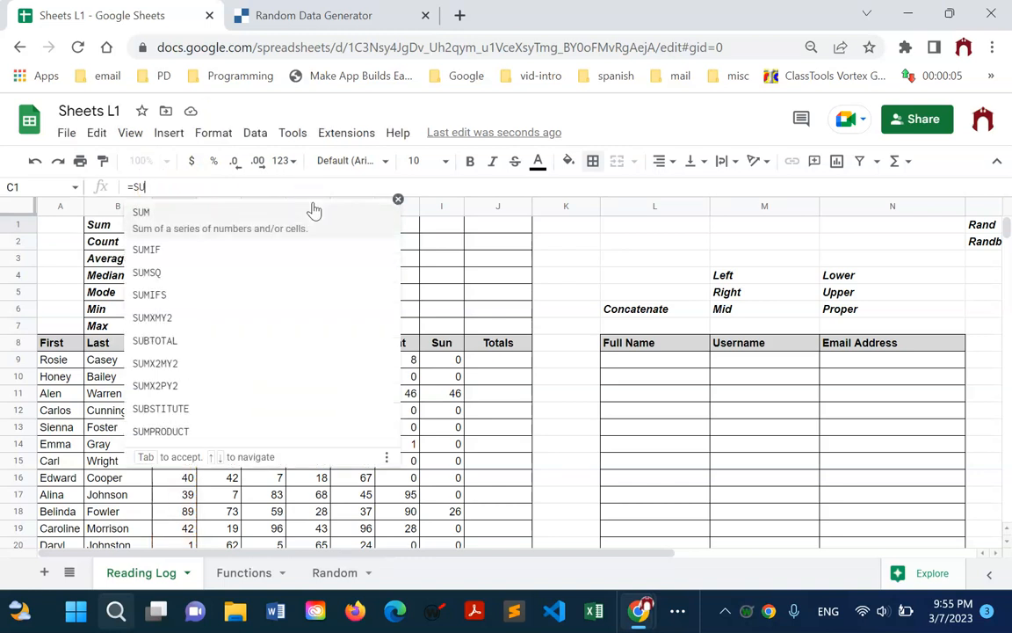
key("Return")
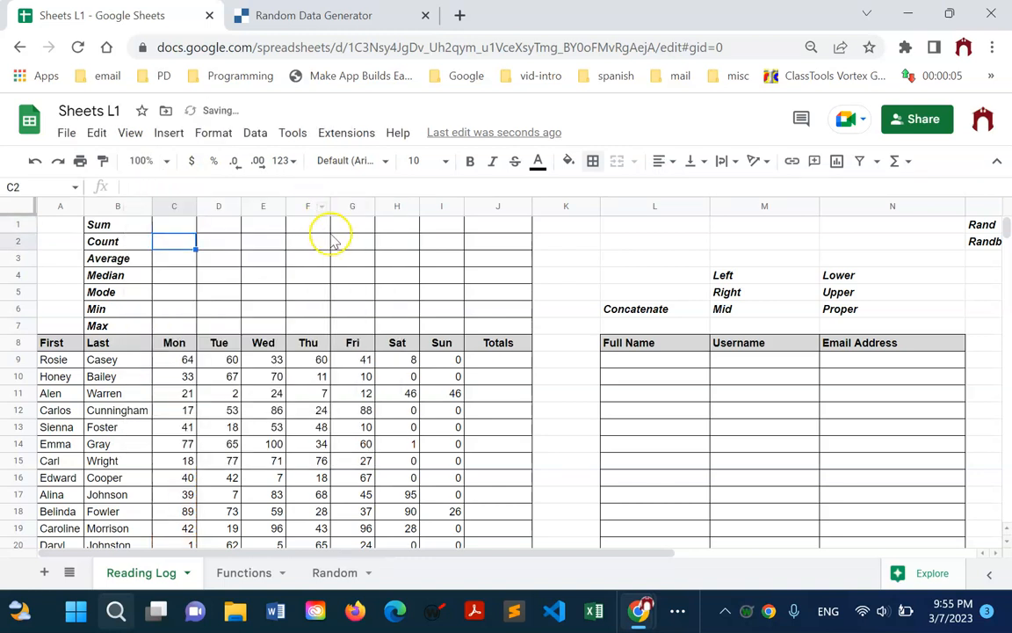